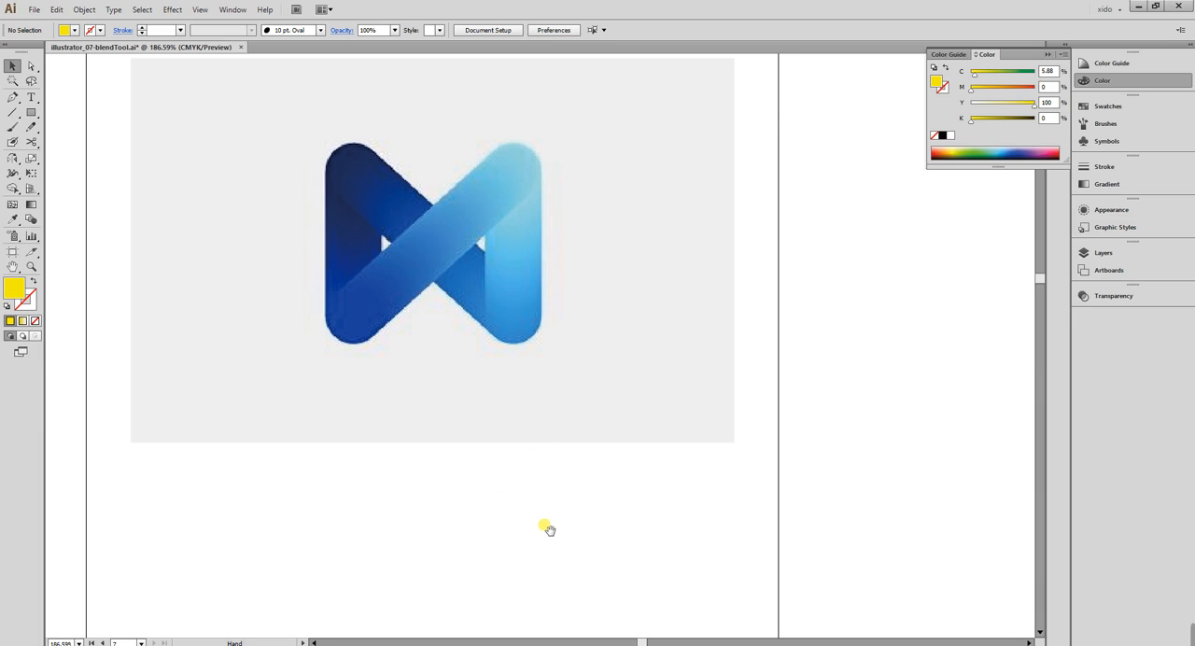
Draw a yellow circle about 13.4 mm in diameter in the empty area below the reference logo.
{"action": "left_click_drag", "start_coordinate": [544, 526], "coordinate": [557, 107]}
{"action": "left_click_drag", "start_coordinate": [38, 118], "coordinate": [108, 142]}
{"action": "left_click_drag", "start_coordinate": [200, 104], "coordinate": [236, 289]}
Duplicate the yellow circle to form a rectangular arrangement of four aligned circles, two above and two below.
{"action": "key", "text": "v"}
{"action": "left_click", "coordinate": [213, 125], "text": "shift"}
{"action": "left_click_drag", "start_coordinate": [214, 126], "coordinate": [521, 149]}
{"action": "left_click", "coordinate": [642, 271]}
{"action": "scroll", "coordinate": [634, 354], "scroll_direction": "up", "scroll_amount": 1}
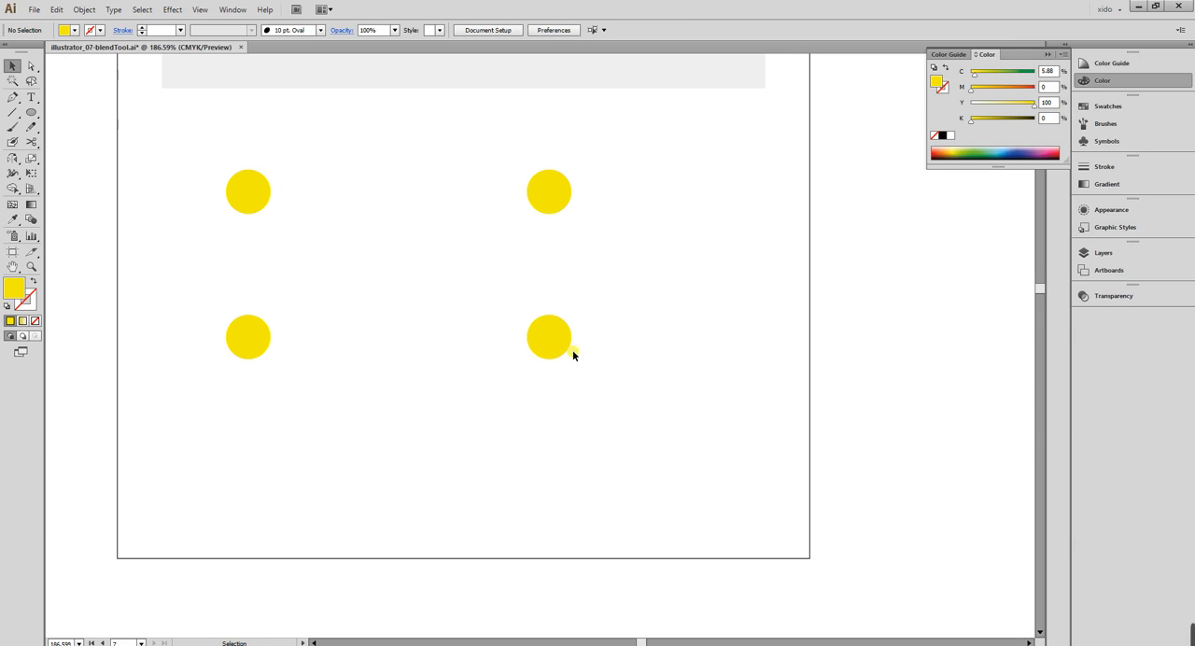
Duplicate the lower-right circle horizontally, placing a fifth circle about 42 mm to its right.
{"action": "left_click", "coordinate": [544, 339]}
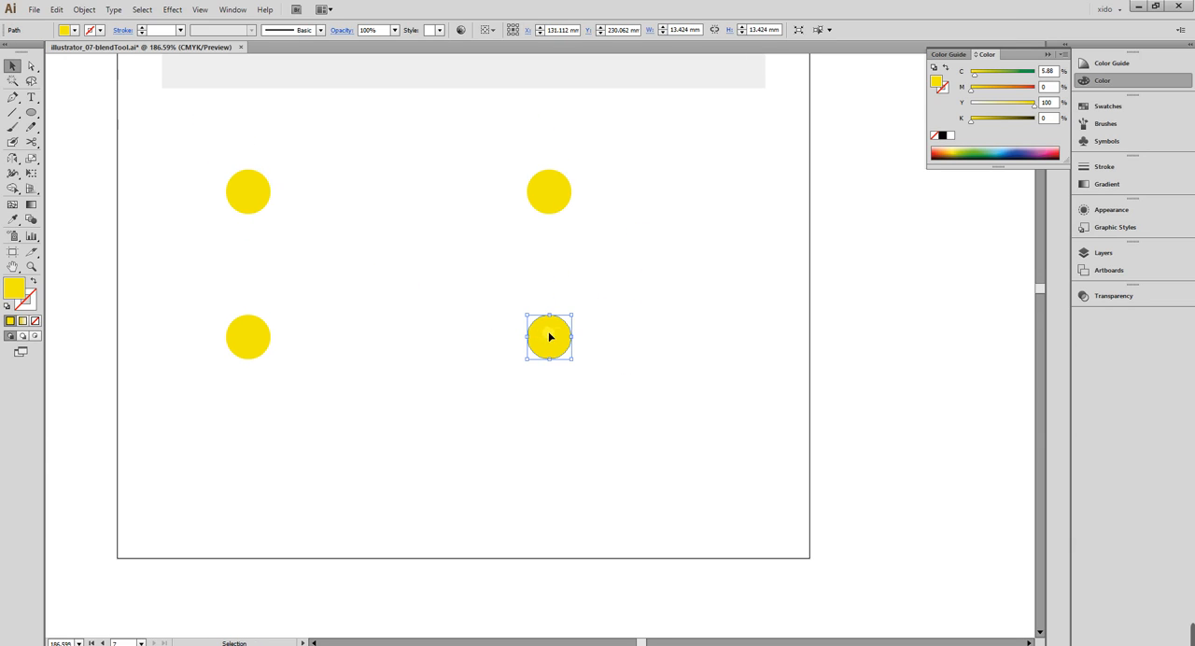
{"action": "left_click_drag", "start_coordinate": [548, 336], "coordinate": [686, 343]}
{"action": "left_click", "coordinate": [748, 428]}
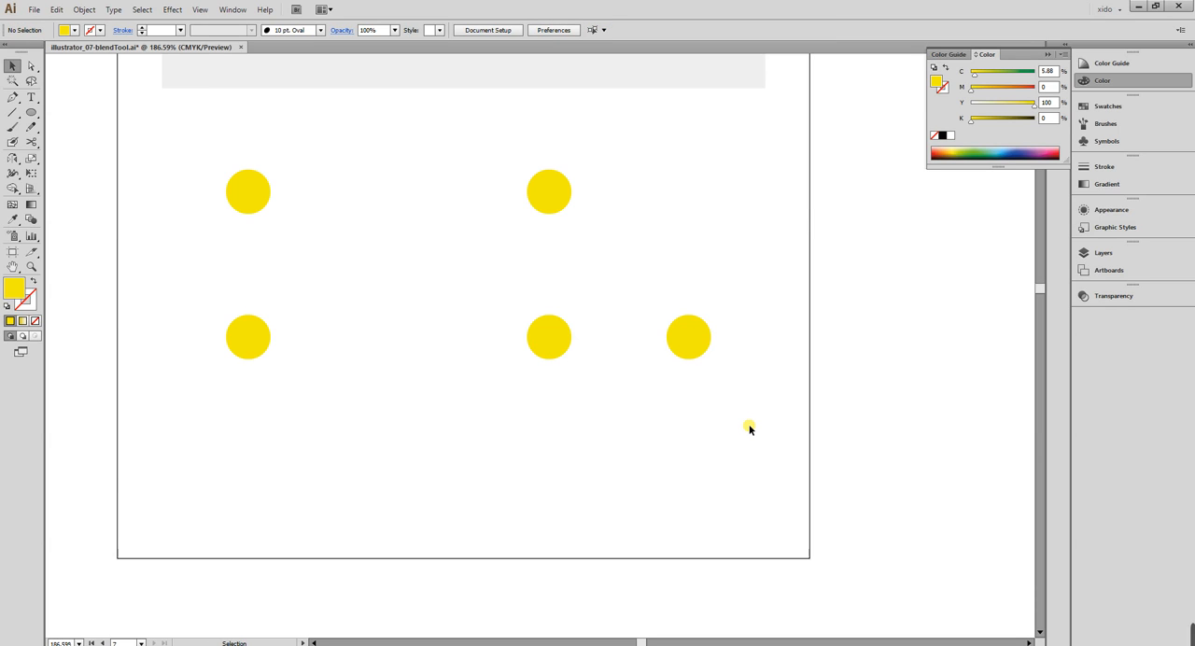
Fill the upper-left circle with the CMYK colour C 100, M 100, Y 100, K 0.
{"action": "scroll", "coordinate": [679, 270], "scroll_direction": "up", "scroll_amount": 5}
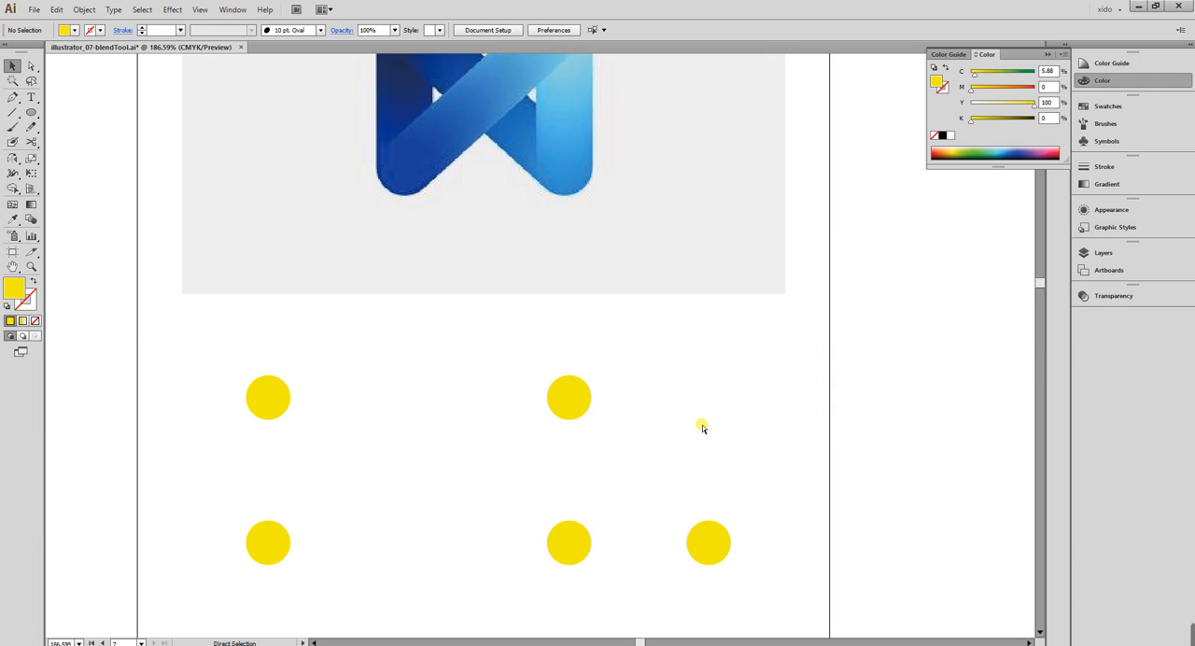
{"action": "key", "text": "ctrl+minus"}
{"action": "left_click_drag", "start_coordinate": [705, 428], "coordinate": [648, 427]}
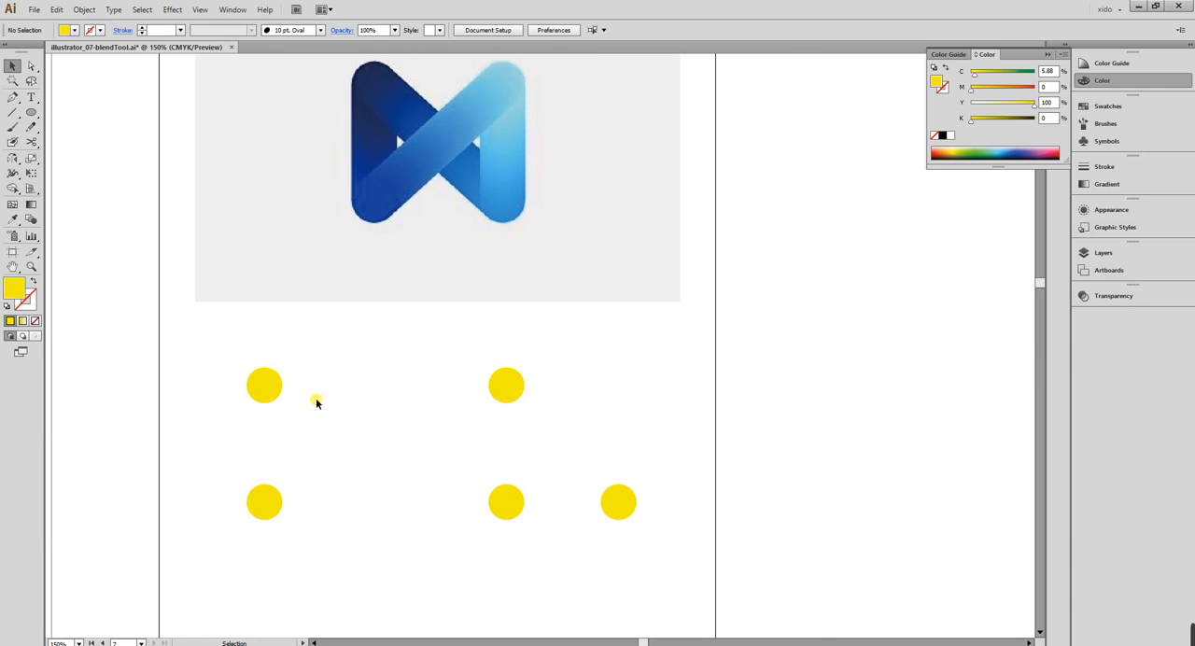
{"action": "left_click", "coordinate": [275, 386]}
{"action": "left_click_drag", "start_coordinate": [978, 78], "coordinate": [1041, 91]}
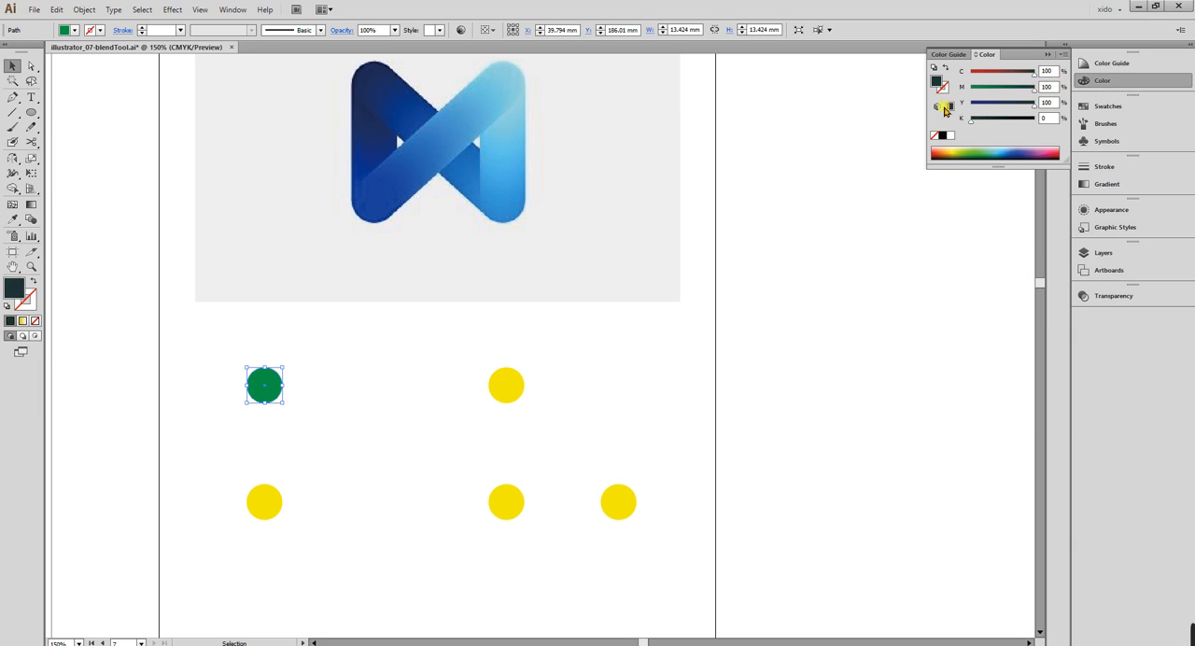
Copy the upper-left circle's fill to the lower-left circle and adjust it to C 100, M 61, Y 0, K 0.
{"action": "left_click", "coordinate": [268, 506]}
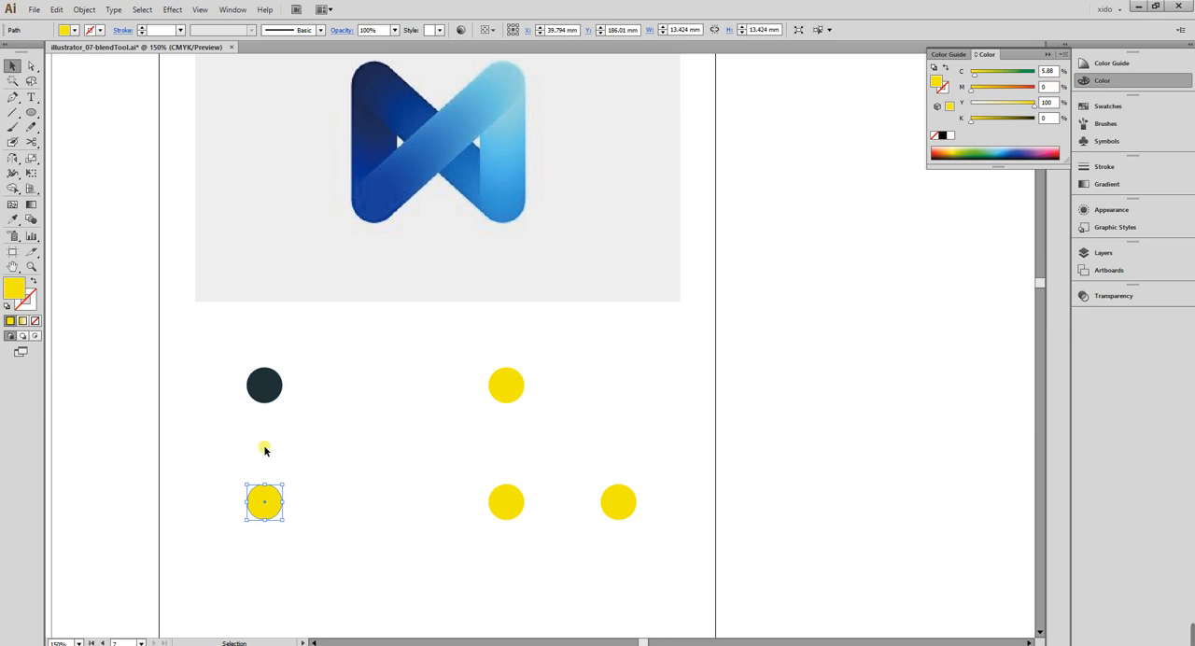
{"action": "key", "text": "i"}
{"action": "left_click", "coordinate": [264, 388]}
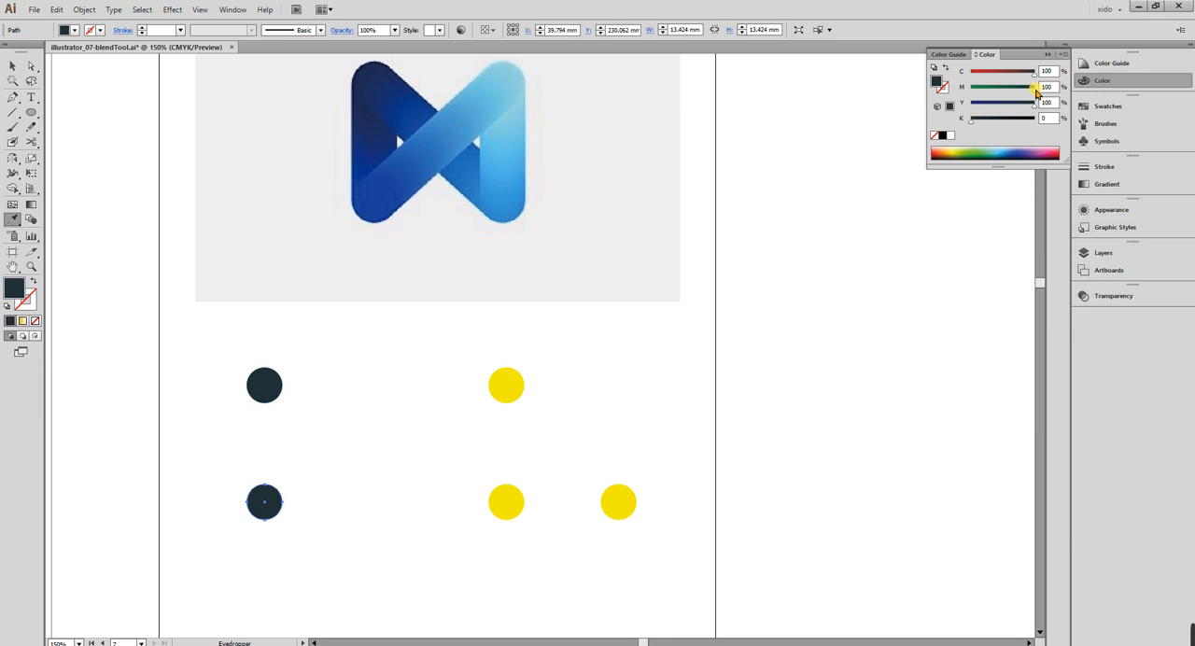
{"action": "left_click_drag", "start_coordinate": [1033, 104], "coordinate": [1011, 95]}
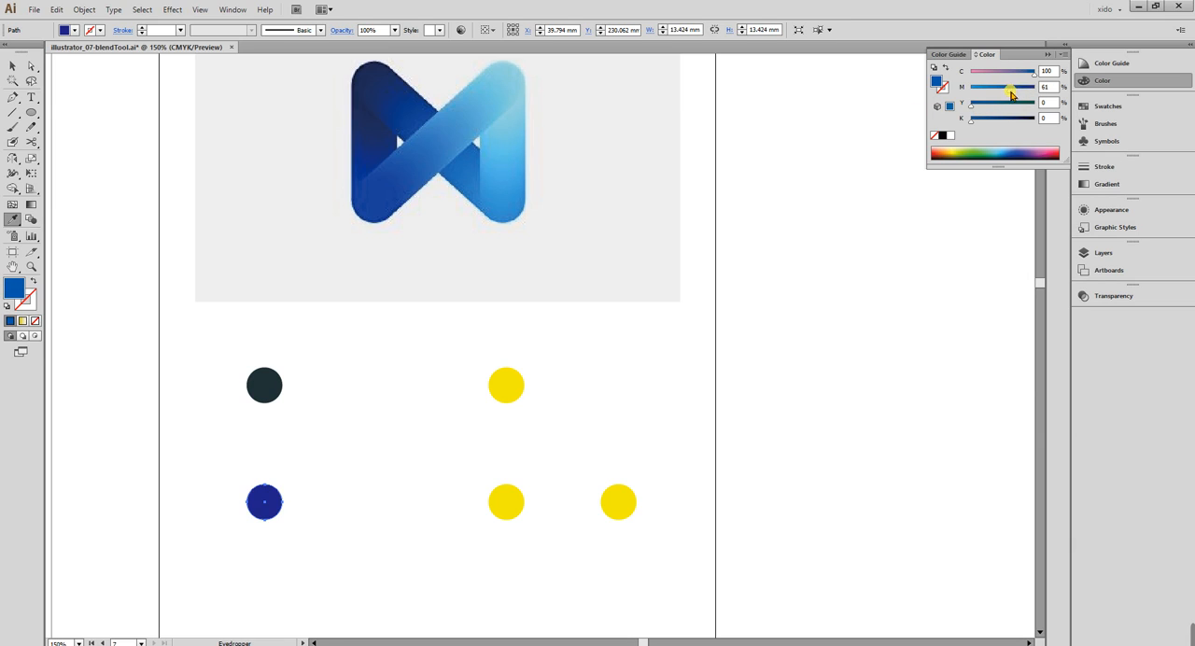
Remove the yellow component from the upper-left circle's fill to turn it dark blue.
{"action": "key", "text": "v"}
{"action": "left_click", "coordinate": [266, 383]}
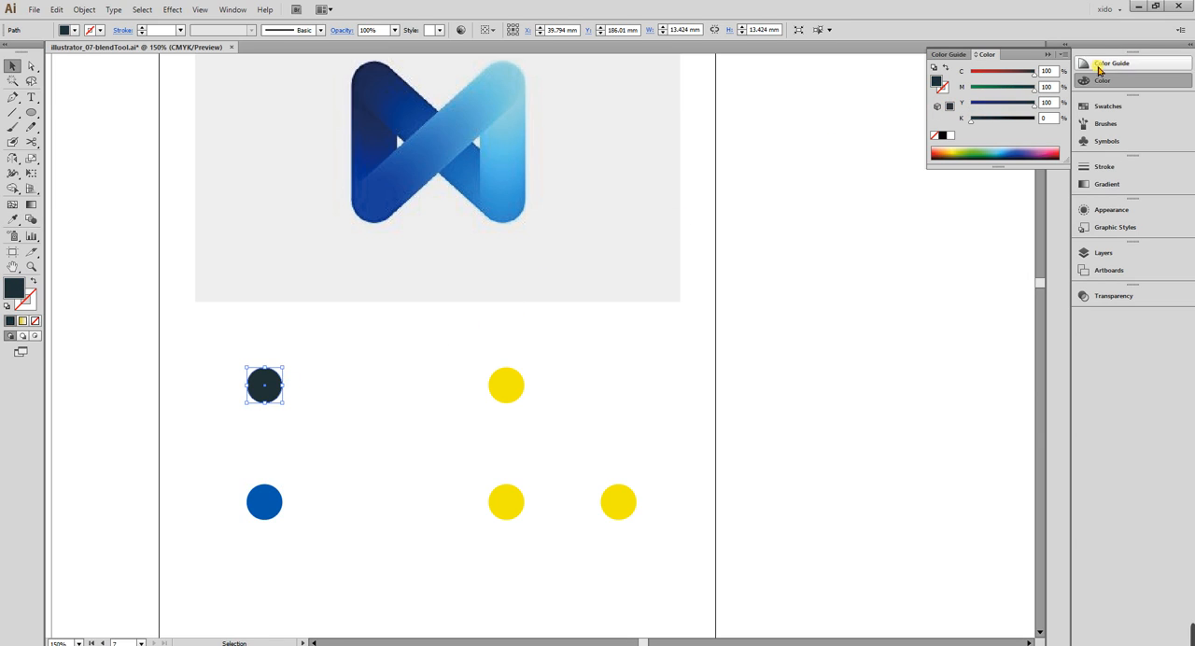
{"action": "left_click_drag", "start_coordinate": [1030, 105], "coordinate": [906, 114]}
Fill the upper-right circle with C 100, M 0, Y 0, K 0 and copy that fill to the circle directly below it.
{"action": "left_click", "coordinate": [512, 387]}
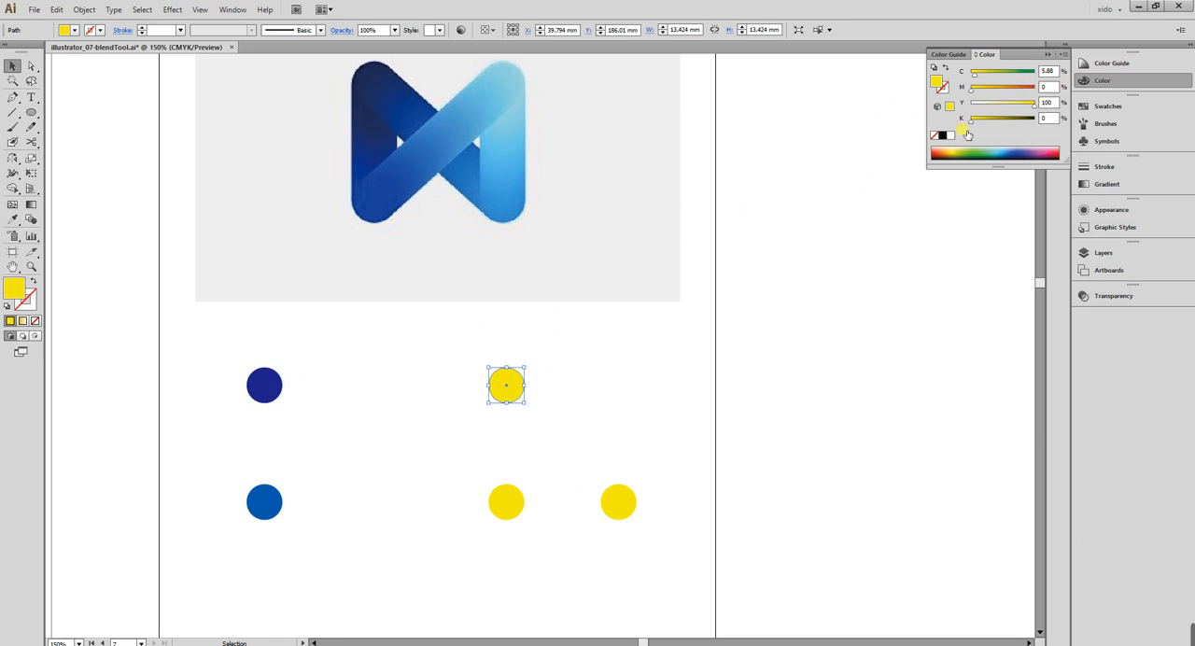
{"action": "left_click_drag", "start_coordinate": [1007, 76], "coordinate": [924, 110]}
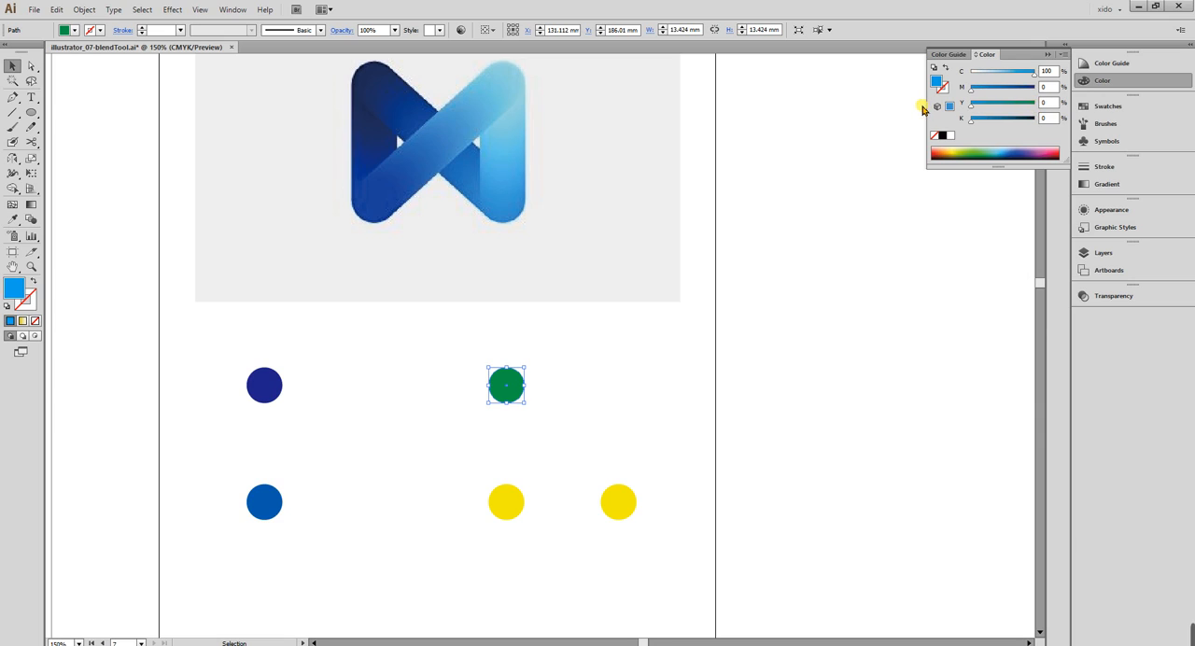
{"action": "left_click", "coordinate": [507, 500]}
{"action": "key", "text": "i"}
{"action": "left_click", "coordinate": [512, 383]}
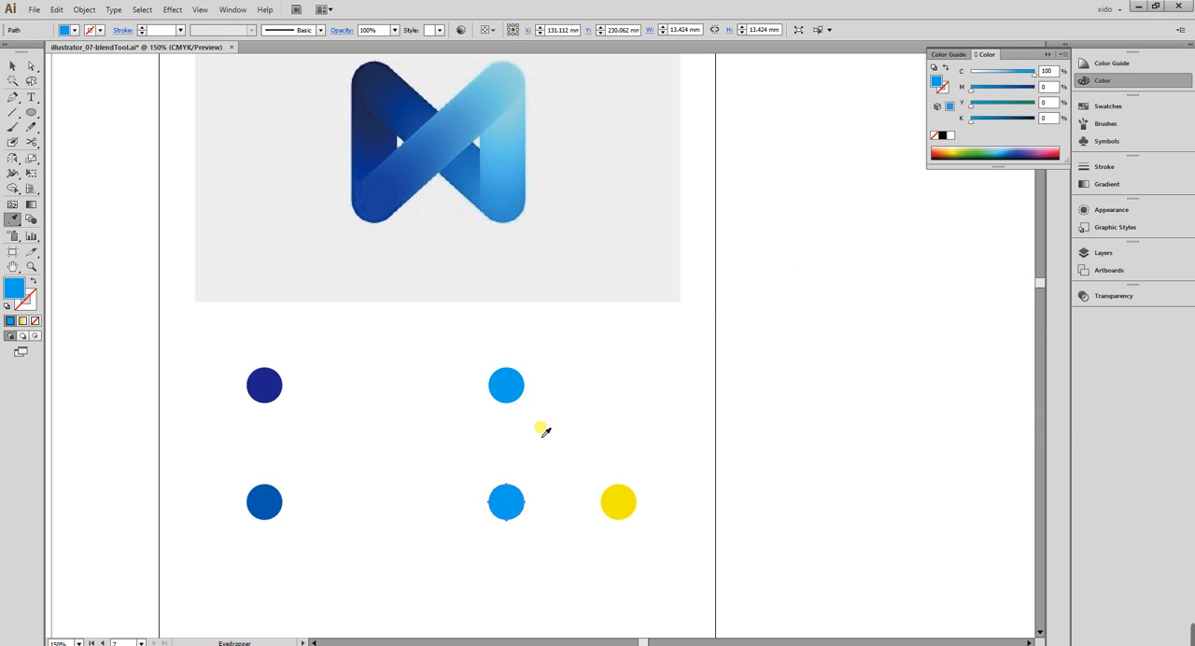
Fill the far-right circle of the lower row with light blue, C 49, M 0, Y 0, K 0.
{"action": "key", "text": "v"}
{"action": "left_click", "coordinate": [618, 502]}
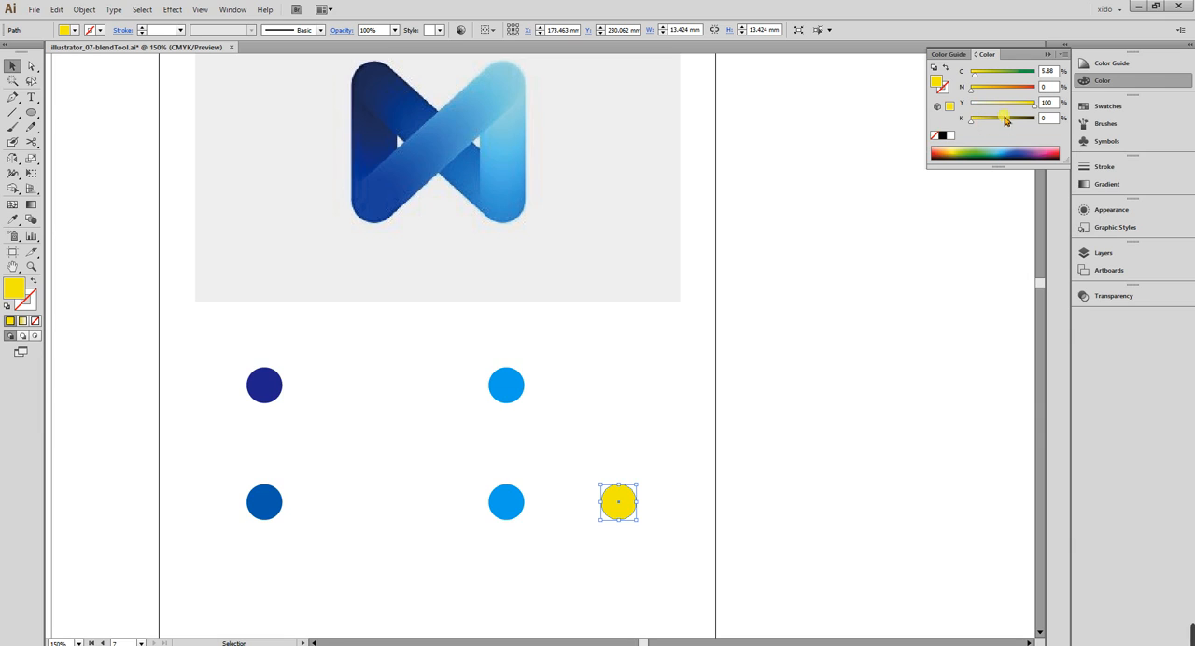
{"action": "left_click_drag", "start_coordinate": [1034, 105], "coordinate": [1004, 79]}
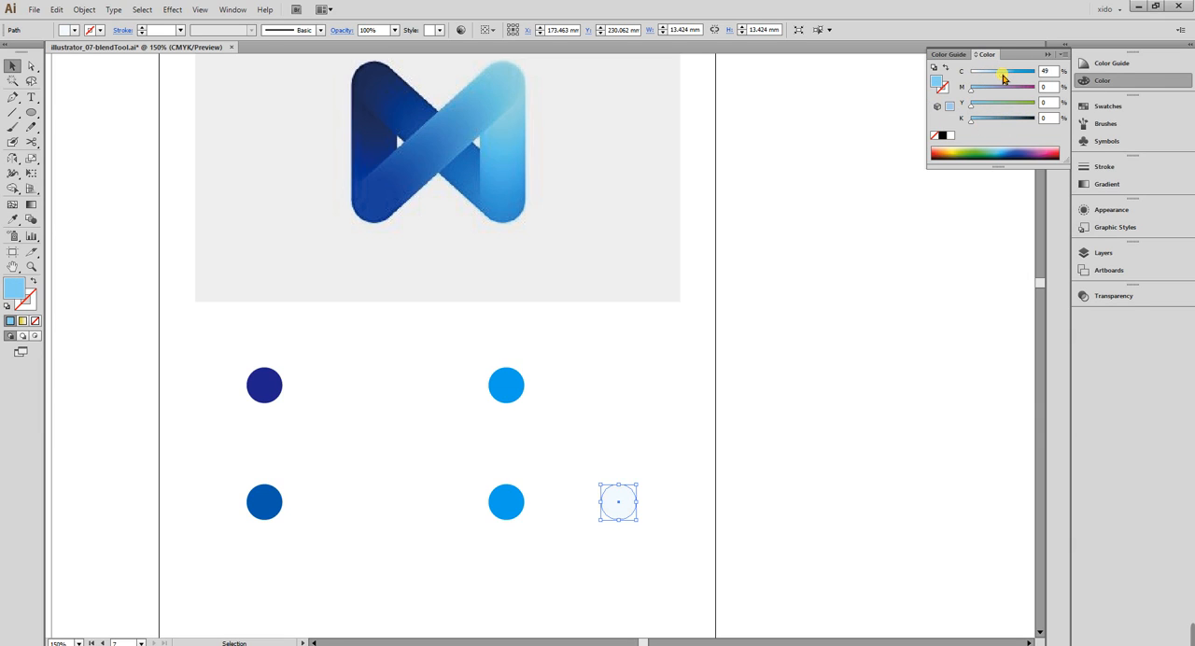
{"action": "left_click", "coordinate": [899, 392]}
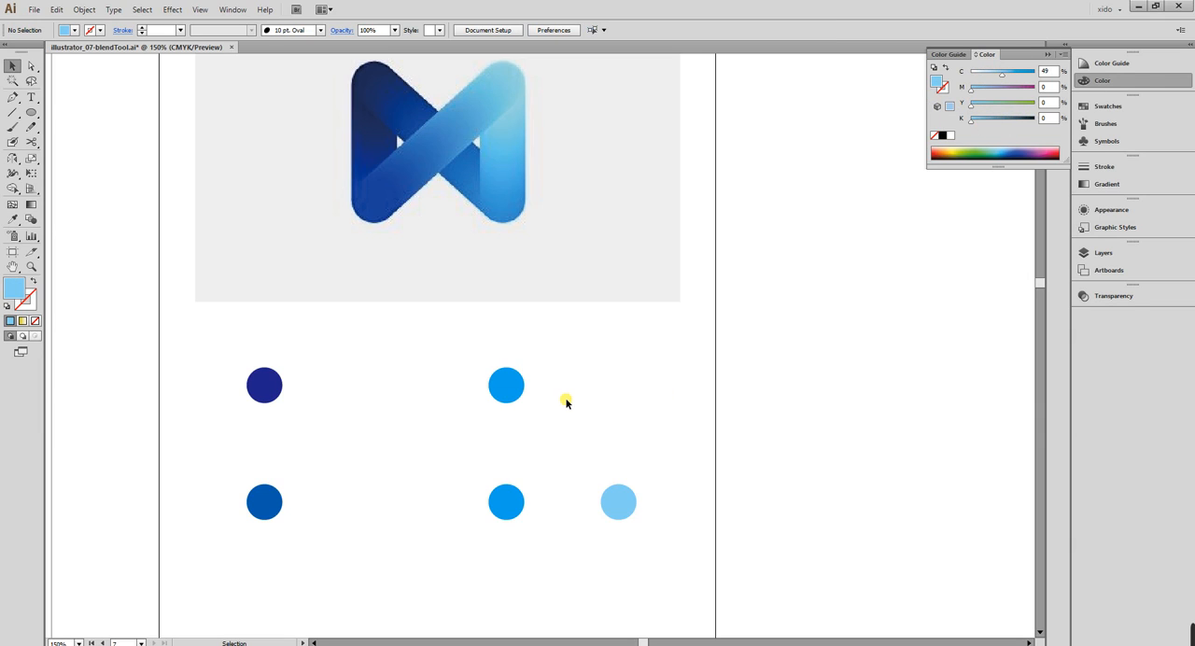
Lighten the upper-right circle's fill by setting its cyan value to 58.
{"action": "left_click", "coordinate": [506, 382]}
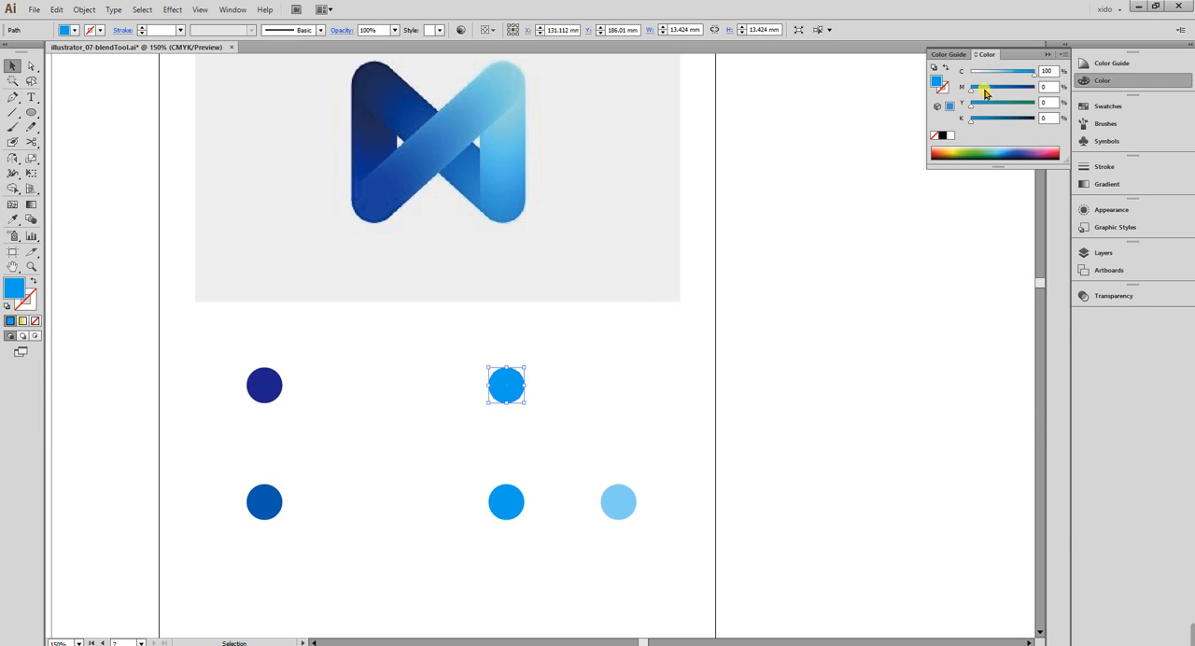
{"action": "left_click", "coordinate": [998, 74]}
{"action": "left_click_drag", "start_coordinate": [999, 75], "coordinate": [1008, 76]}
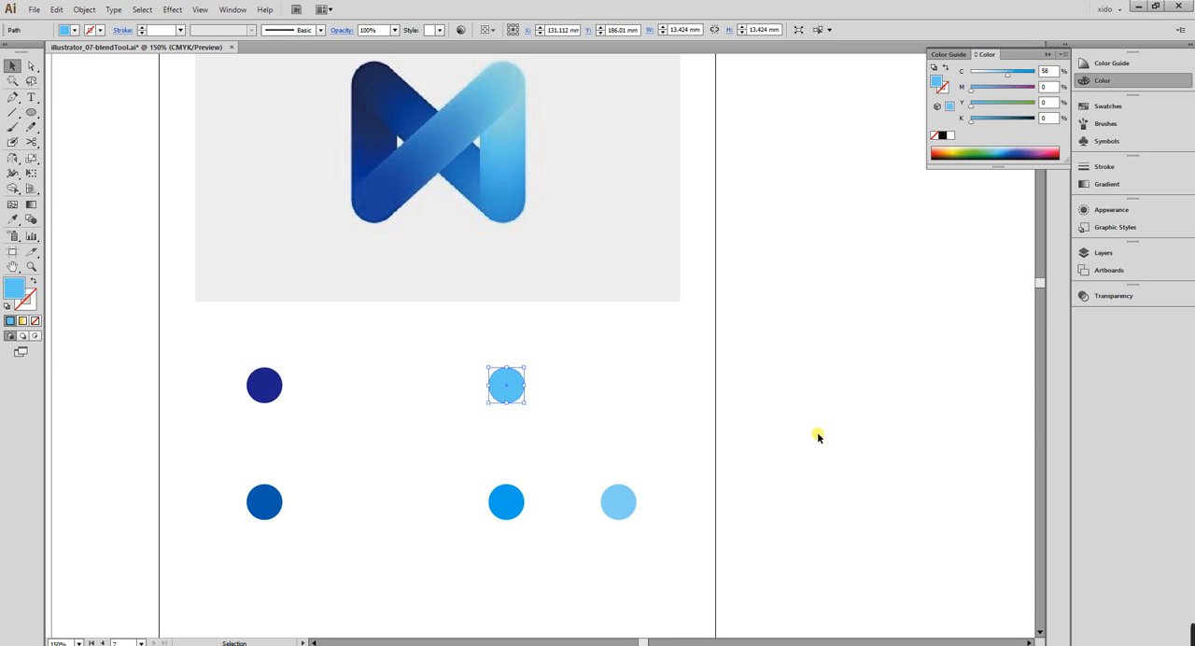
{"action": "left_click", "coordinate": [816, 432]}
Blend the circles into one ribbon in the order lower middle, upper right, lower left, upper left, far right.
{"action": "key", "text": "space"}
{"action": "left_click_drag", "start_coordinate": [727, 448], "coordinate": [780, 449]}
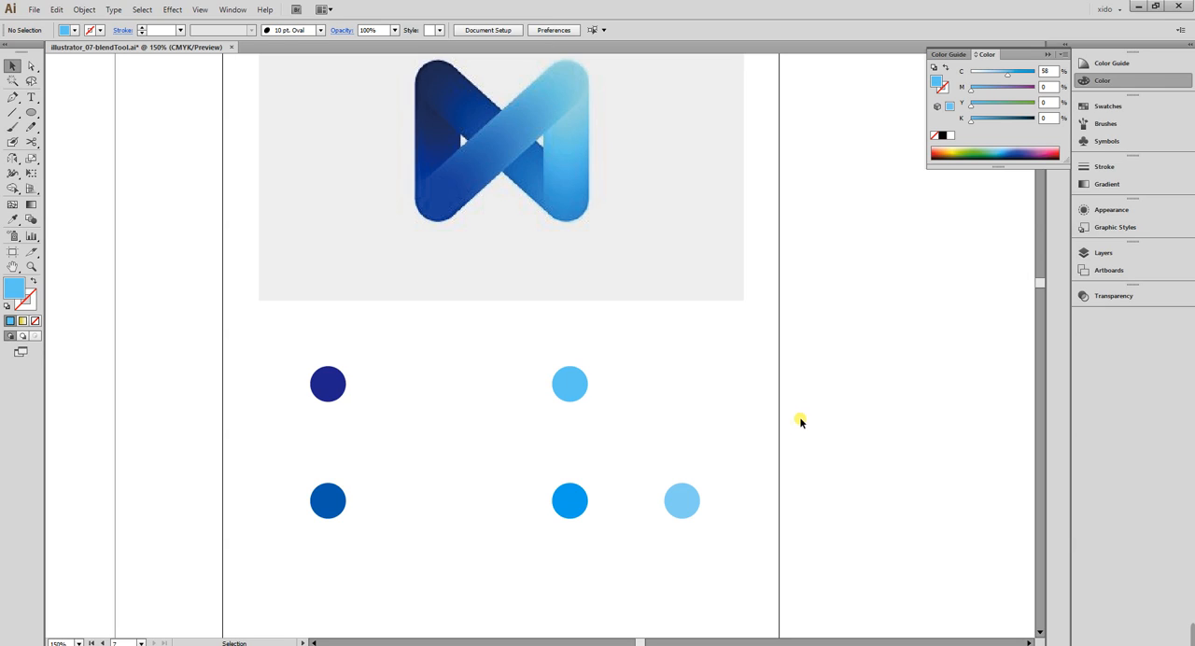
{"action": "left_click", "coordinate": [31, 219]}
{"action": "key", "text": "ctrl+space"}
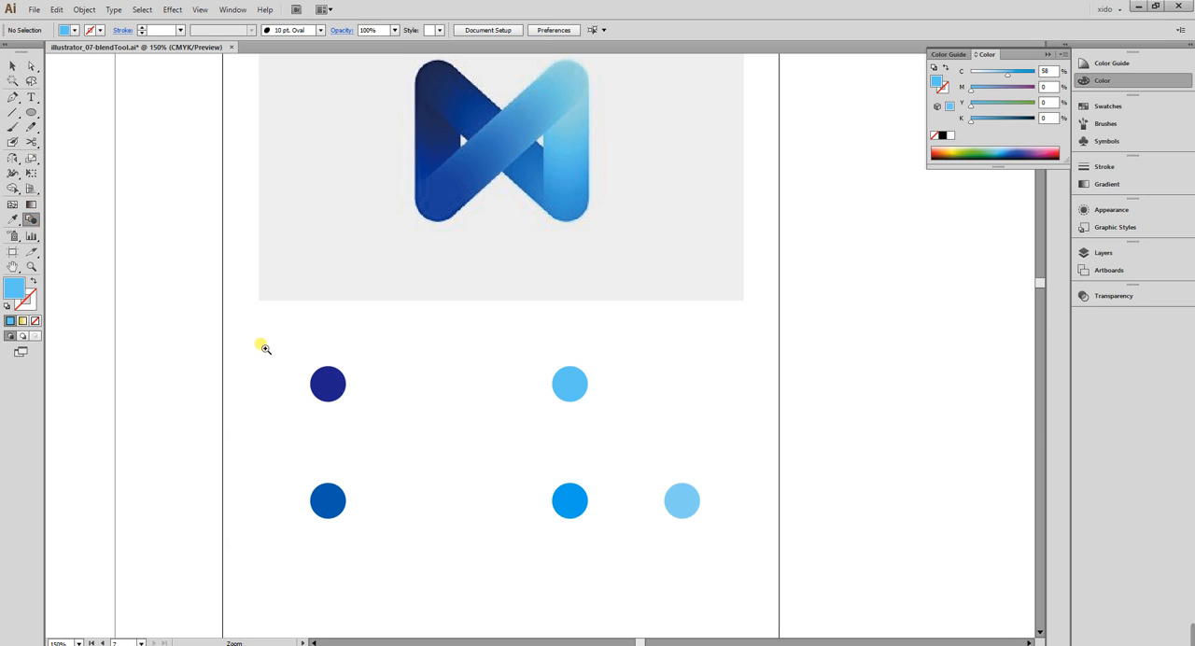
{"action": "left_click_drag", "start_coordinate": [258, 342], "coordinate": [773, 599]}
{"action": "left_click_drag", "start_coordinate": [707, 527], "coordinate": [706, 534]}
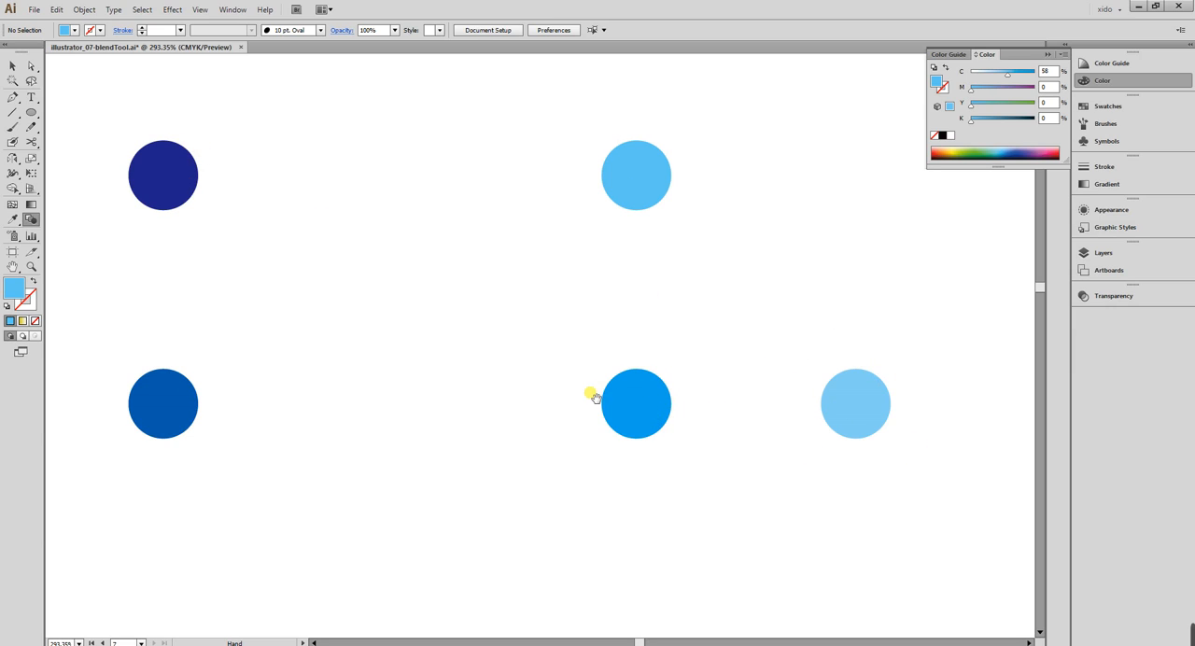
{"action": "left_click", "coordinate": [672, 406]}
{"action": "left_click", "coordinate": [672, 175]}
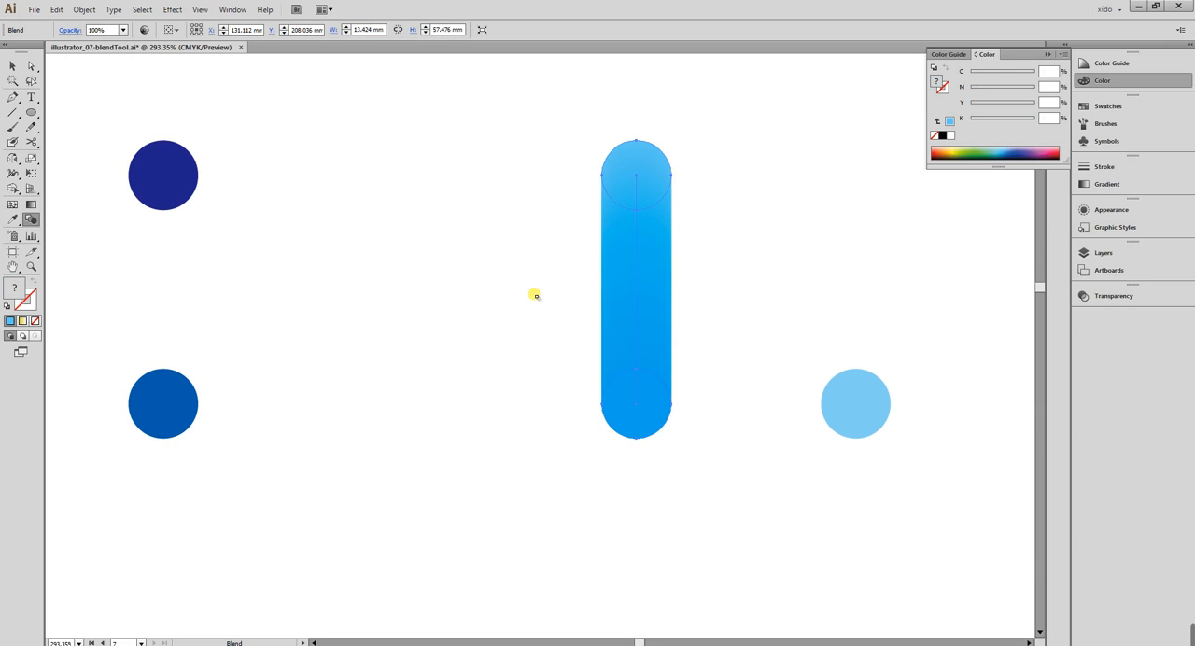
{"action": "left_click", "coordinate": [198, 405]}
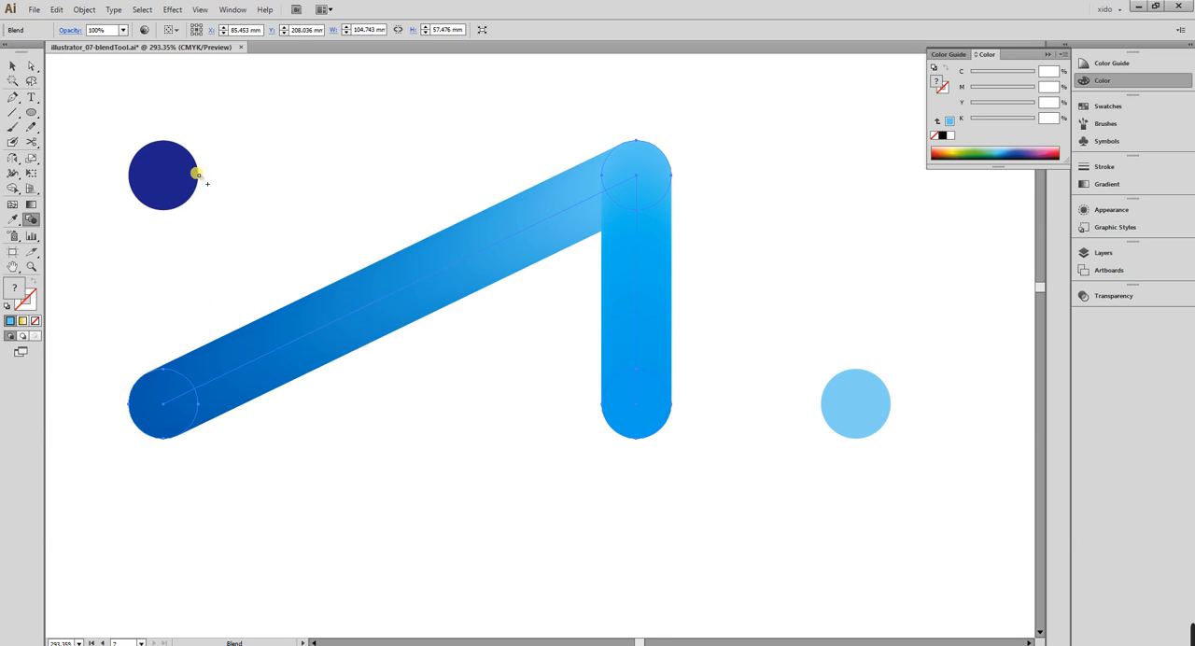
{"action": "left_click", "coordinate": [199, 175]}
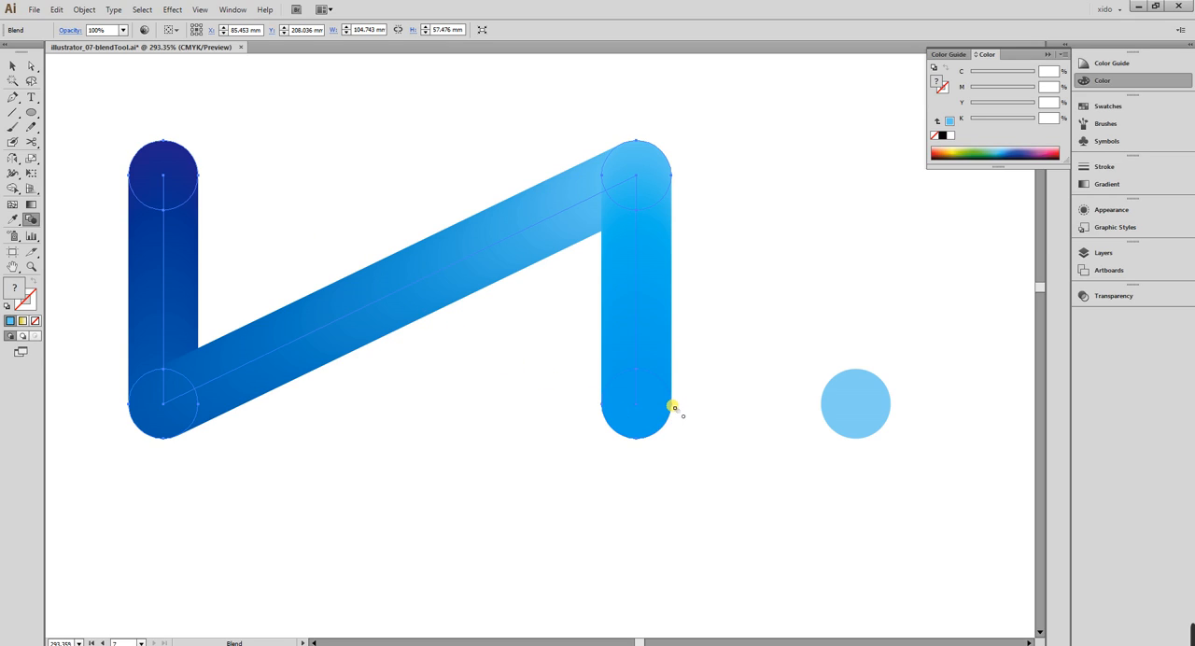
{"action": "left_click", "coordinate": [892, 406]}
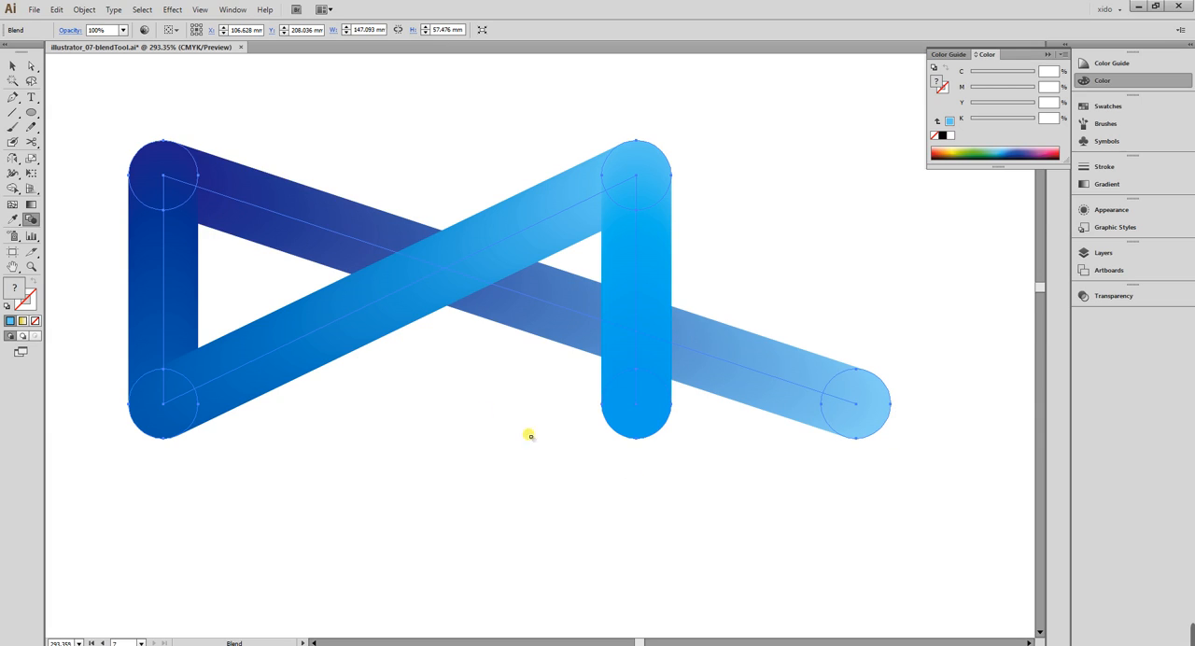
Try moving the ribbon's far-right end circle onto the lower end of the right vertical bar, and undo the move.
{"action": "left_click", "coordinate": [30, 66]}
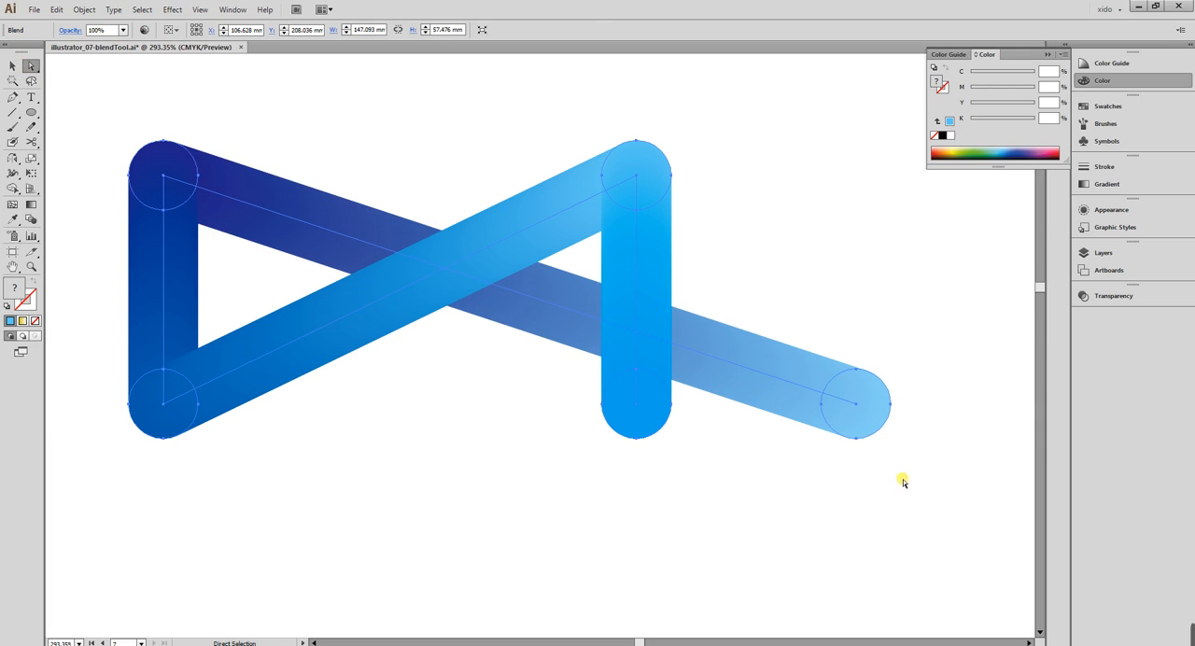
{"action": "left_click", "coordinate": [875, 419]}
{"action": "left_click_drag", "start_coordinate": [856, 407], "coordinate": [639, 407]}
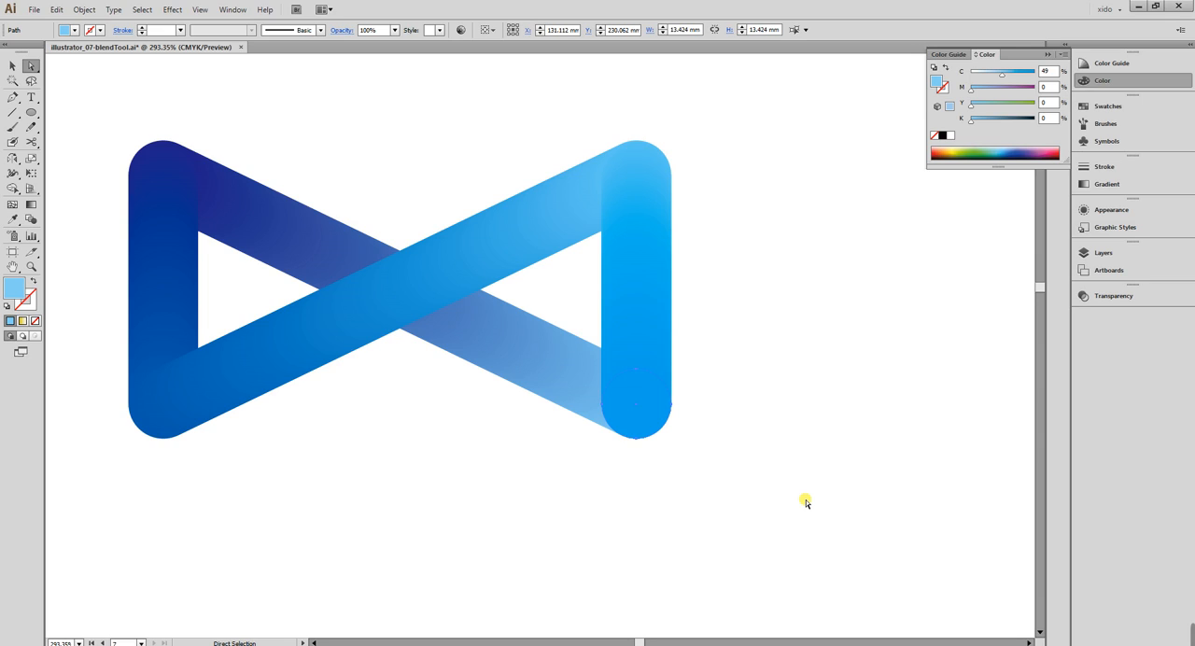
{"action": "key", "text": "ctrl+z"}
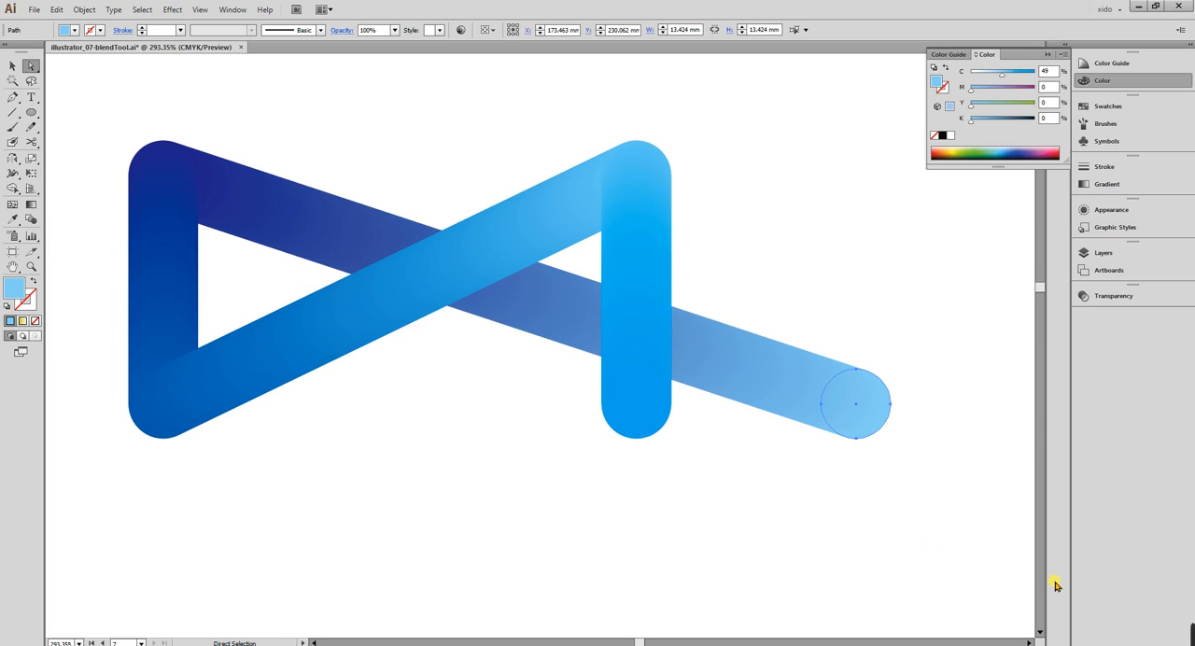
Nudge the ribbon's far-right end circle left to X about 131.13 mm, over the lower end of the vertical bar, and deselect it.
{"action": "key", "text": "shift+Left"}
{"action": "key", "text": "shift+Left"}
{"action": "key", "text": "shift+Left"}
{"action": "key", "text": "shift+Left"}
{"action": "key", "text": "shift+Left"}
{"action": "key", "text": "shift+Left"}
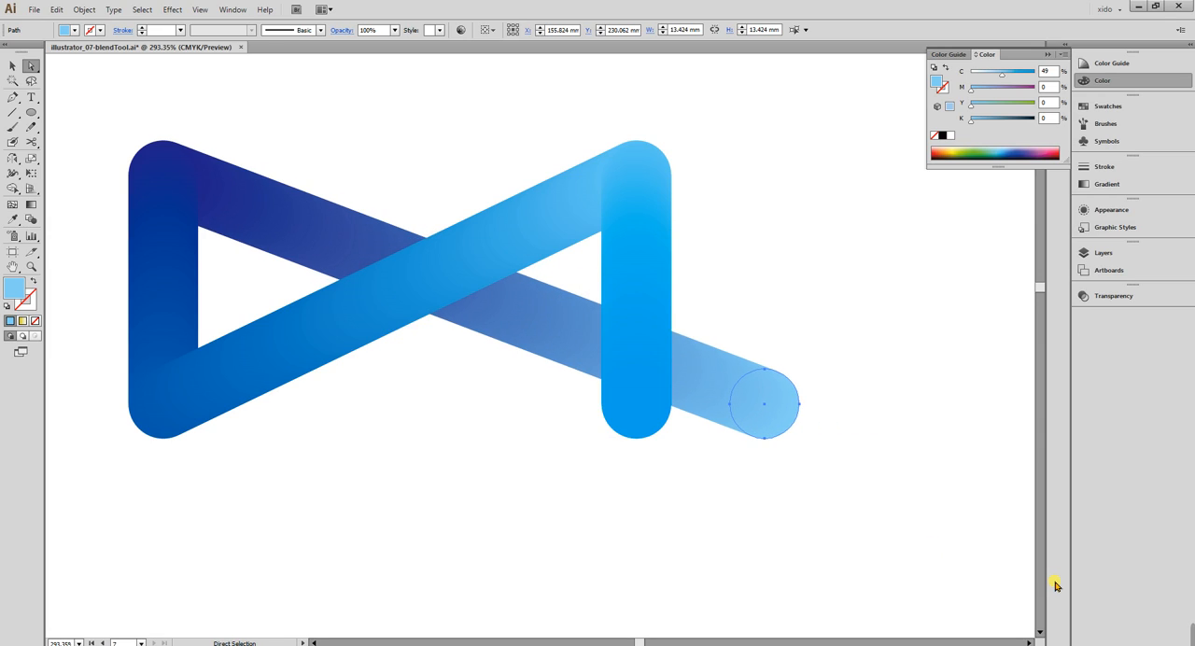
{"action": "key", "text": "shift+Left"}
{"action": "key", "text": "shift+Left"}
{"action": "key", "text": "shift+Left"}
{"action": "key", "text": "shift+Left"}
{"action": "key", "text": "shift+Left"}
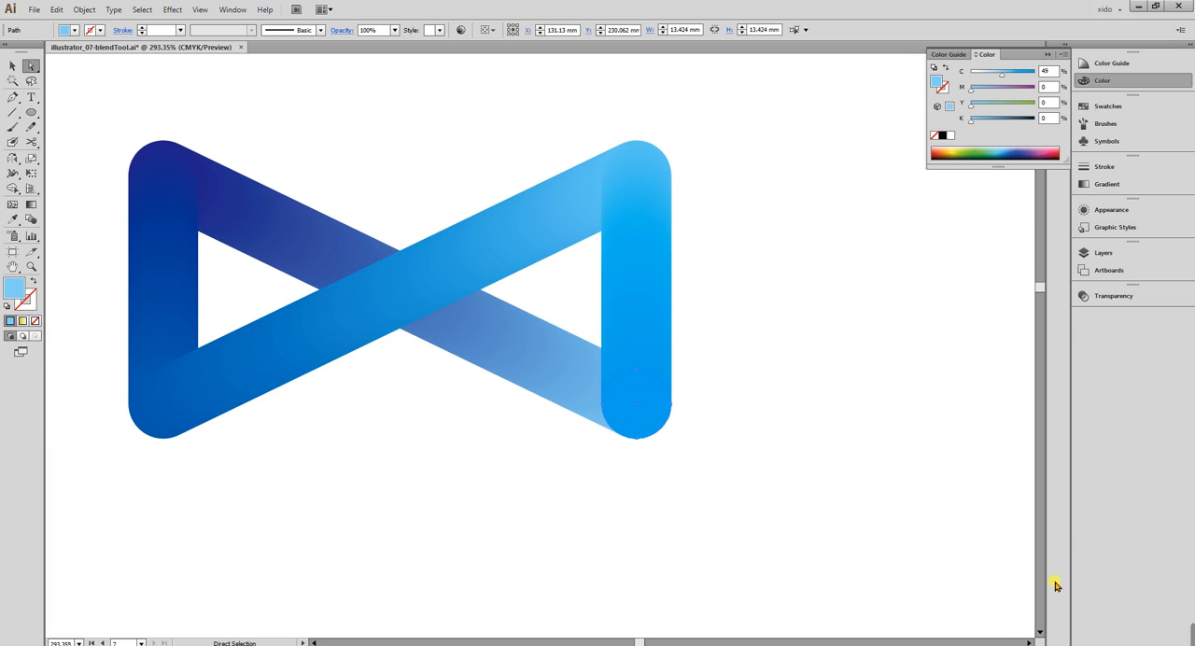
{"action": "left_click", "coordinate": [708, 345]}
{"action": "left_click", "coordinate": [749, 475]}
{"action": "key", "text": "v"}
{"action": "left_click_drag", "start_coordinate": [691, 515], "coordinate": [798, 537]}
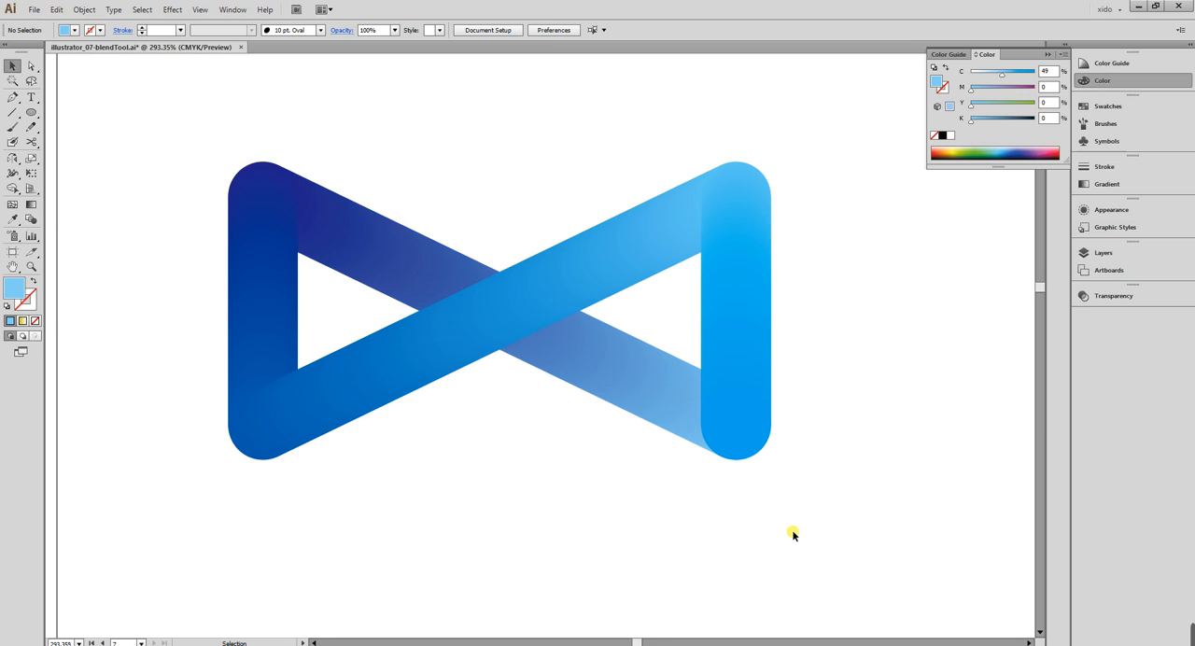
Nudge the overlapping light blue end circle back to the right, to X about 155.8 mm.
{"action": "left_click_drag", "start_coordinate": [748, 460], "coordinate": [798, 476]}
{"action": "key", "text": "shift+Right"}
{"action": "key", "text": "shift+Right"}
{"action": "key", "text": "shift+Right"}
{"action": "key", "text": "shift+Right"}
{"action": "key", "text": "shift+Right"}
{"action": "key", "text": "shift+Right"}
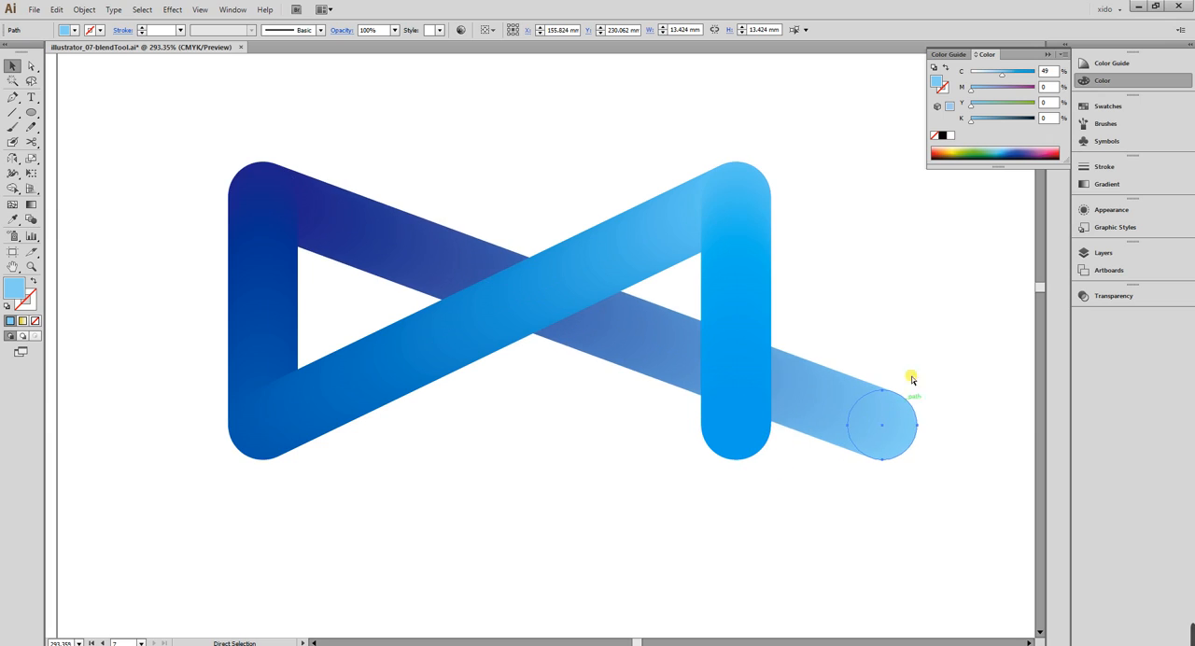
Undo the circle moves and all the blends, back to the five separate circles.
{"action": "key", "text": "ctrl+z"}
{"action": "key", "text": "ctrl+z"}
{"action": "key", "text": "ctrl+z"}
{"action": "key", "text": "ctrl+z"}
{"action": "key", "text": "ctrl+z"}
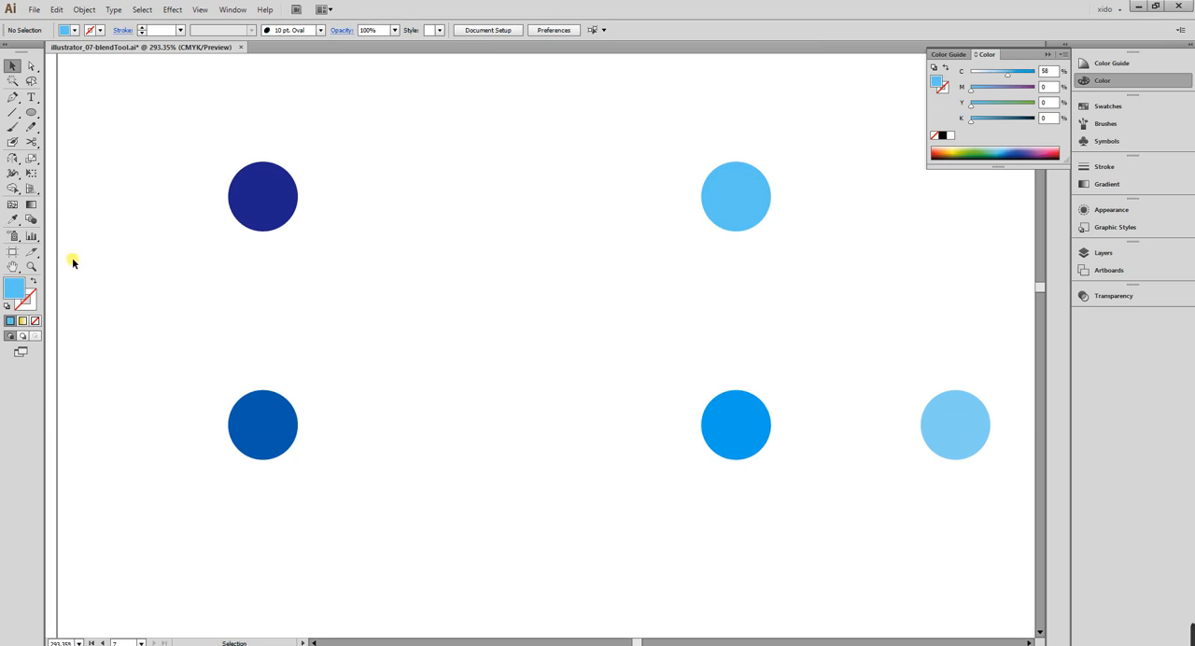
Blend the four left circles in sequence into a closed bow-tie ribbon ending back at the lower-right circle, leaving the fifth circle separate.
{"action": "left_click", "coordinate": [30, 219]}
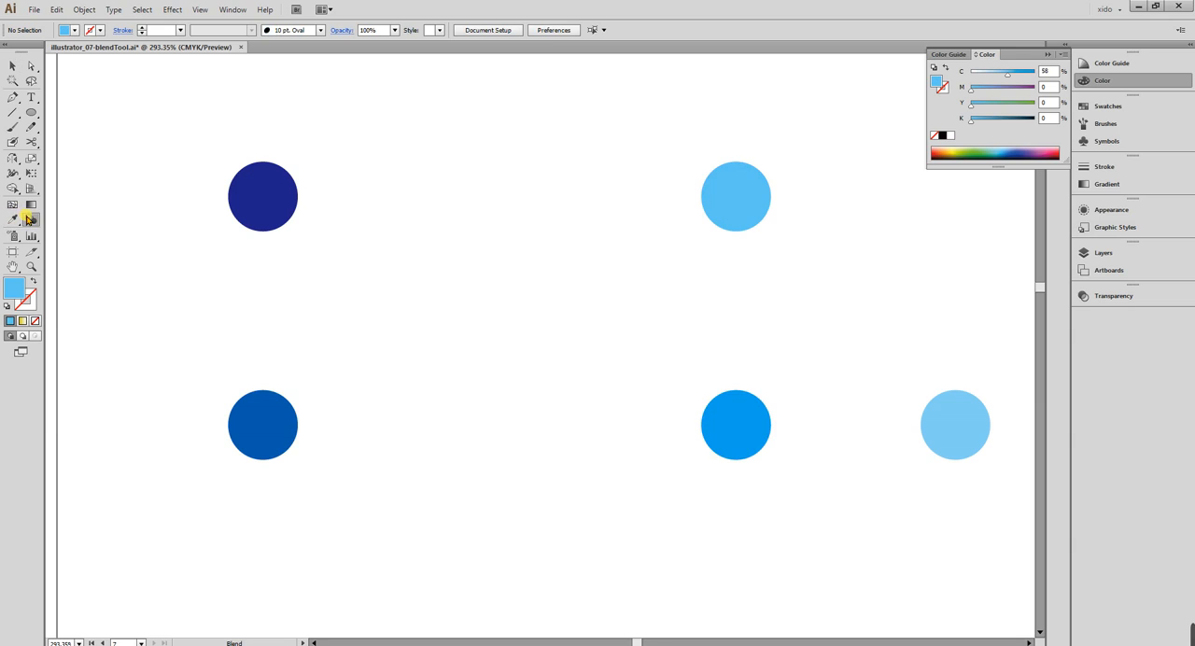
{"action": "left_click", "coordinate": [773, 426]}
{"action": "left_click", "coordinate": [773, 199]}
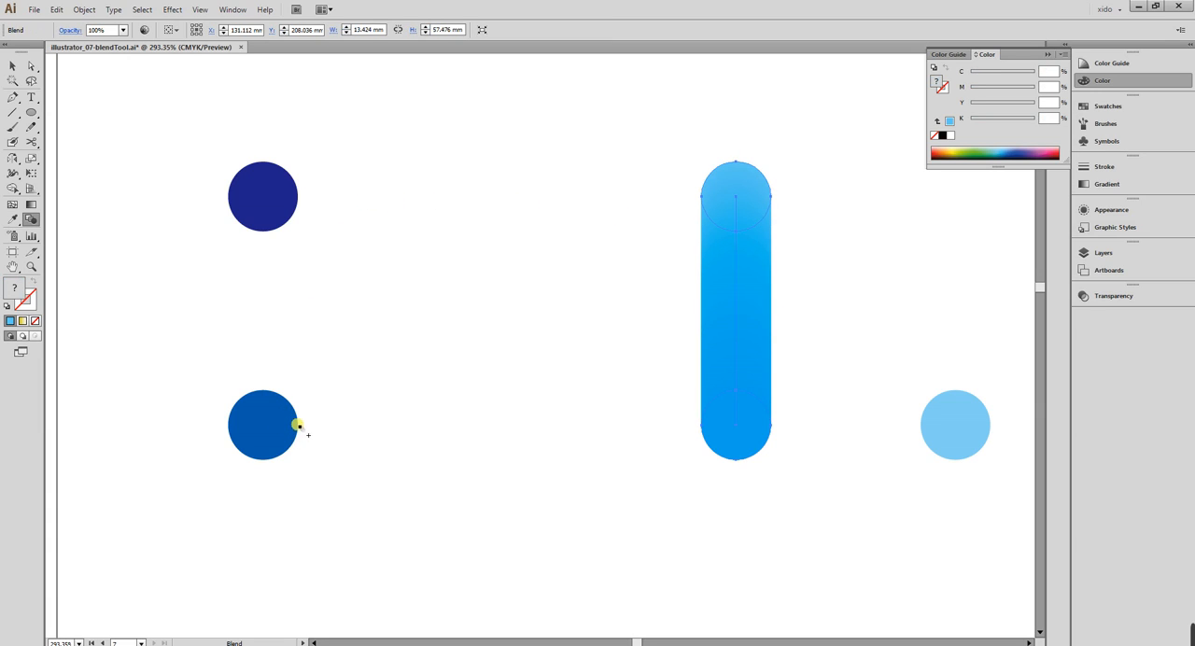
{"action": "left_click", "coordinate": [299, 427]}
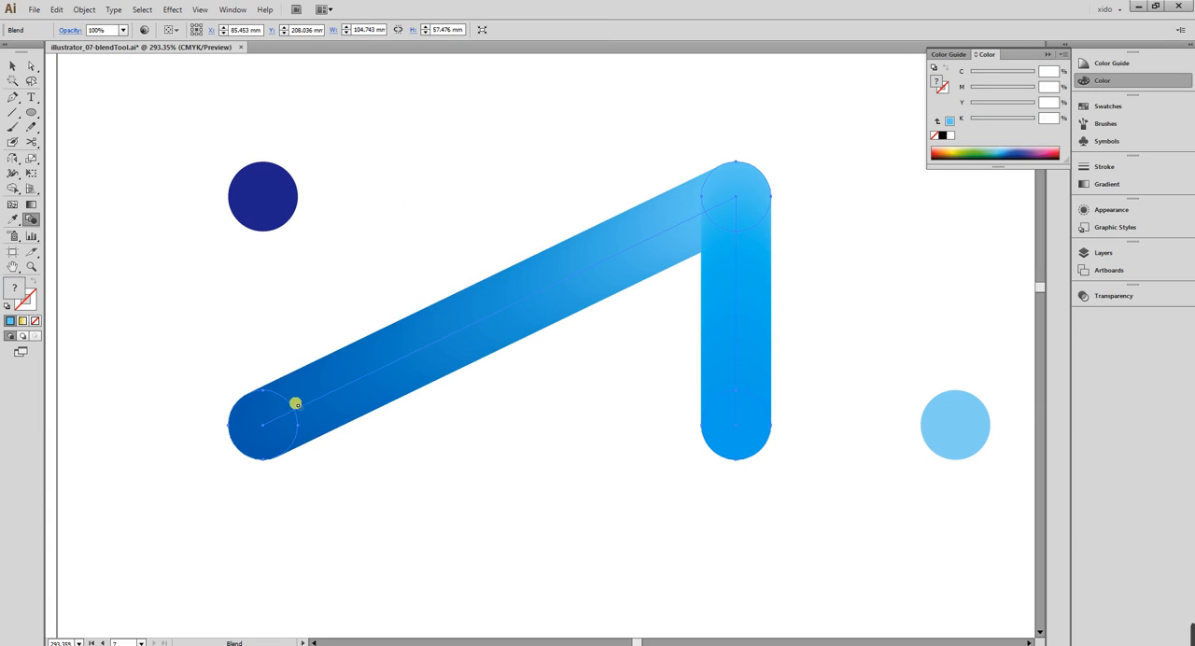
{"action": "left_click", "coordinate": [299, 198]}
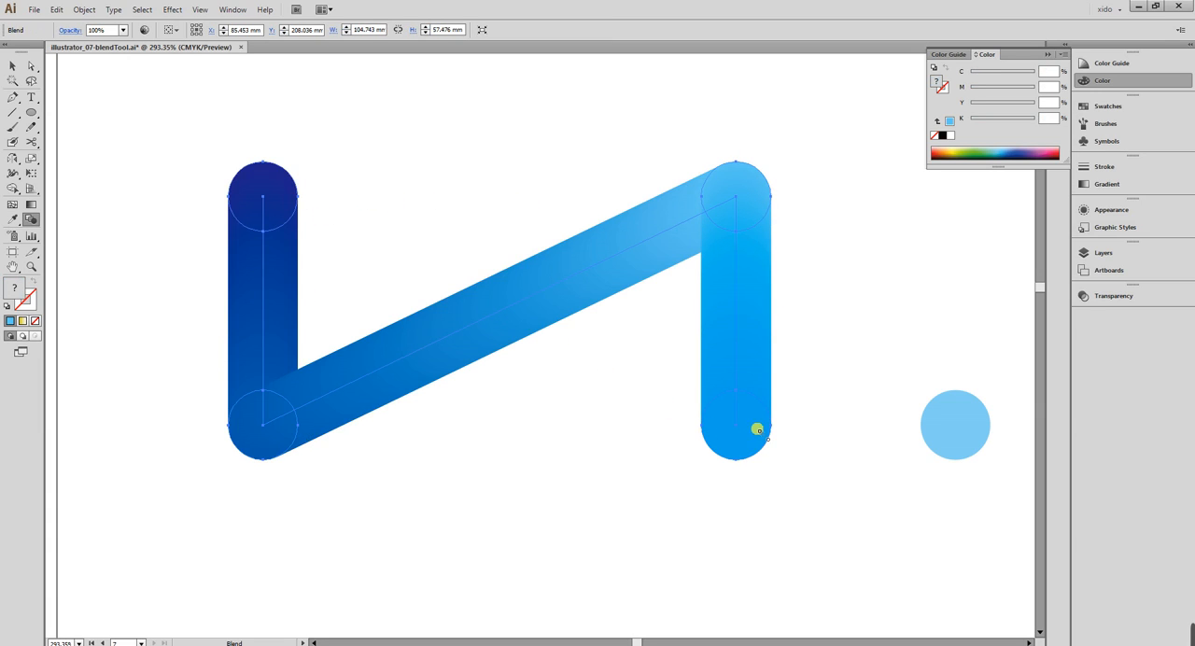
{"action": "left_click", "coordinate": [771, 426]}
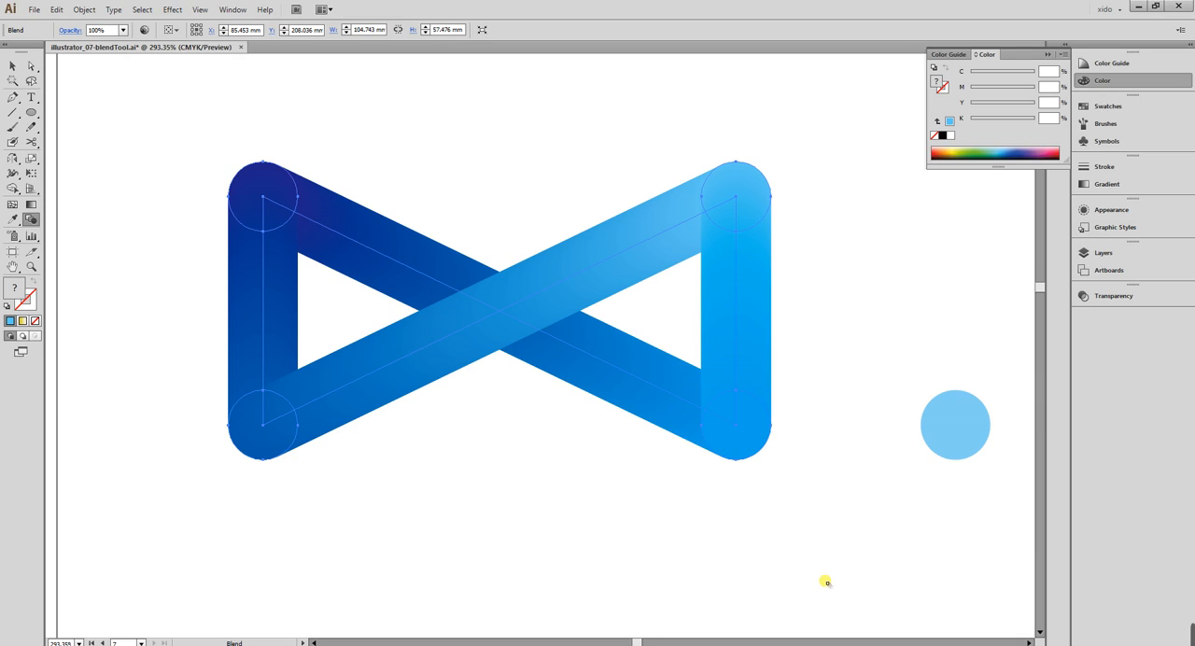
{"action": "left_click", "coordinate": [12, 65]}
{"action": "left_click", "coordinate": [686, 410]}
{"action": "left_click", "coordinate": [908, 527]}
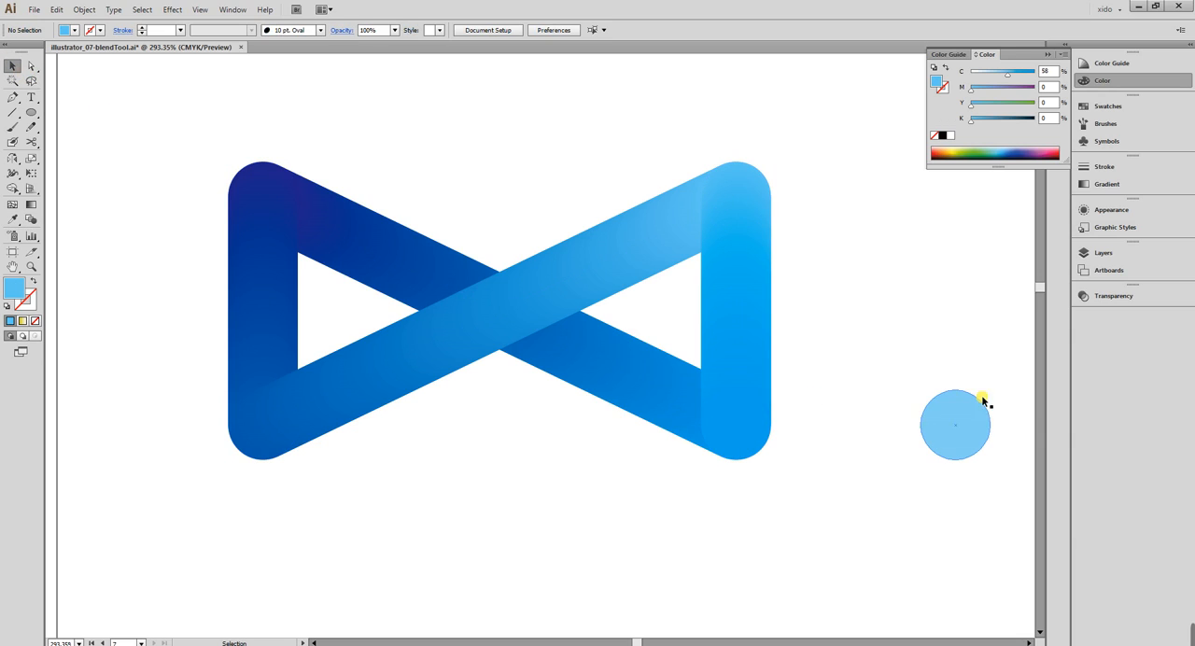
Move the separate light blue circle horizontally to X about 147 mm, just beside the ribbon's lower-right end.
{"action": "left_click", "coordinate": [960, 417]}
{"action": "left_click", "coordinate": [912, 501]}
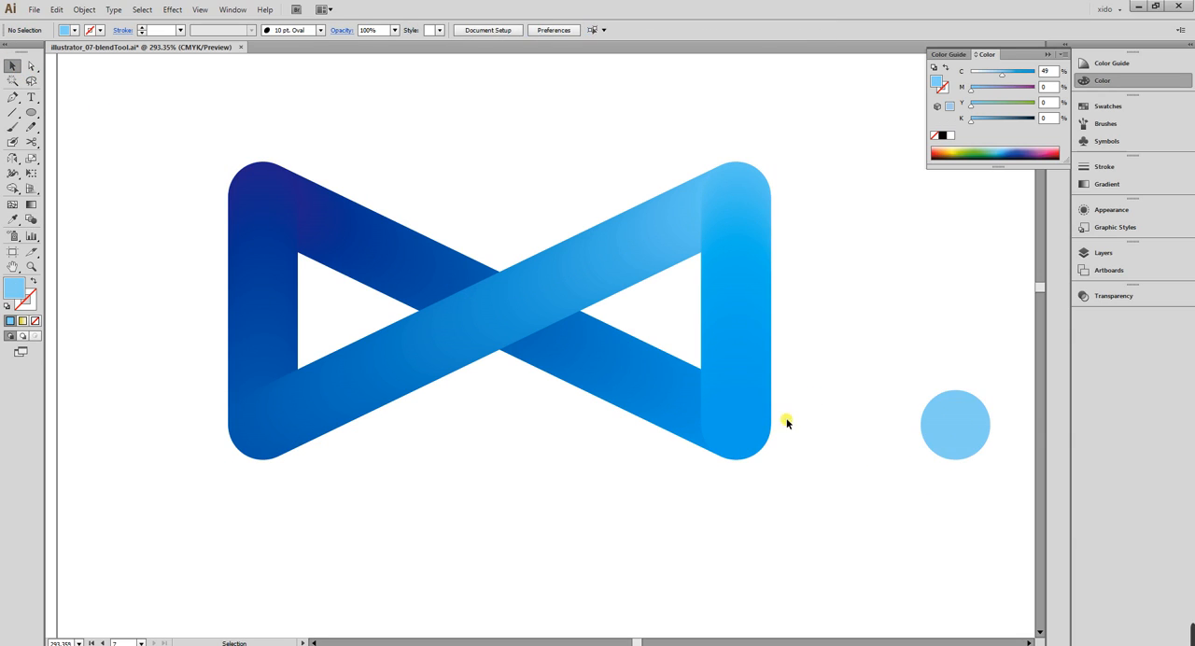
{"action": "left_click", "coordinate": [689, 390]}
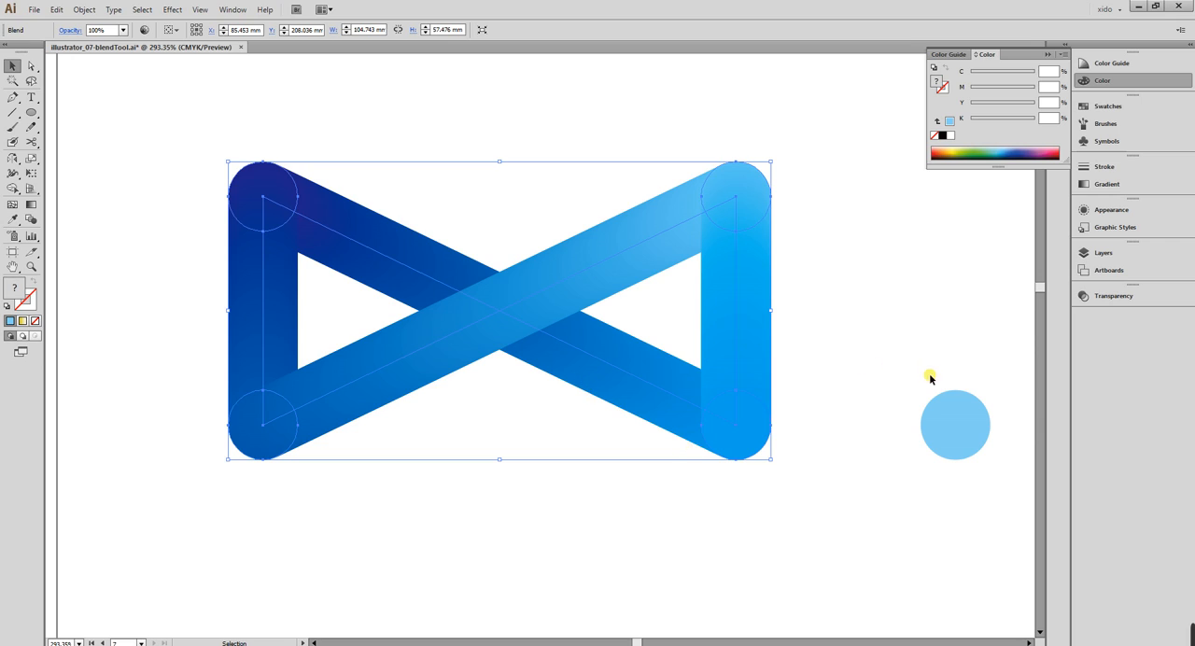
{"action": "left_click", "coordinate": [952, 421]}
{"action": "left_click_drag", "start_coordinate": [961, 441], "coordinate": [826, 441]}
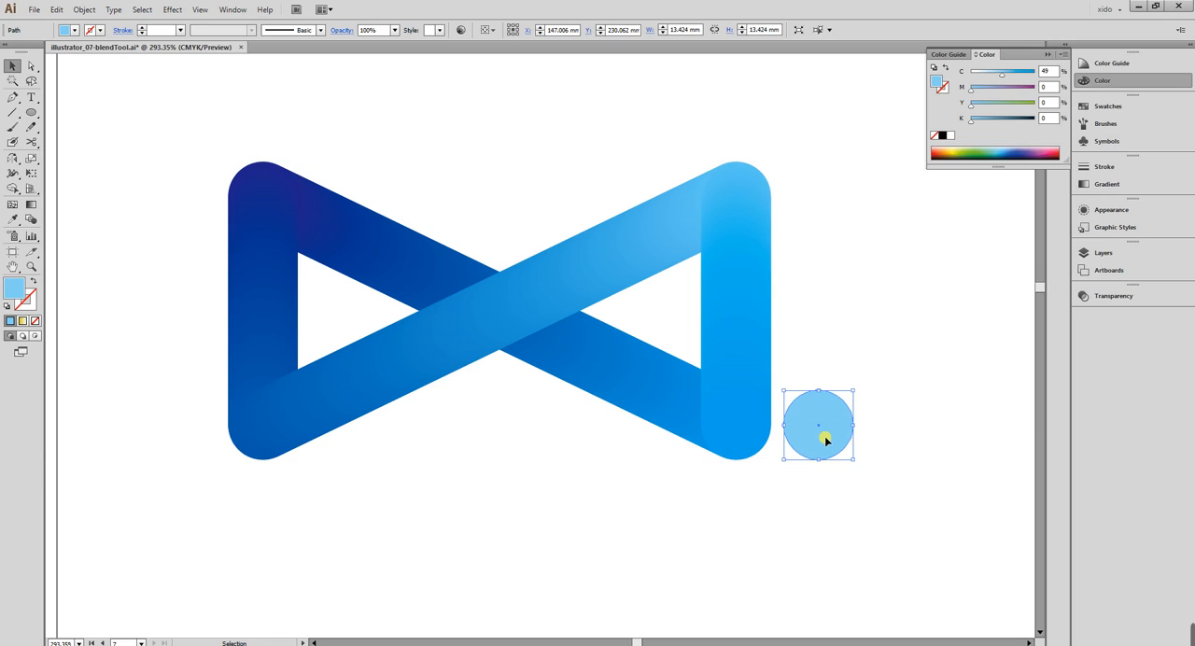
Narrow the bow-tie ribbon by nudging only its two left end circles to the right, and deselect them.
{"action": "key", "text": "ctrl+1"}
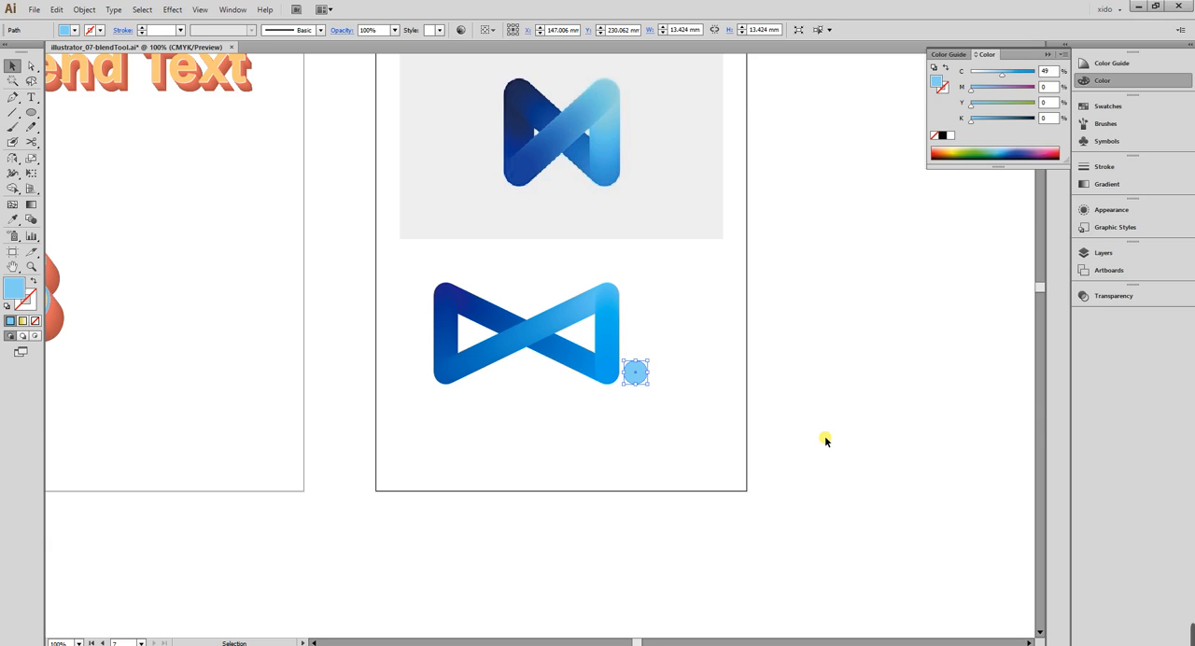
{"action": "left_click", "coordinate": [826, 440]}
{"action": "key", "text": "a"}
{"action": "left_click_drag", "start_coordinate": [324, 326], "coordinate": [418, 477]}
{"action": "key", "text": "Right"}
{"action": "key", "text": "Right"}
{"action": "key", "text": "Right"}
{"action": "key", "text": "Right"}
{"action": "key", "text": "Right"}
{"action": "key", "text": "Right"}
{"action": "key", "text": "Right"}
{"action": "key", "text": "Right"}
{"action": "key", "text": "Right"}
{"action": "key", "text": "Right"}
{"action": "key", "text": "Right"}
{"action": "key", "text": "Right"}
{"action": "key", "text": "Right"}
{"action": "key", "text": "Right"}
{"action": "key", "text": "Right"}
{"action": "key", "text": "Right"}
{"action": "key", "text": "Right"}
{"action": "key", "text": "Right"}
{"action": "key", "text": "Right"}
{"action": "key", "text": "Right"}
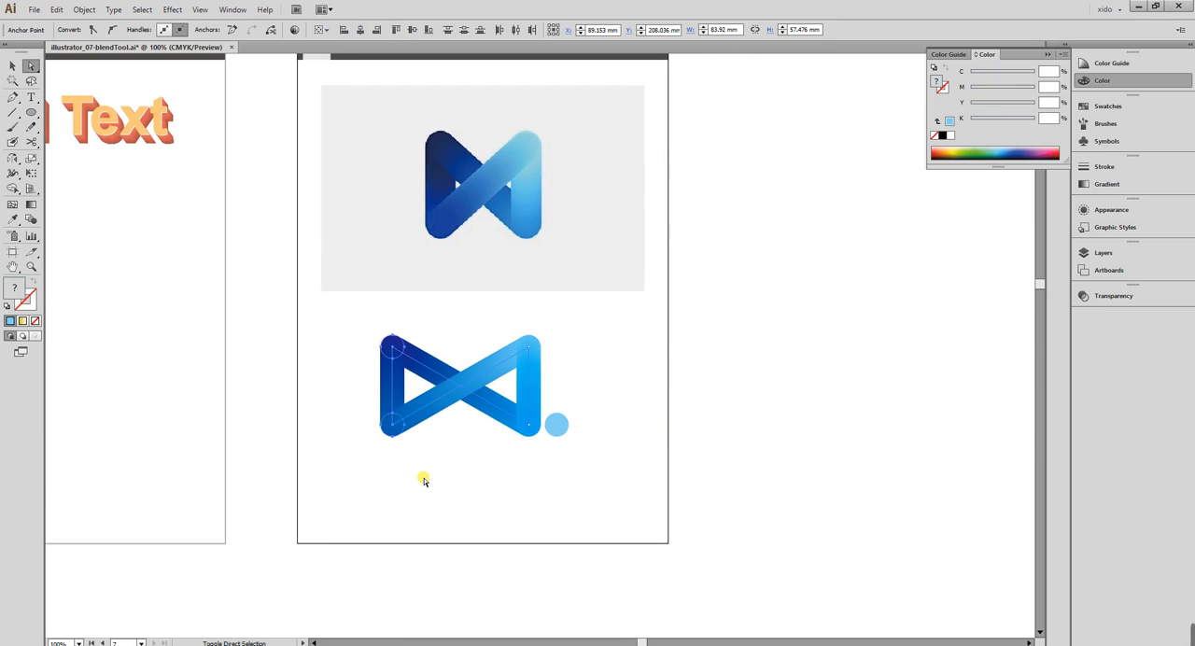
{"action": "key", "text": "Right"}
{"action": "key", "text": "Right"}
{"action": "key", "text": "Right"}
{"action": "key", "text": "Right"}
{"action": "key", "text": "Right"}
{"action": "key", "text": "Right"}
{"action": "key", "text": "Right"}
{"action": "key", "text": "Right"}
{"action": "key", "text": "Right"}
{"action": "key", "text": "Right"}
{"action": "key", "text": "Right"}
{"action": "key", "text": "Right"}
{"action": "key", "text": "Right"}
{"action": "key", "text": "Right"}
{"action": "key", "text": "Right"}
{"action": "key", "text": "Right"}
{"action": "key", "text": "Right"}
{"action": "key", "text": "Right"}
{"action": "key", "text": "Right"}
{"action": "key", "text": "Right"}
{"action": "left_click", "coordinate": [423, 480]}
{"action": "key", "text": "v"}
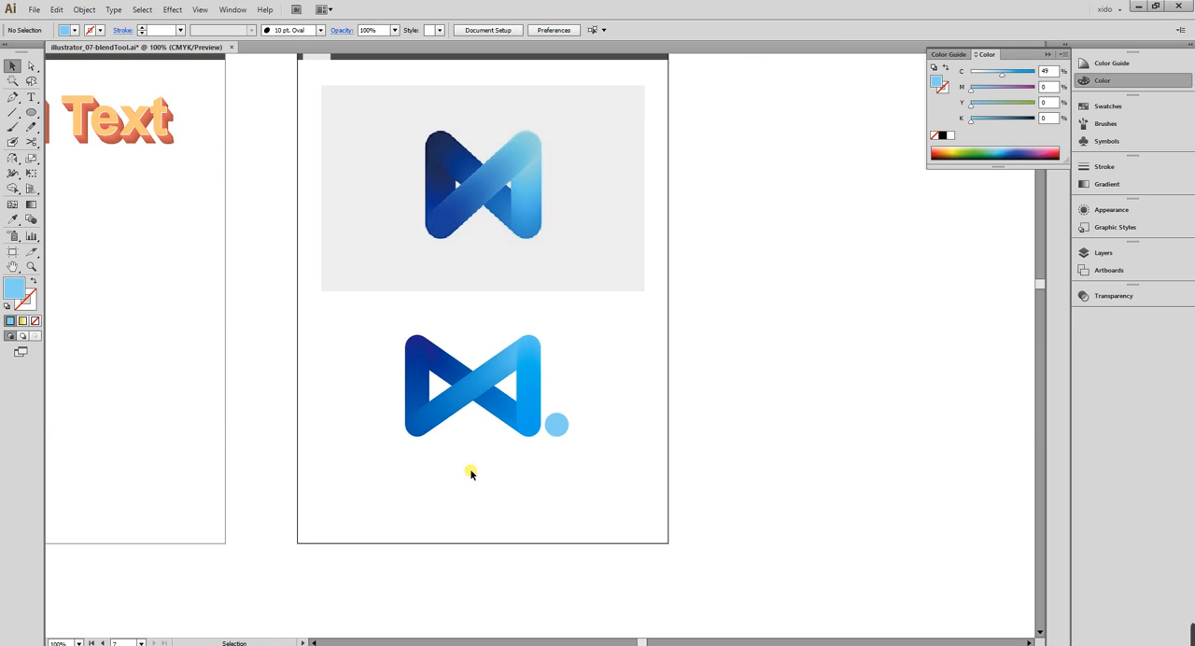
Examine the narrowed ribbon and compare its shape and colours with the reference logo above it.
{"action": "key", "text": "ctrl+space"}
{"action": "left_click_drag", "start_coordinate": [355, 304], "coordinate": [678, 488]}
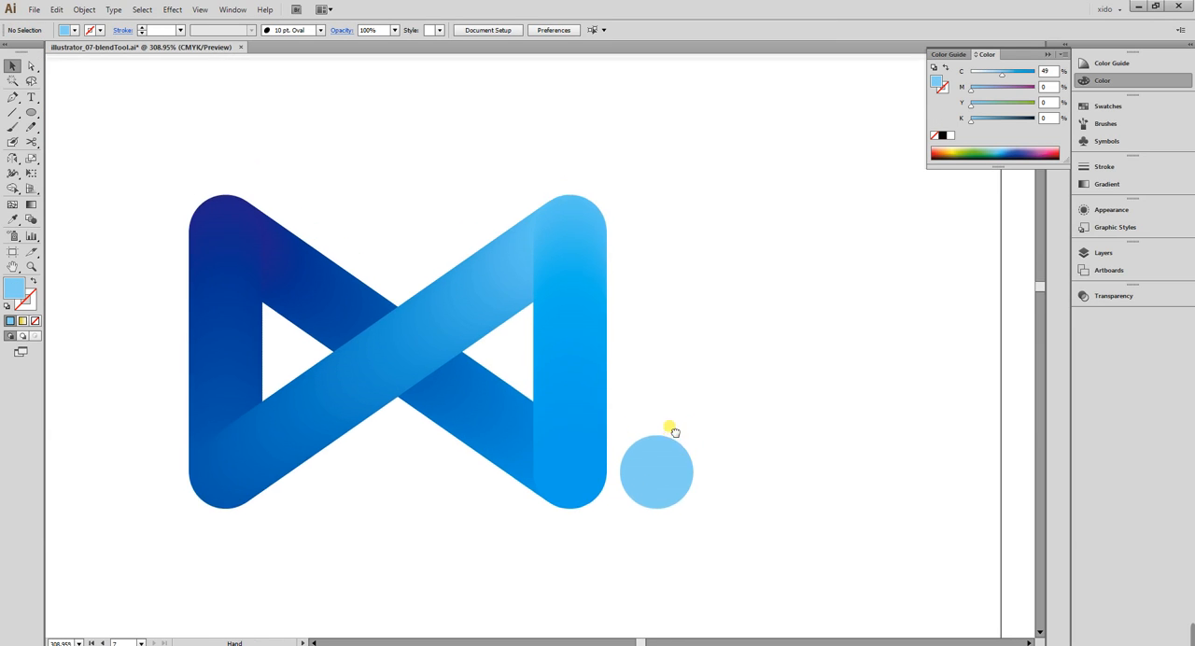
{"action": "key", "text": "ctrl+minus"}
{"action": "key", "text": "ctrl+minus"}
{"action": "key", "text": "ctrl+minus"}
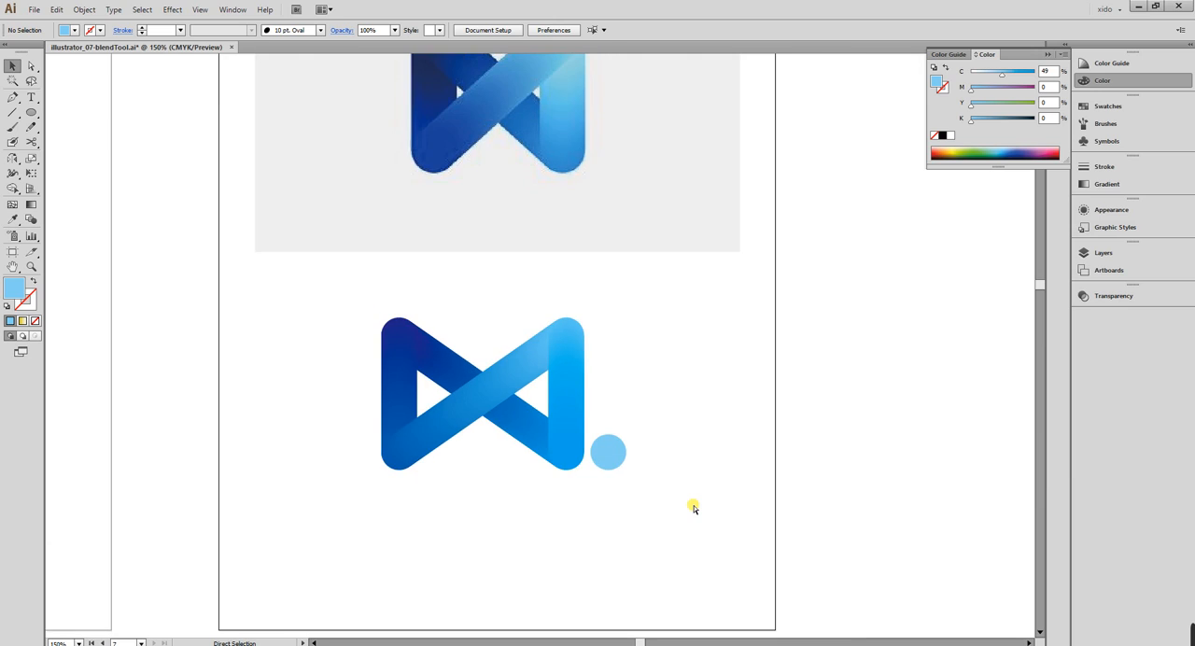
{"action": "scroll", "coordinate": [733, 490], "scroll_direction": "up", "scroll_amount": 2}
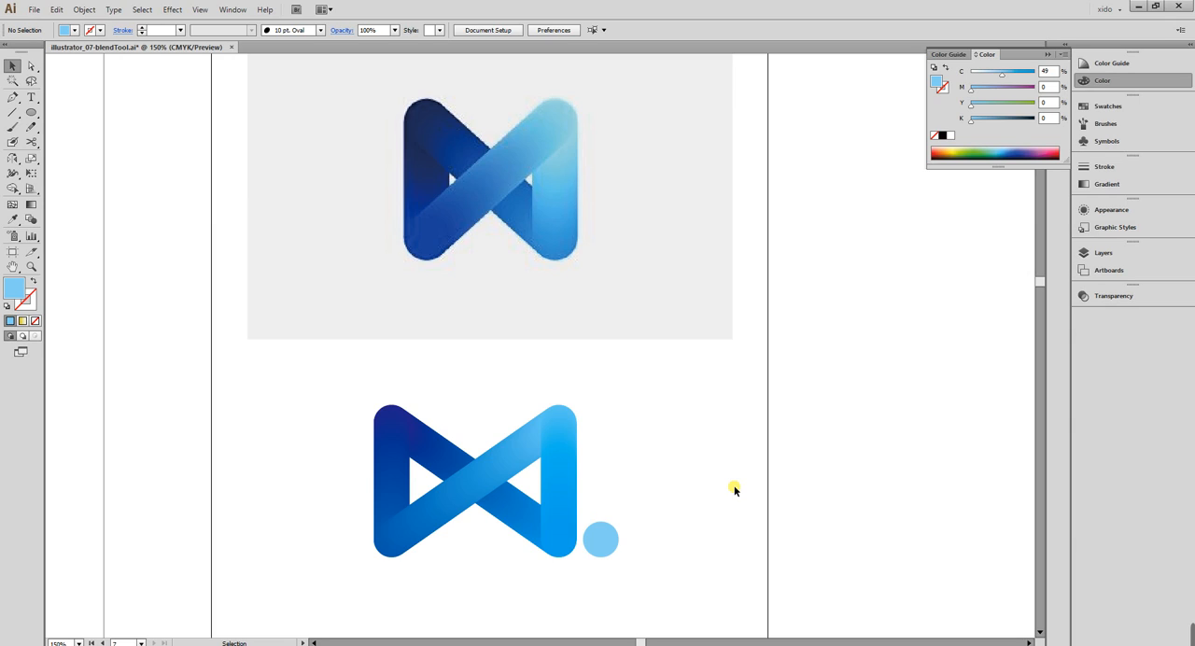
{"action": "key", "text": "ctrl+minus"}
{"action": "key", "text": "ctrl+minus"}
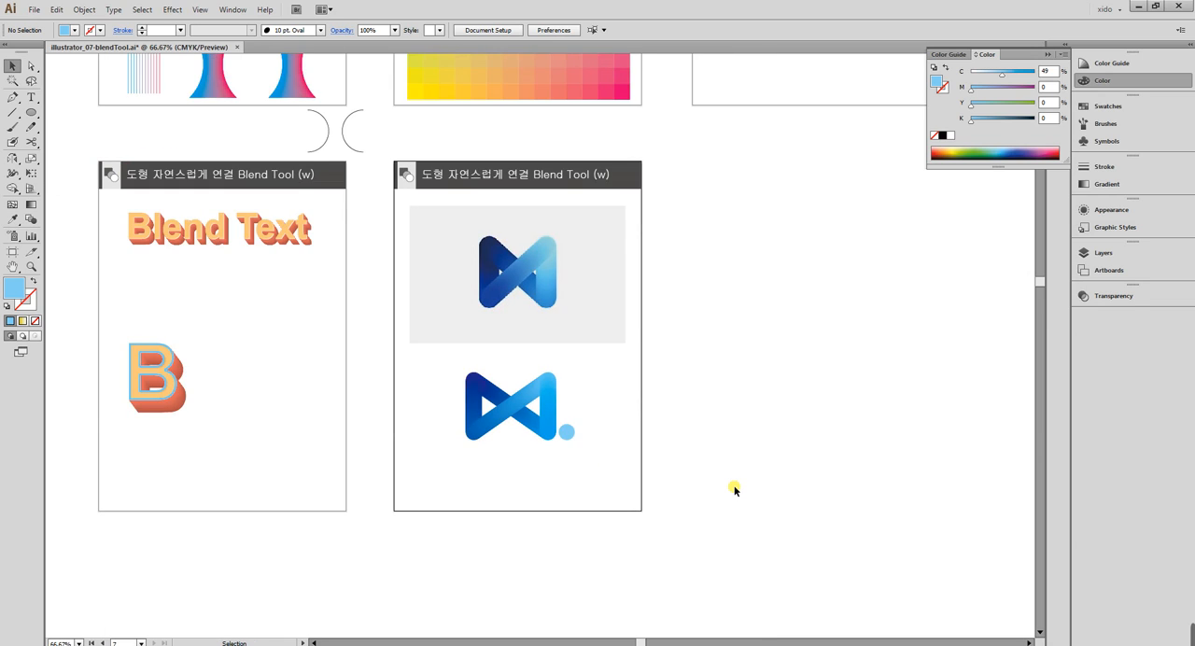
On the empty area beside the artboard, draw a light blue circle about 35 mm wide, copy it to X about 452 mm, and set the copy's magenta to 100%.
{"action": "key", "text": "space"}
{"action": "left_click_drag", "start_coordinate": [743, 457], "coordinate": [454, 416]}
{"action": "key", "text": "ctrl+space"}
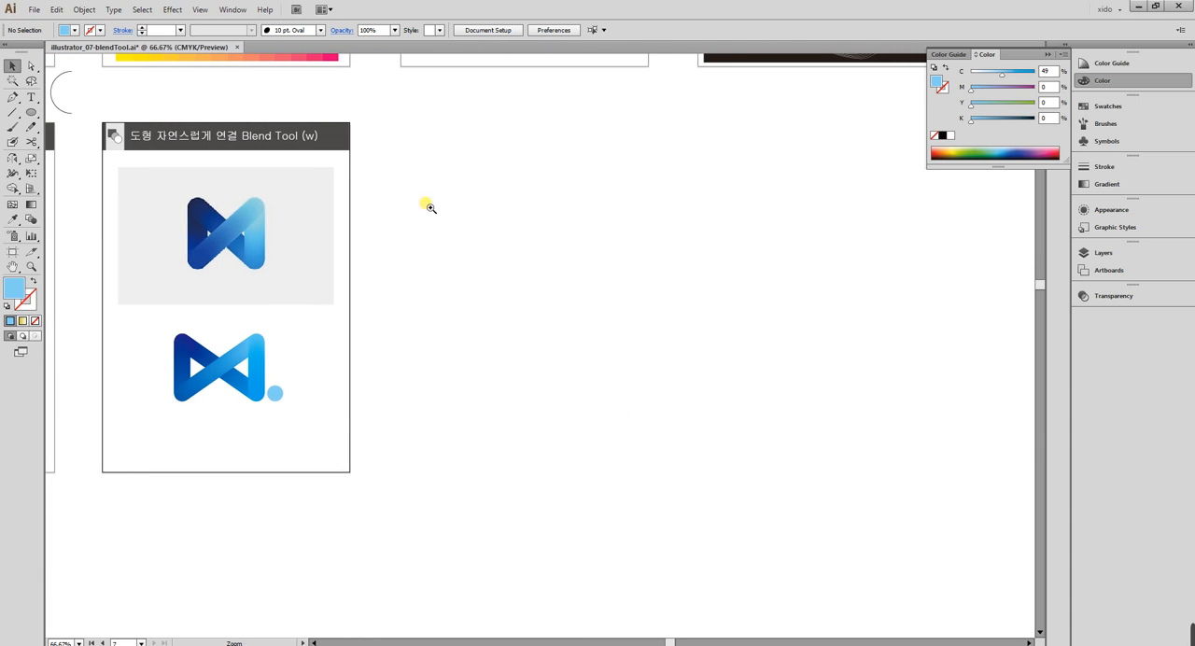
{"action": "left_click_drag", "start_coordinate": [329, 111], "coordinate": [918, 499]}
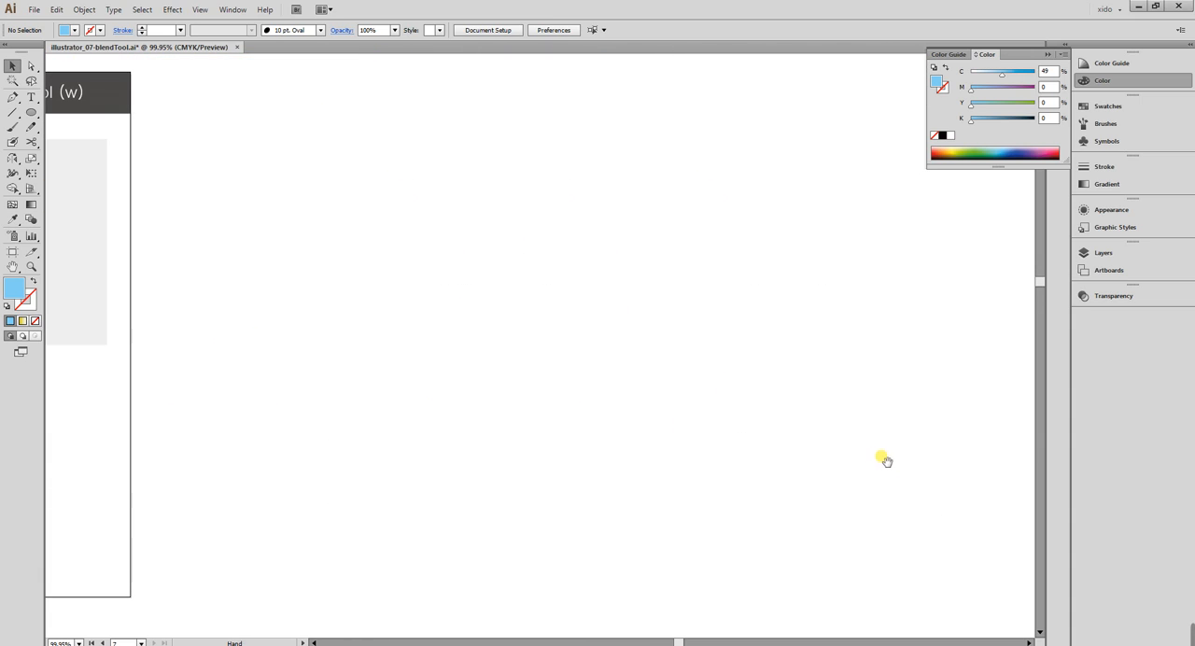
{"action": "left_click_drag", "start_coordinate": [883, 458], "coordinate": [856, 472]}
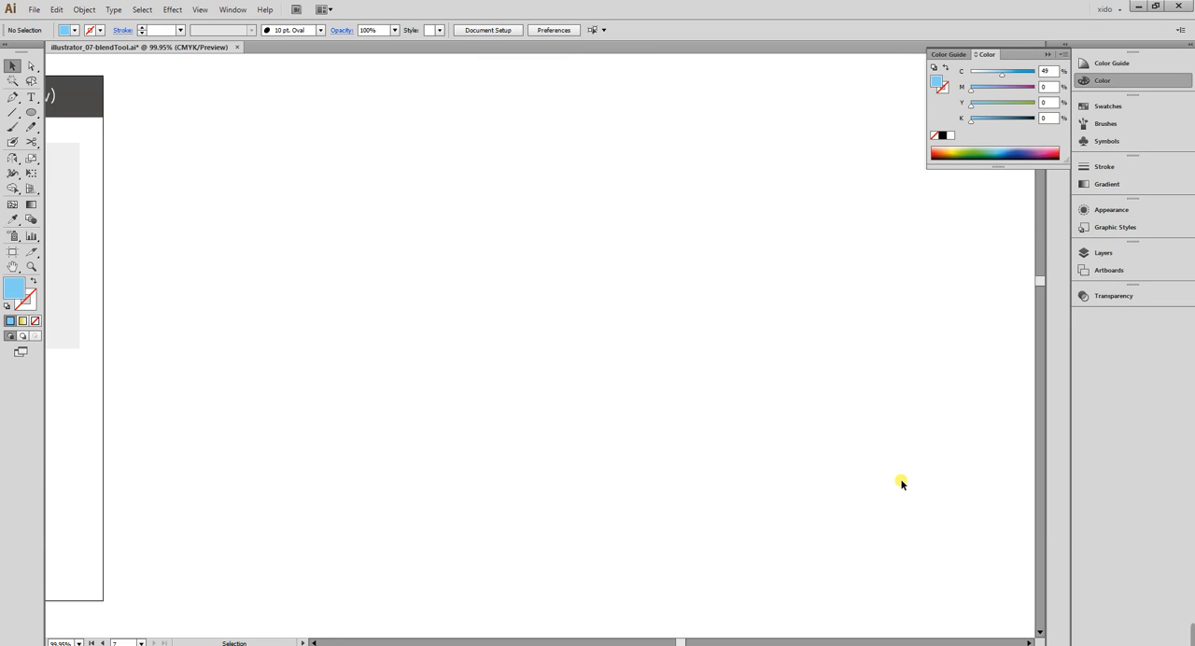
{"action": "left_click", "coordinate": [31, 112]}
{"action": "left_click_drag", "start_coordinate": [255, 160], "coordinate": [541, 197]}
{"action": "key", "text": "v"}
{"action": "left_click_drag", "start_coordinate": [1000, 87], "coordinate": [1036, 86]}
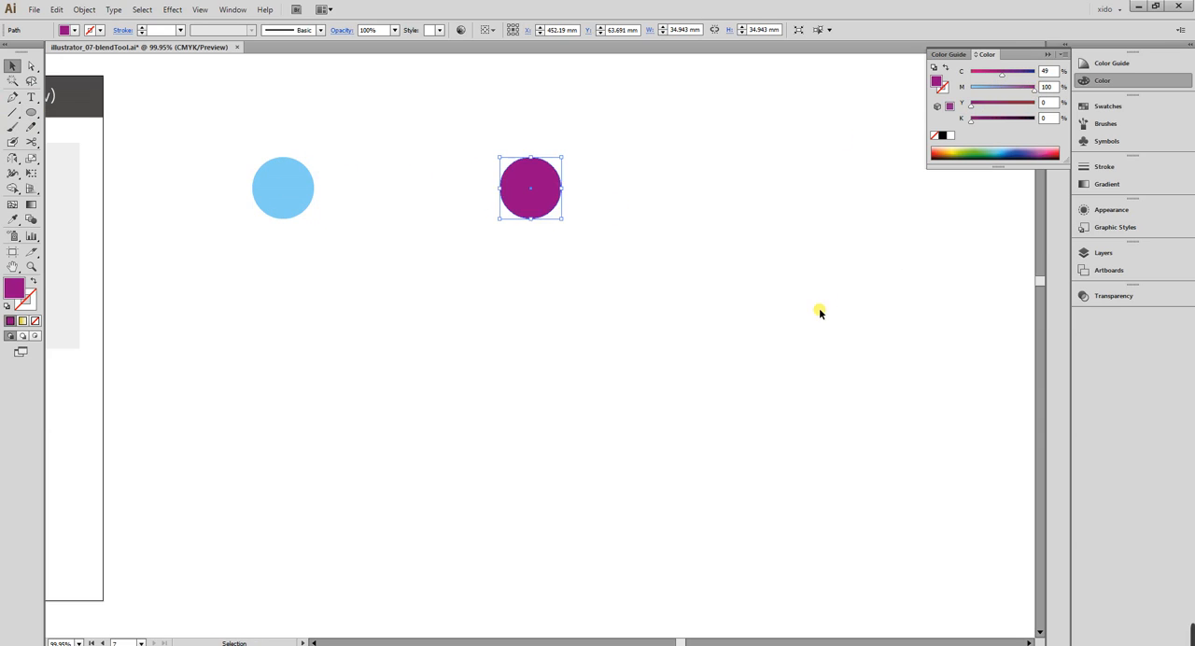
Blend the light blue and purple circles, and lengthen the blend by moving its purple end circle to X about 559 mm.
{"action": "left_click", "coordinate": [282, 179], "text": "shift"}
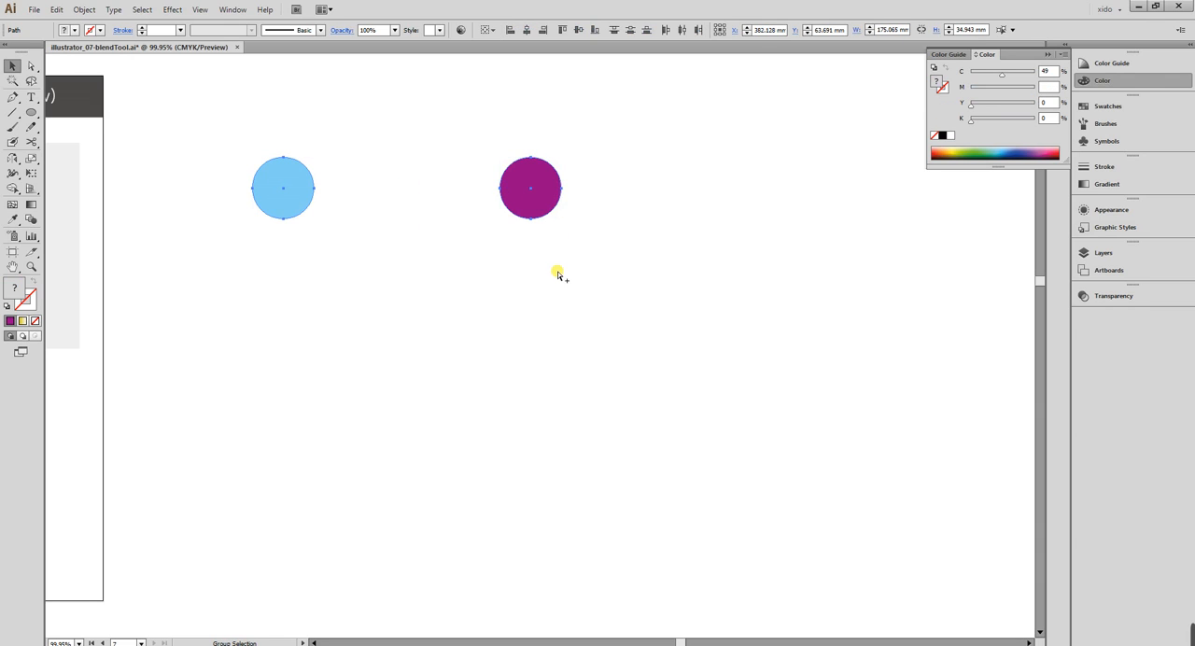
{"action": "key", "text": "ctrl+alt+b"}
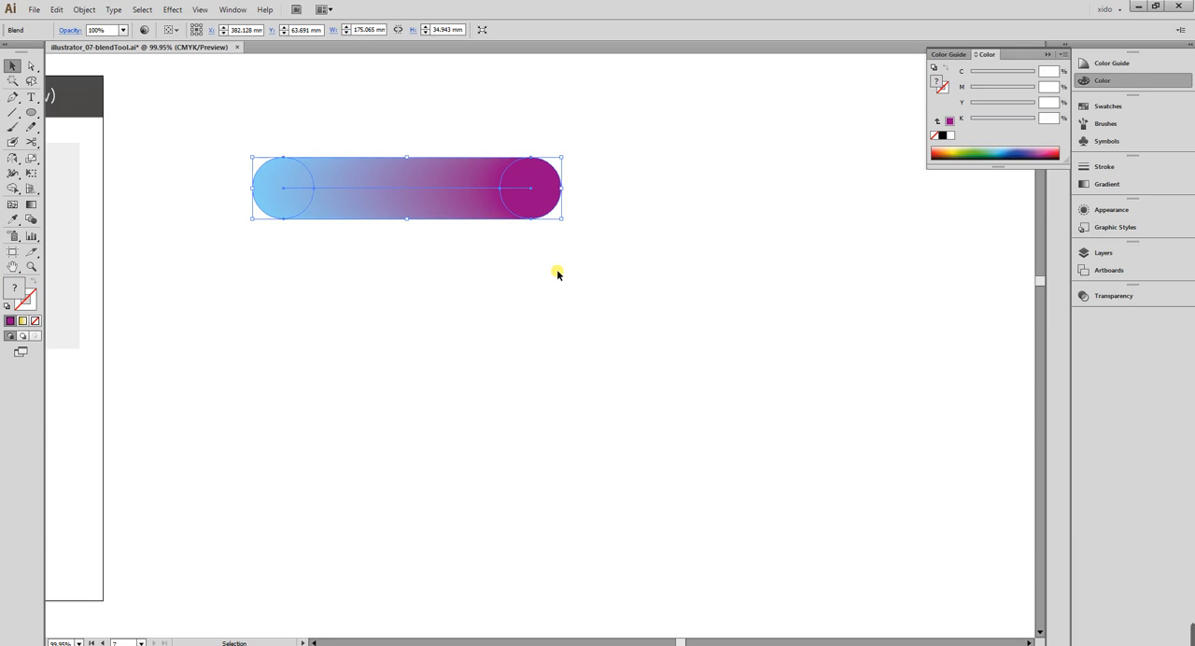
{"action": "key", "text": "a"}
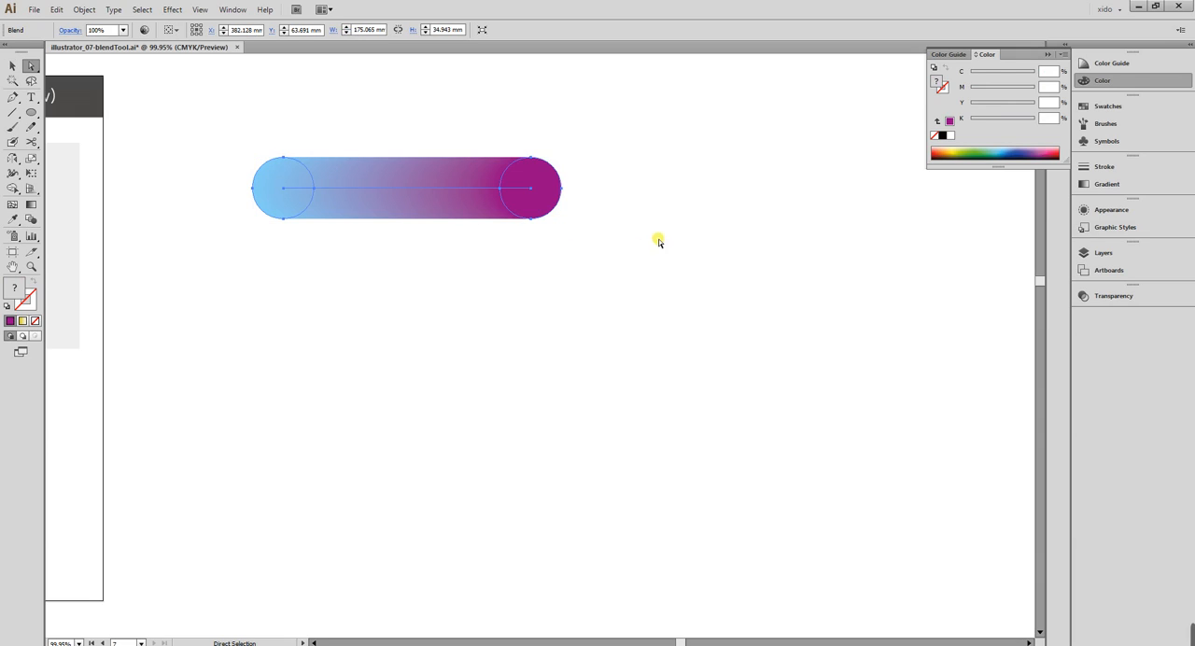
{"action": "left_click", "coordinate": [658, 261]}
{"action": "left_click_drag", "start_coordinate": [548, 200], "coordinate": [718, 198]}
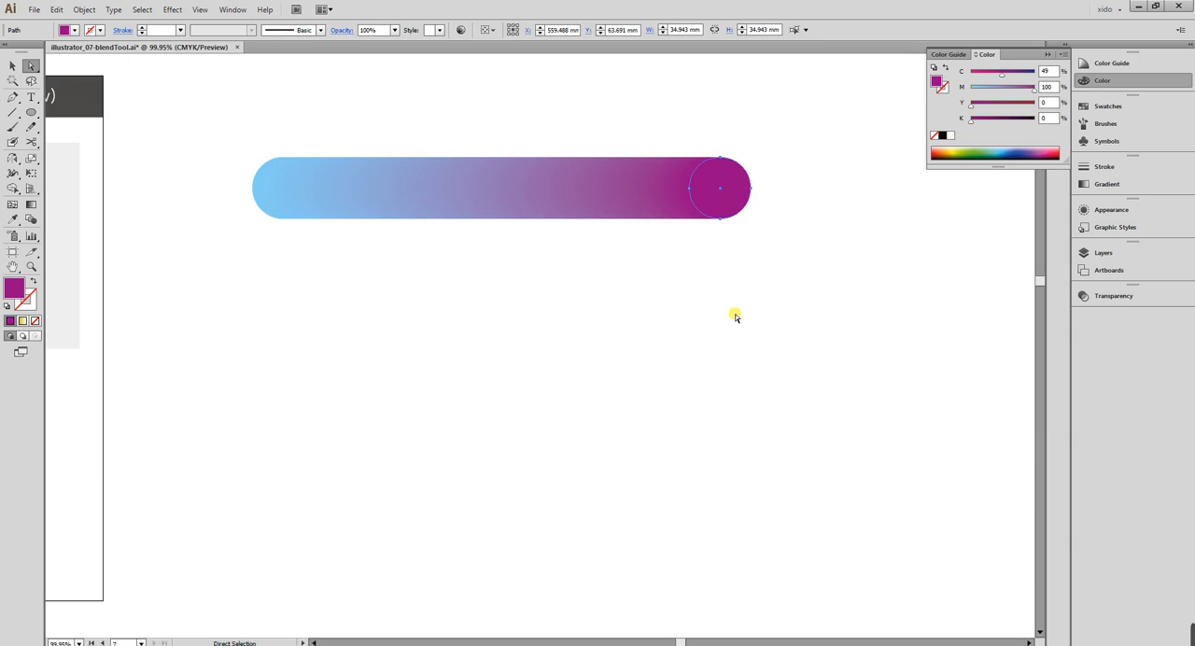
{"action": "left_click", "coordinate": [13, 66]}
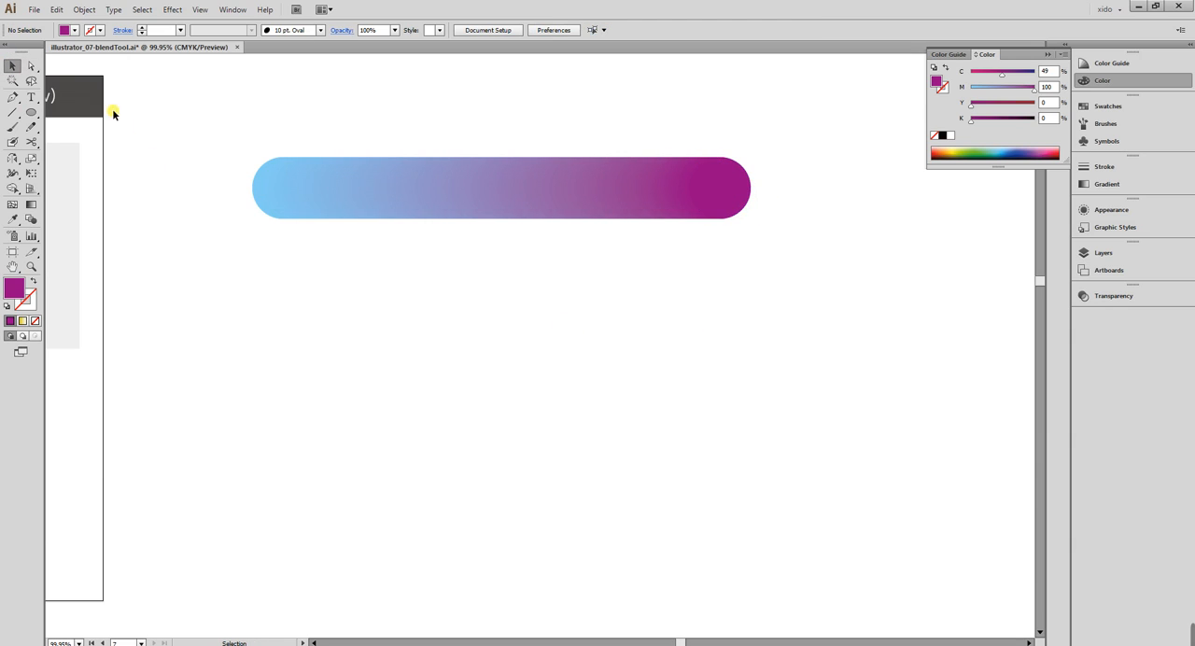
In Outline view, try adding an anchor point midway on the blend's spine and moving it down to X about 458 mm, Y about 160 mm.
{"action": "left_click_drag", "start_coordinate": [235, 118], "coordinate": [309, 278]}
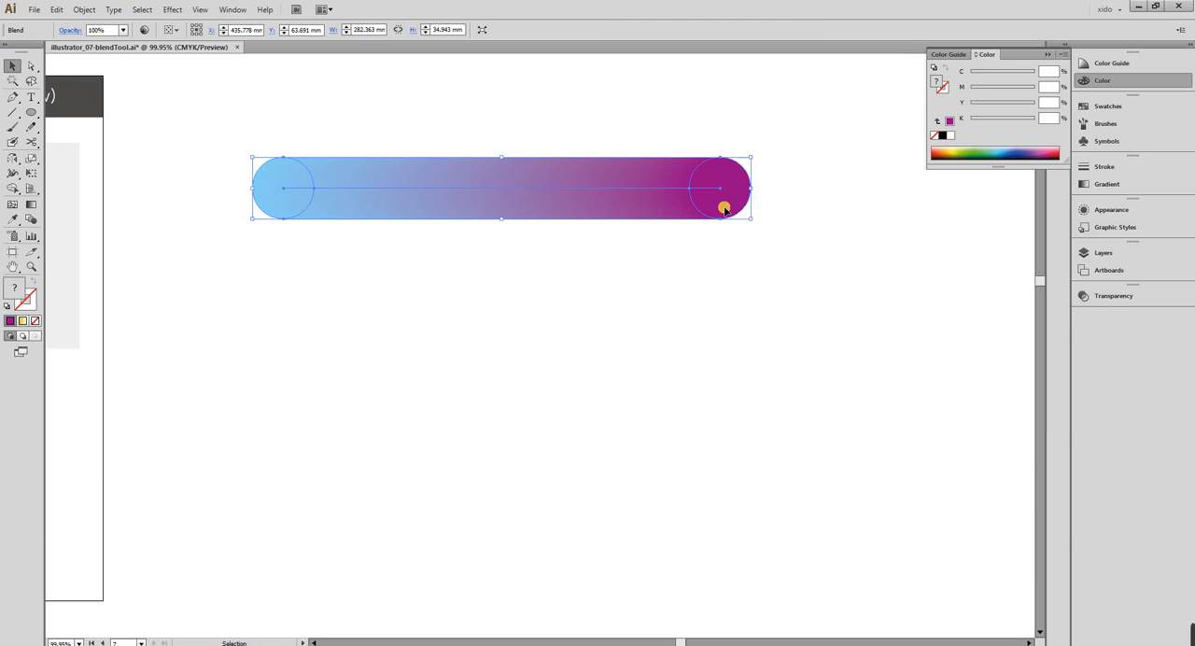
{"action": "key", "text": "ctrl+y"}
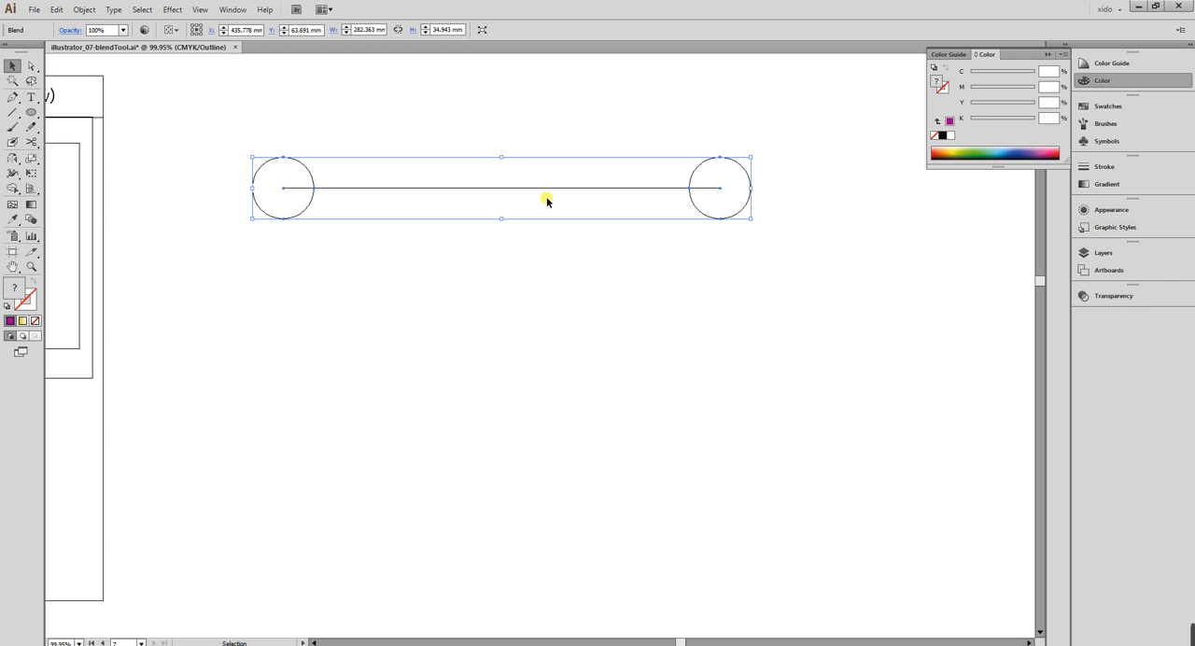
{"action": "left_click_drag", "start_coordinate": [12, 97], "coordinate": [90, 111]}
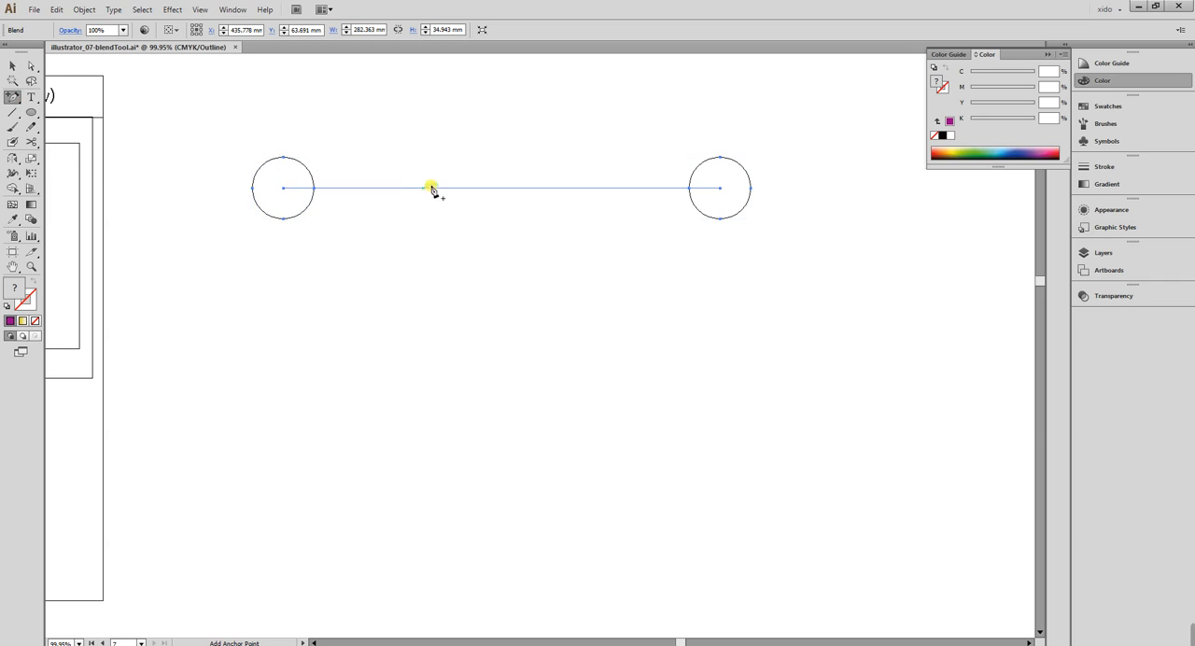
{"action": "left_click", "coordinate": [511, 189]}
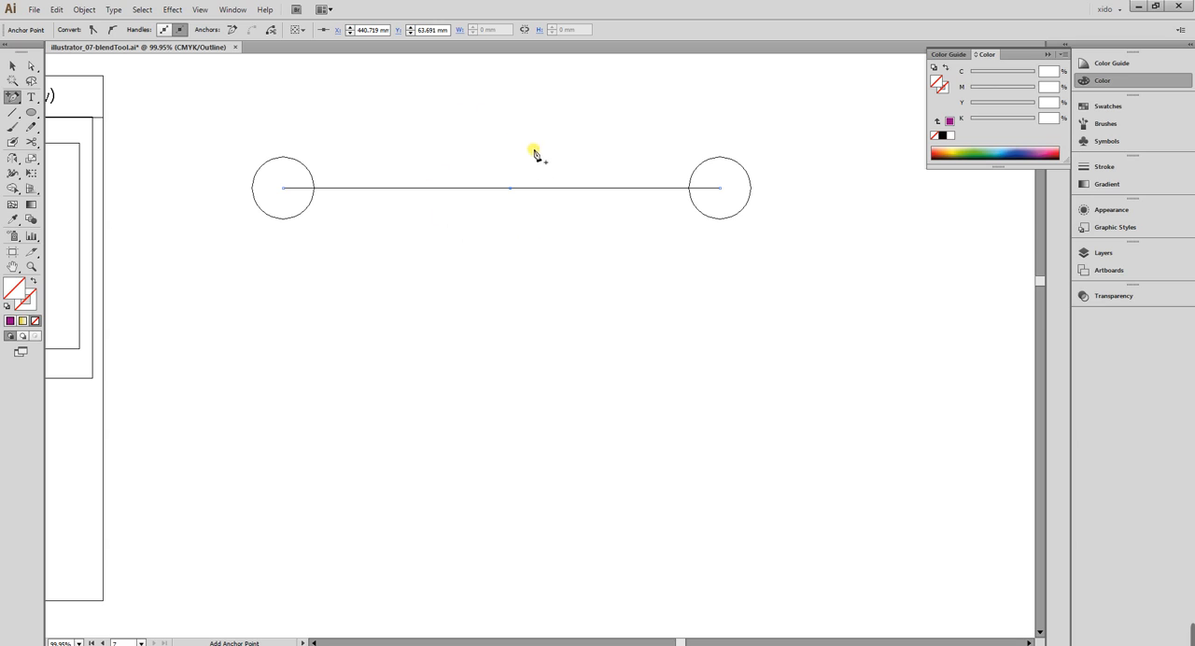
{"action": "left_click", "coordinate": [31, 69]}
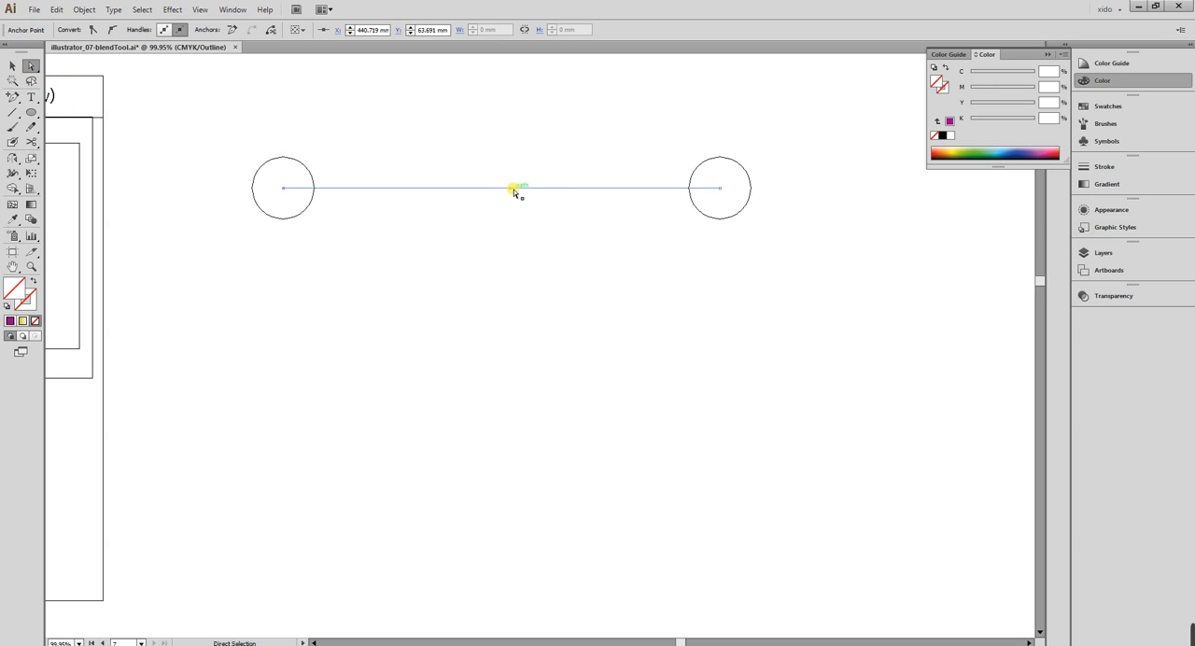
{"action": "left_click_drag", "start_coordinate": [511, 189], "coordinate": [541, 357]}
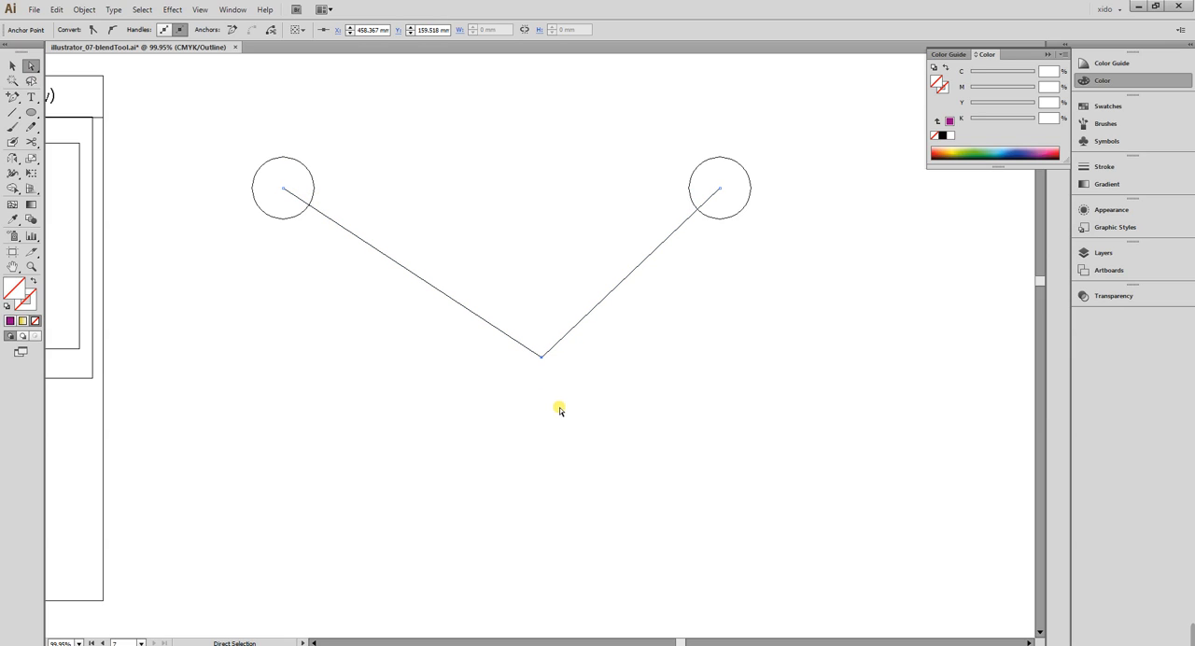
Try converting the spine's middle anchor to a smooth point with long, nearly vertical handles, and view the curved blend in Preview.
{"action": "left_click_drag", "start_coordinate": [12, 97], "coordinate": [108, 144]}
{"action": "mouse_move", "coordinate": [542, 355]}
{"action": "left_mouse_down"}
{"action": "mouse_move", "coordinate": [453, 365]}
{"action": "mouse_move", "coordinate": [584, 504]}
{"action": "mouse_move", "coordinate": [427, 465]}
{"action": "mouse_move", "coordinate": [371, 220]}
{"action": "mouse_move", "coordinate": [517, 140]}
{"action": "left_mouse_up"}
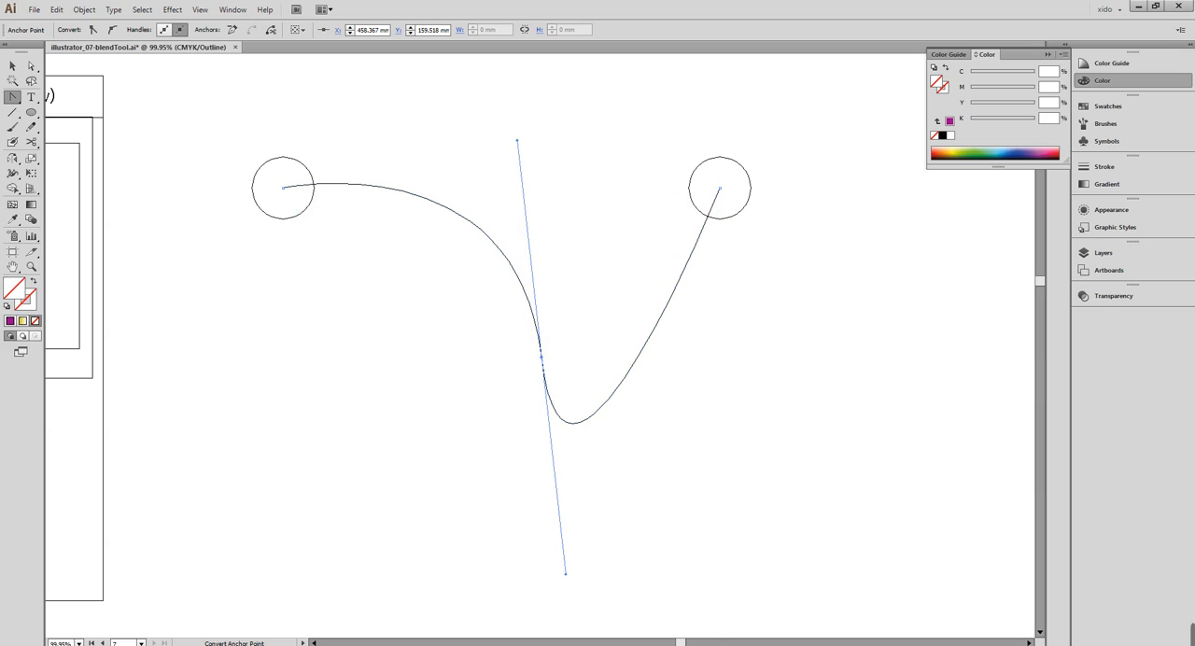
{"action": "left_click", "coordinate": [11, 67]}
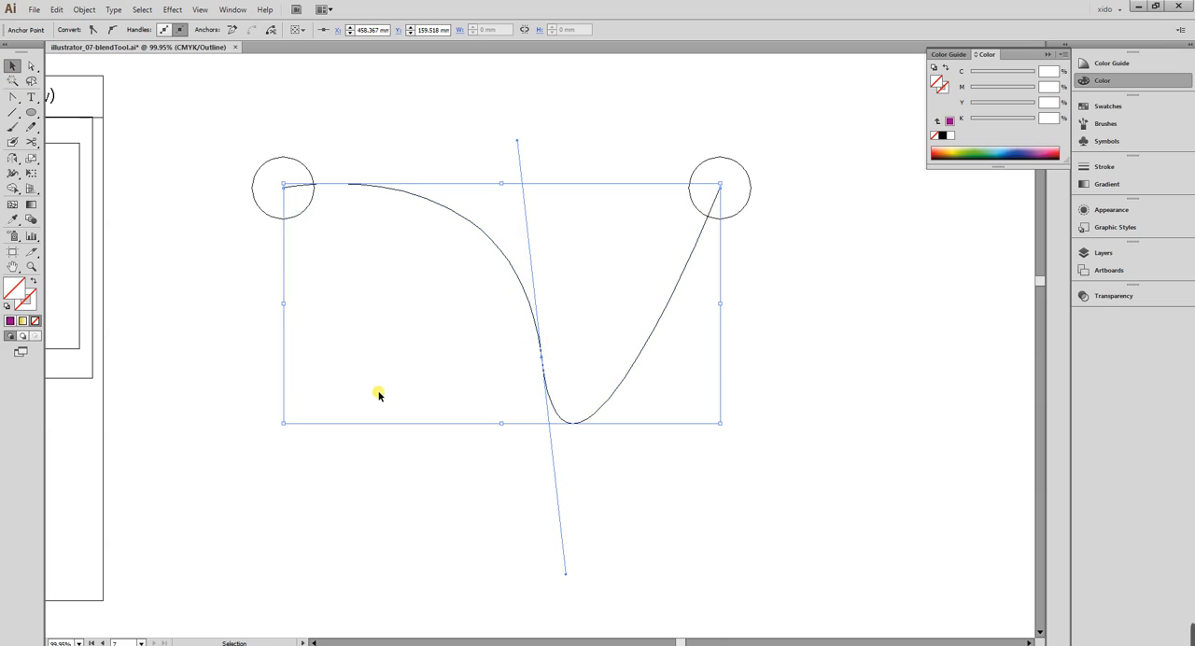
{"action": "key", "text": "ctrl+y"}
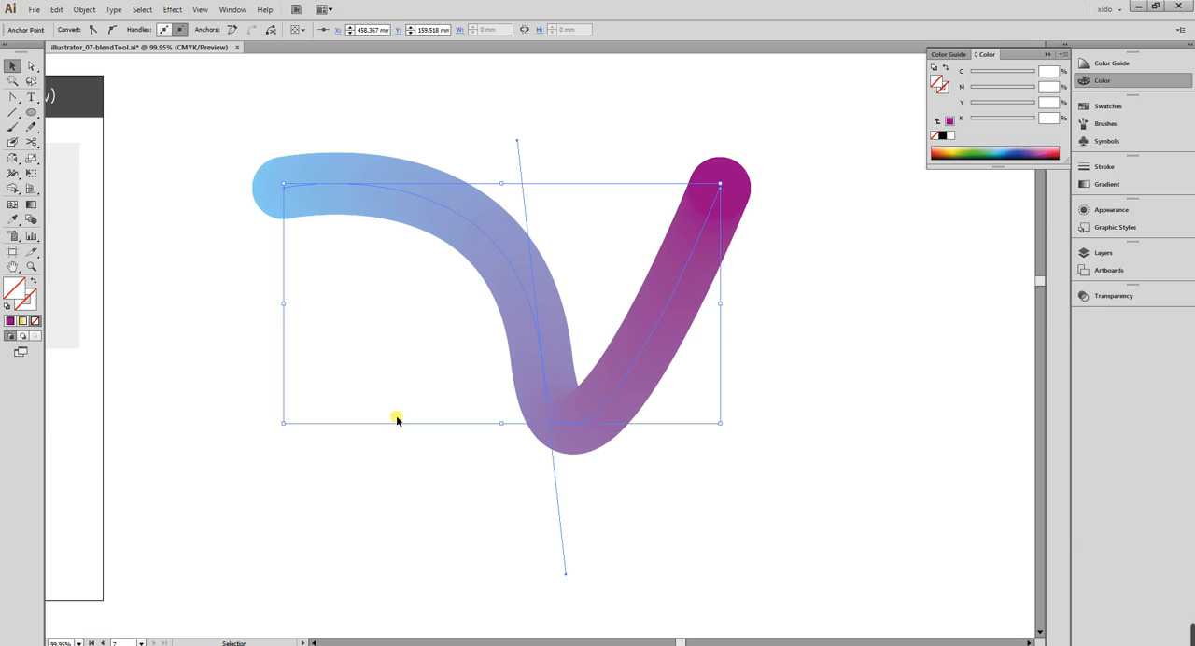
Undo the spine edits, back to the straight light blue to purple blend.
{"action": "key", "text": "ctrl+z"}
{"action": "key", "text": "ctrl+z"}
{"action": "key", "text": "ctrl+z"}
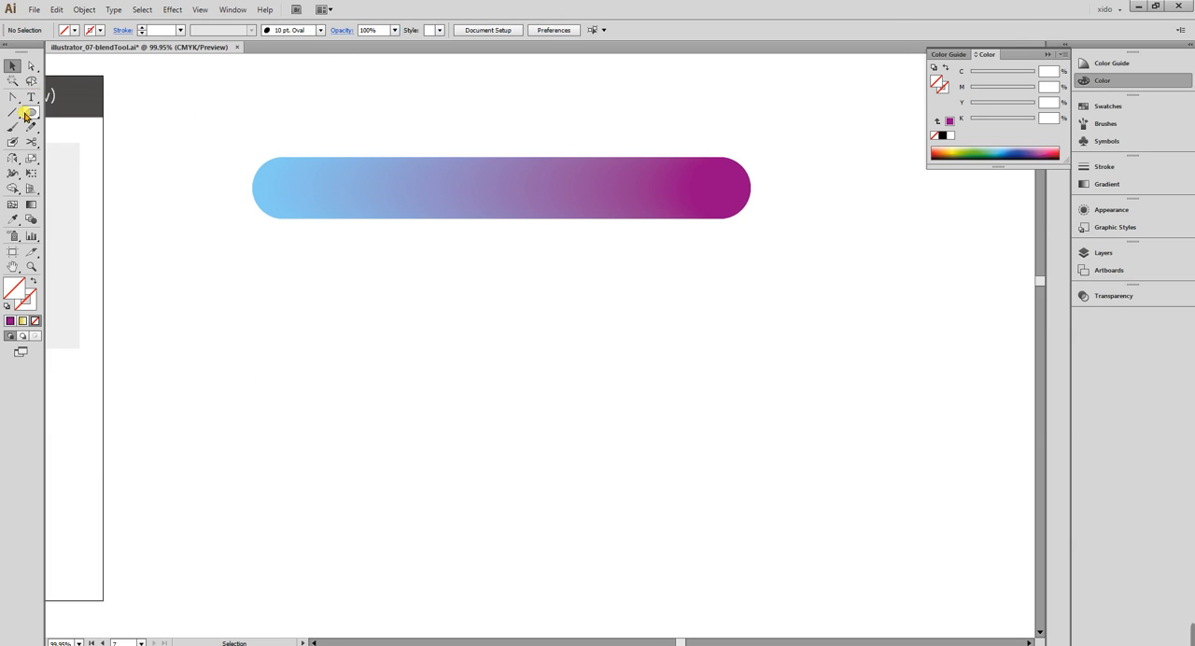
Draw a square about 31 mm wide below the circle blend and fill it with the blend's light blue.
{"action": "left_click_drag", "start_coordinate": [25, 114], "coordinate": [76, 112]}
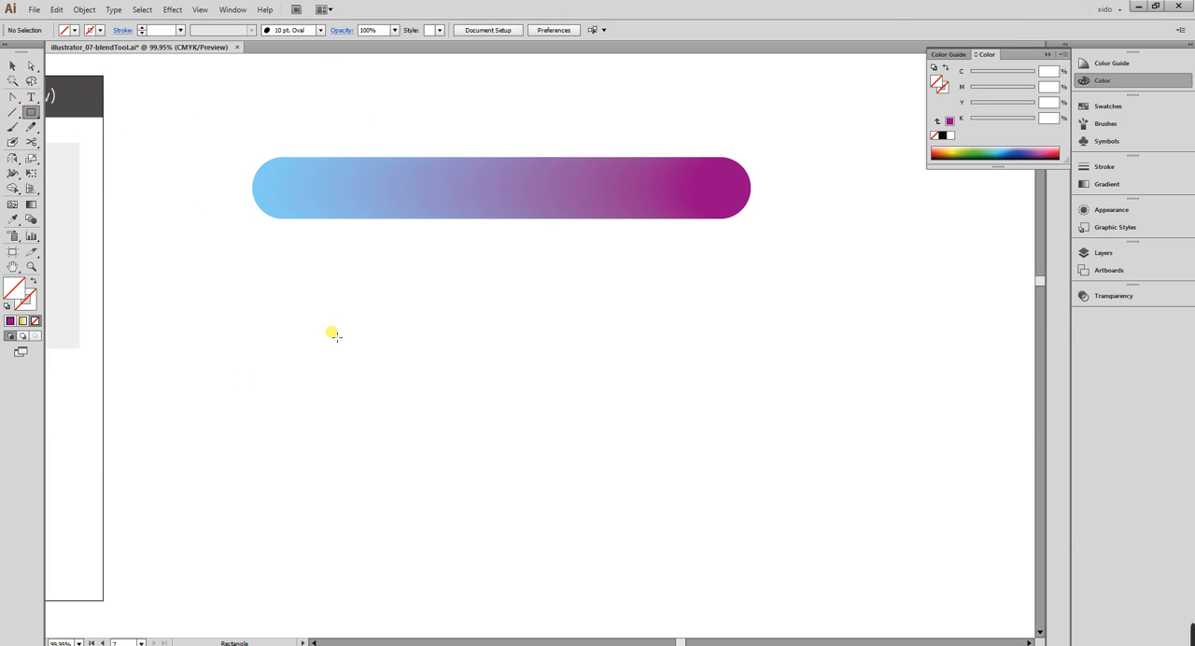
{"action": "left_click_drag", "start_coordinate": [283, 300], "coordinate": [353, 349]}
{"action": "key", "text": "v"}
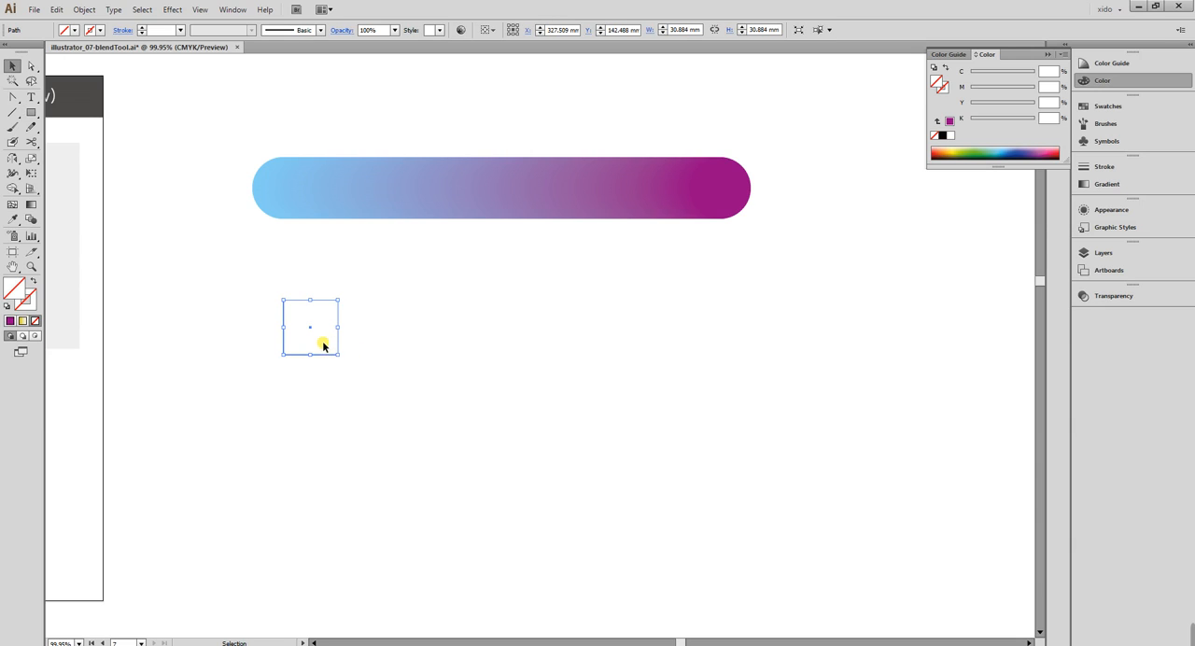
{"action": "key", "text": "i"}
{"action": "left_click", "coordinate": [271, 194]}
{"action": "key", "text": "v"}
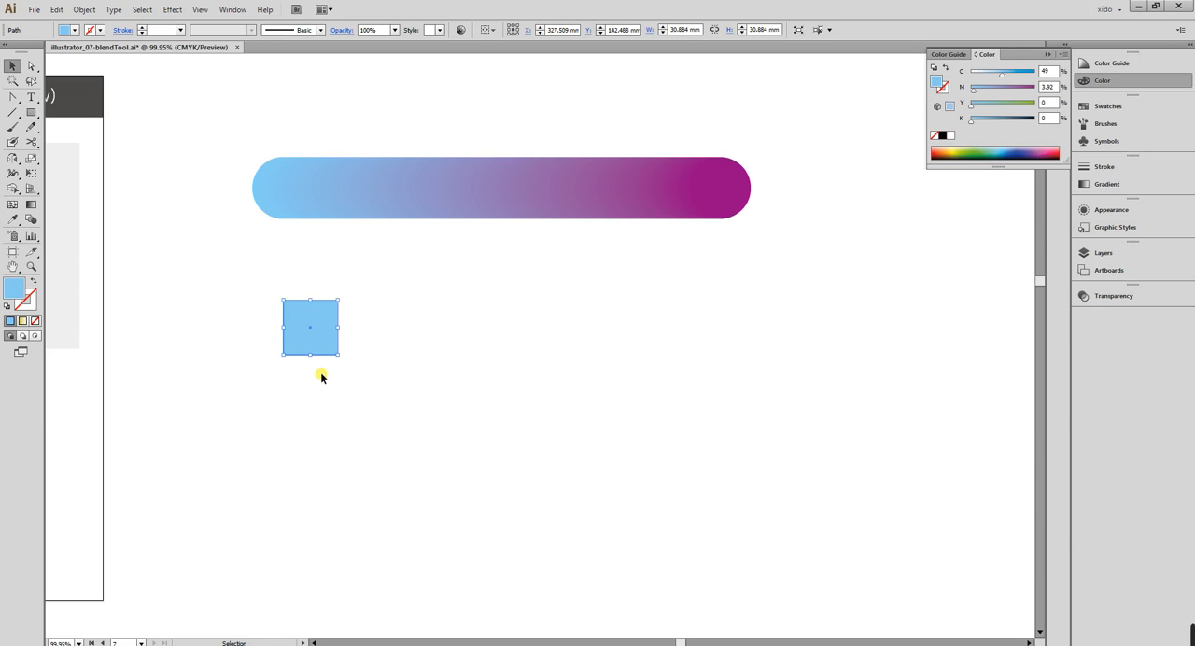
Copy the square horizontally to X about 551 mm and fill the copy with the circle blend's purple.
{"action": "left_click_drag", "start_coordinate": [313, 353], "coordinate": [701, 363]}
{"action": "key", "text": "i"}
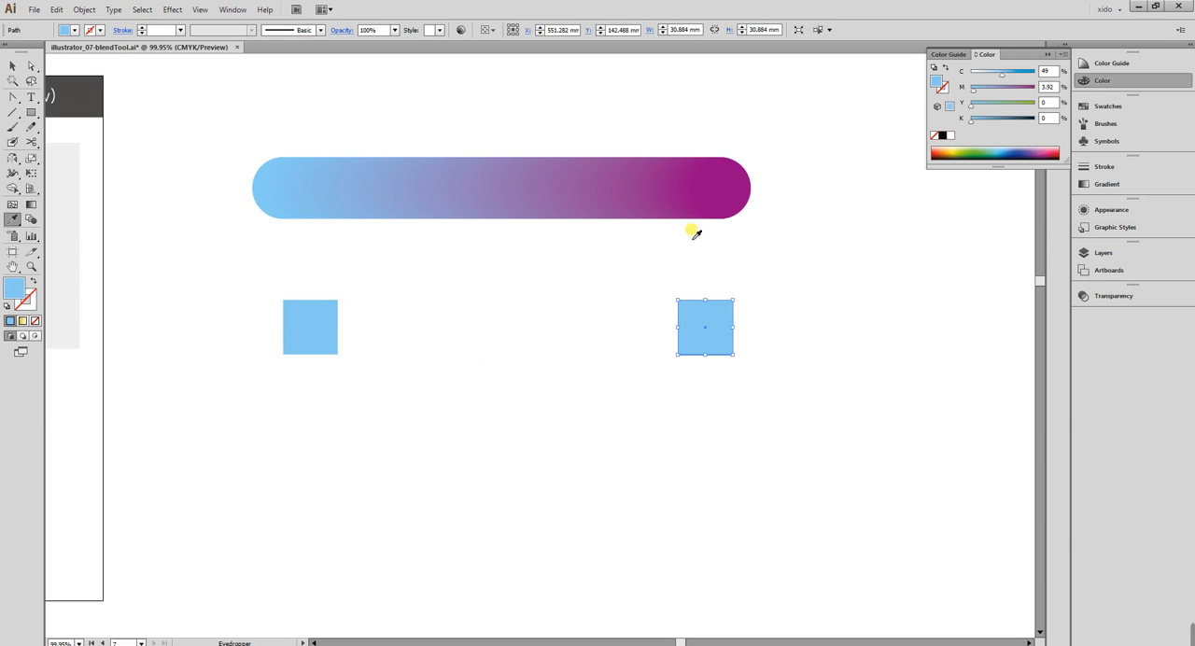
{"action": "left_click", "coordinate": [704, 192]}
{"action": "key", "text": "v"}
Blend the two squares, and arch the blend by adding a smooth middle anchor on its spine at X about 439 mm, Y about 106 mm.
{"action": "left_click", "coordinate": [307, 333], "text": "shift"}
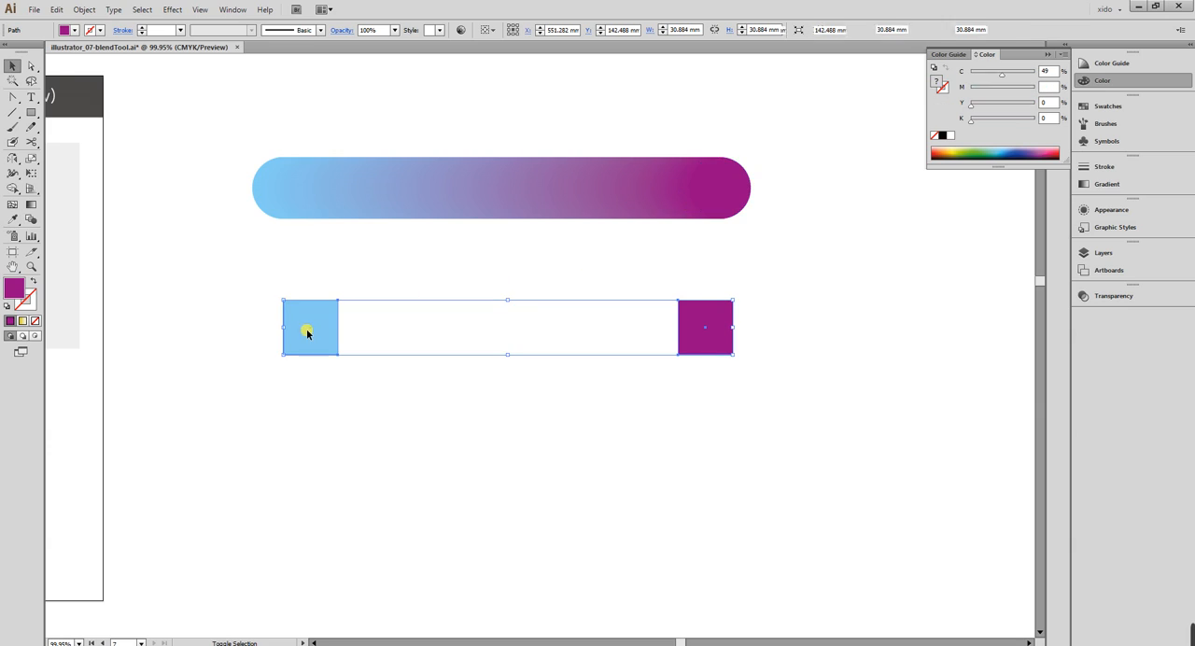
{"action": "key", "text": "ctrl+alt+b"}
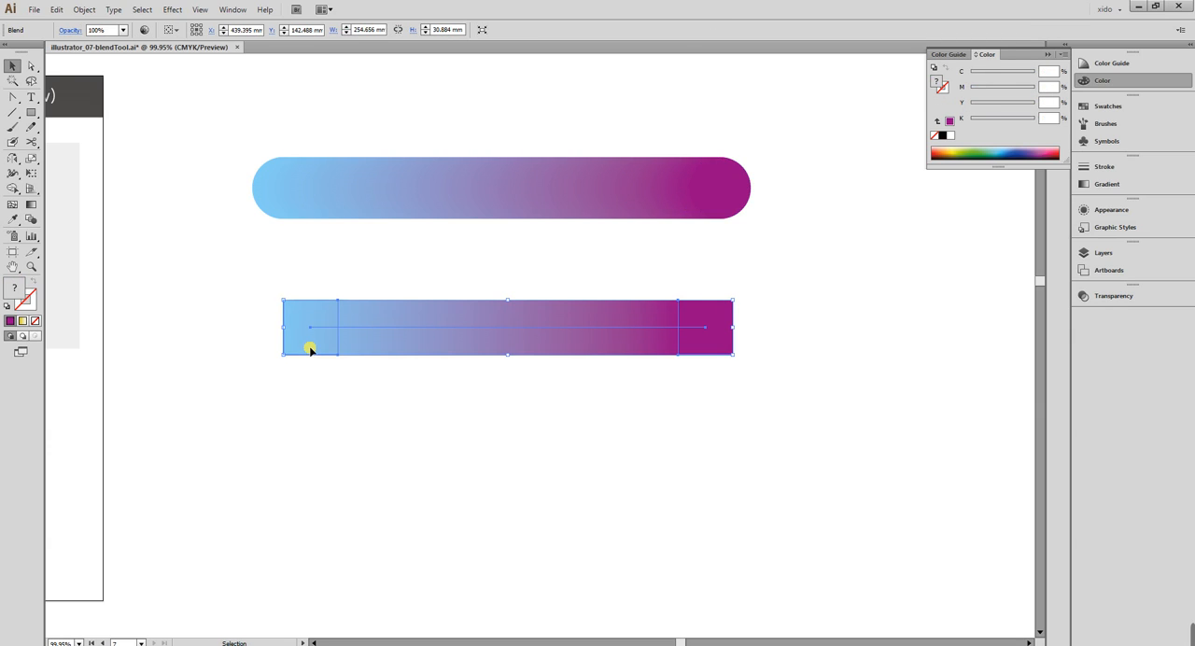
{"action": "key", "text": "plus"}
{"action": "left_click", "coordinate": [520, 328]}
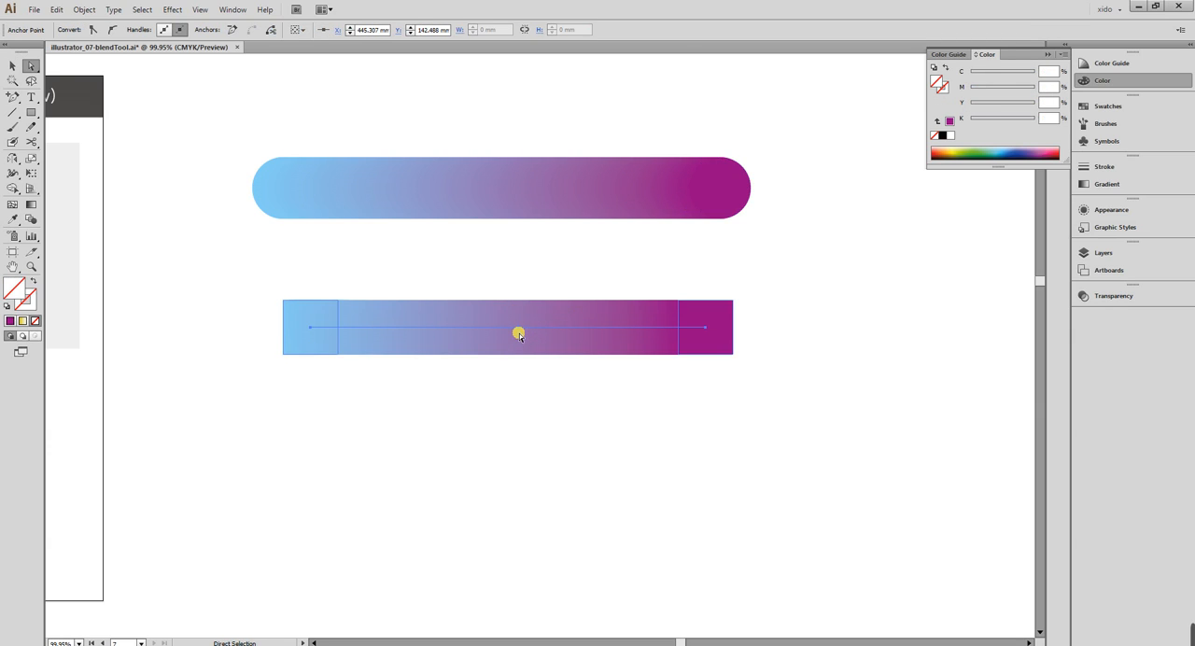
{"action": "left_click_drag", "start_coordinate": [520, 328], "coordinate": [394, 263]}
{"action": "key", "text": "shift+c"}
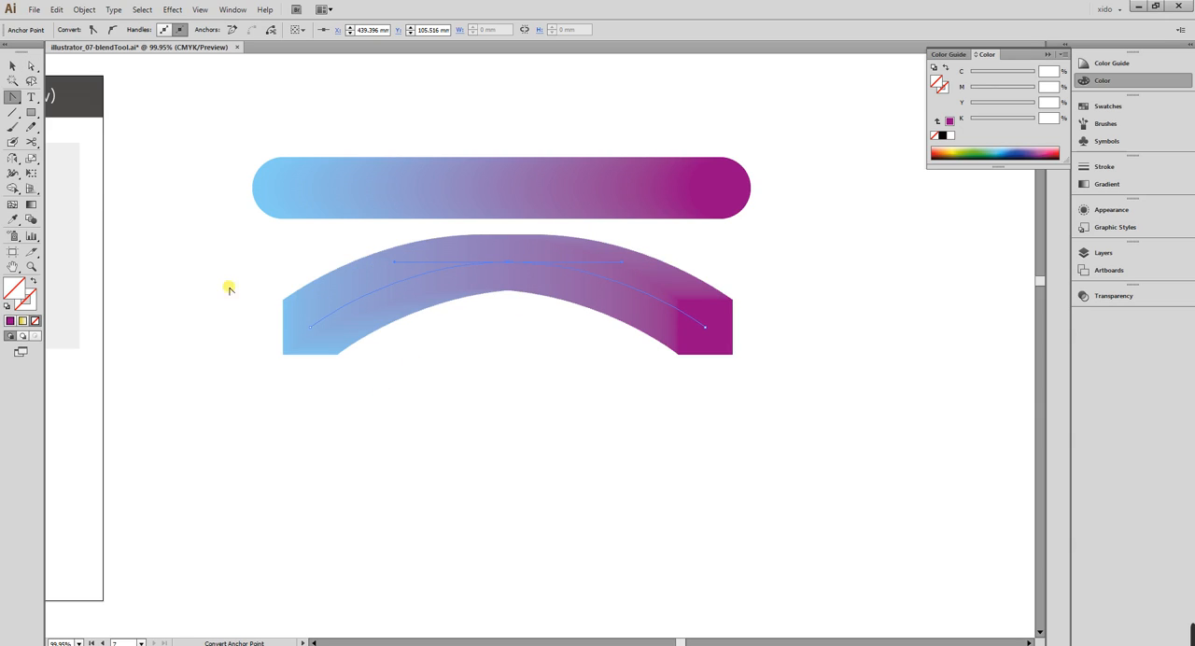
Delete the straight circle blend above the arched square blend.
{"action": "left_click", "coordinate": [10, 66]}
{"action": "left_click_drag", "start_coordinate": [205, 153], "coordinate": [841, 424]}
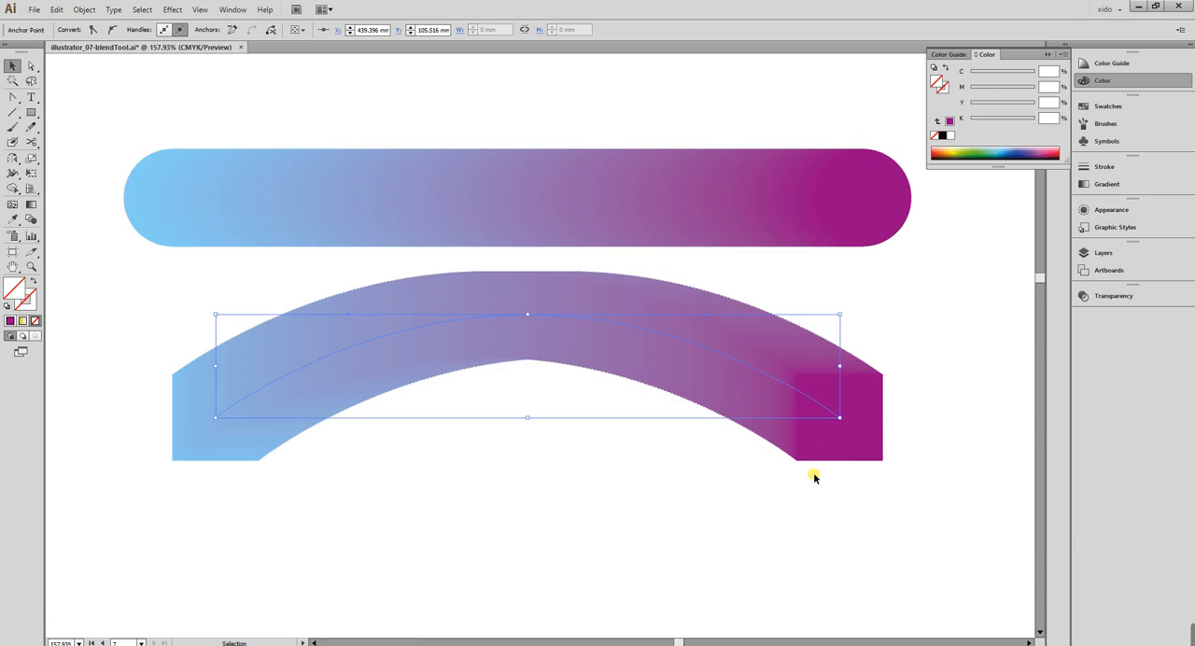
{"action": "left_click", "coordinate": [769, 214]}
{"action": "key", "text": "Delete"}
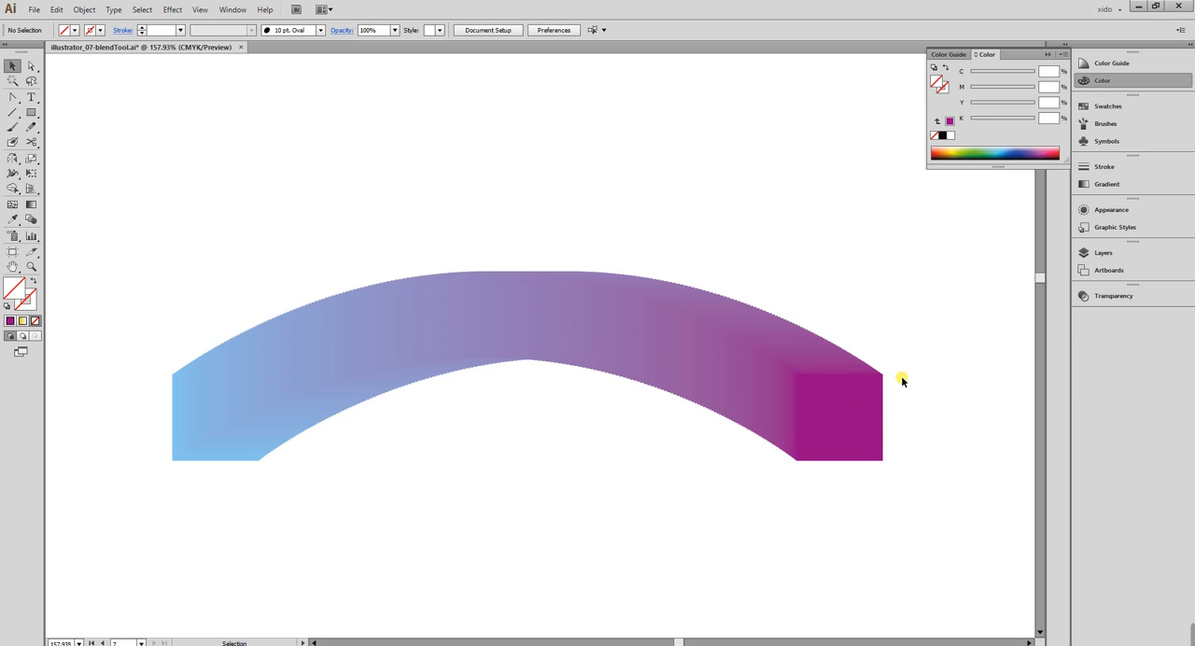
Set the square blend's spacing to Specified Steps with a live preview, trying 20 steps and settling on 10.
{"action": "left_click", "coordinate": [856, 383]}
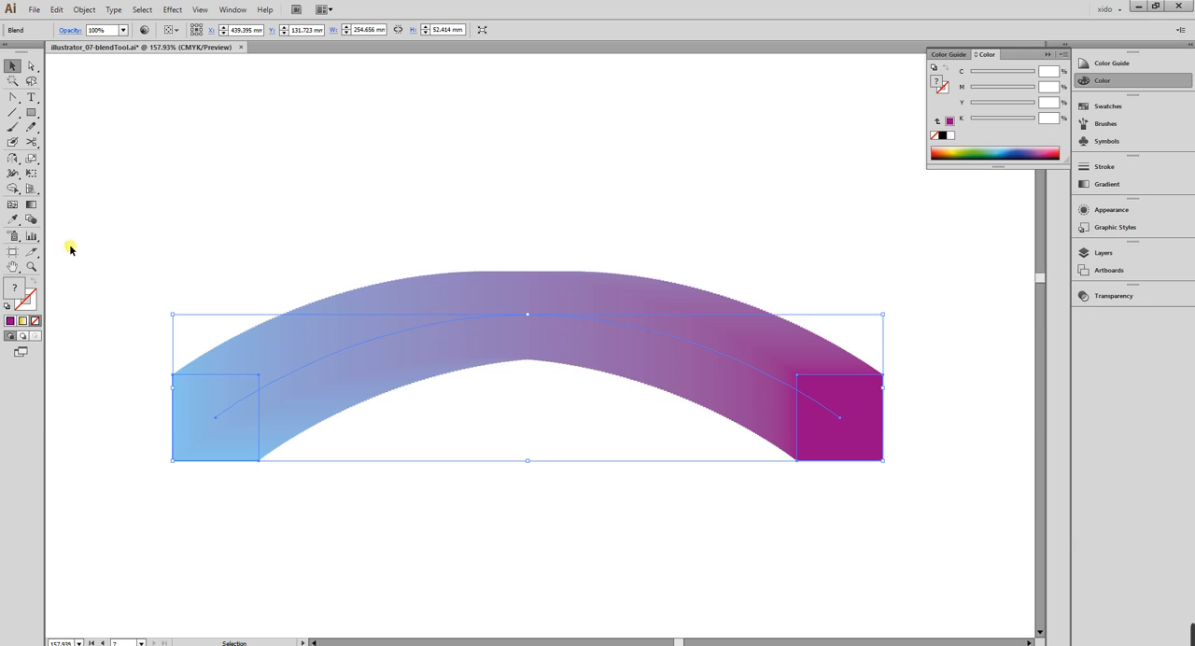
{"action": "double_click", "coordinate": [30, 224]}
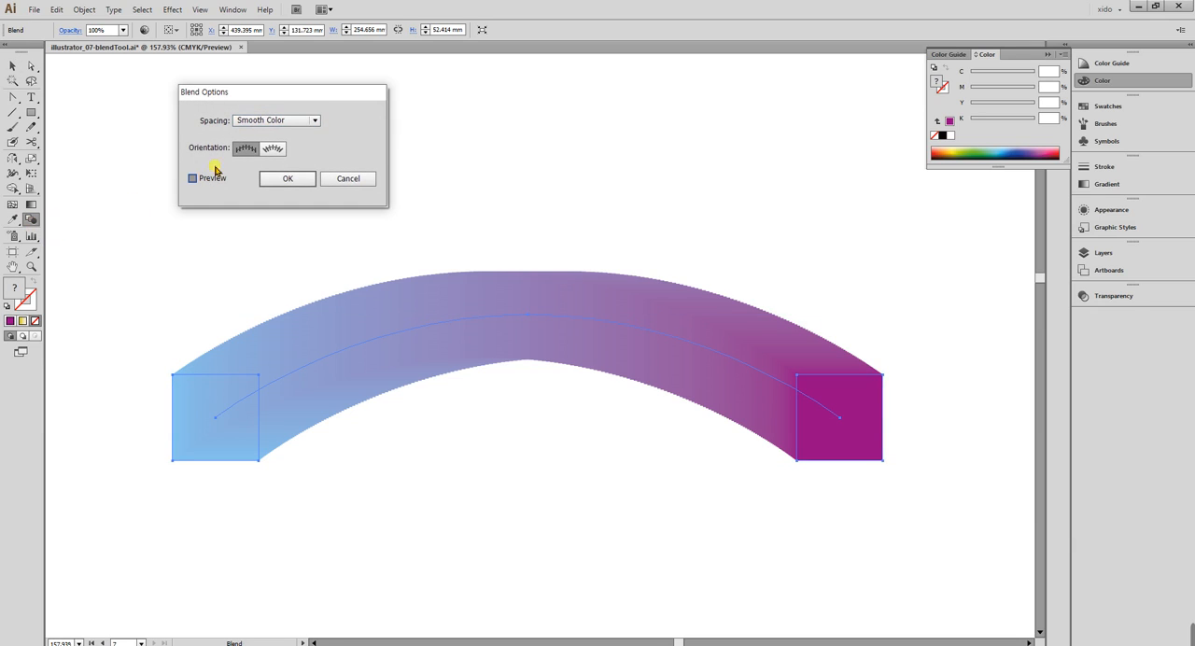
{"action": "left_click", "coordinate": [280, 125]}
{"action": "left_click", "coordinate": [272, 147]}
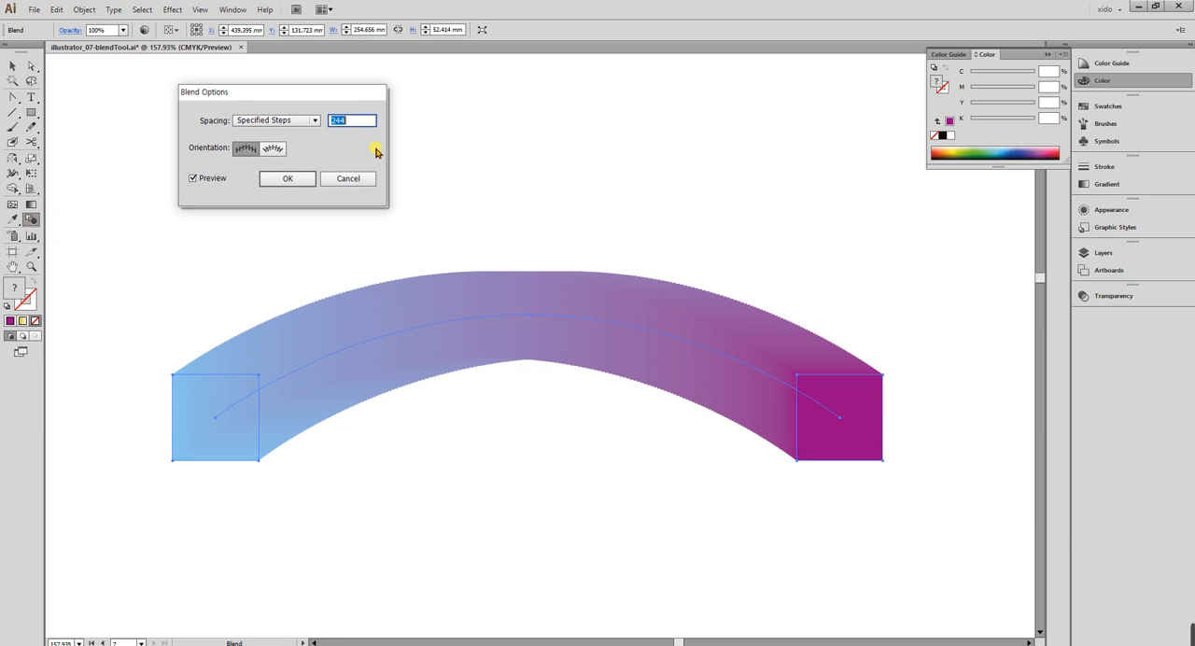
{"action": "type", "text": "20"}
{"action": "key", "text": "Tab"}
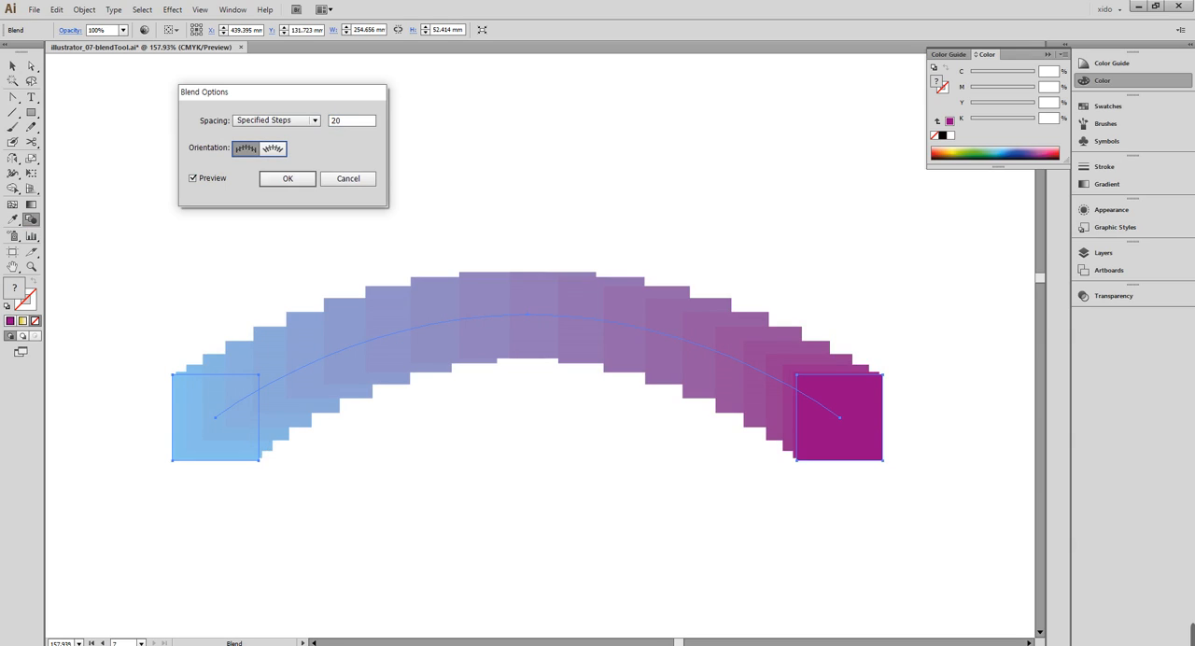
{"action": "double_click", "coordinate": [352, 121]}
{"action": "type", "text": "10"}
{"action": "key", "text": "Tab"}
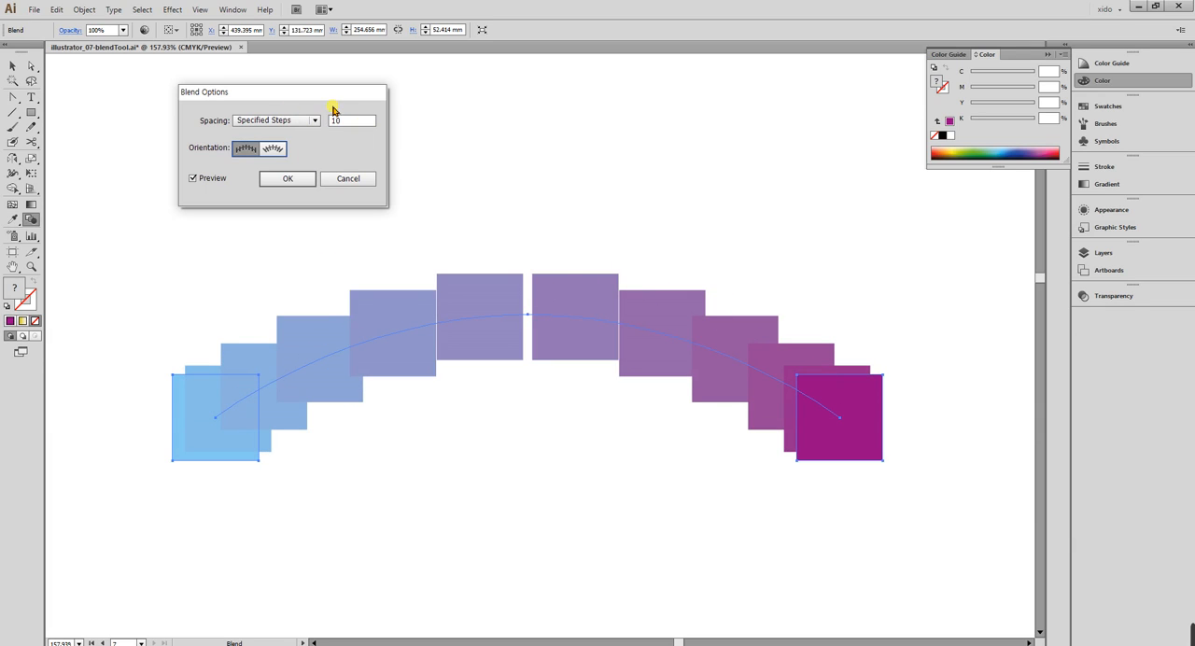
Compare the Align to Page and Align to Path orientations, apply Align to Path, and inspect the blend in Outline view.
{"action": "left_click_drag", "start_coordinate": [334, 91], "coordinate": [518, 77]}
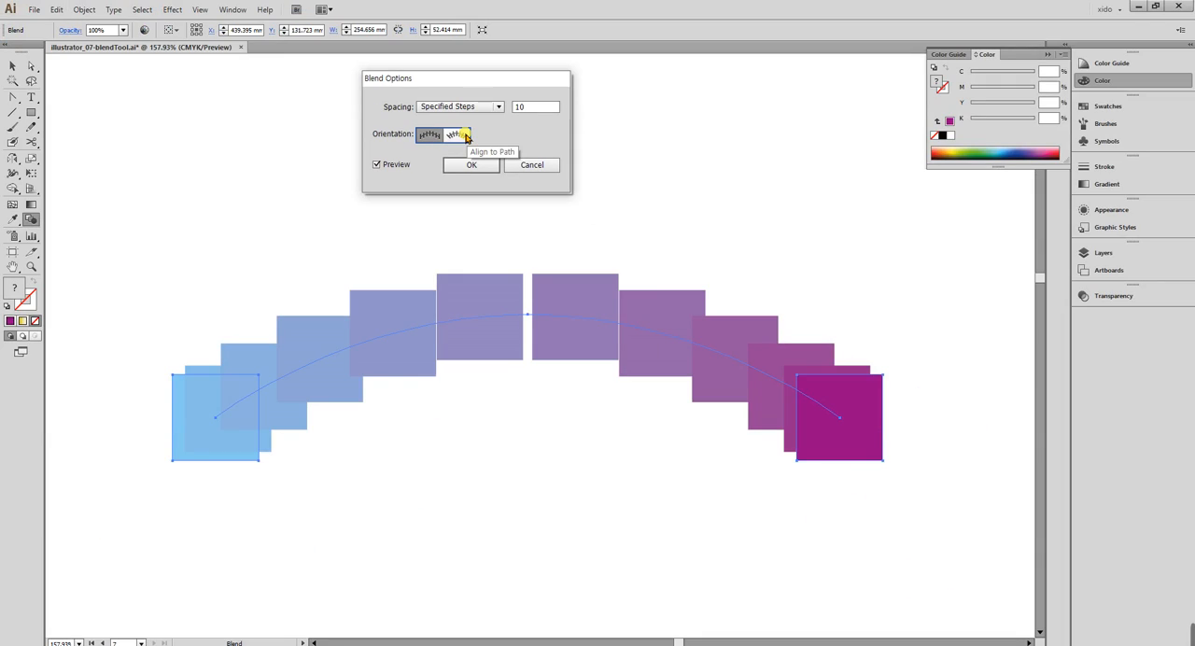
{"action": "left_click", "coordinate": [465, 137]}
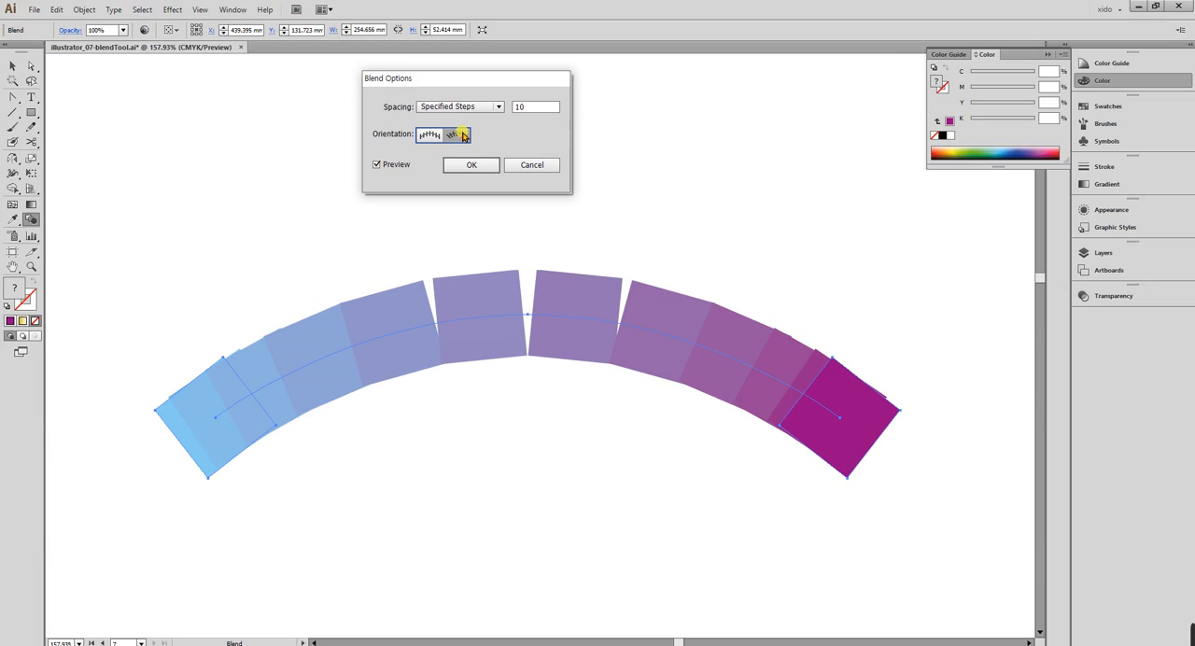
{"action": "left_click", "coordinate": [428, 136]}
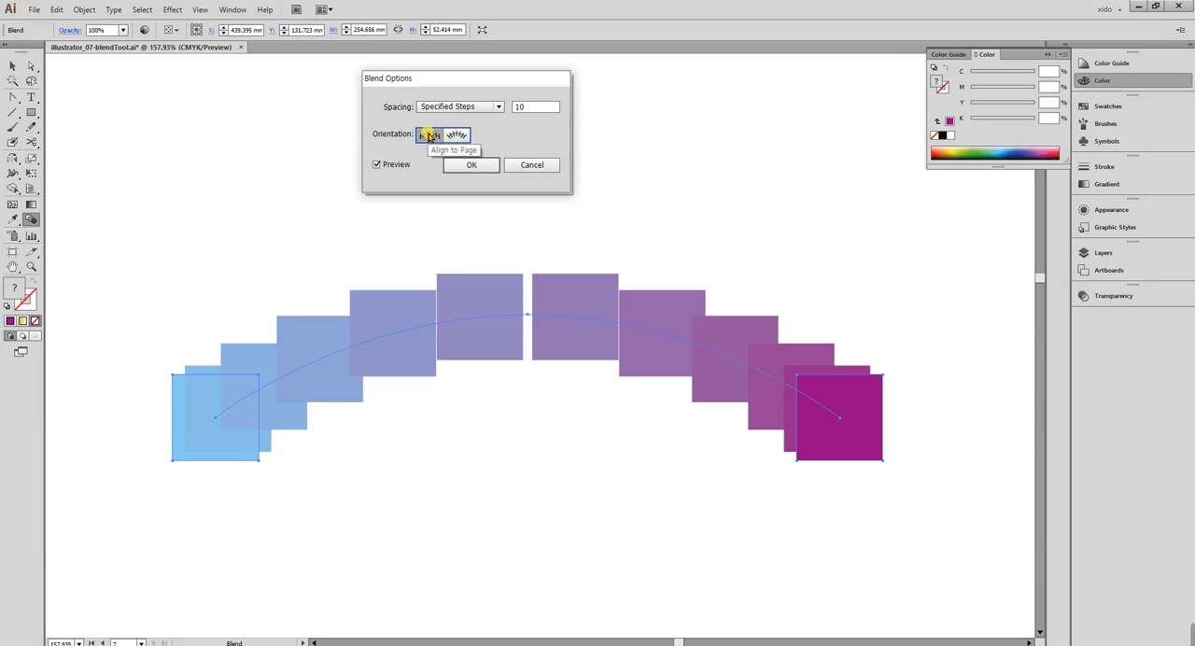
{"action": "left_click", "coordinate": [464, 137]}
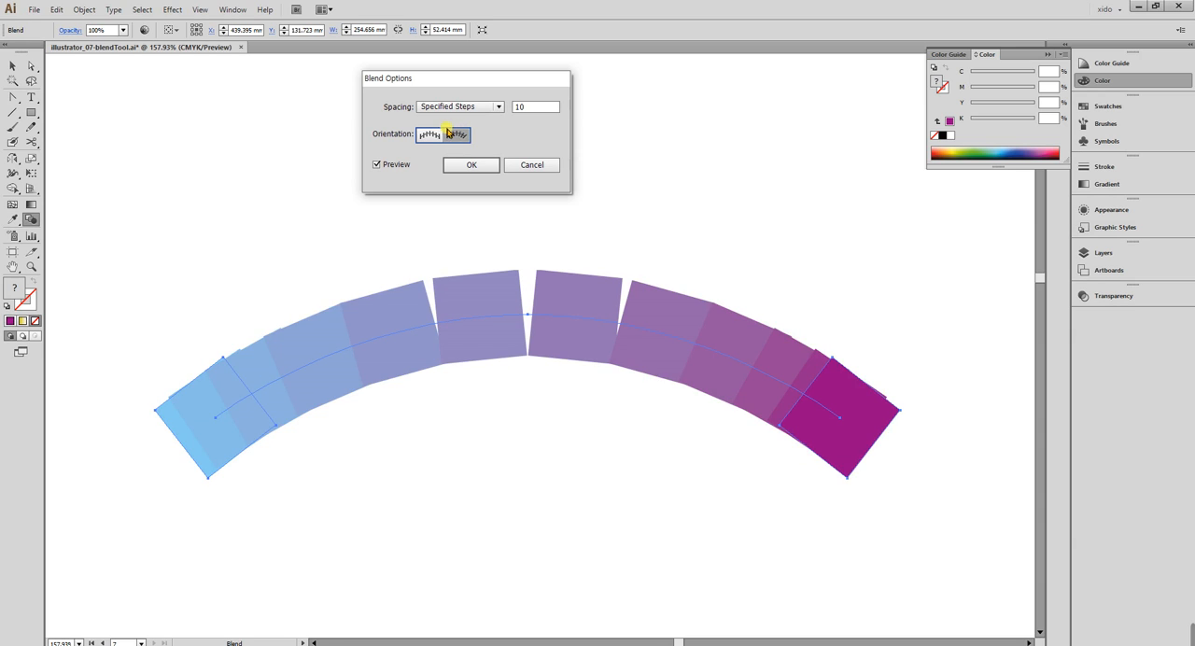
{"action": "left_click", "coordinate": [428, 136]}
{"action": "left_click", "coordinate": [457, 135]}
{"action": "left_click", "coordinate": [466, 164]}
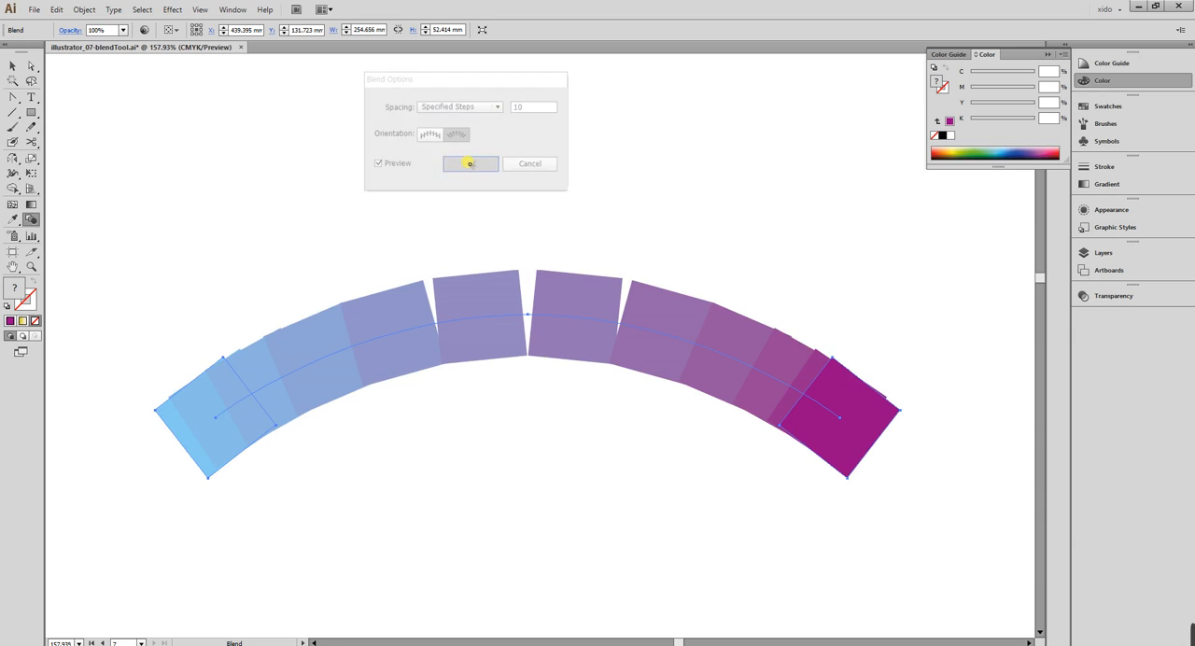
{"action": "left_click", "coordinate": [13, 66]}
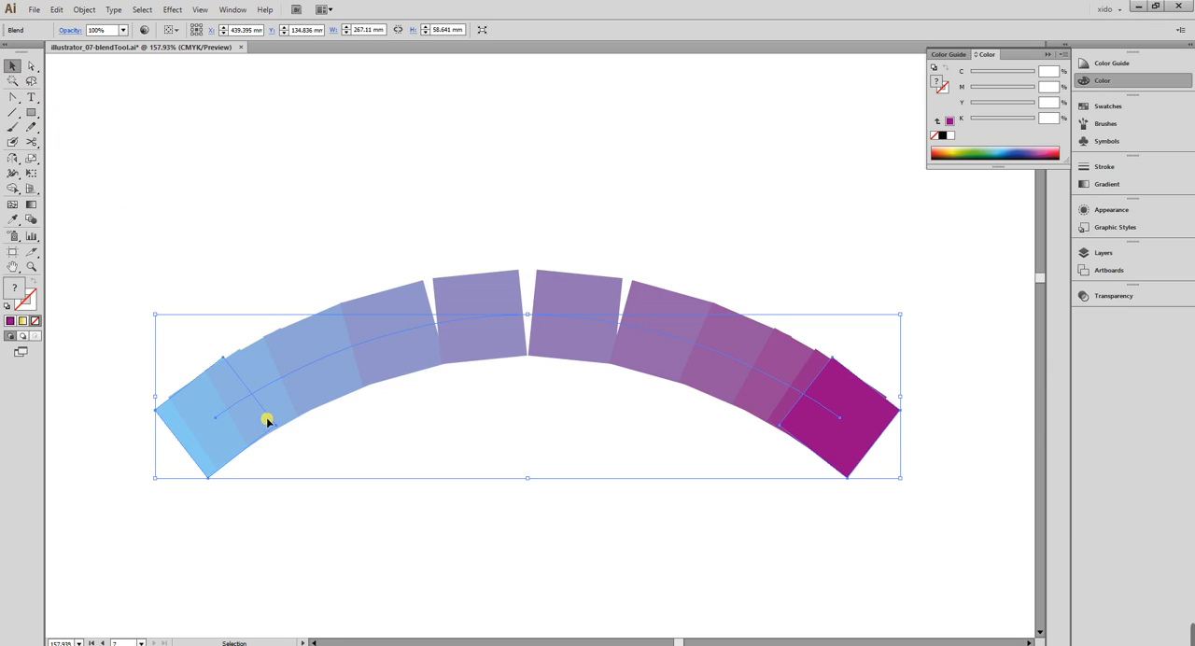
{"action": "key", "text": "ctrl+y"}
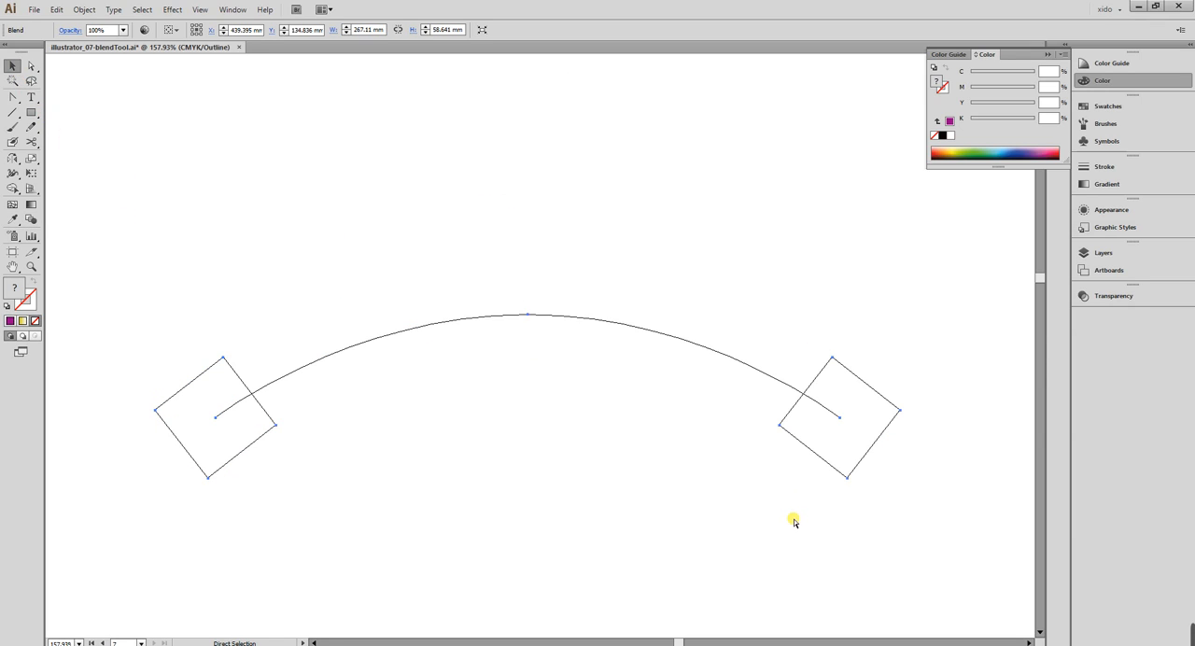
{"action": "key", "text": "ctrl+y"}
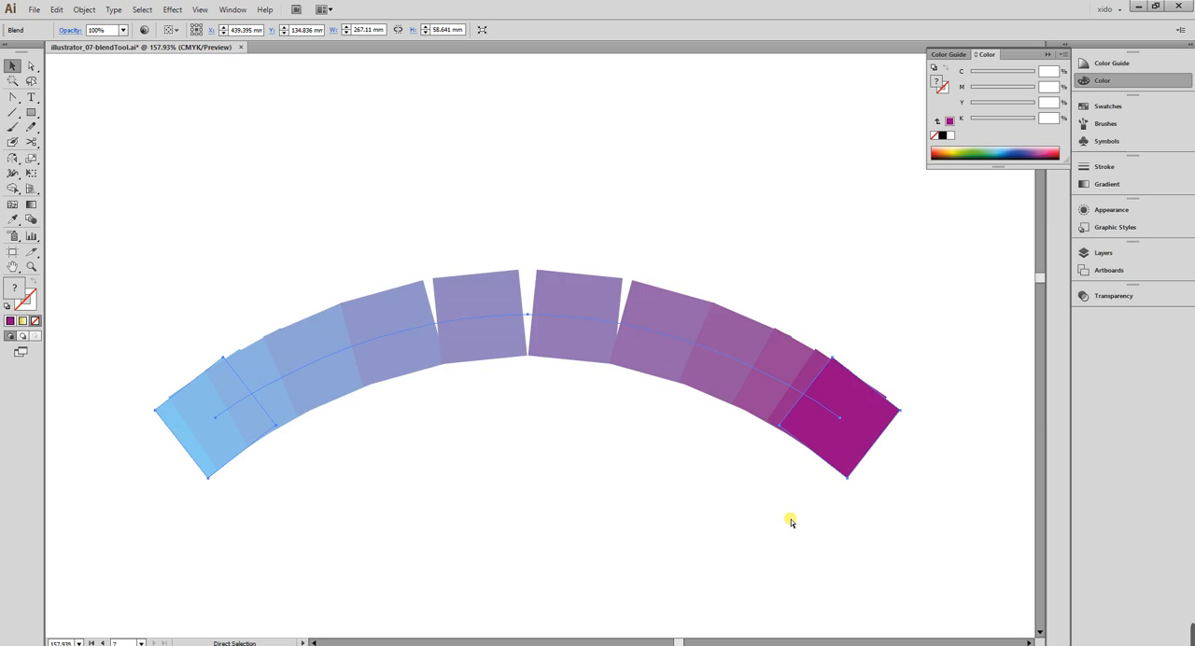
{"action": "left_click", "coordinate": [734, 512]}
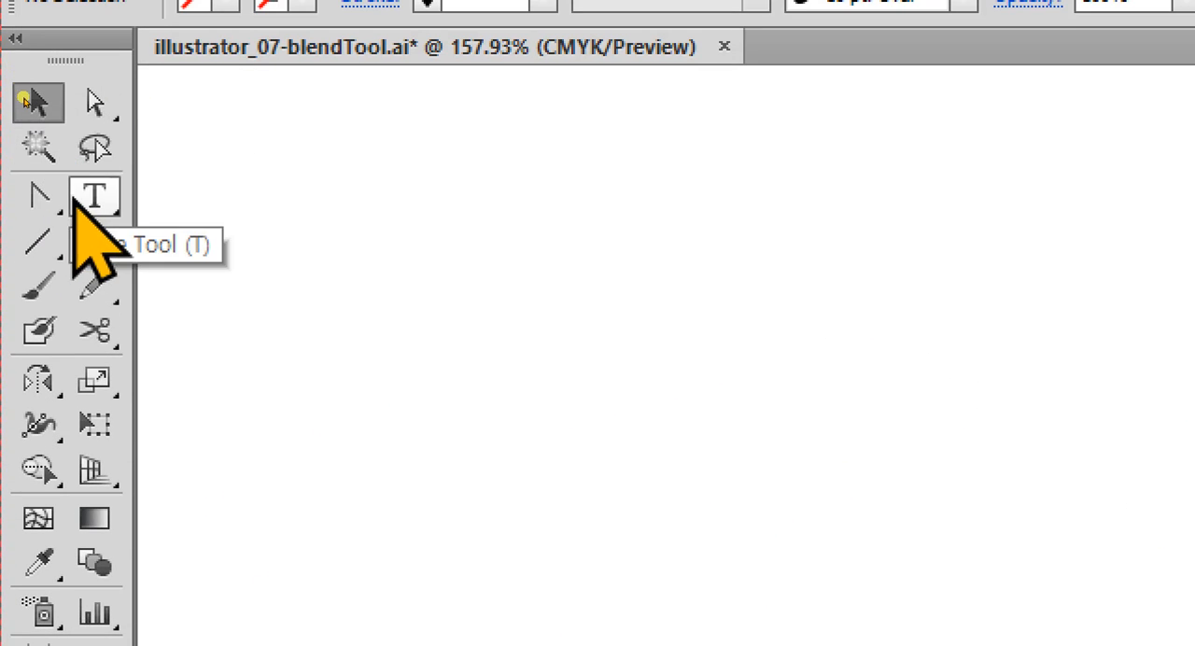
Draw a spiral about 121 mm wide and 102 mm high over the upper part of the arched blend.
{"action": "left_click", "coordinate": [37, 242]}
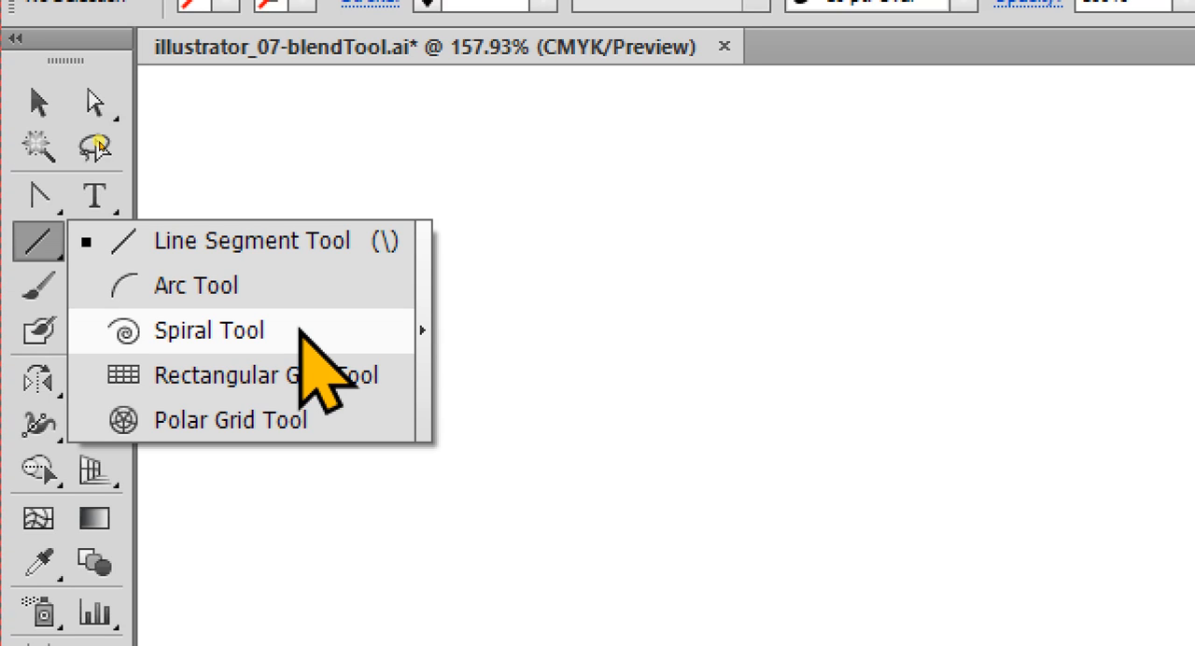
{"action": "left_click", "coordinate": [300, 328]}
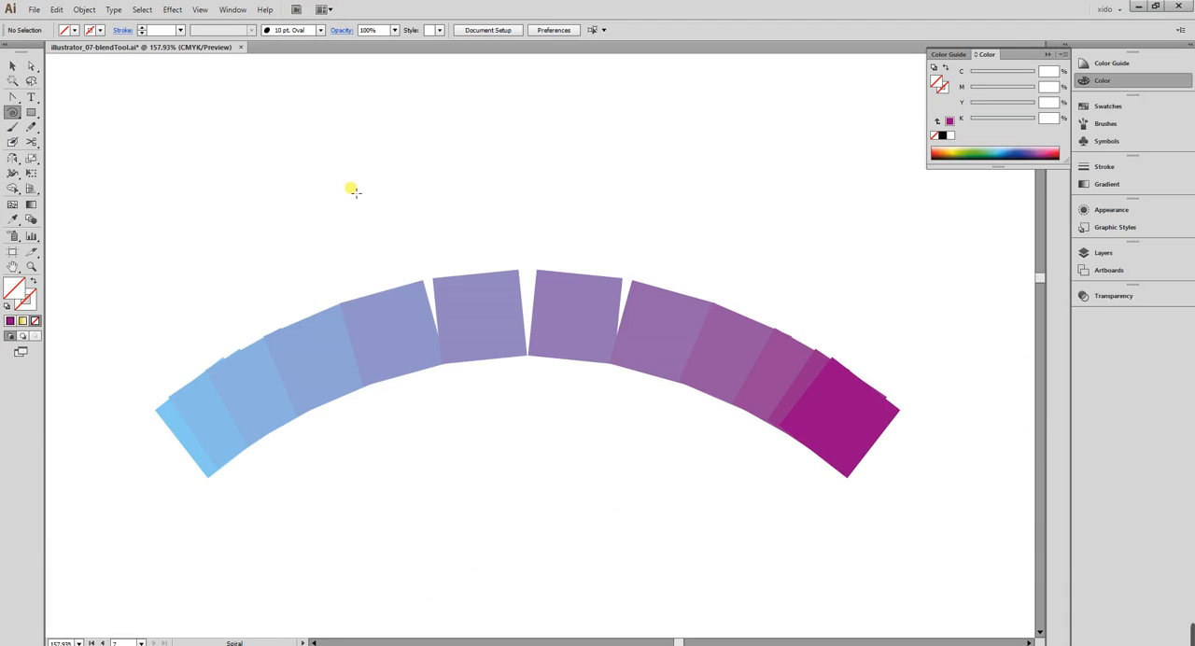
{"action": "left_click_drag", "start_coordinate": [315, 152], "coordinate": [484, 222]}
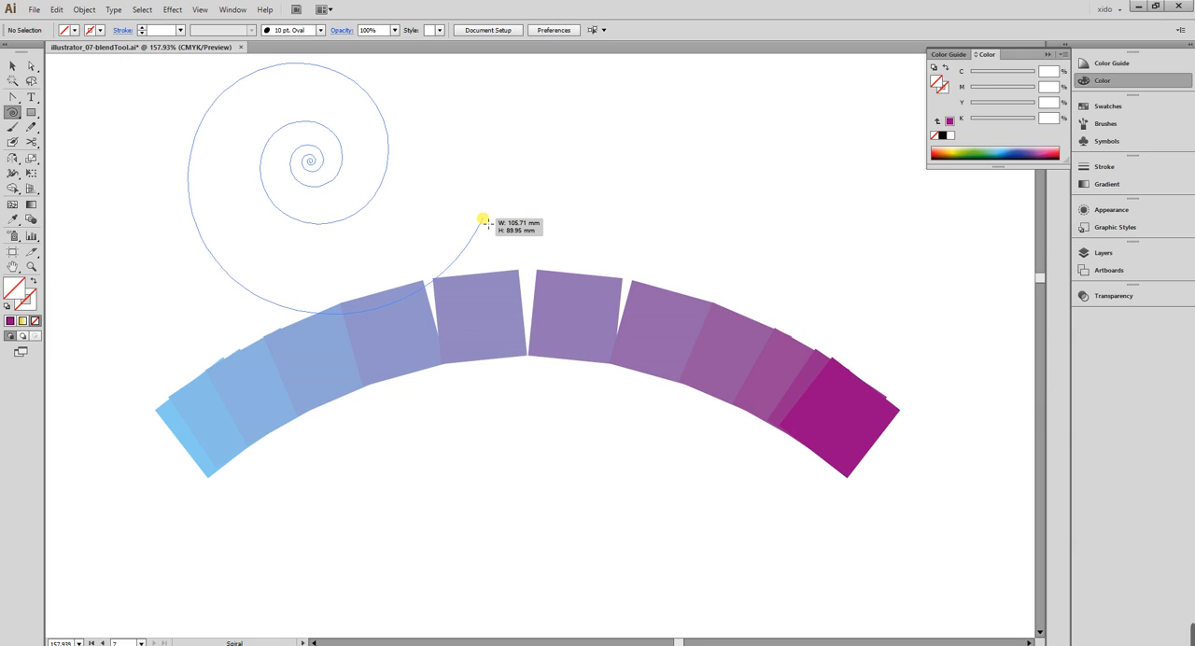
{"action": "left_click_drag", "start_coordinate": [484, 221], "coordinate": [519, 239]}
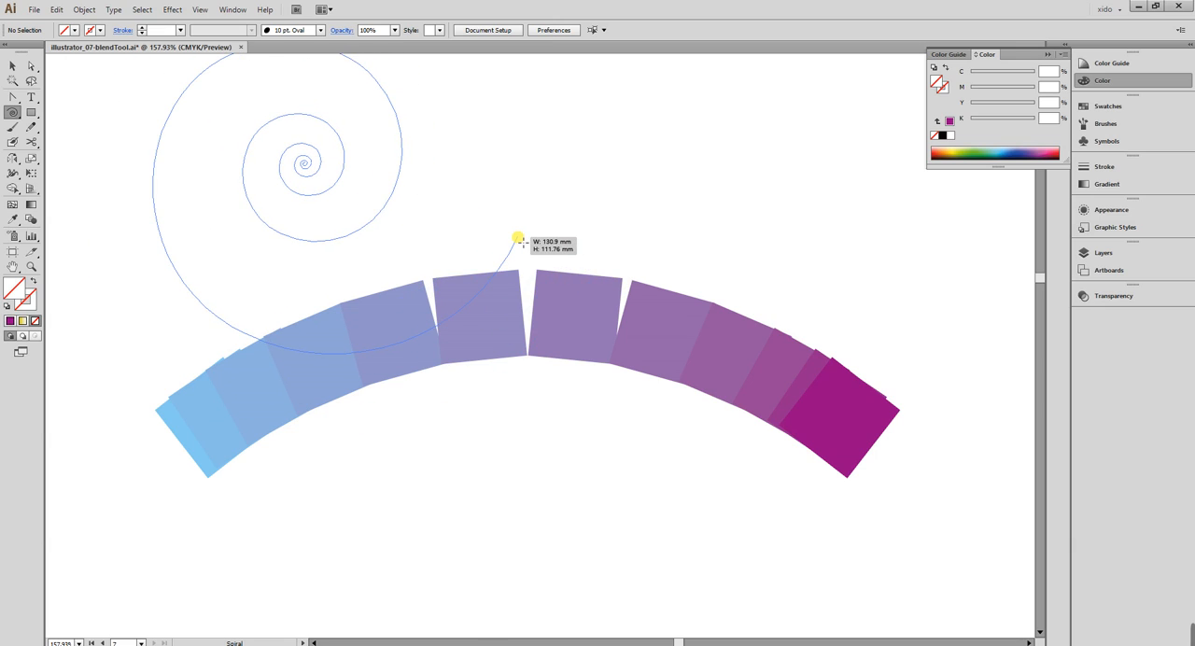
{"action": "left_click_drag", "start_coordinate": [519, 239], "coordinate": [505, 223]}
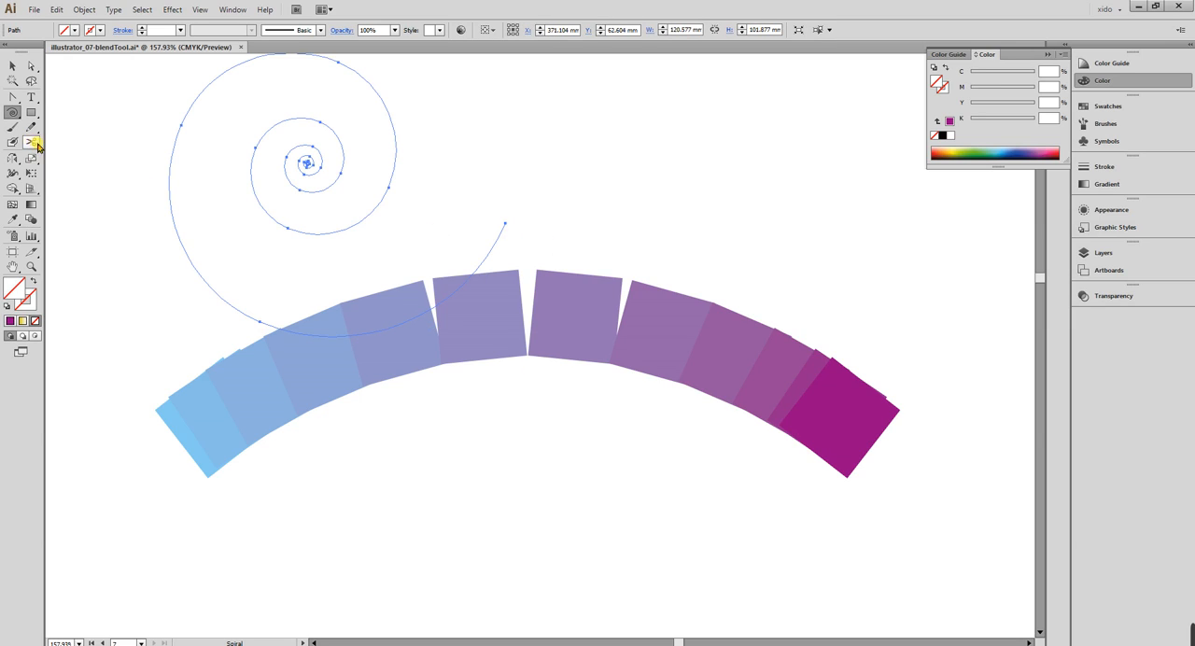
Give the spiral a 1 pt black stroke with no fill, and move it to X about 483 mm, Y about 50 mm.
{"action": "key", "text": "d"}
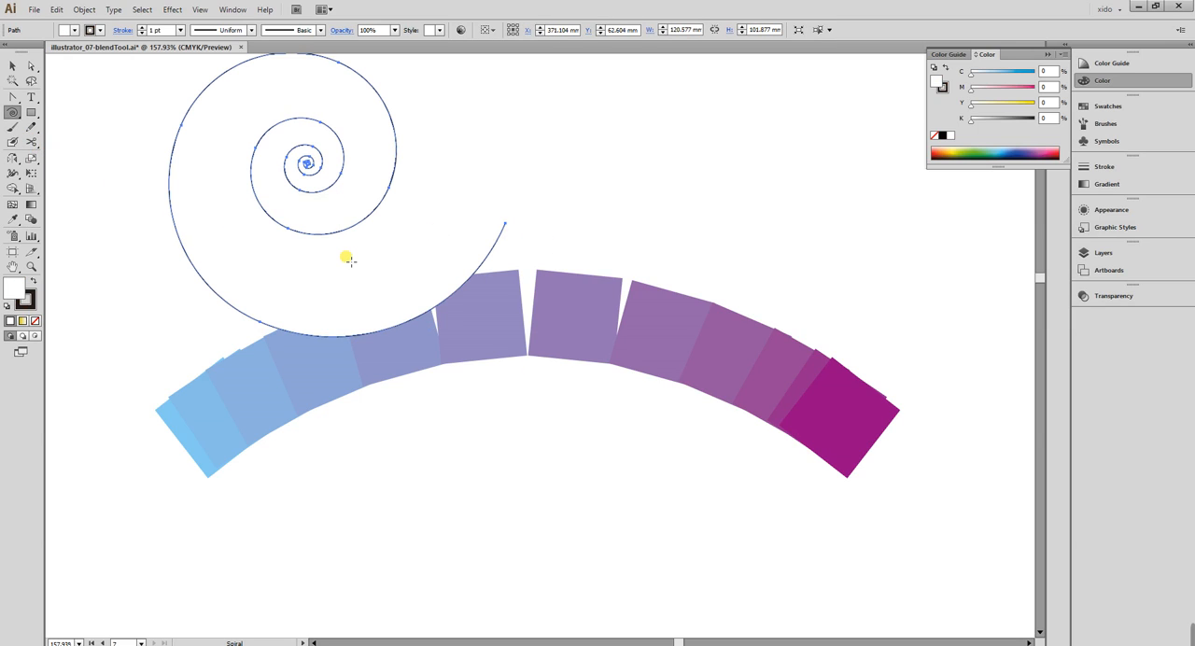
{"action": "key", "text": "slash"}
{"action": "key", "text": "v"}
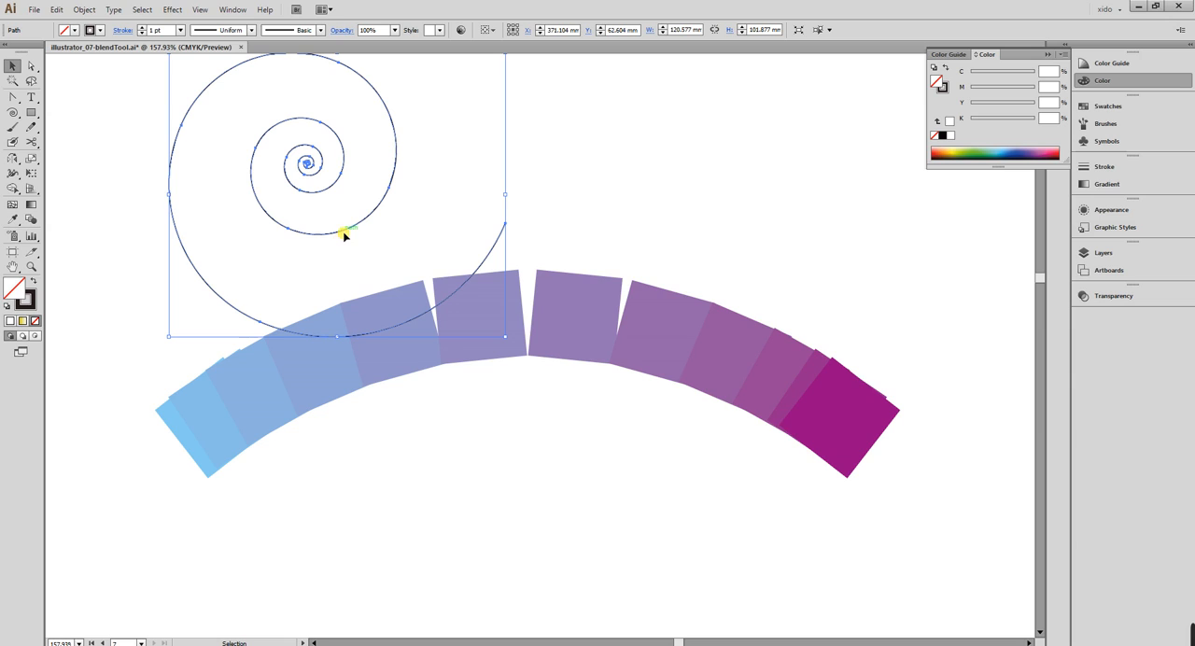
{"action": "left_click_drag", "start_coordinate": [344, 233], "coordinate": [655, 199]}
In Outline view, delete the tightly wound anchor points at the spiral's centre, and return to Preview.
{"action": "key", "text": "ctrl+space"}
{"action": "left_click_drag", "start_coordinate": [493, 91], "coordinate": [658, 205]}
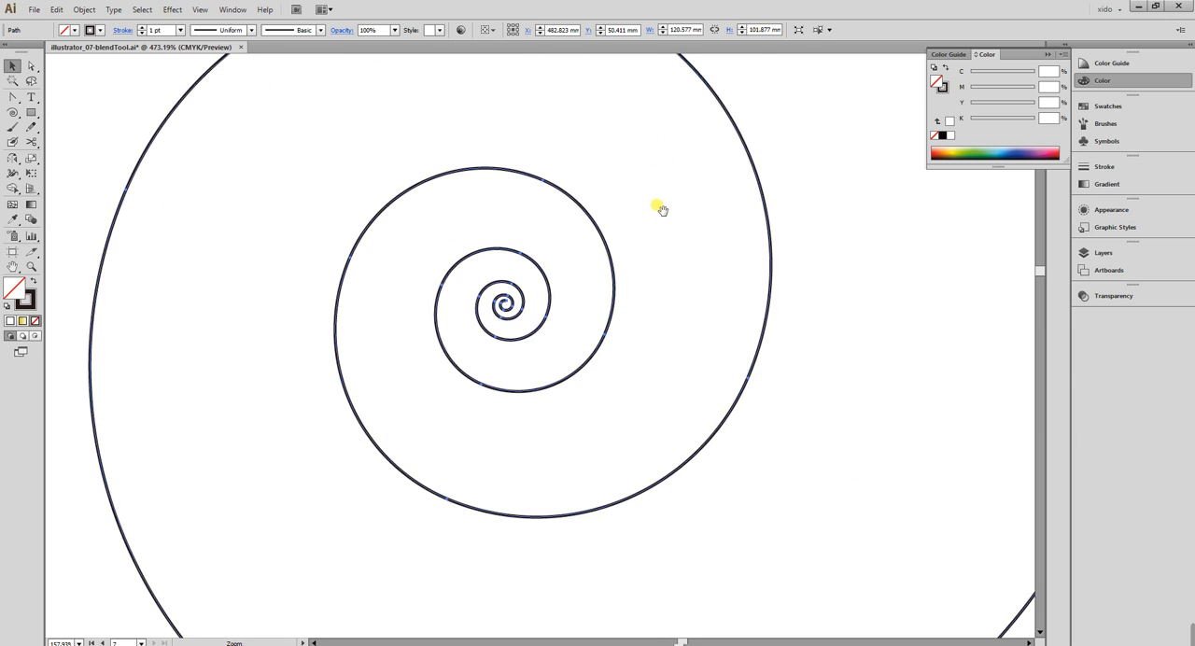
{"action": "key", "text": "ctrl+y"}
{"action": "key", "text": "a"}
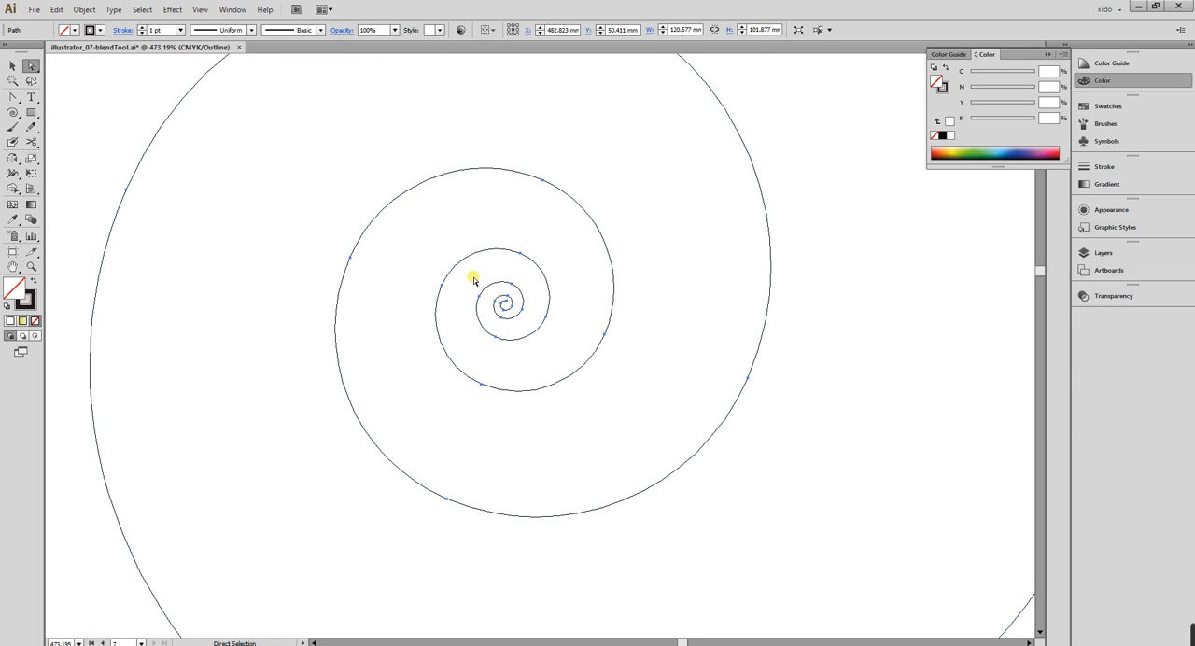
{"action": "left_click_drag", "start_coordinate": [465, 269], "coordinate": [557, 356]}
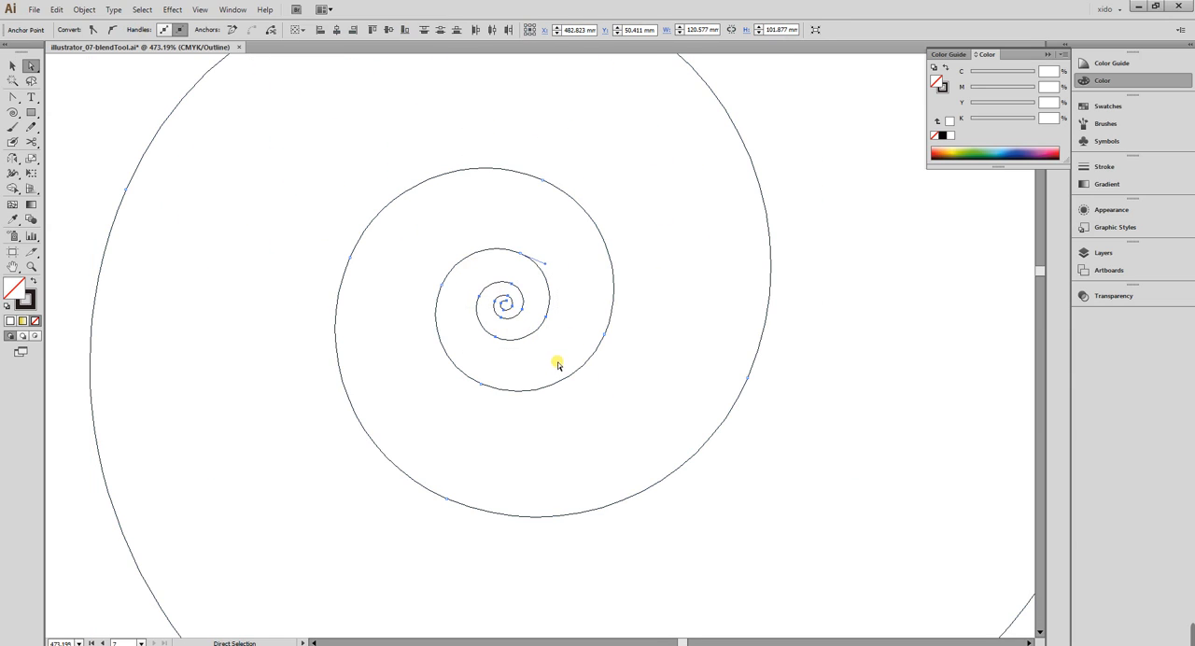
{"action": "key", "text": "Delete"}
{"action": "key", "text": "ctrl+y"}
{"action": "key", "text": "ctrl+minus"}
{"action": "key", "text": "ctrl+minus"}
{"action": "key", "text": "ctrl+minus"}
{"action": "key", "text": "ctrl+minus"}
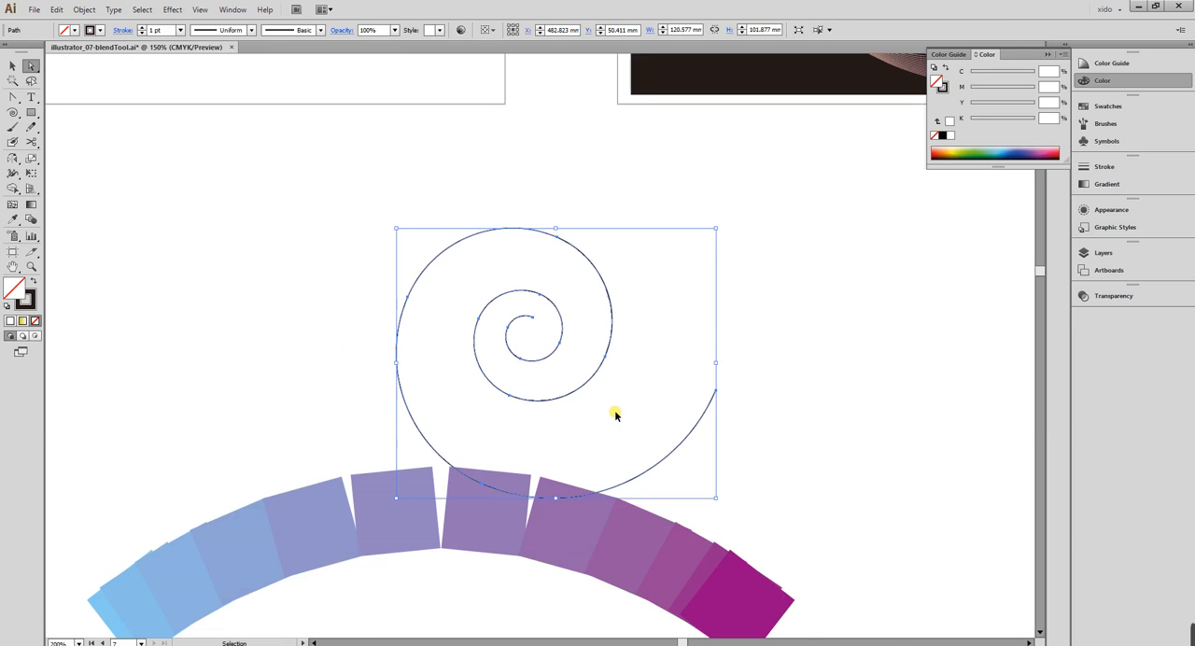
Select the arched square blend together with the spiral, and replace the blend's spine with the spiral path.
{"action": "key", "text": "v"}
{"action": "left_click_drag", "start_coordinate": [583, 386], "coordinate": [480, 199]}
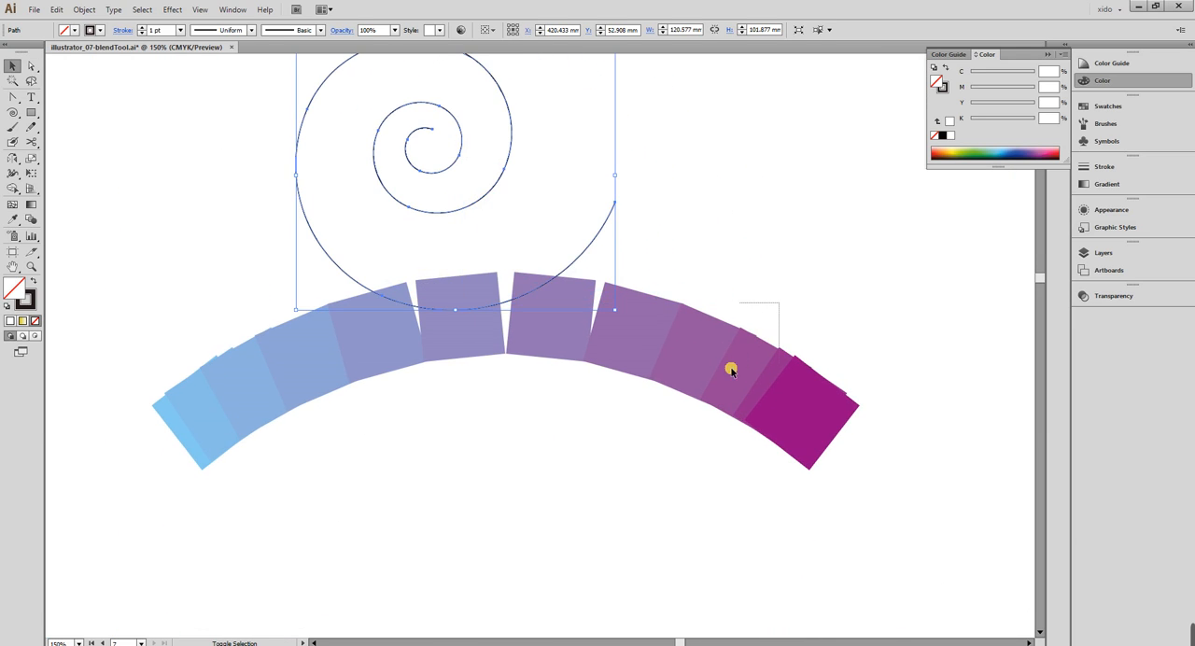
{"action": "left_click", "coordinate": [692, 409], "text": "shift"}
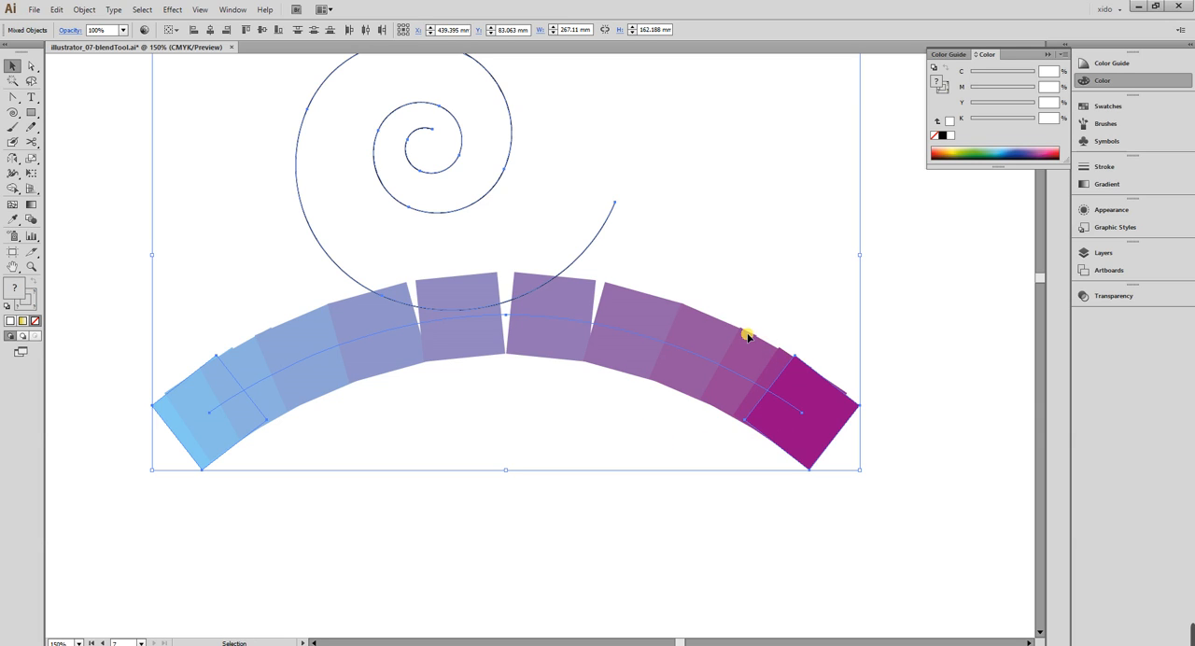
{"action": "left_click_drag", "start_coordinate": [748, 337], "coordinate": [761, 391]}
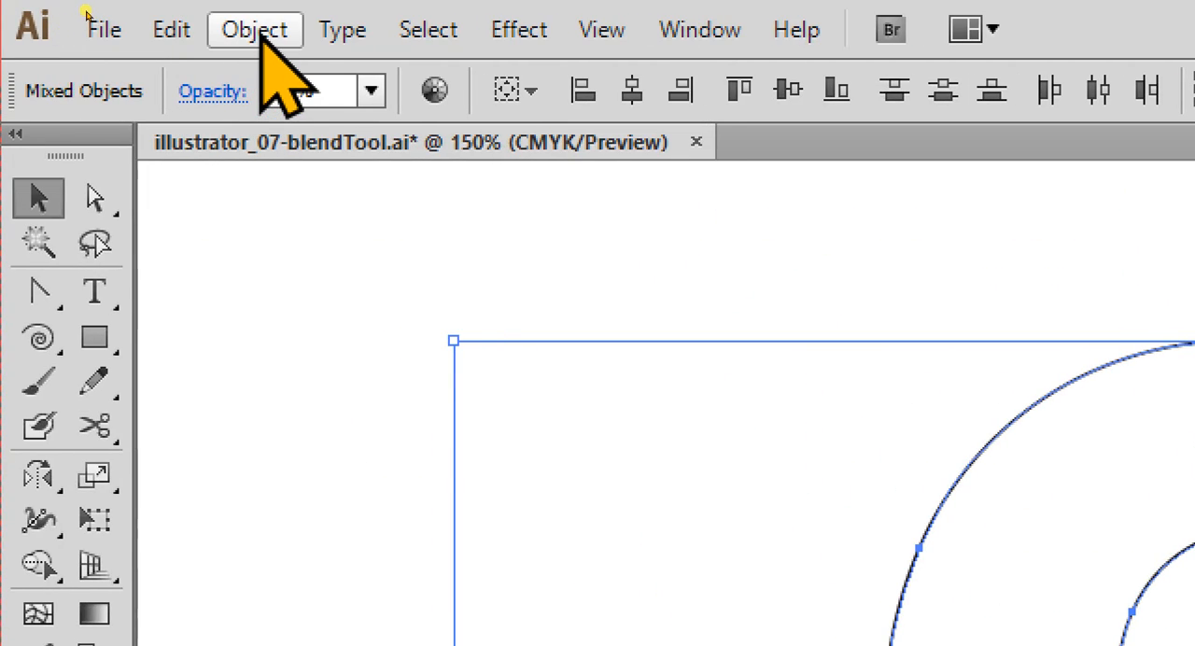
{"action": "left_click", "coordinate": [255, 29]}
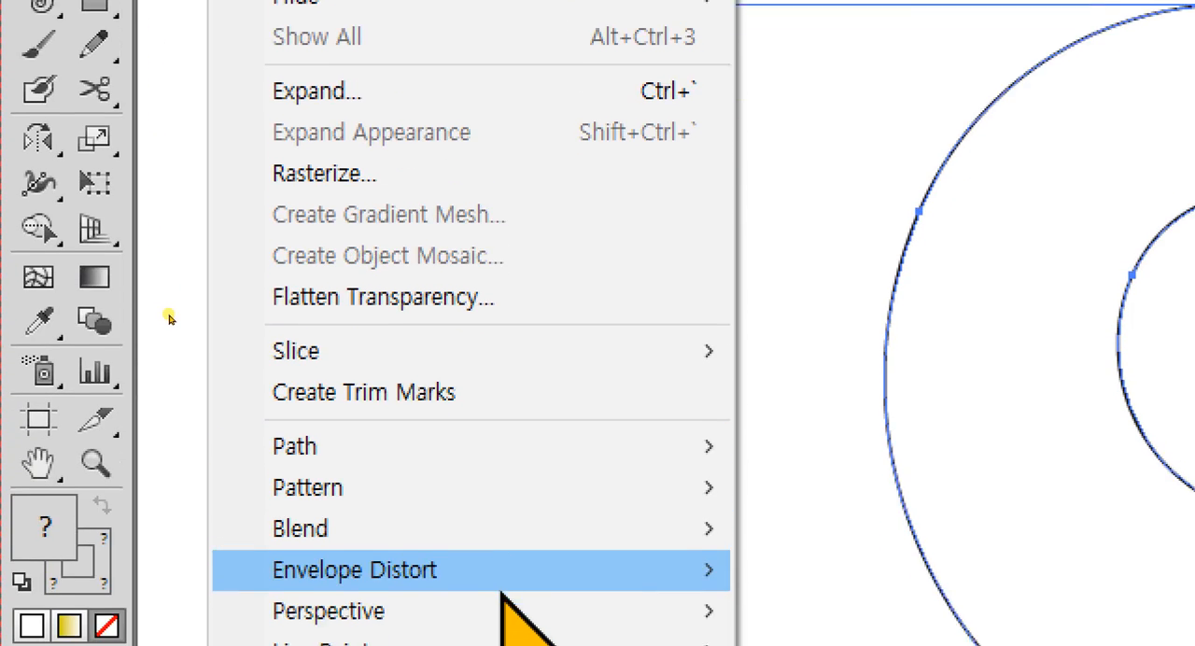
{"action": "mouse_move", "coordinate": [445, 521]}
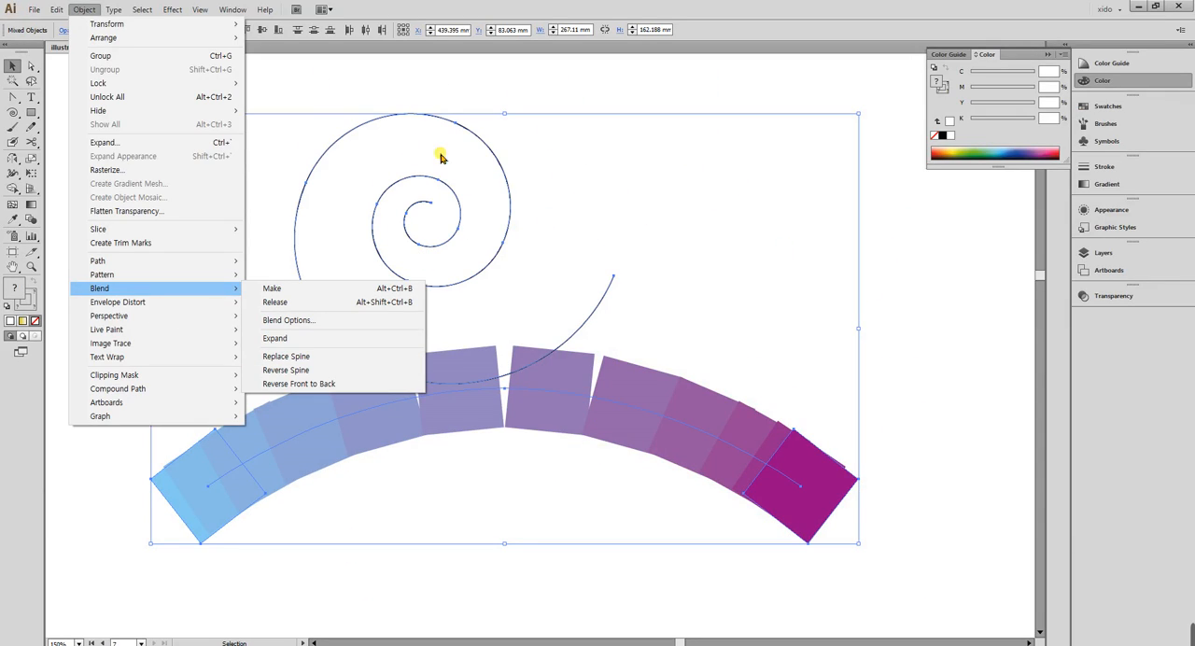
{"action": "left_click", "coordinate": [305, 358]}
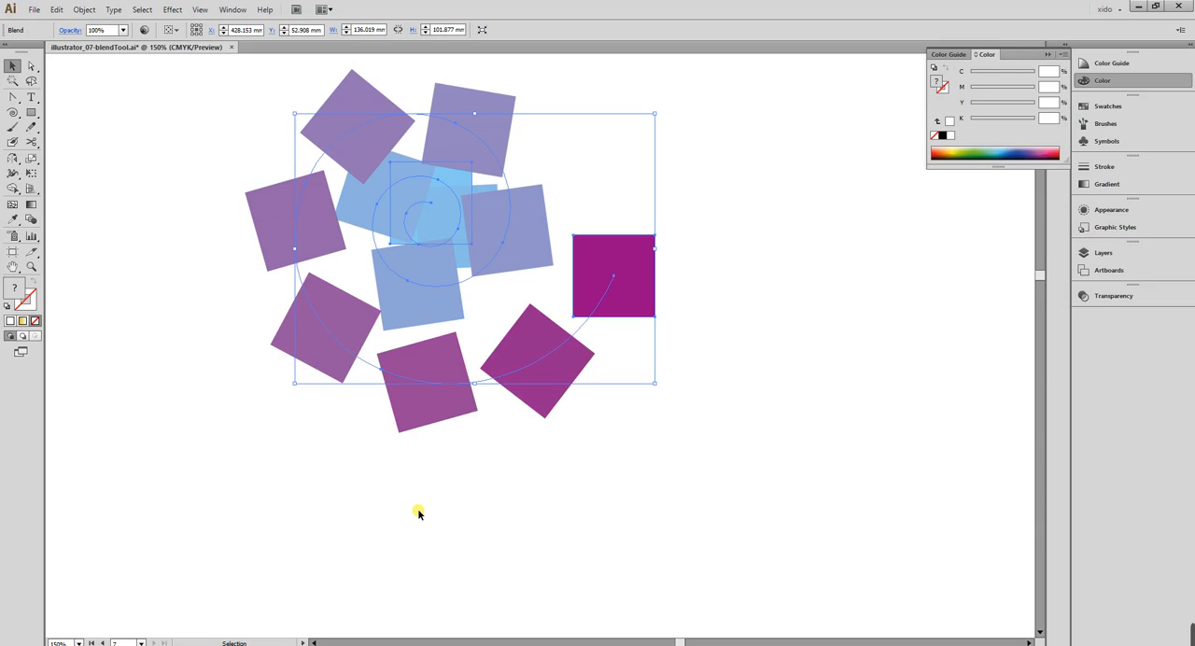
{"action": "left_click", "coordinate": [659, 496]}
Shrink the light-blue end square at the spiral's centre to about a third of its size, around its own centre.
{"action": "key", "text": "a"}
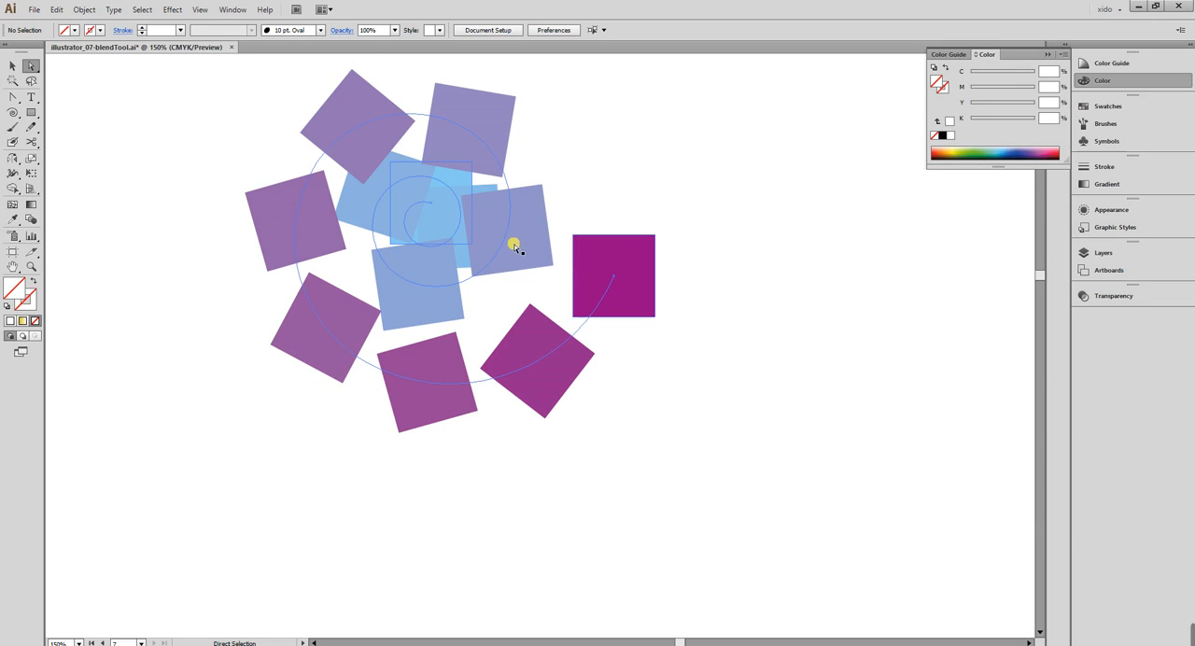
{"action": "left_click", "coordinate": [437, 222]}
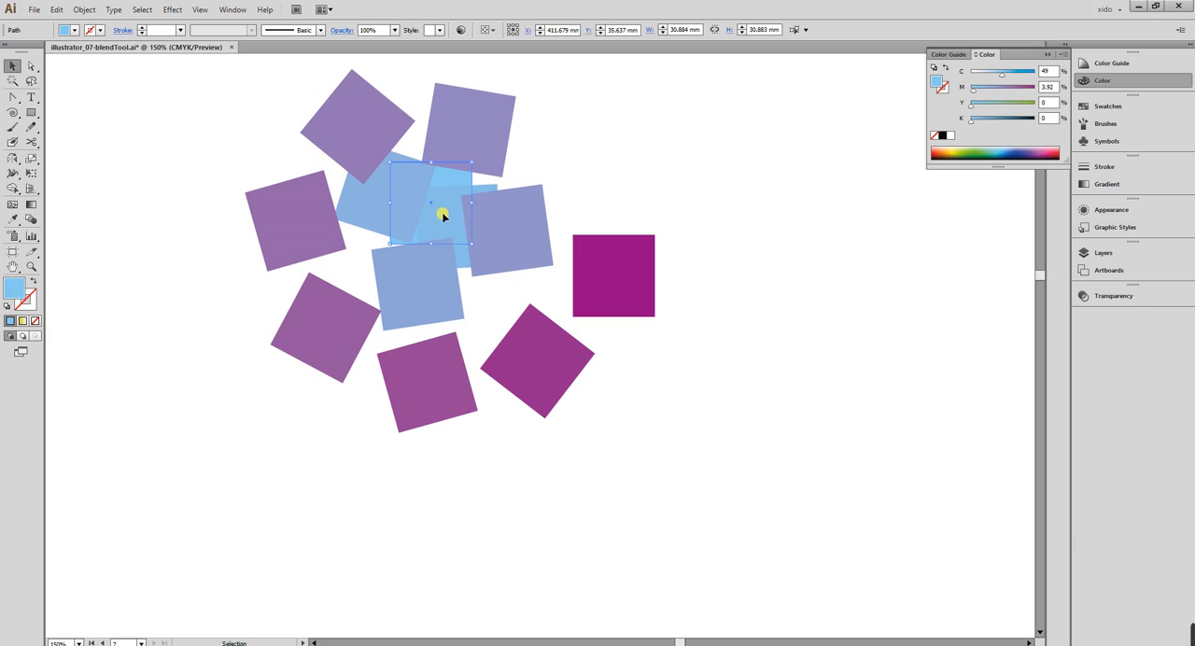
{"action": "key", "text": "ctrl"}
{"action": "left_click_drag", "start_coordinate": [472, 166], "coordinate": [446, 192]}
Shrink the magenta end square at the spiral's outer end to about half its size, around its own centre.
{"action": "left_click", "coordinate": [634, 265]}
{"action": "key", "text": "a"}
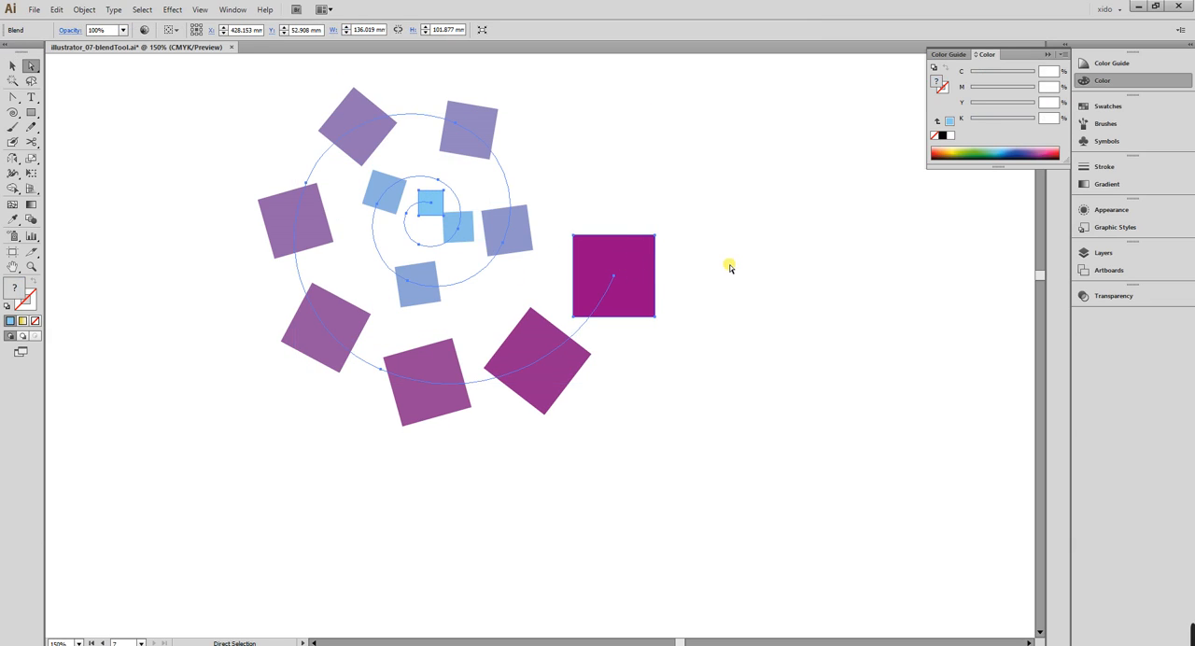
{"action": "left_click", "coordinate": [749, 289]}
{"action": "left_click", "coordinate": [644, 266]}
{"action": "key", "text": "ctrl"}
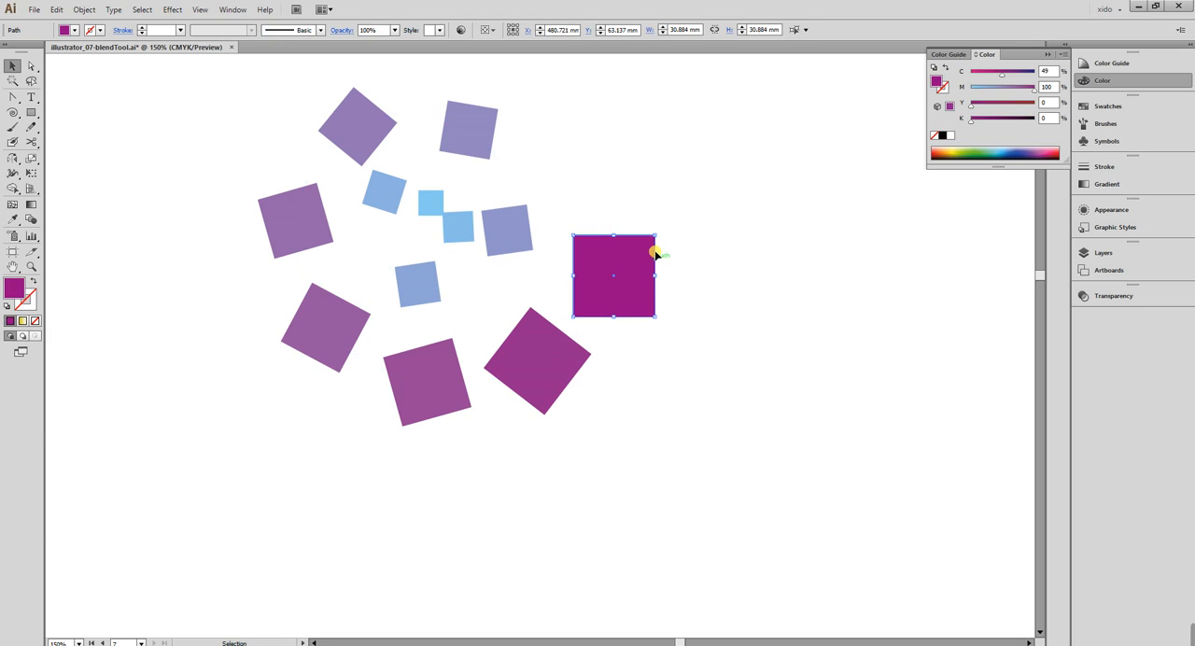
{"action": "left_click_drag", "start_coordinate": [656, 237], "coordinate": [634, 255]}
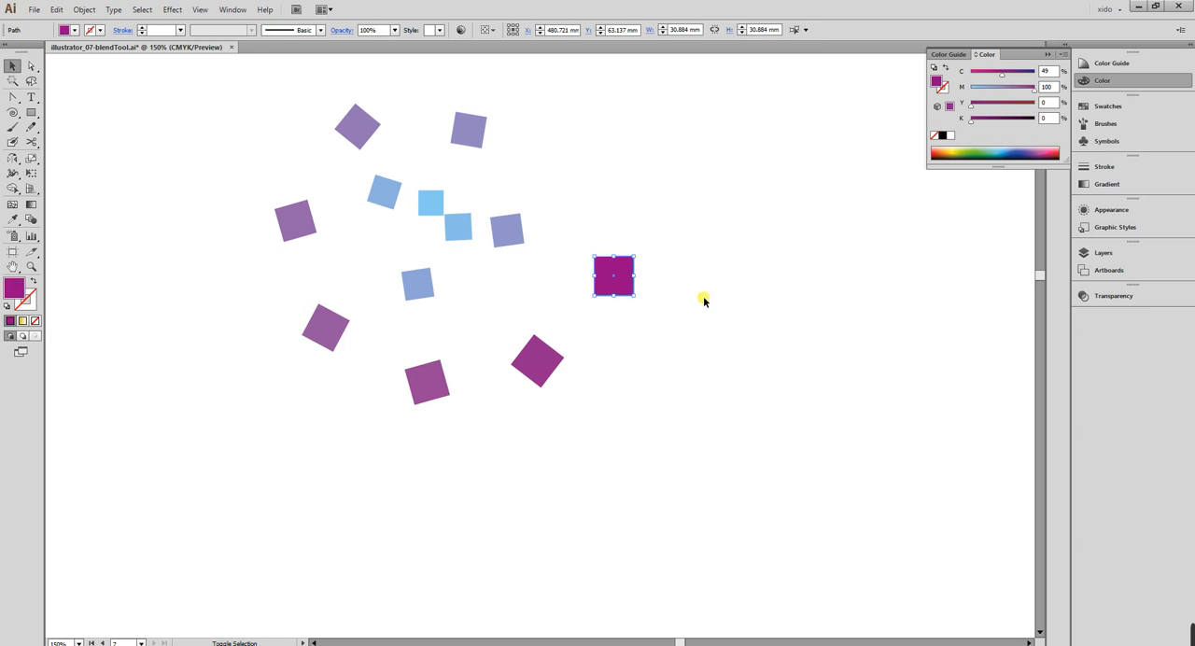
{"action": "left_click", "coordinate": [738, 355]}
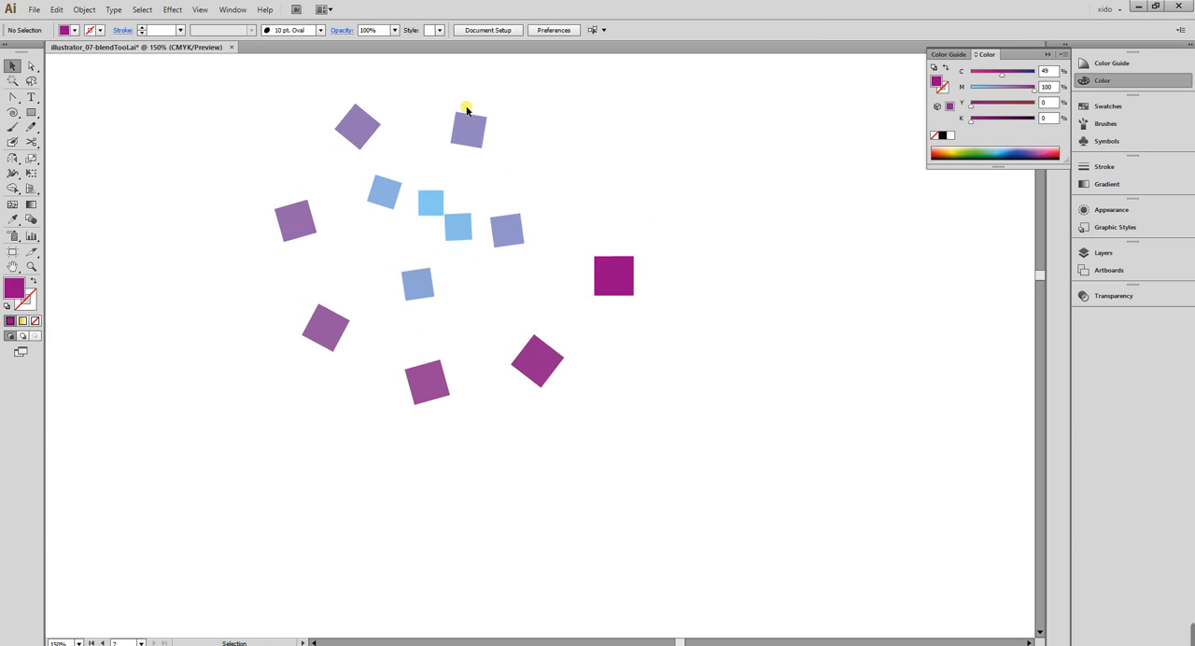
Open the spiral blend's options and preview it with a spacing of 60 specified steps.
{"action": "key", "text": "ctrl+a"}
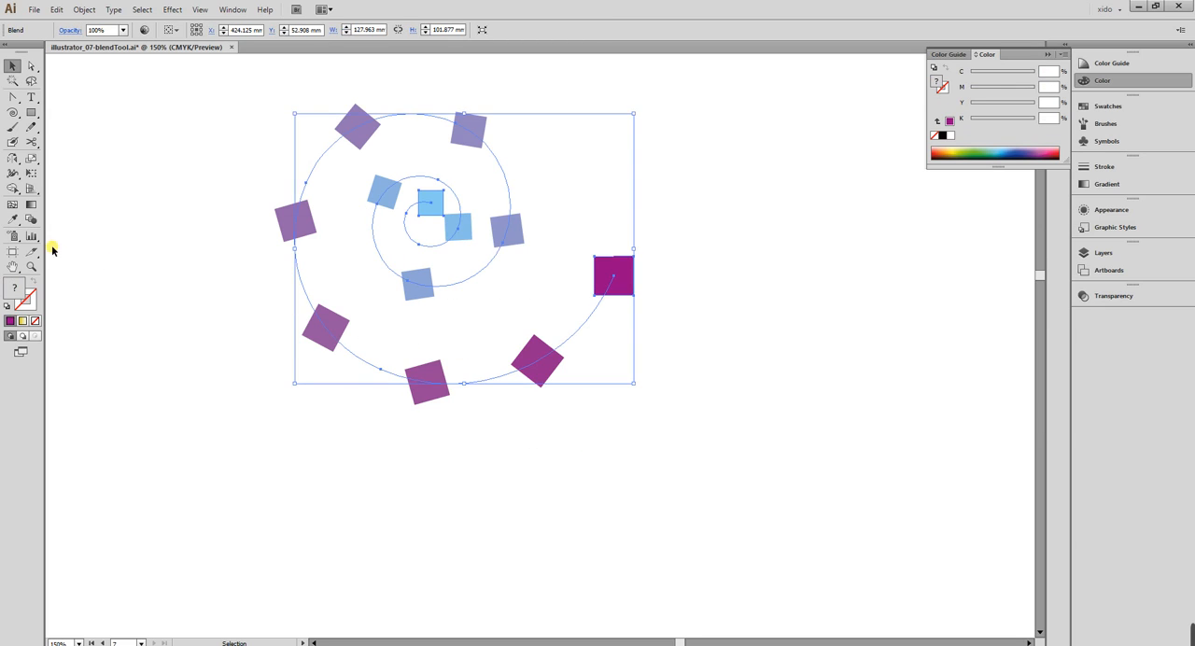
{"action": "double_click", "coordinate": [31, 219]}
{"action": "left_click", "coordinate": [464, 106]}
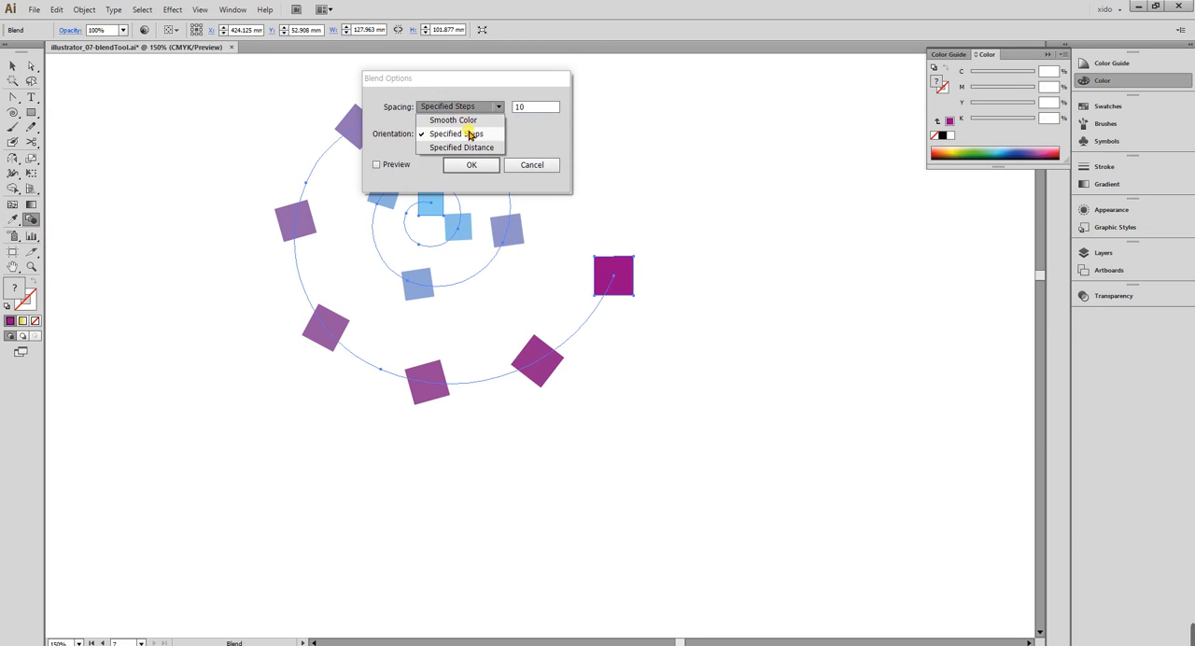
{"action": "left_click", "coordinate": [472, 133]}
{"action": "left_click", "coordinate": [532, 109]}
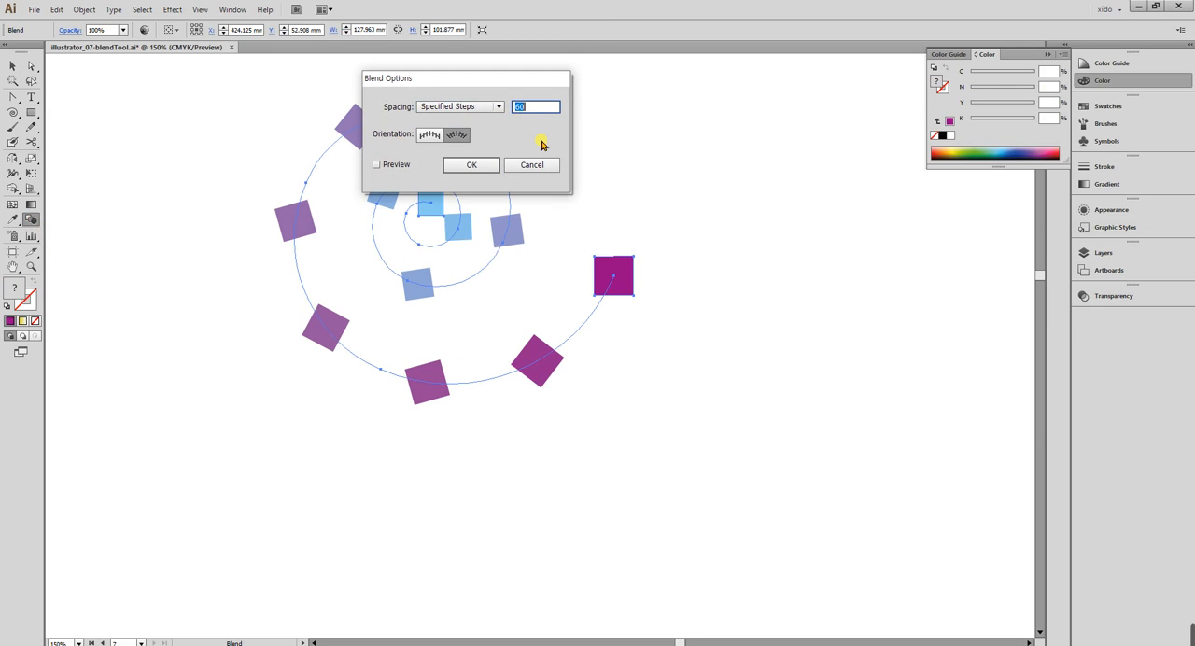
{"action": "left_click", "coordinate": [393, 165]}
{"action": "left_click_drag", "start_coordinate": [458, 78], "coordinate": [707, 144]}
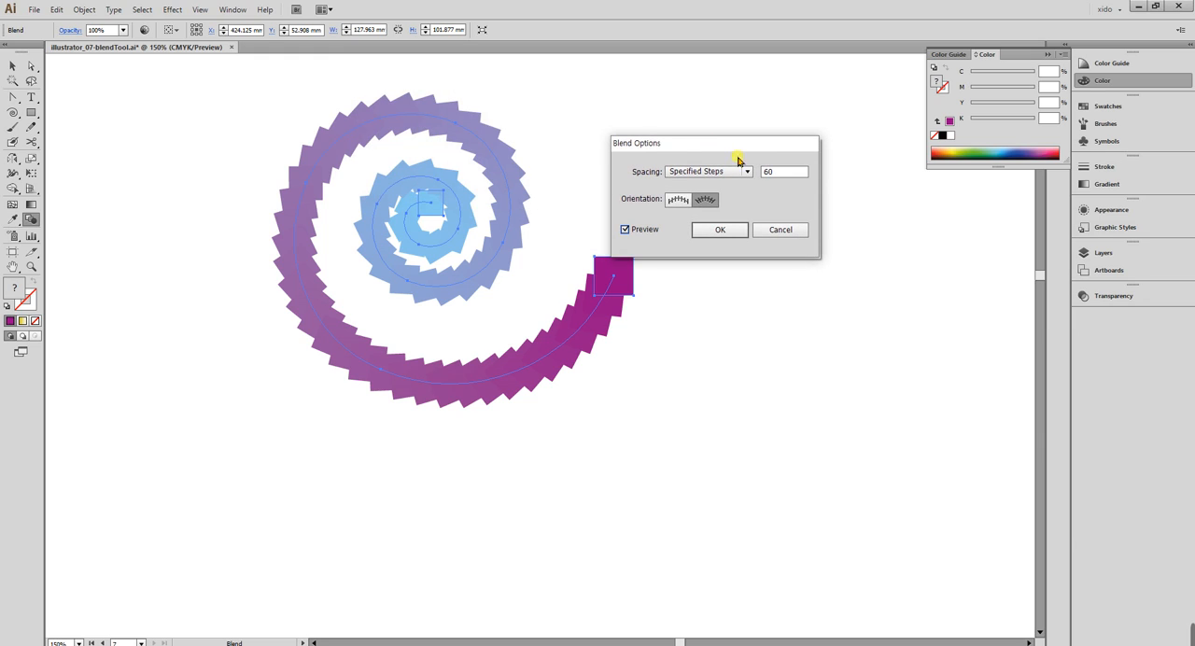
Raise the spiral blend to 90 specified steps, apply the options, and deselect the blend.
{"action": "left_click", "coordinate": [783, 175]}
{"action": "key", "text": "shift+Up"}
{"action": "key", "text": "shift+Up"}
{"action": "key", "text": "shift+Up"}
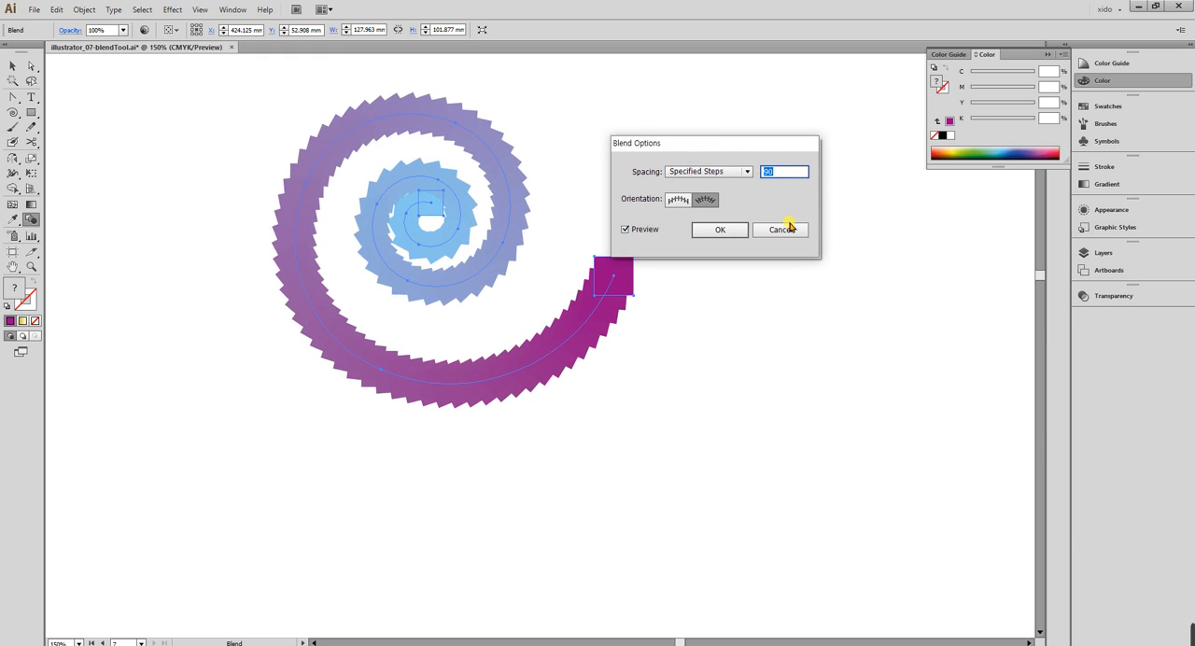
{"action": "left_click", "coordinate": [719, 230]}
{"action": "key", "text": "a"}
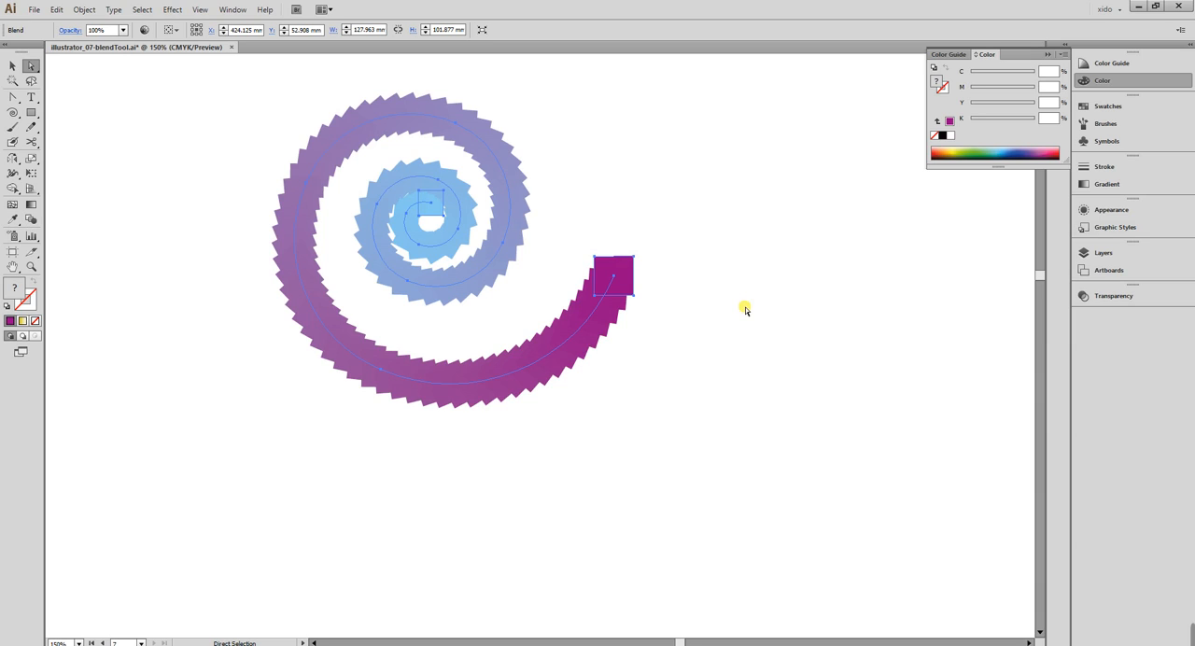
{"action": "key", "text": "v"}
{"action": "left_click", "coordinate": [749, 315]}
Examine the spiral blend closely, and the Blend Text and letter B examples with their shaded depth.
{"action": "left_click_drag", "start_coordinate": [178, 70], "coordinate": [855, 481]}
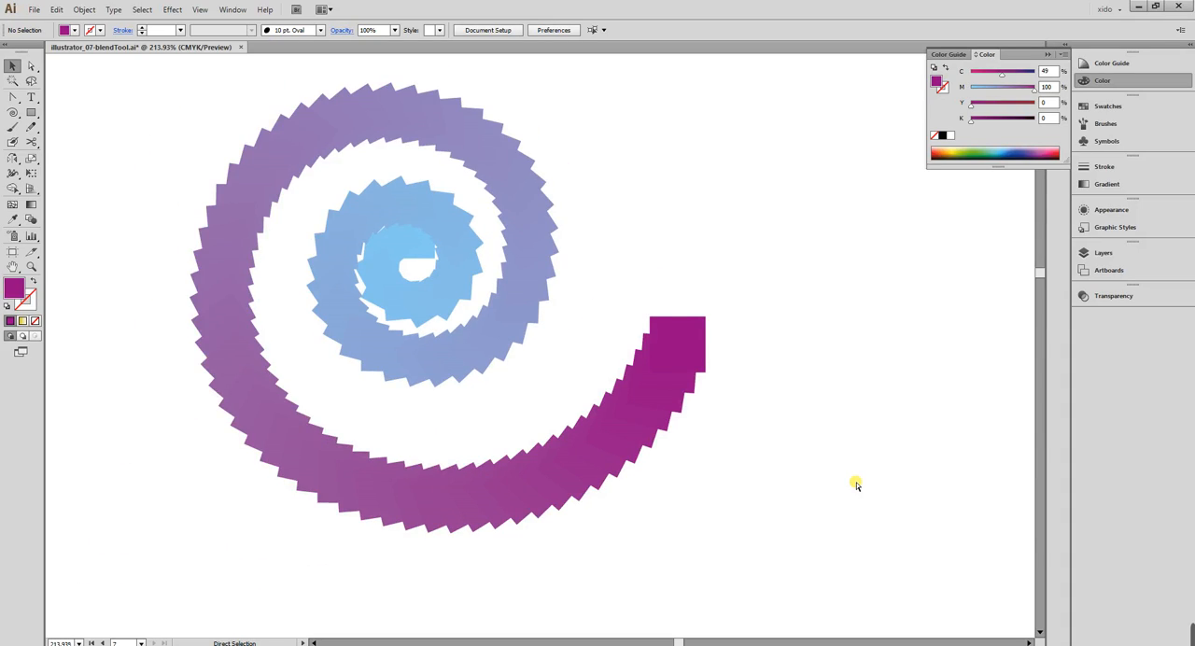
{"action": "key", "text": "ctrl+1"}
{"action": "key", "text": "ctrl+minus"}
{"action": "left_click_drag", "start_coordinate": [407, 270], "coordinate": [589, 428]}
{"action": "left_click_drag", "start_coordinate": [278, 405], "coordinate": [571, 203]}
{"action": "left_click_drag", "start_coordinate": [500, 293], "coordinate": [574, 254]}
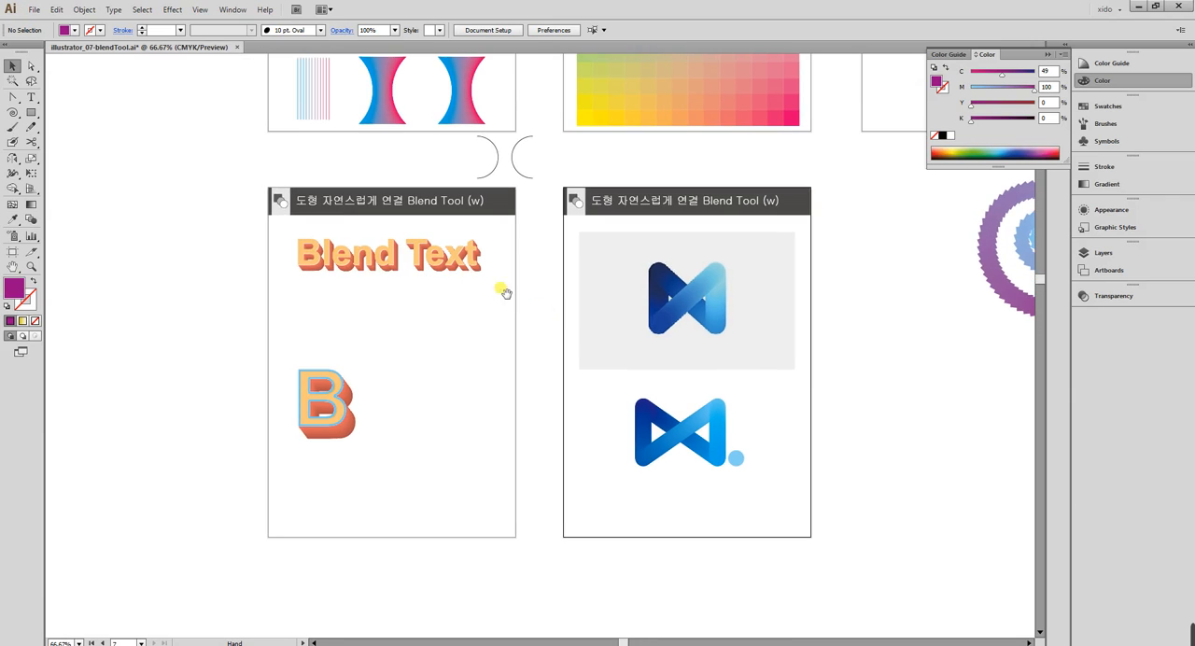
{"action": "left_click_drag", "start_coordinate": [257, 191], "coordinate": [563, 464]}
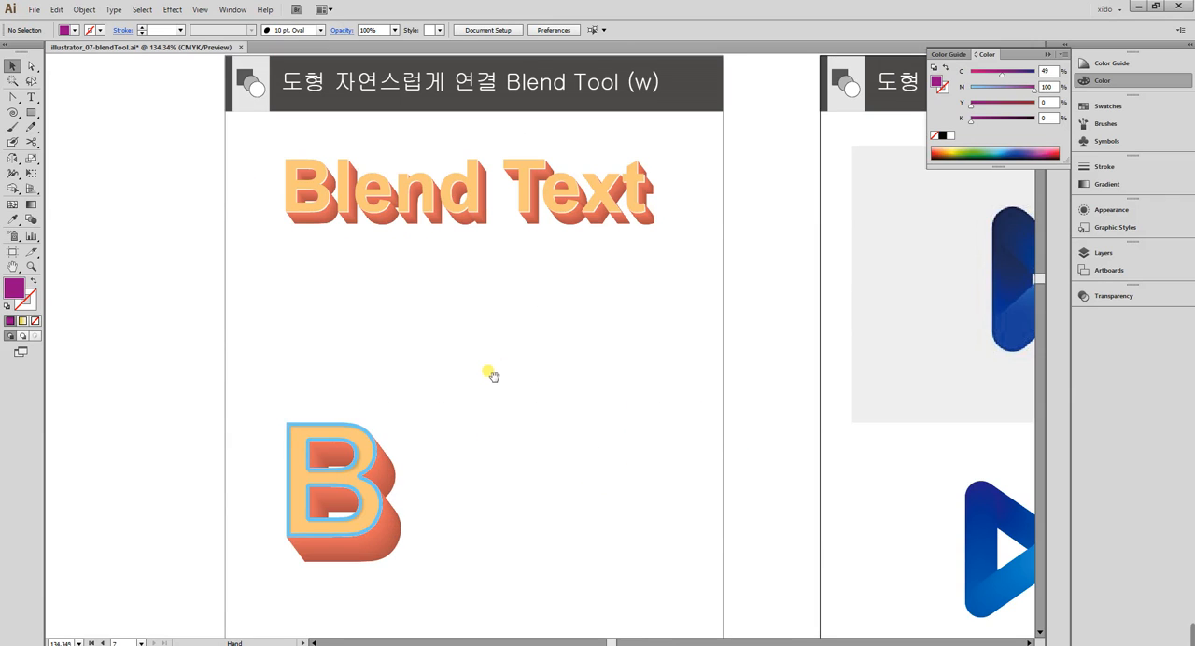
{"action": "left_click_drag", "start_coordinate": [488, 370], "coordinate": [429, 326]}
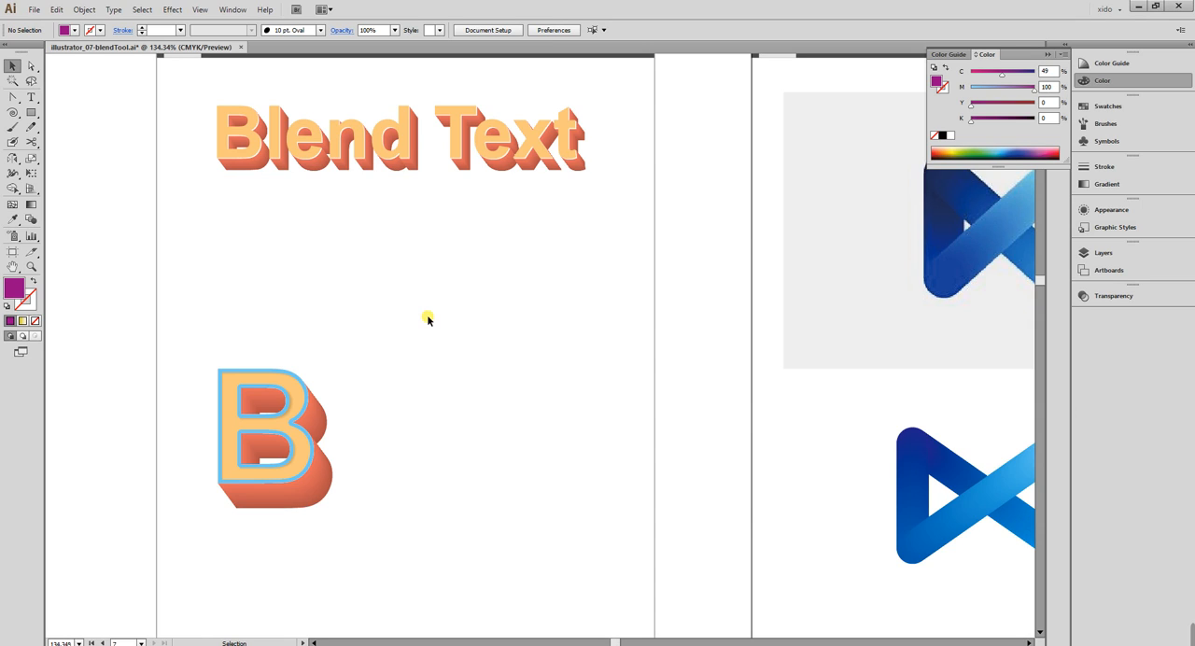
{"action": "left_click_drag", "start_coordinate": [155, 93], "coordinate": [666, 280]}
{"action": "left_click_drag", "start_coordinate": [773, 384], "coordinate": [729, 329]}
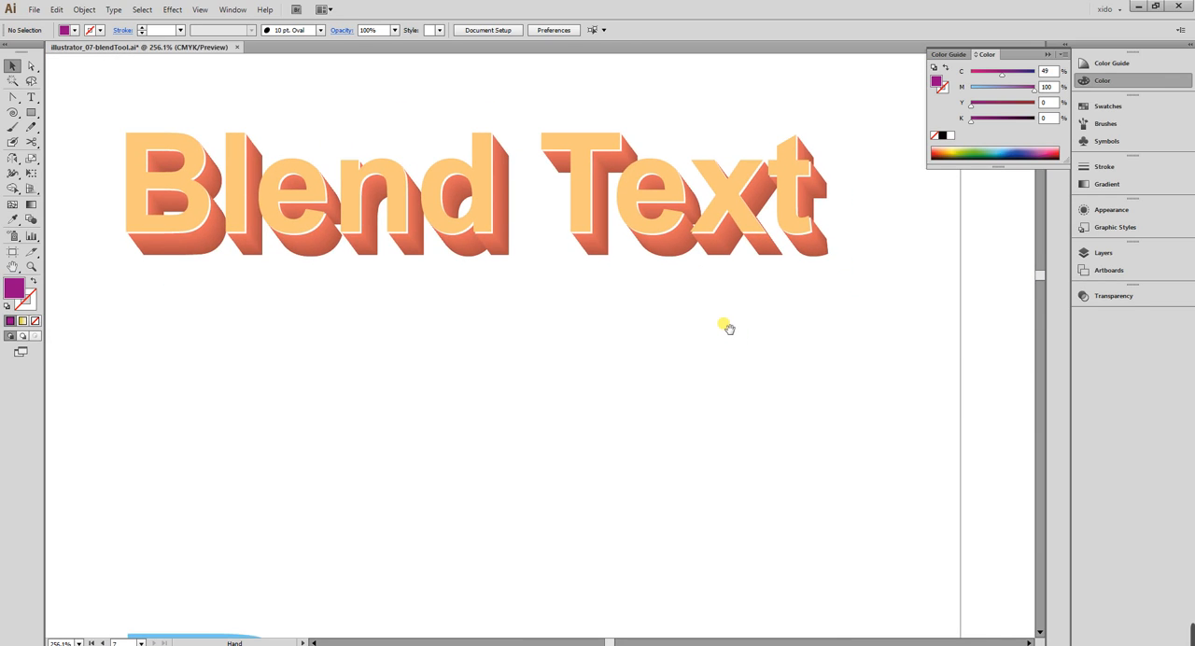
Create the text "12345" in the empty space beside the Blend Text artboard, and scale it to about 107 mm wide and 45 mm high.
{"action": "left_click_drag", "start_coordinate": [346, 248], "coordinate": [1026, 261]}
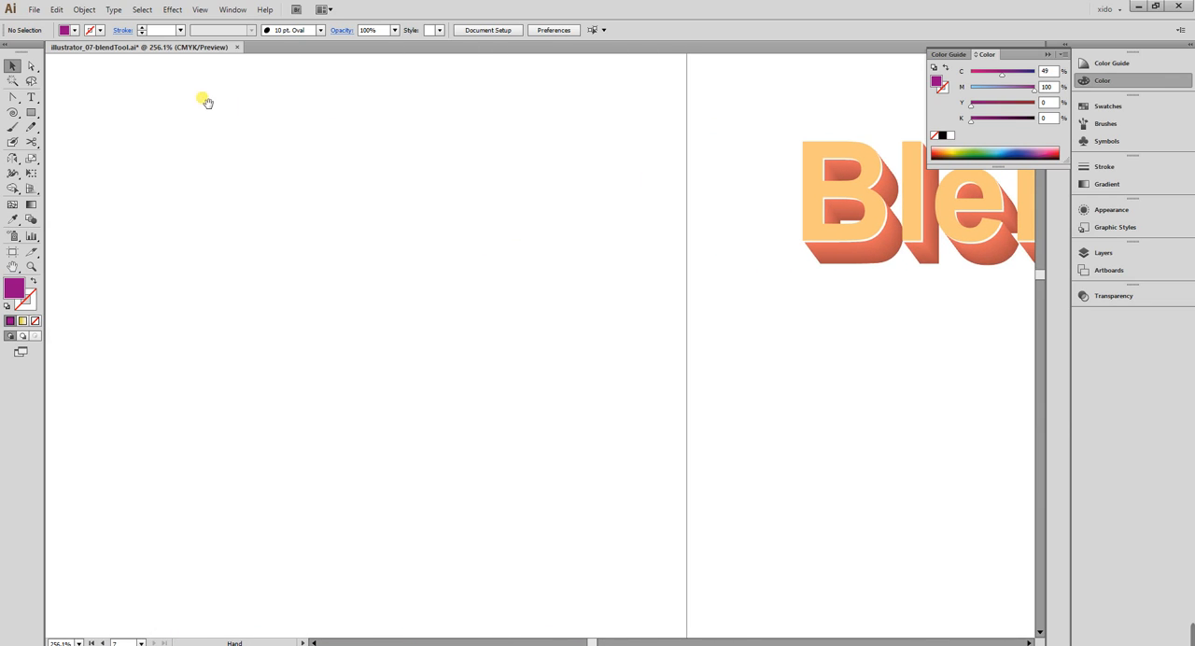
{"action": "left_click", "coordinate": [31, 97]}
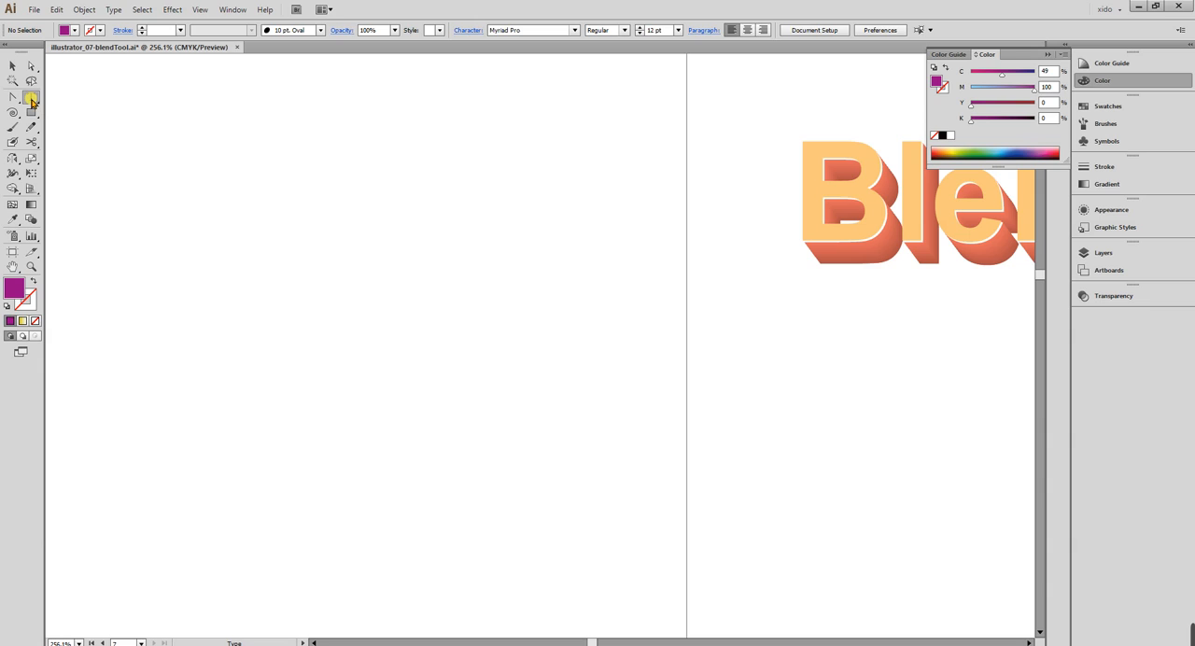
{"action": "left_click", "coordinate": [203, 146]}
{"action": "type", "text": "12345"}
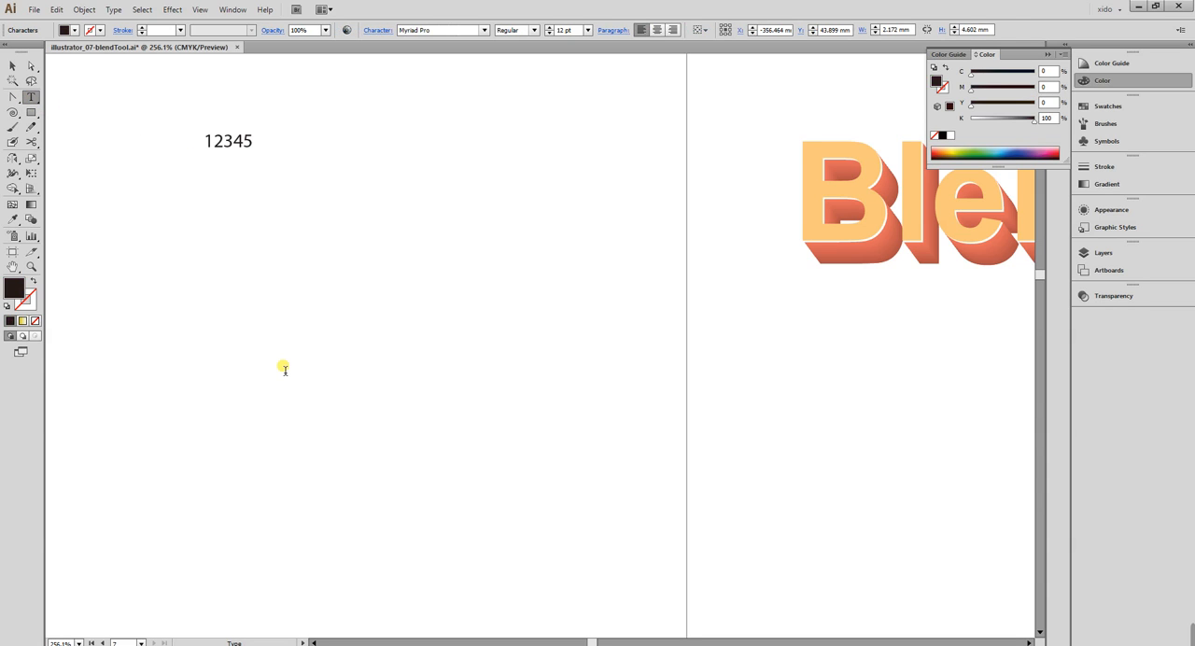
{"action": "key", "text": "Escape"}
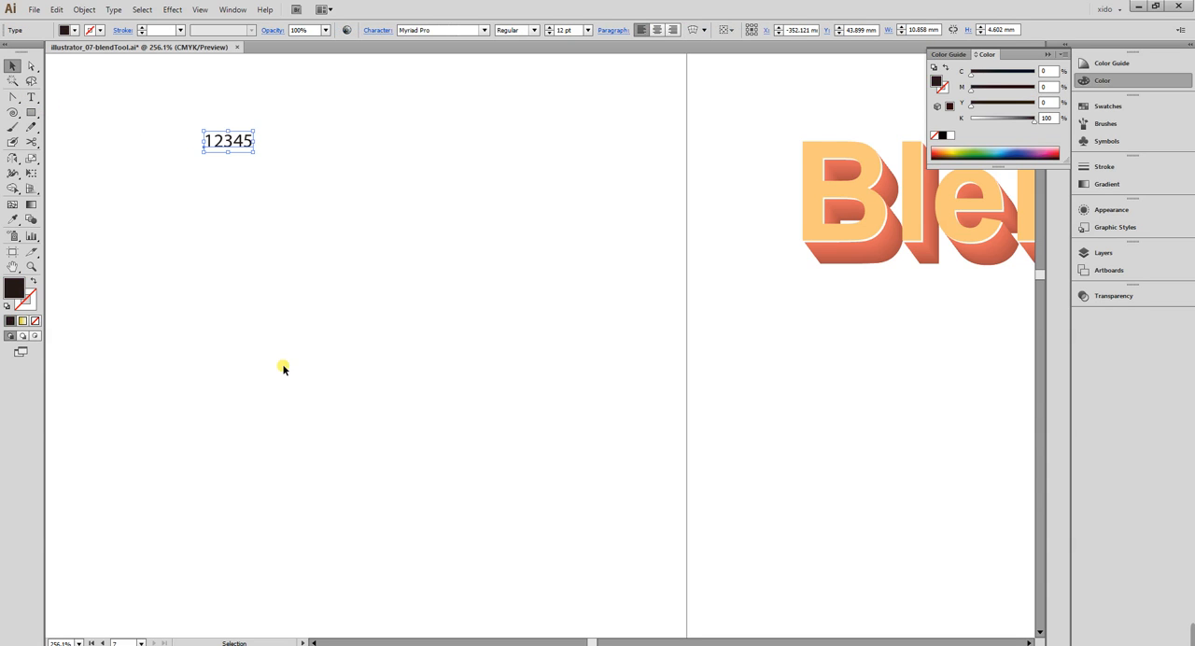
{"action": "left_click_drag", "start_coordinate": [253, 154], "coordinate": [688, 368]}
{"action": "left_click_drag", "start_coordinate": [619, 301], "coordinate": [564, 295]}
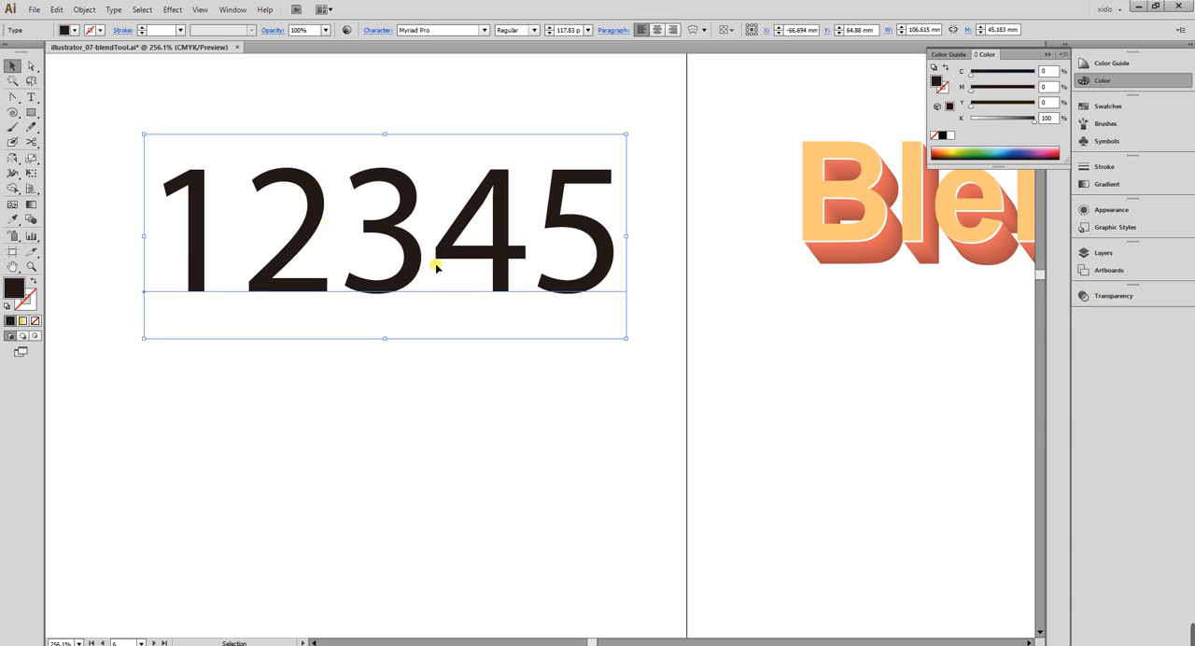
Convert the 12345 text to outlines and fill it with pale yellow: C 0, M 0, Y 44, K 8.
{"action": "left_click", "coordinate": [115, 10]}
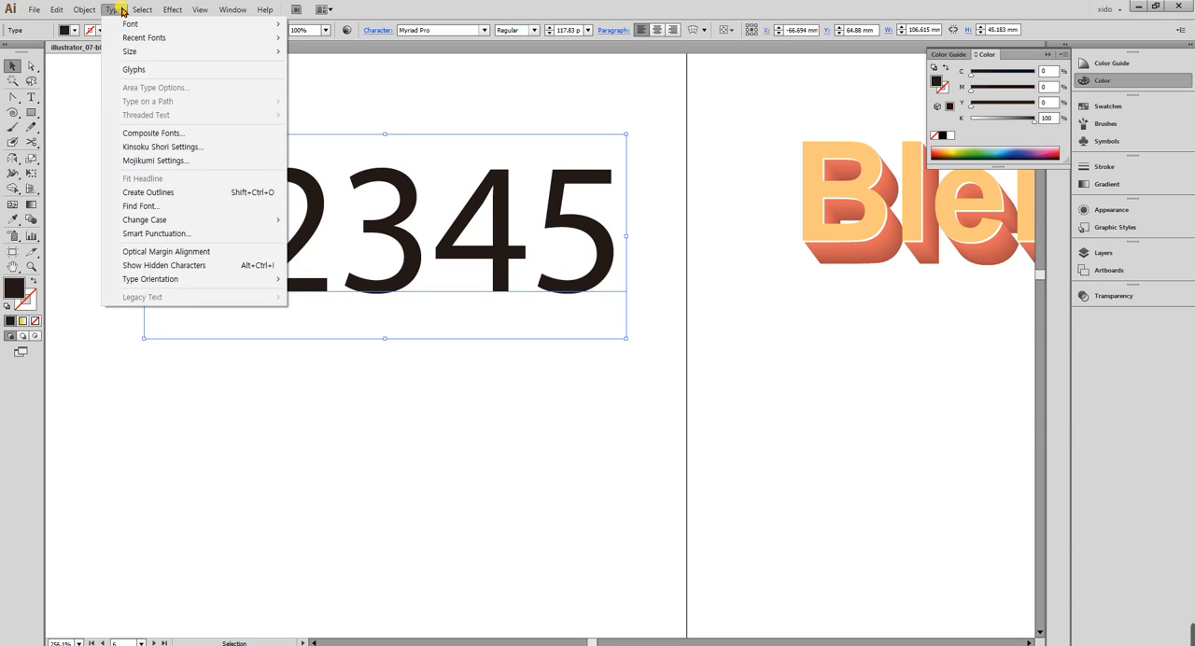
{"action": "left_click", "coordinate": [169, 193]}
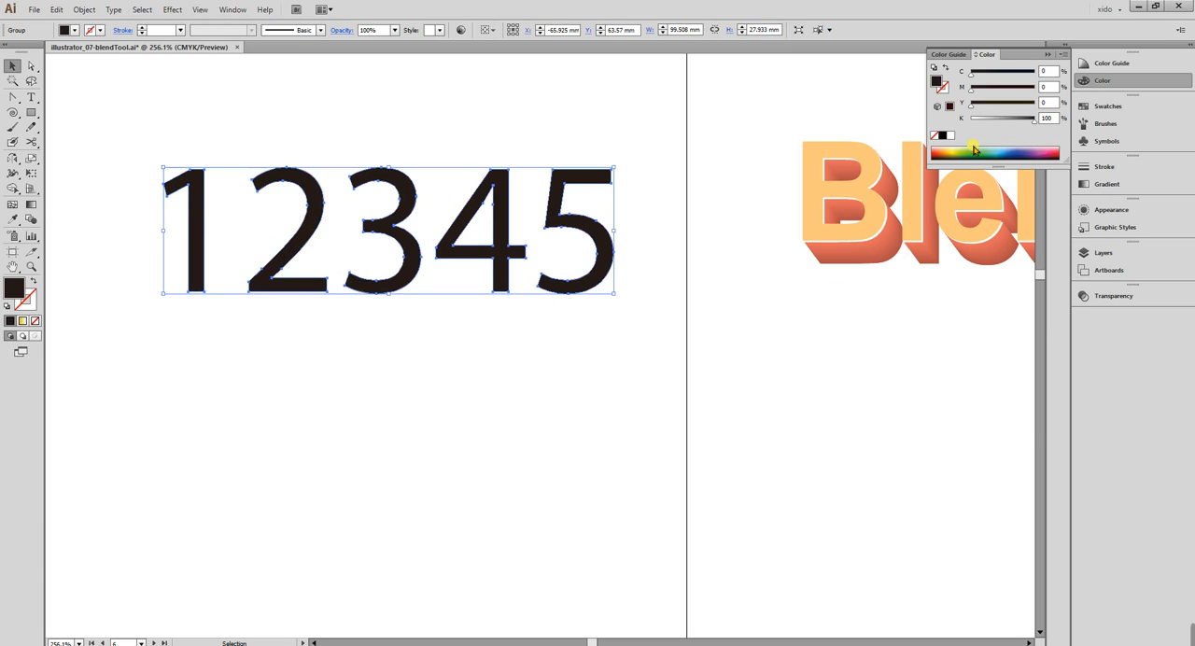
{"action": "mouse_move", "coordinate": [987, 120]}
{"action": "left_mouse_down"}
{"action": "mouse_move", "coordinate": [978, 125]}
{"action": "mouse_move", "coordinate": [998, 106]}
{"action": "left_mouse_up"}
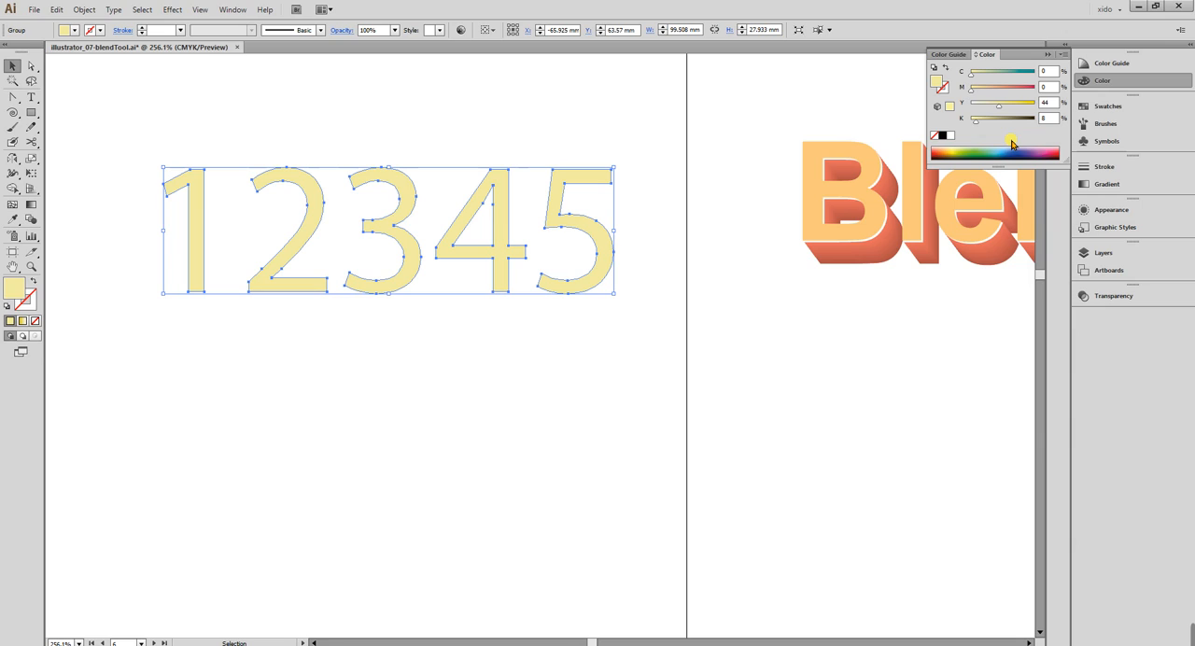
{"action": "left_click", "coordinate": [1109, 78]}
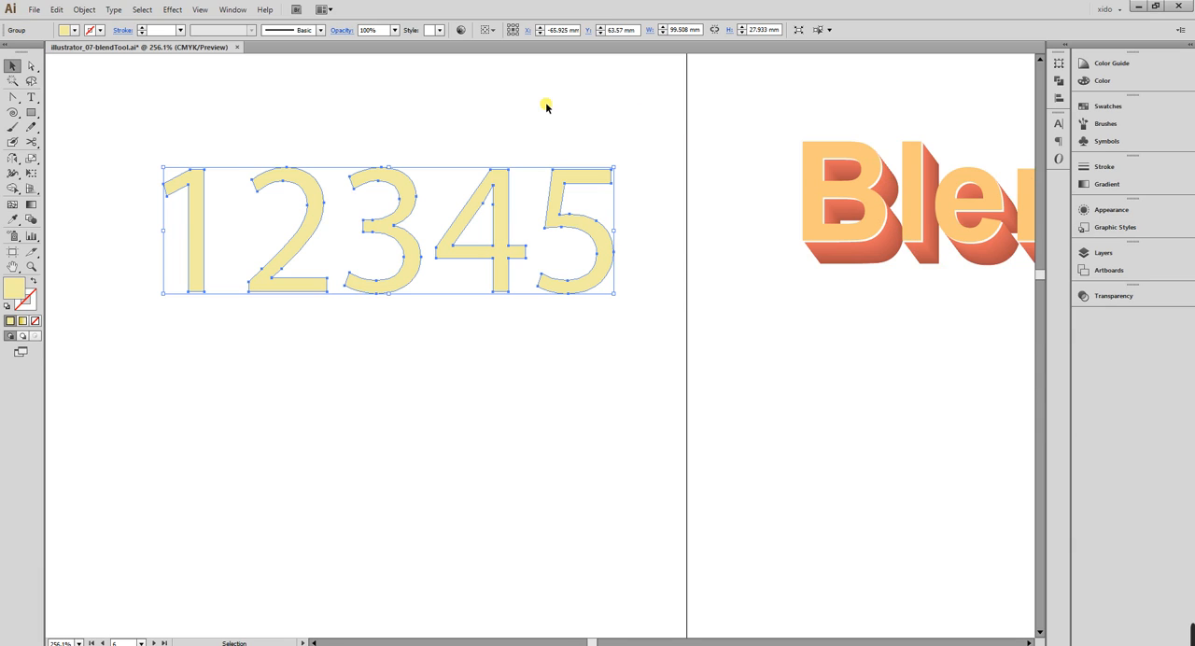
Open the 3D Extrude & Bevel options for the outlined 12345 numerals, with the preview on and the dialog clear of the artwork.
{"action": "left_click", "coordinate": [169, 11]}
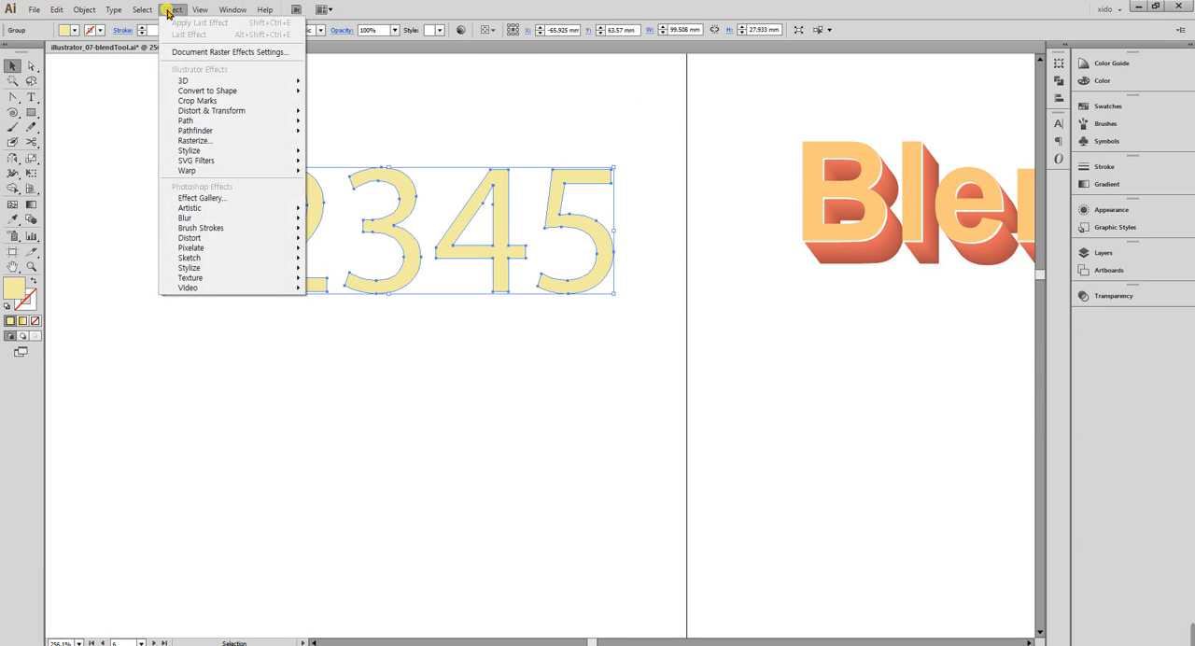
{"action": "mouse_move", "coordinate": [194, 83]}
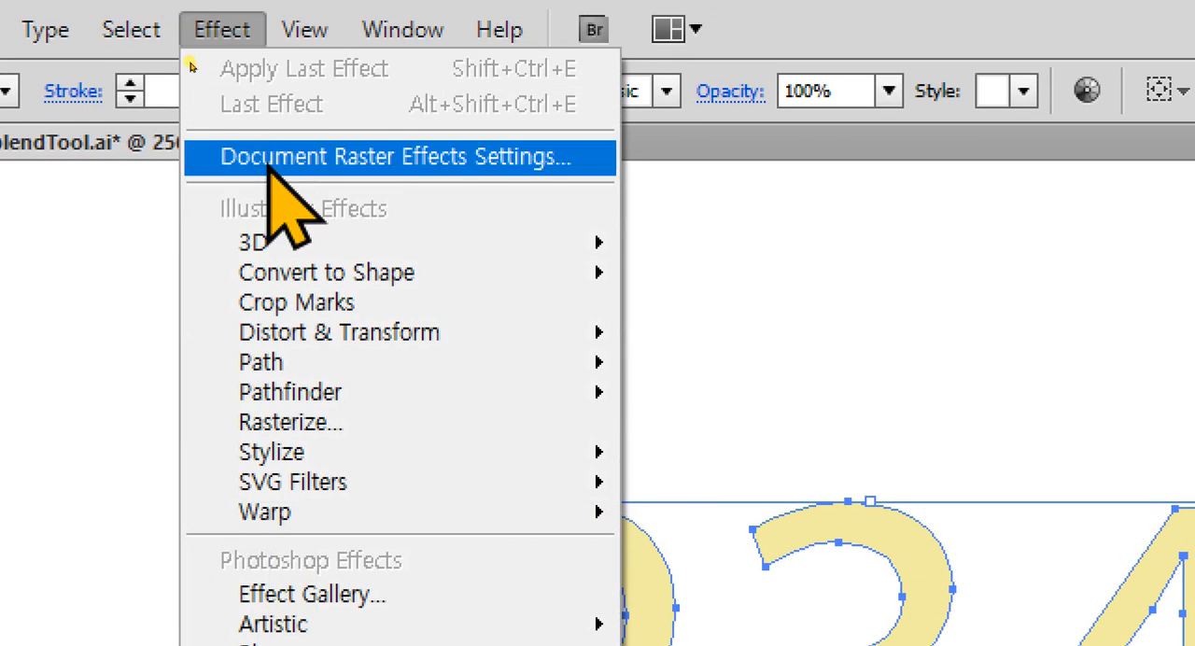
{"action": "mouse_move", "coordinate": [297, 241]}
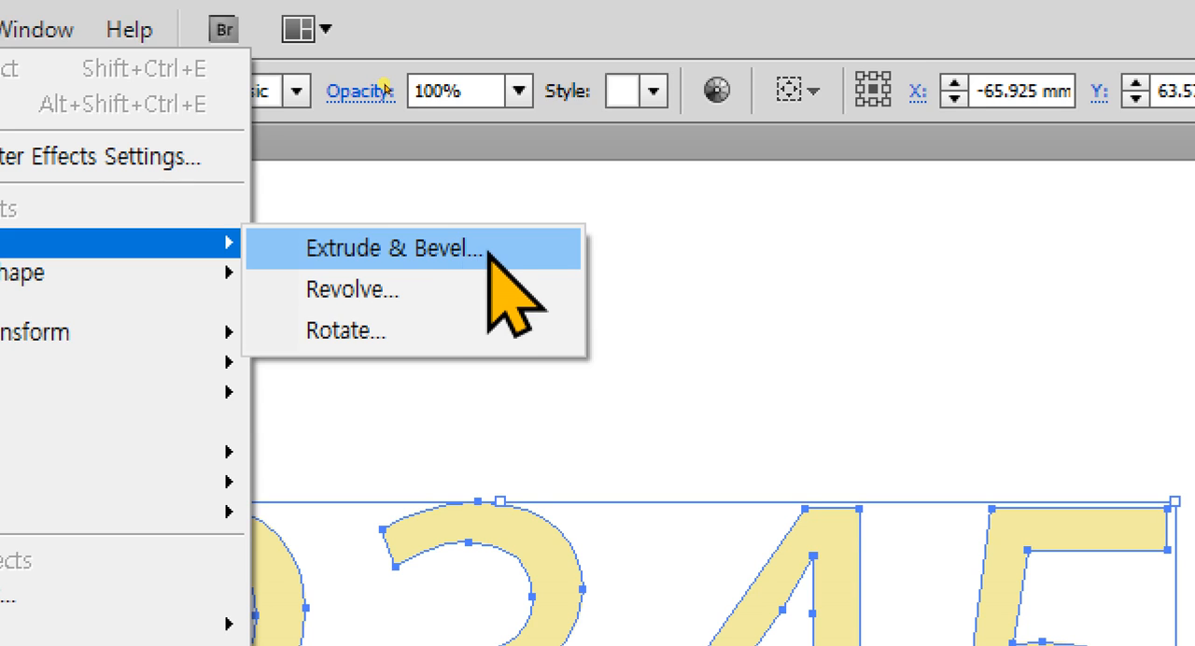
{"action": "left_click", "coordinate": [451, 252]}
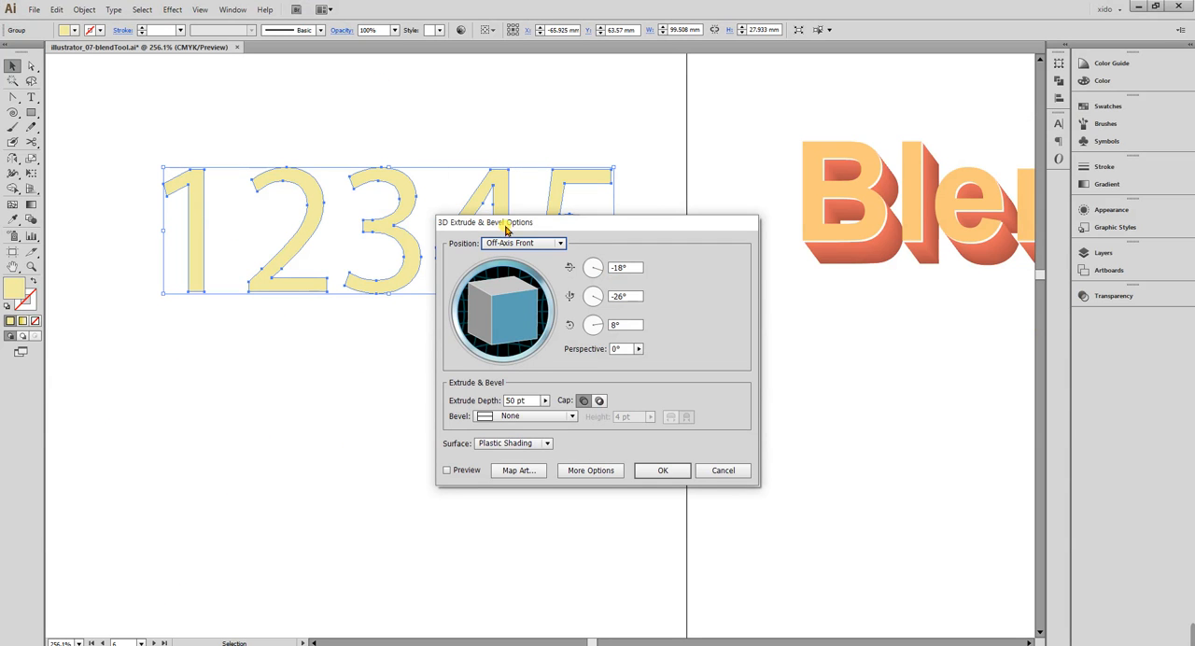
{"action": "left_click_drag", "start_coordinate": [504, 224], "coordinate": [428, 118]}
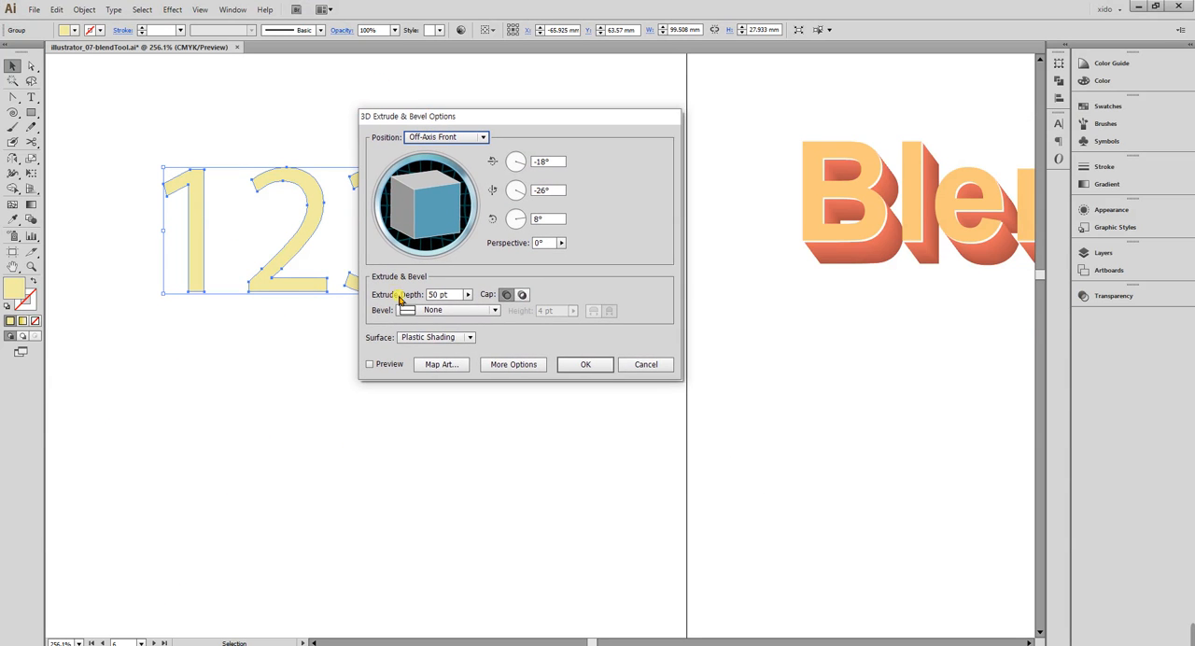
{"action": "left_click", "coordinate": [380, 365]}
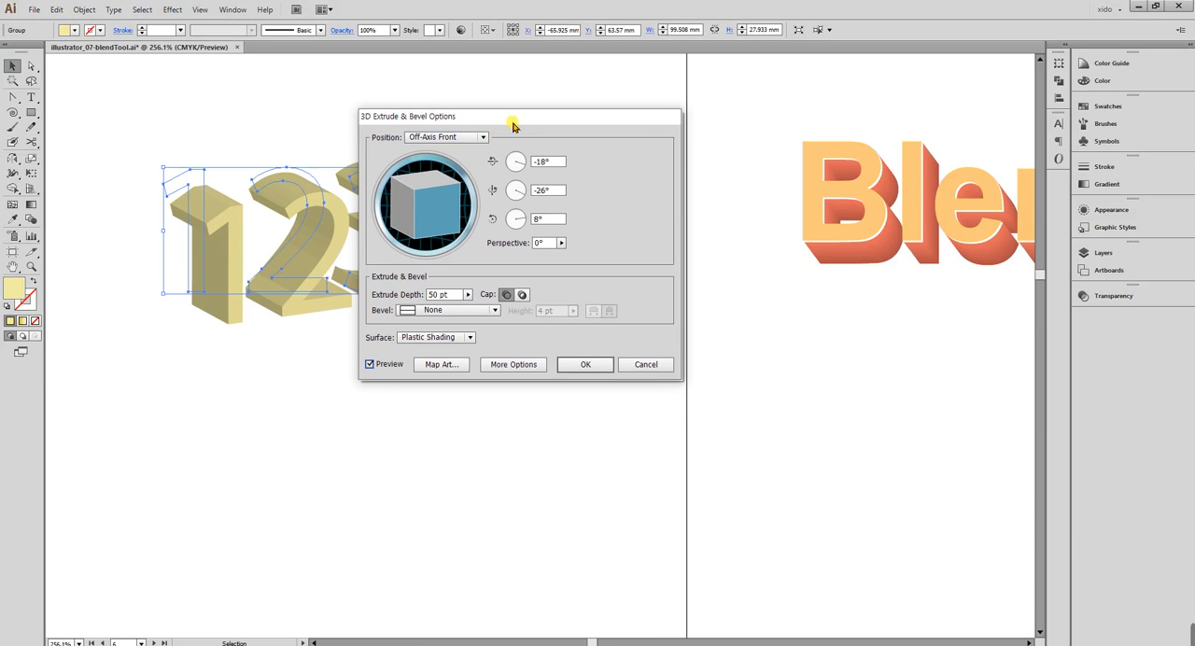
{"action": "left_click_drag", "start_coordinate": [514, 119], "coordinate": [758, 209]}
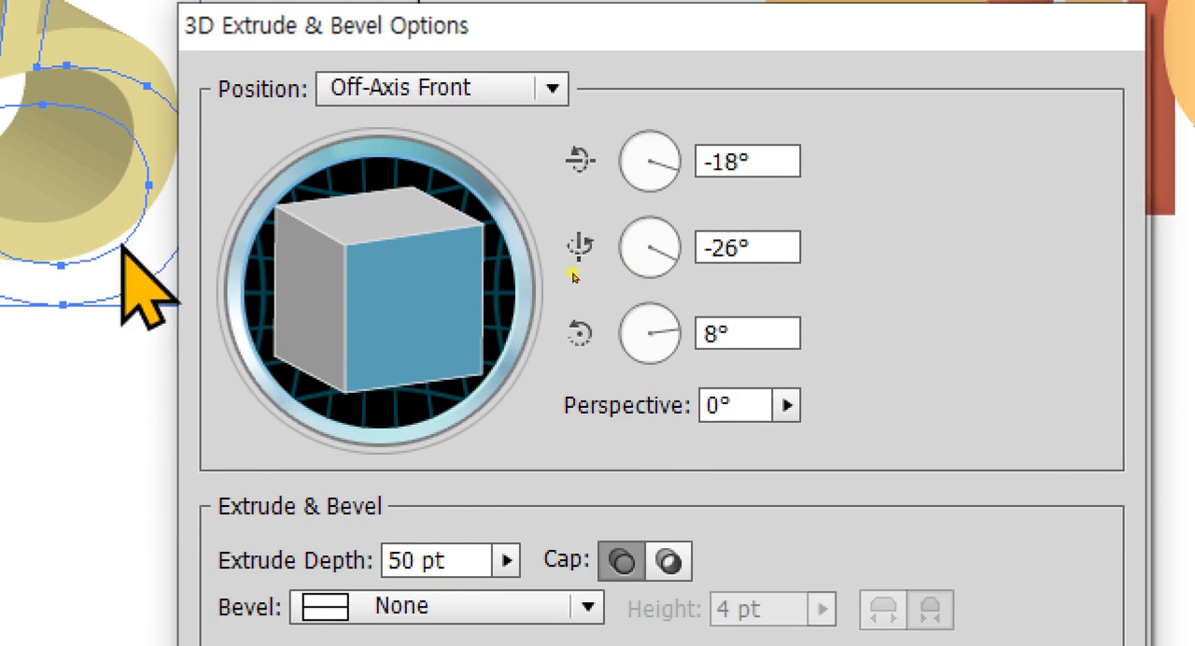
Rotate the extruded numerals freely to a custom rotation of about 8°, 11° and -1°.
{"action": "mouse_move", "coordinate": [719, 288]}
{"action": "left_mouse_down"}
{"action": "mouse_move", "coordinate": [685, 267]}
{"action": "mouse_move", "coordinate": [733, 301]}
{"action": "left_mouse_up"}
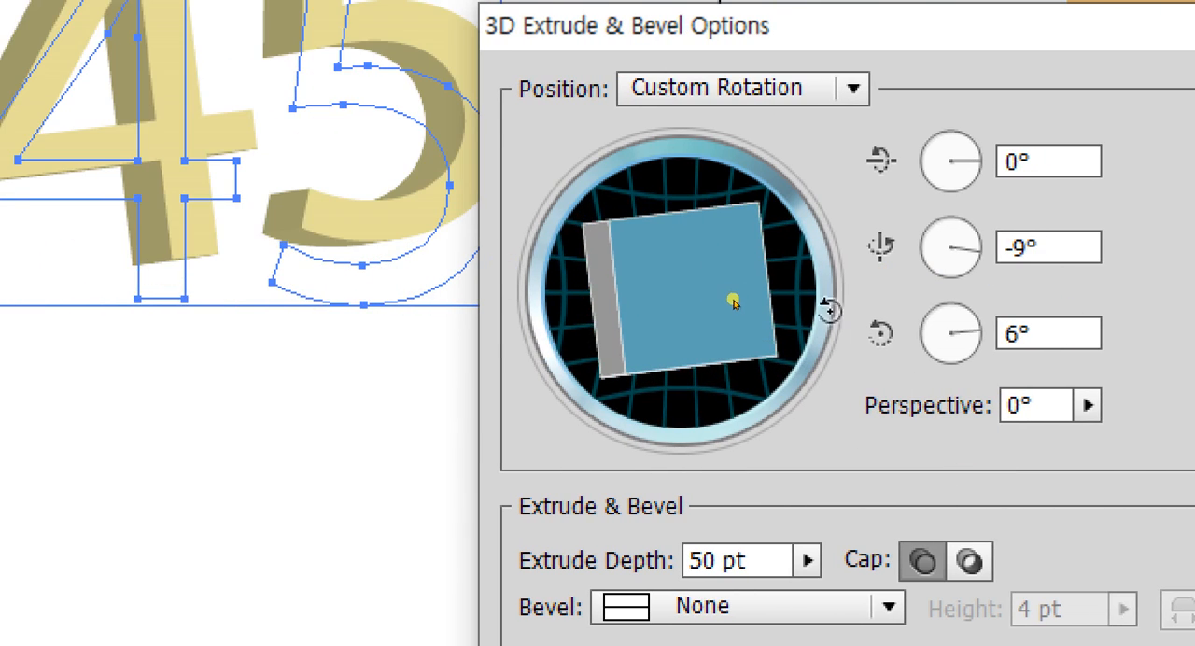
{"action": "mouse_move", "coordinate": [830, 301]}
{"action": "left_mouse_down"}
{"action": "mouse_move", "coordinate": [835, 285]}
{"action": "mouse_move", "coordinate": [821, 329]}
{"action": "mouse_move", "coordinate": [821, 294]}
{"action": "left_mouse_up"}
{"action": "left_click_drag", "start_coordinate": [598, 286], "coordinate": [610, 289]}
{"action": "left_click_drag", "start_coordinate": [805, 270], "coordinate": [728, 287]}
{"action": "left_click_drag", "start_coordinate": [823, 329], "coordinate": [825, 371]}
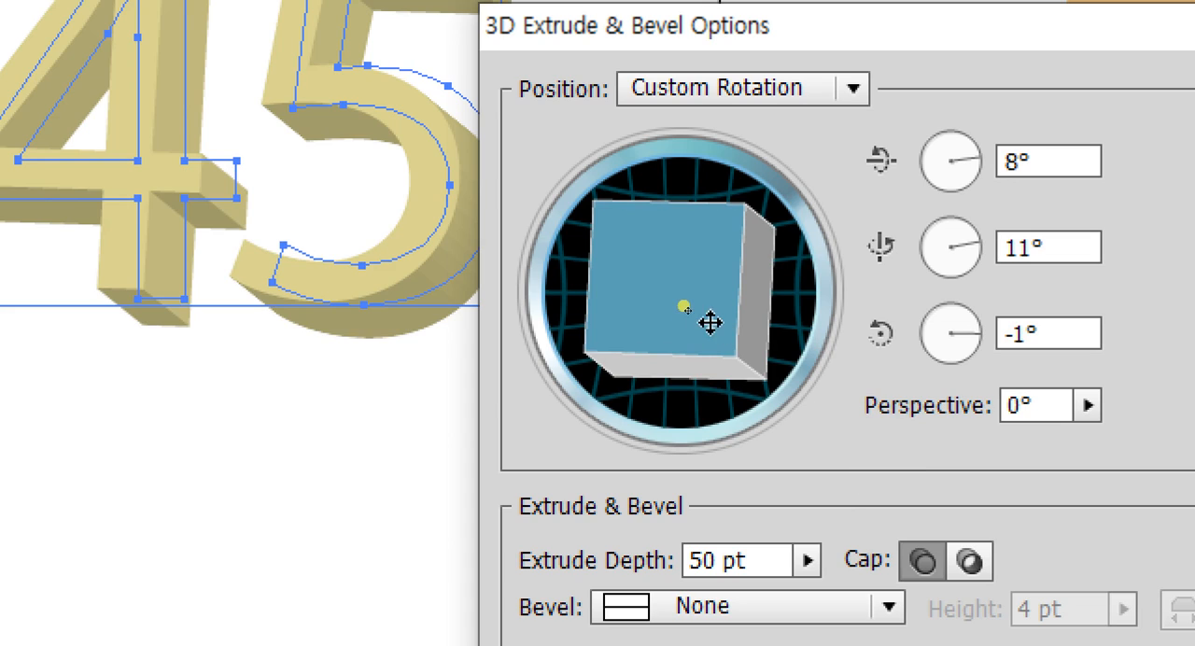
Set the extrusion's perspective to 24° and turn the numerals to about 20°, 19° and 3°.
{"action": "left_click", "coordinate": [1087, 404]}
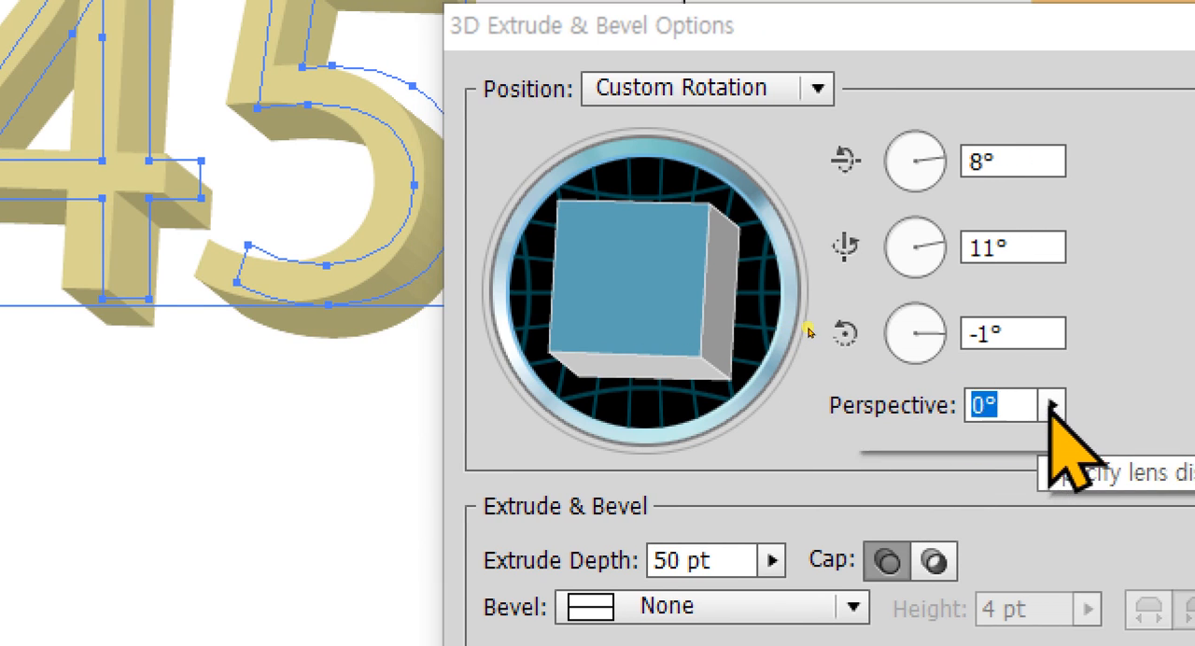
{"action": "mouse_move", "coordinate": [877, 446]}
{"action": "left_mouse_down"}
{"action": "mouse_move", "coordinate": [1002, 435]}
{"action": "mouse_move", "coordinate": [888, 439]}
{"action": "left_mouse_up"}
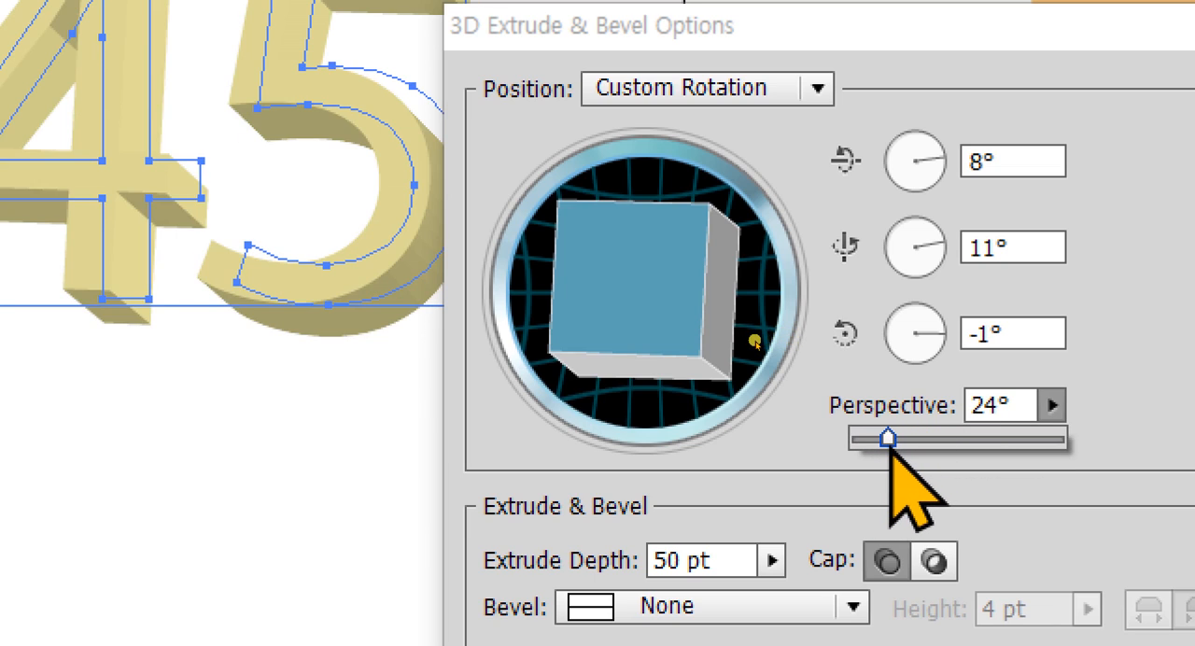
{"action": "left_click_drag", "start_coordinate": [713, 336], "coordinate": [587, 271]}
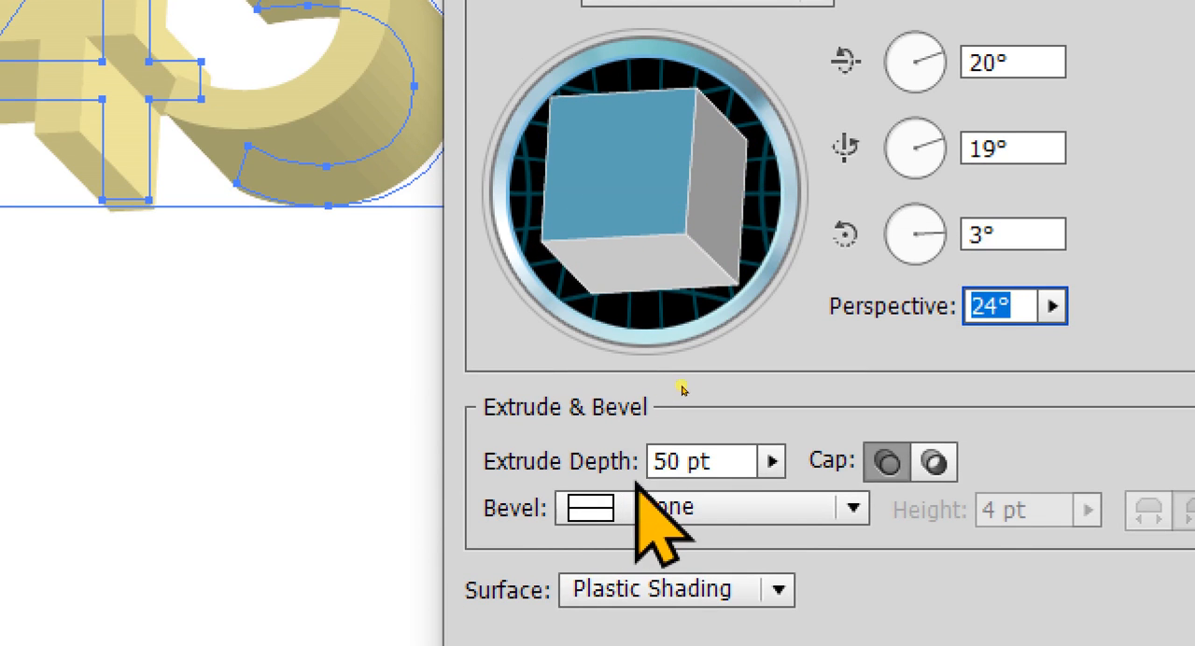
Try a very large extrude depth on the numerals, and settle on 121 pt.
{"action": "left_click", "coordinate": [771, 461]}
{"action": "left_click_drag", "start_coordinate": [646, 495], "coordinate": [720, 493]}
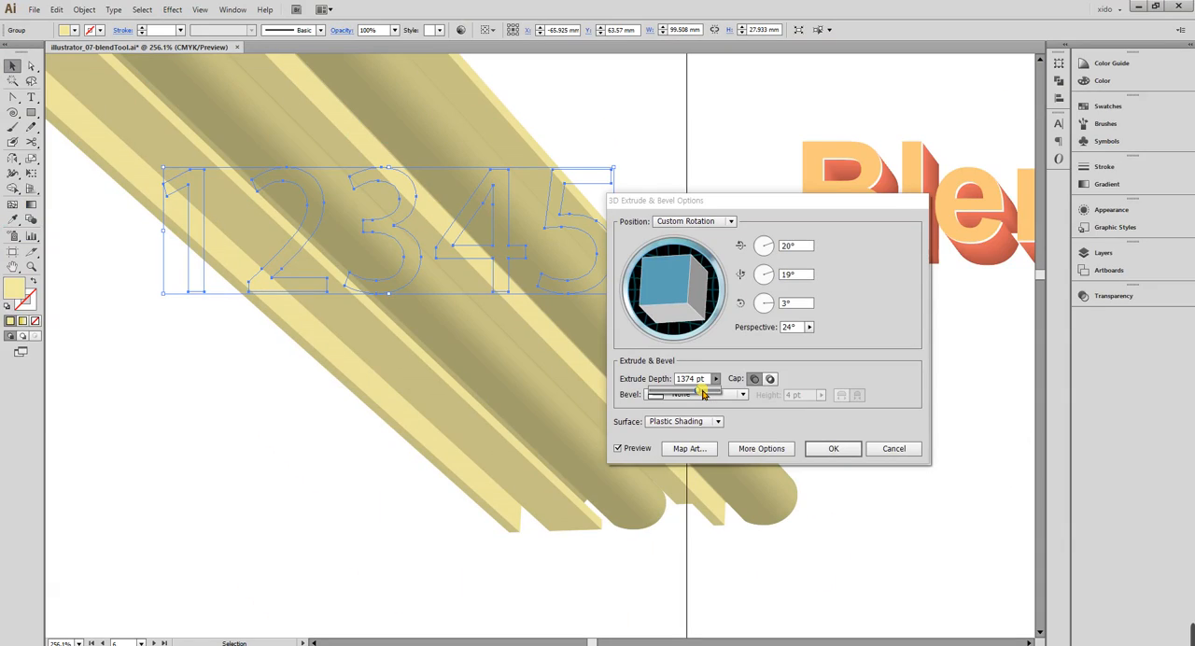
{"action": "left_click_drag", "start_coordinate": [701, 394], "coordinate": [657, 393]}
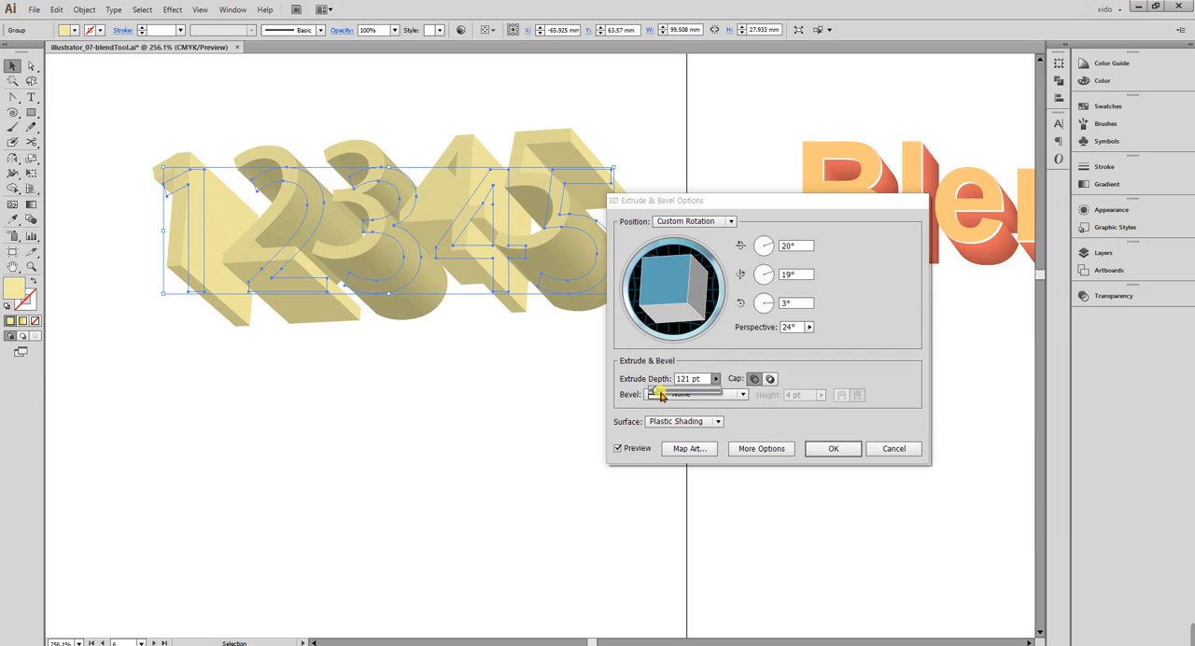
Turn the extruded numerals to about 14°, 9° and 1°, and apply the 3D effect.
{"action": "left_click_drag", "start_coordinate": [676, 308], "coordinate": [661, 297]}
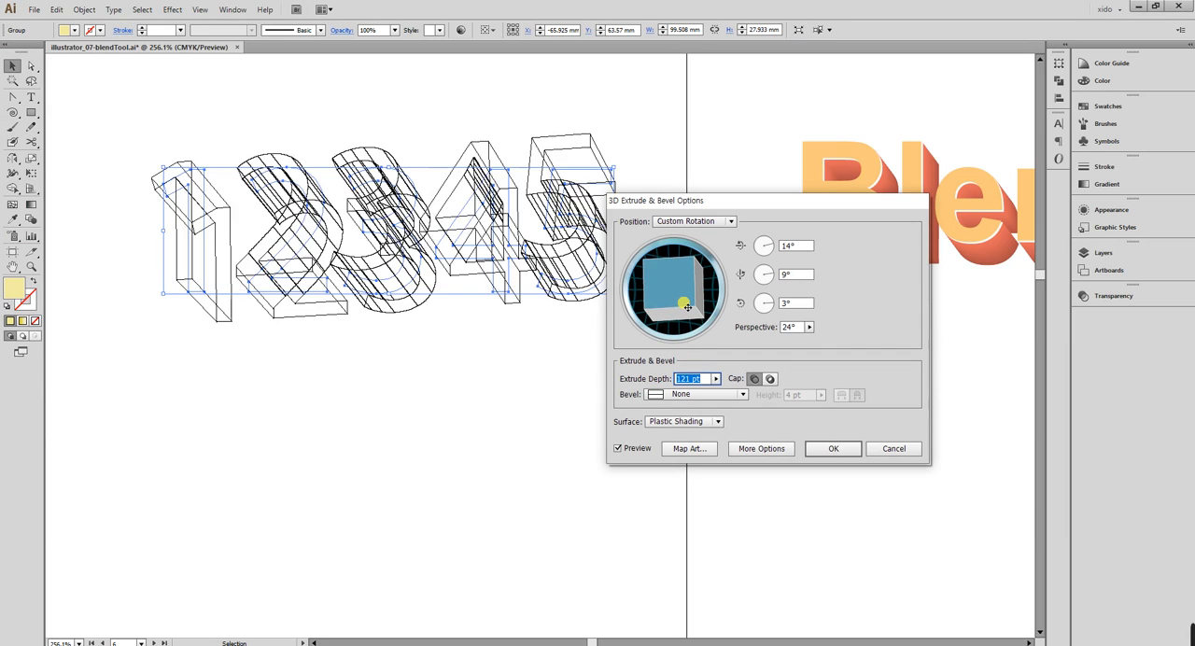
{"action": "left_click_drag", "start_coordinate": [737, 328], "coordinate": [719, 320]}
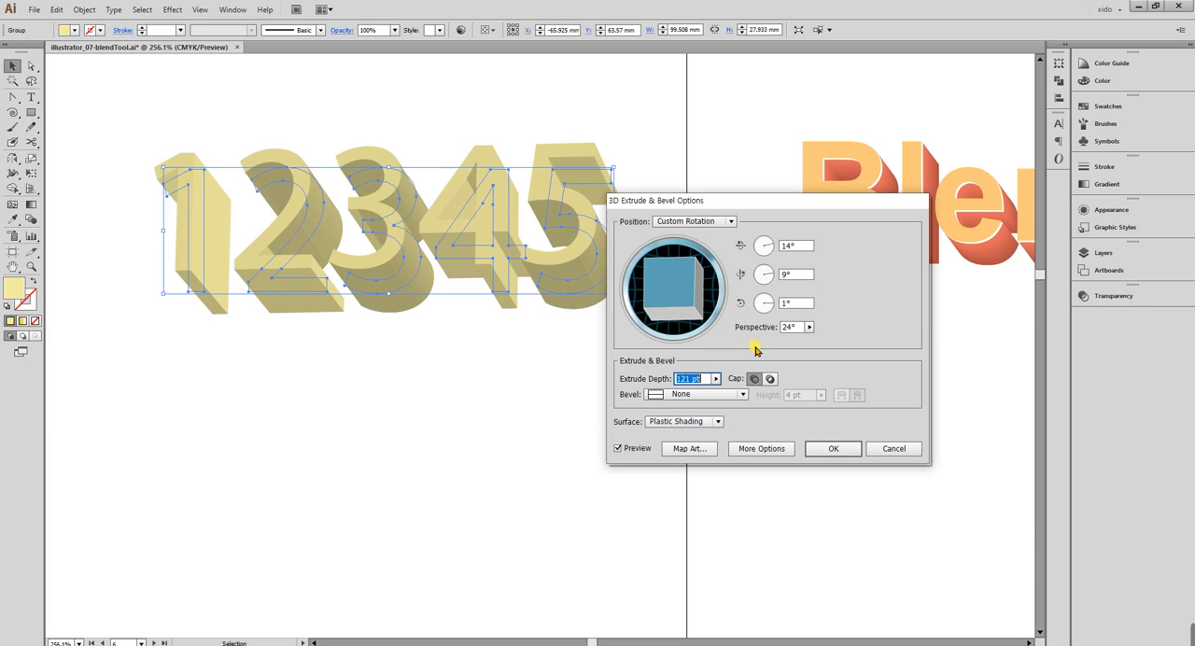
{"action": "left_click", "coordinate": [833, 449]}
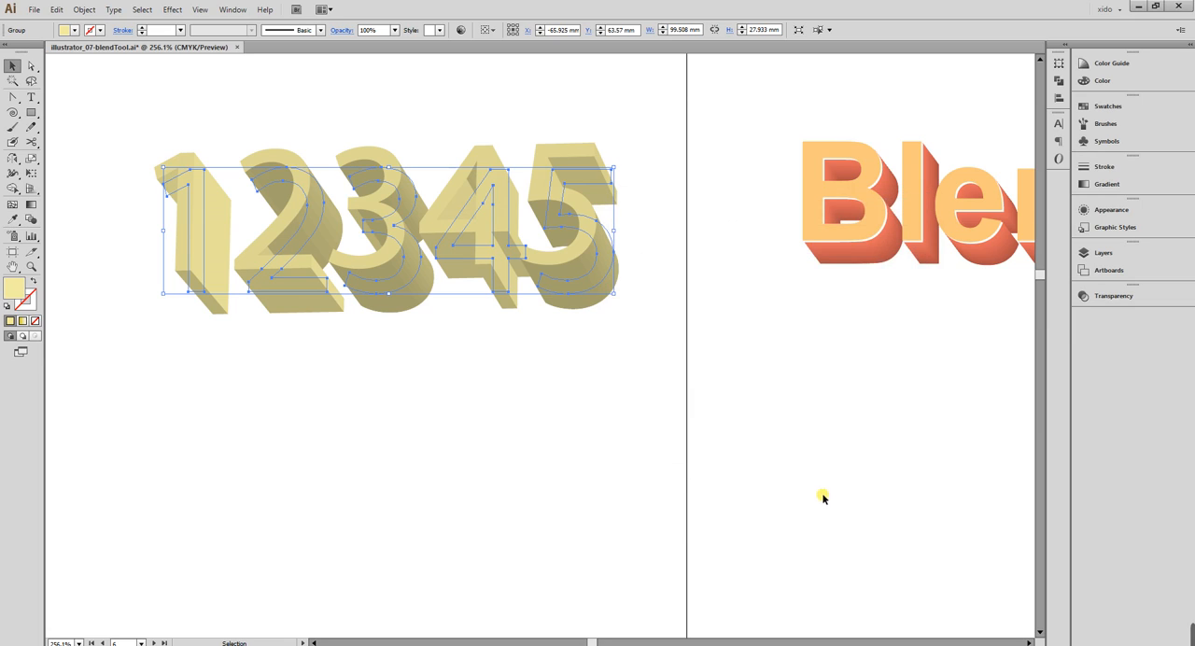
Check the extruded numerals in outline view, return to preview, and expand their appearance.
{"action": "key", "text": "ctrl+y"}
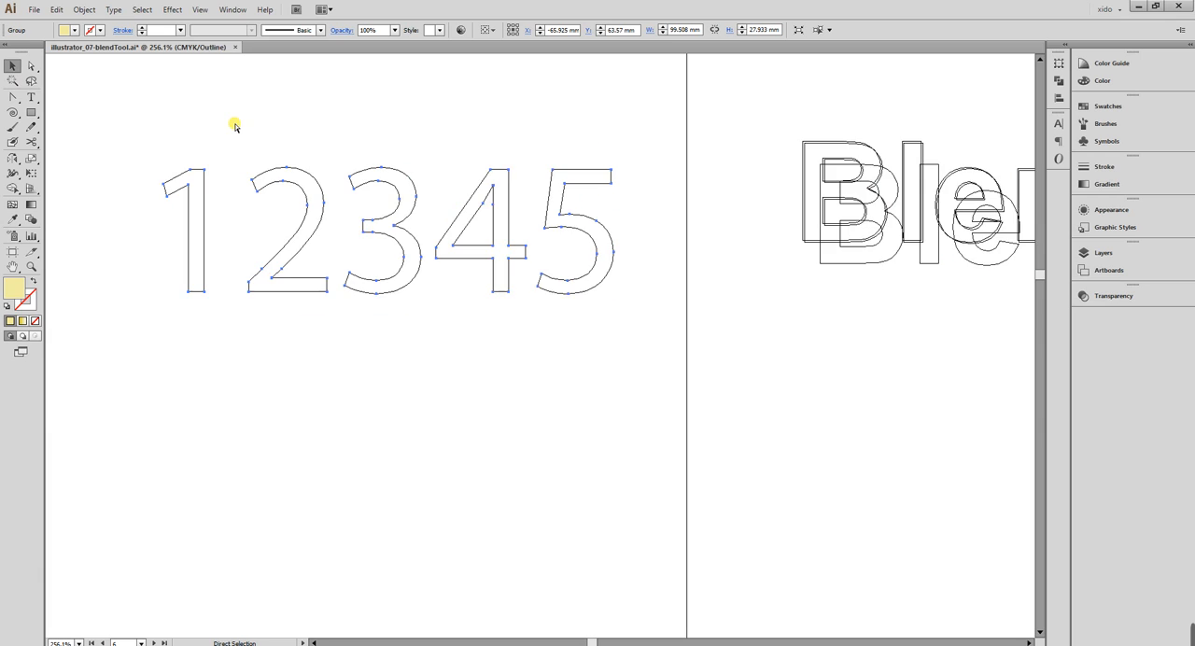
{"action": "key", "text": "ctrl+y"}
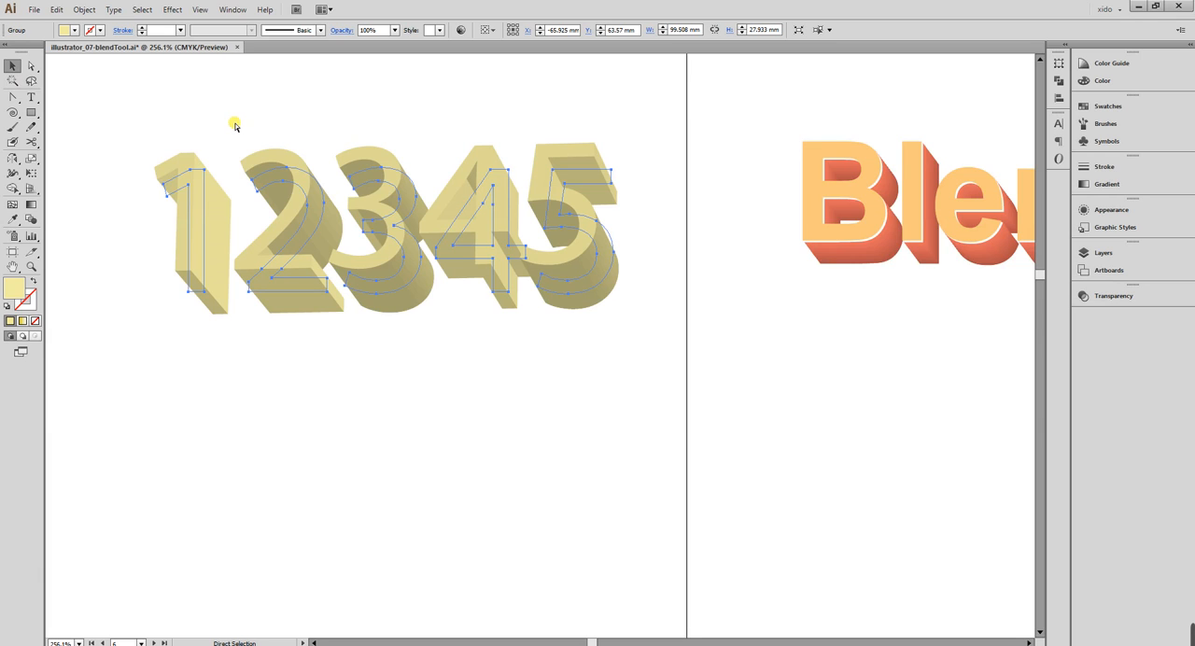
{"action": "key", "text": "v"}
{"action": "left_click", "coordinate": [83, 10]}
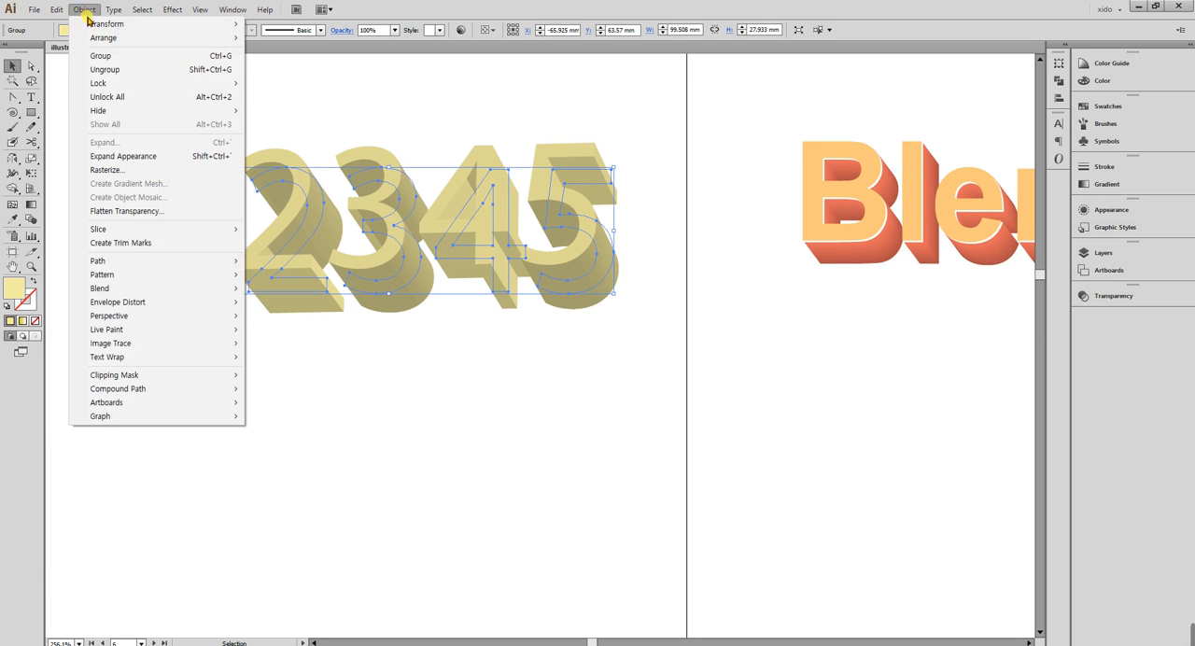
{"action": "left_click", "coordinate": [140, 161]}
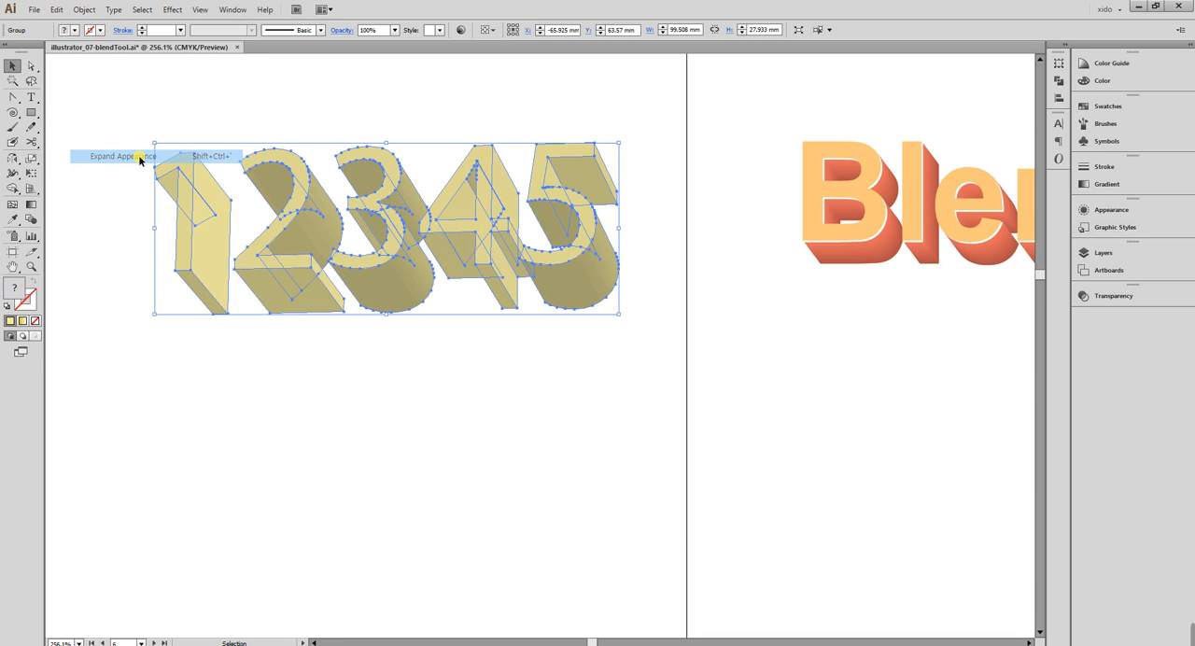
Ungroup the expanded numerals into separate objects and deselect them.
{"action": "key", "text": "ctrl+space"}
{"action": "left_click_drag", "start_coordinate": [138, 103], "coordinate": [708, 377]}
{"action": "left_click_drag", "start_coordinate": [754, 517], "coordinate": [753, 457]}
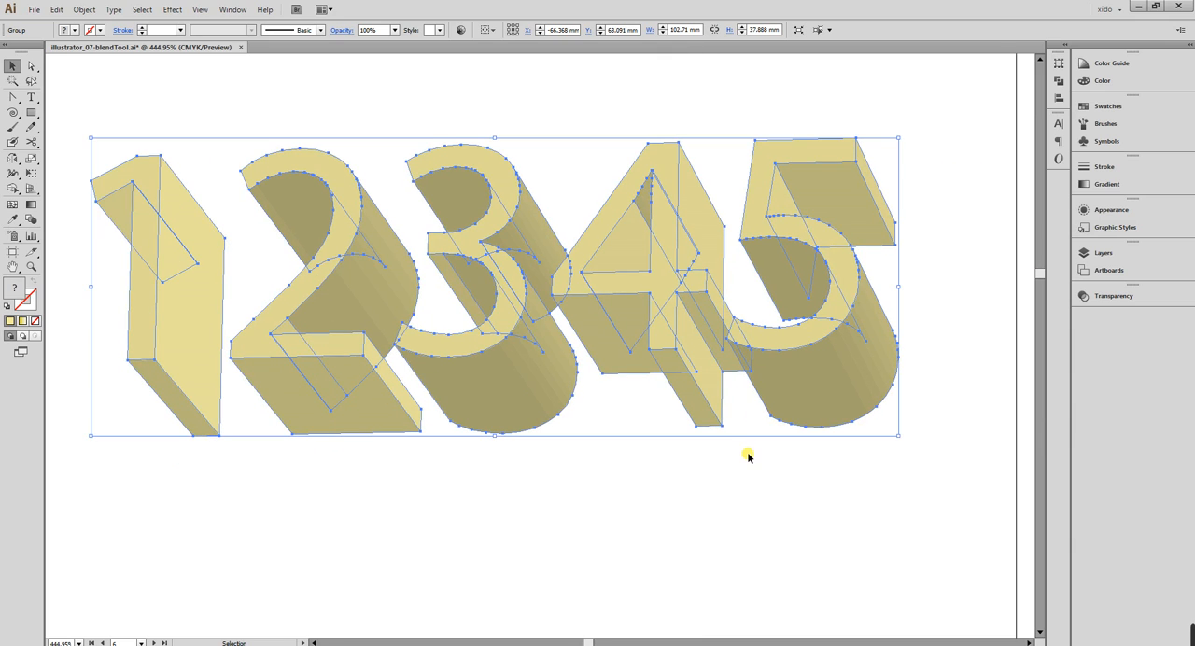
{"action": "key", "text": "ctrl"}
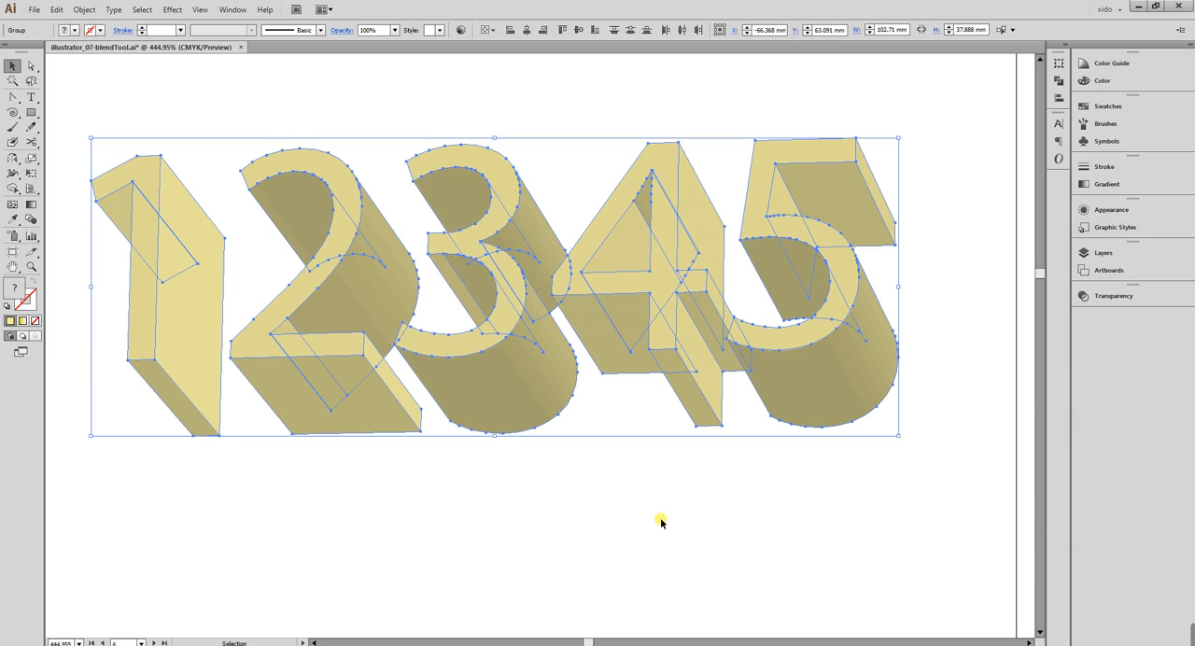
{"action": "left_click", "coordinate": [661, 522]}
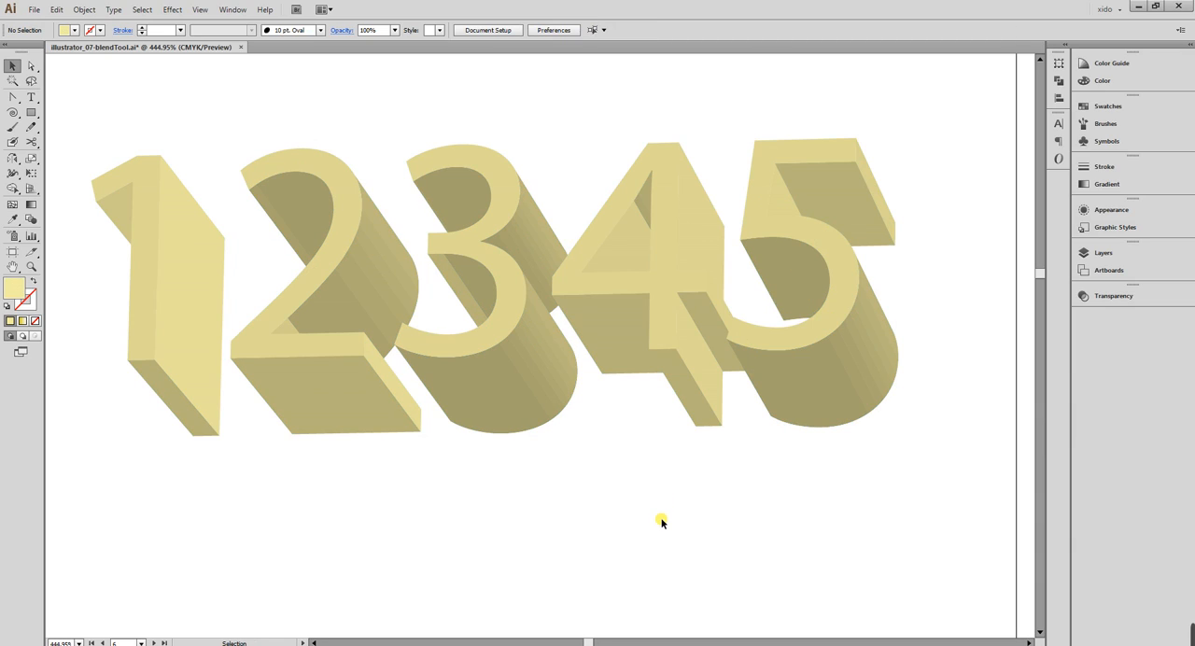
Select the front faces of all five numerals directly and fill them with black, K 100.
{"action": "key", "text": "a"}
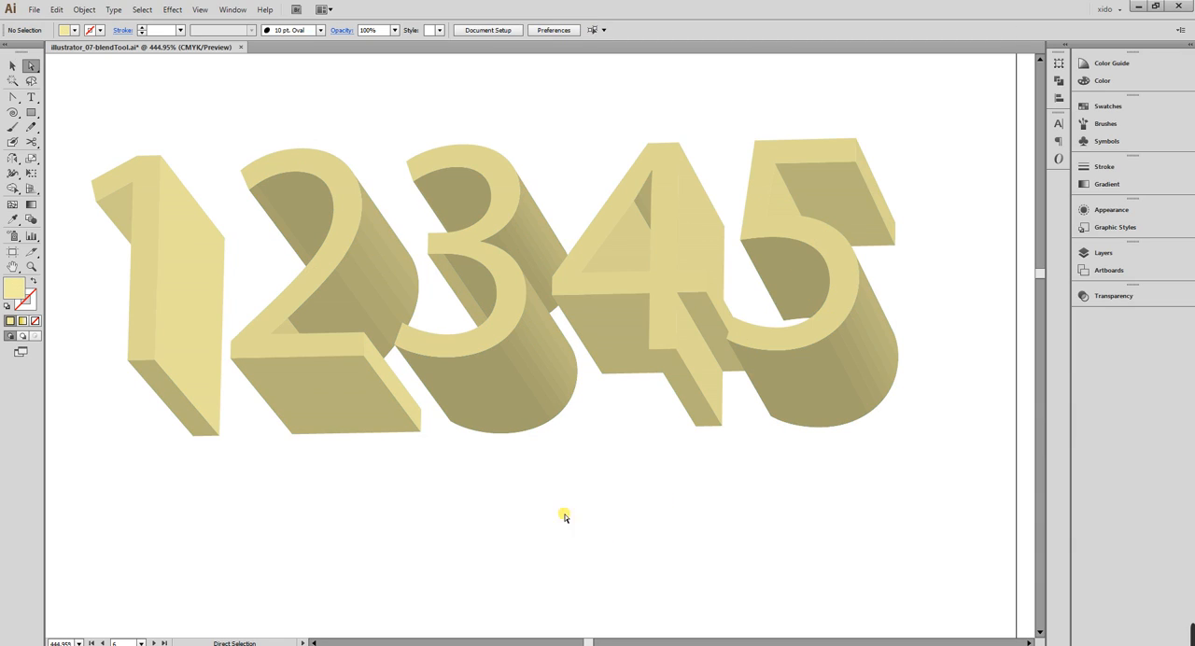
{"action": "left_click", "coordinate": [144, 174]}
{"action": "left_click", "coordinate": [326, 174], "text": "shift"}
{"action": "left_click", "coordinate": [488, 168], "text": "shift"}
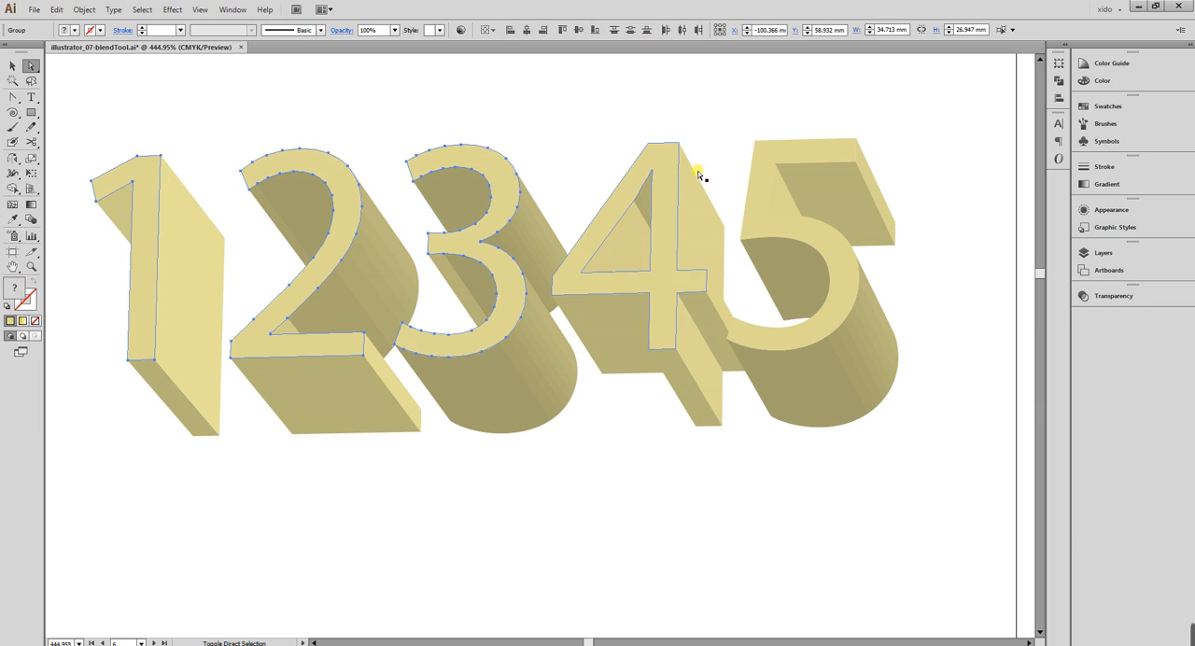
{"action": "left_click", "coordinate": [670, 157], "text": "shift"}
{"action": "left_click", "coordinate": [754, 153], "text": "shift"}
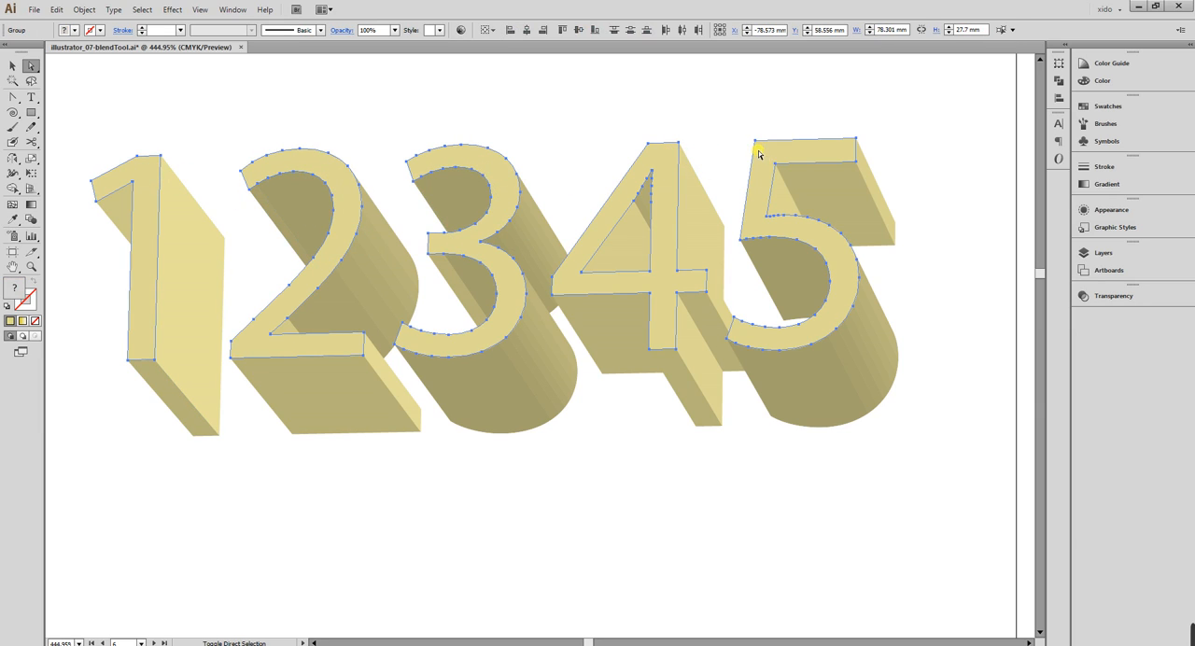
{"action": "left_click", "coordinate": [1111, 82]}
{"action": "left_click", "coordinate": [941, 135]}
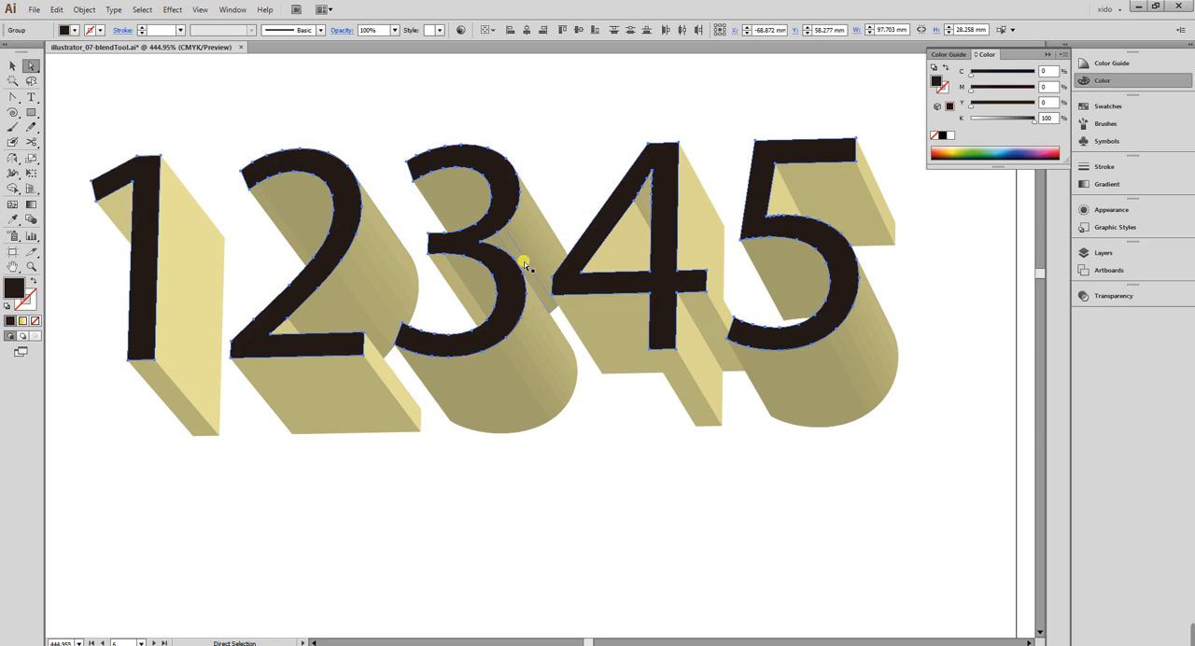
Inspect a side face inside the 3, and check all the expanded numerals in outline view.
{"action": "left_click", "coordinate": [465, 297]}
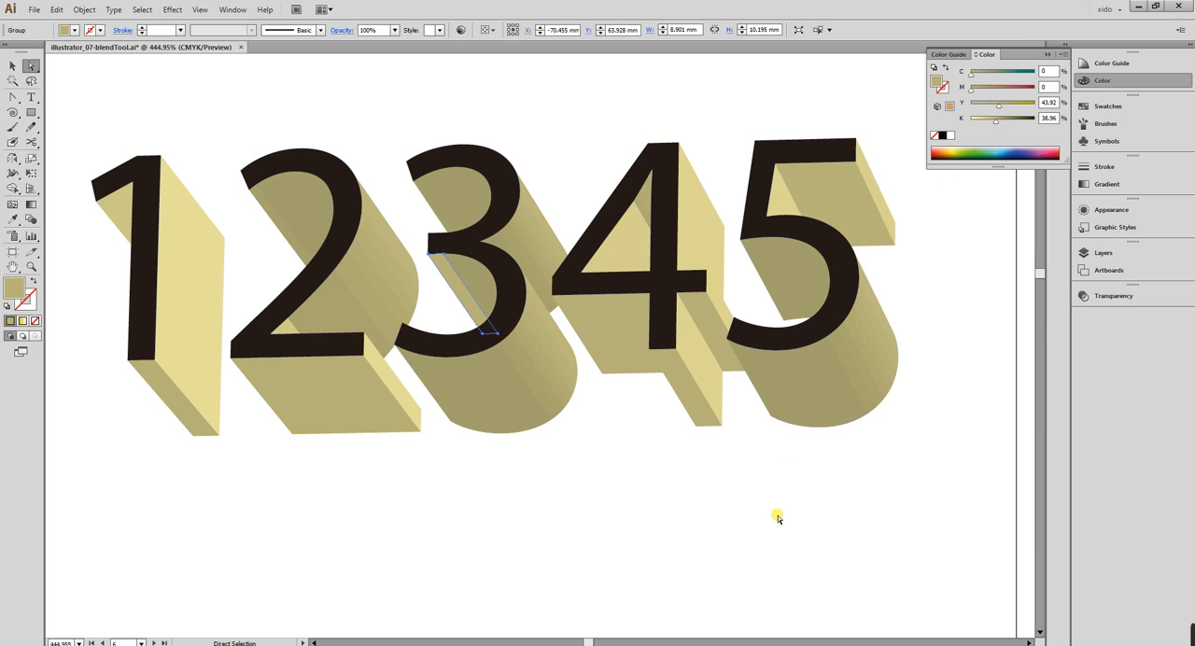
{"action": "left_click", "coordinate": [795, 536]}
{"action": "left_click", "coordinate": [12, 65]}
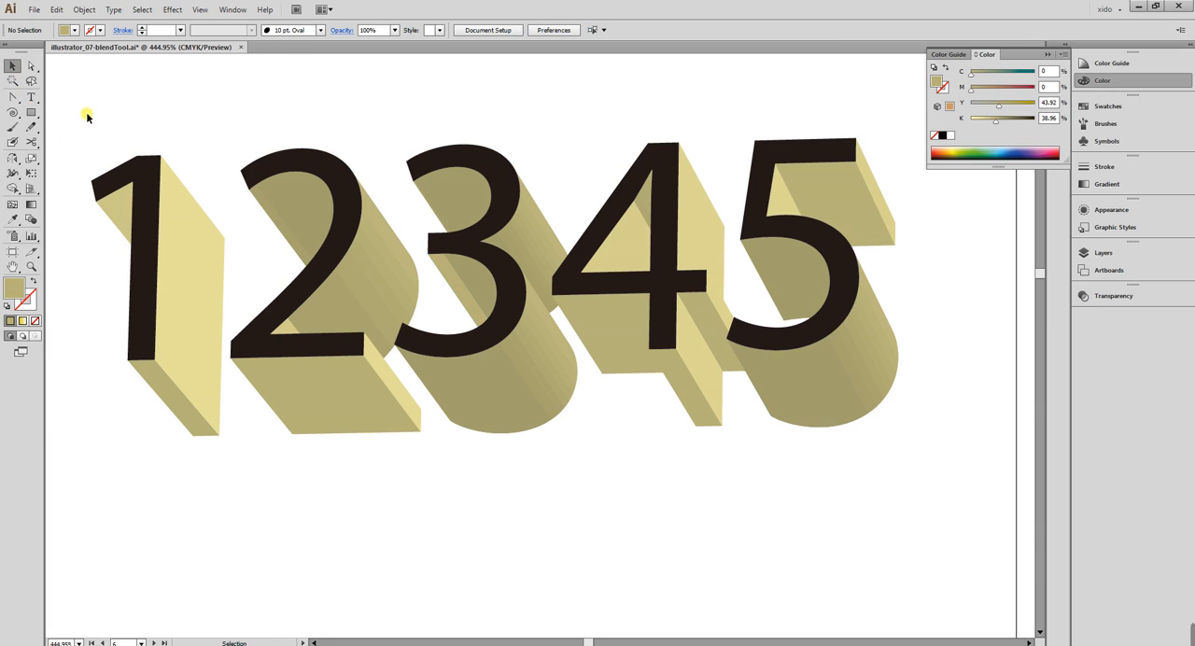
{"action": "left_click_drag", "start_coordinate": [81, 100], "coordinate": [939, 482]}
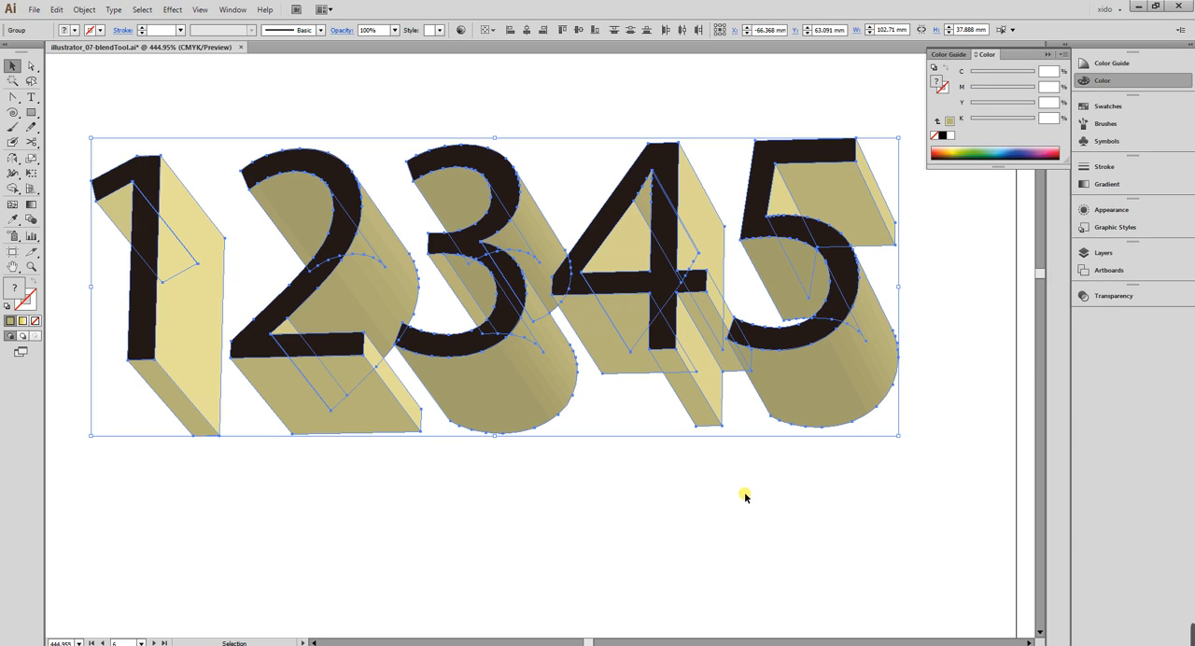
{"action": "key", "text": "ctrl+y"}
{"action": "key", "text": "ctrl+y"}
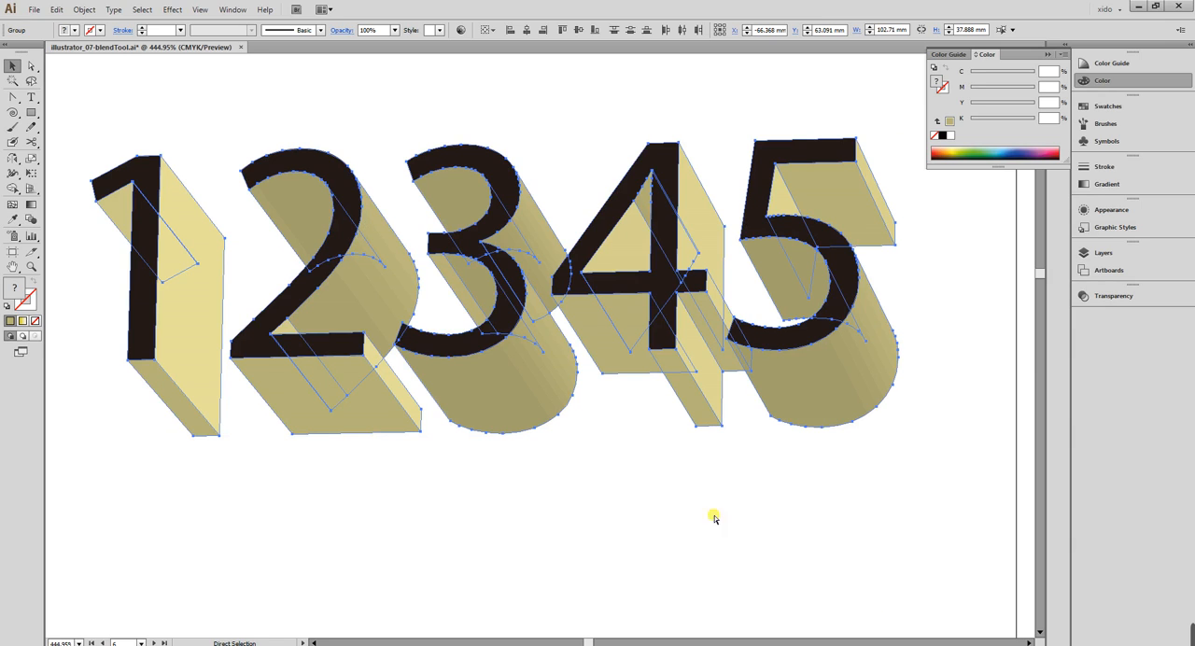
Select the numeral 3 and examine the shaded facets along its curved side closely.
{"action": "left_click", "coordinate": [658, 521]}
{"action": "left_click", "coordinate": [544, 398]}
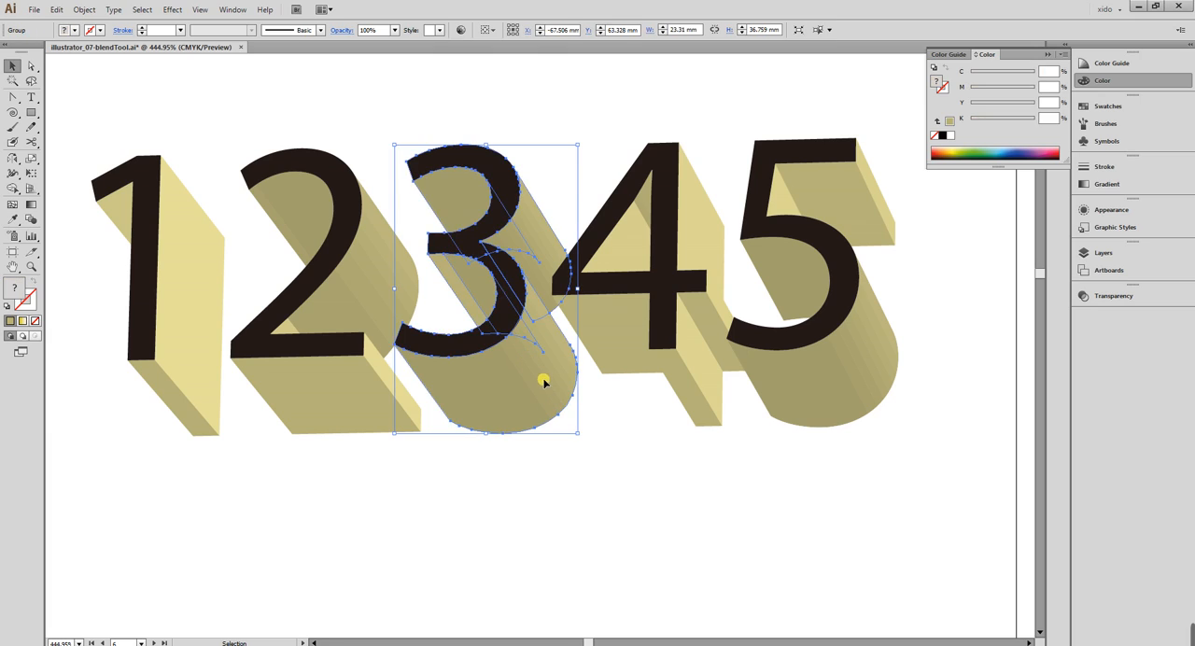
{"action": "key", "text": "ctrl+space"}
{"action": "left_click_drag", "start_coordinate": [458, 289], "coordinate": [596, 425]}
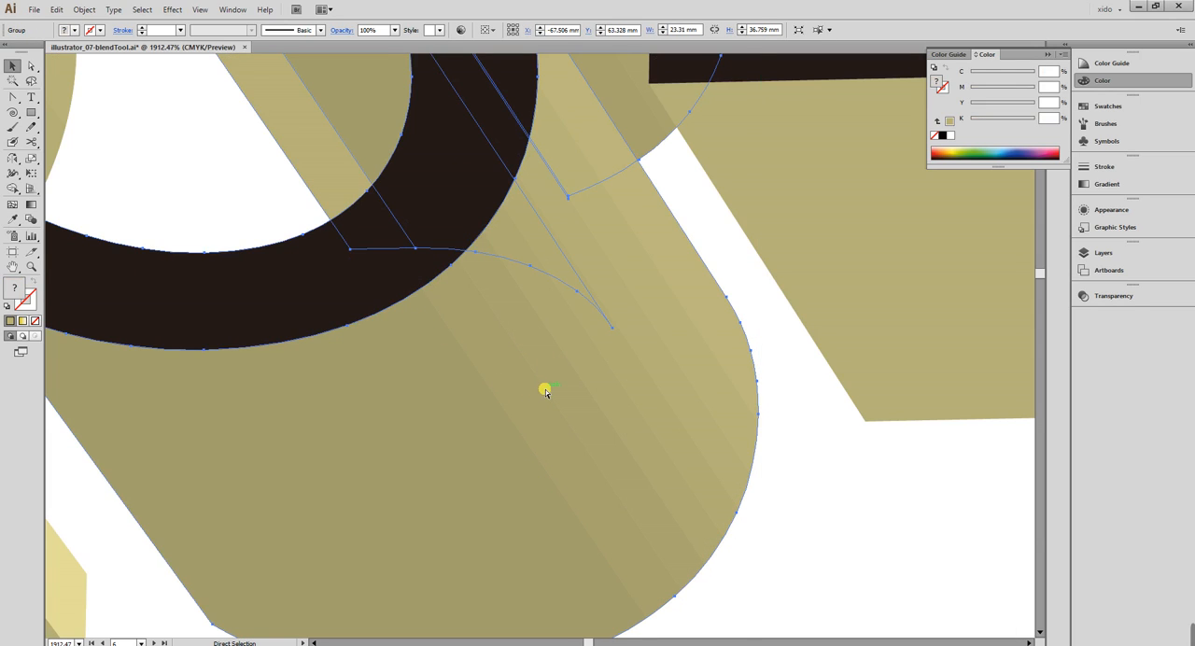
{"action": "key", "text": "ctrl+minus"}
{"action": "key", "text": "ctrl+minus"}
{"action": "key", "text": "ctrl+minus"}
{"action": "key", "text": "ctrl+minus"}
{"action": "key", "text": "ctrl+minus"}
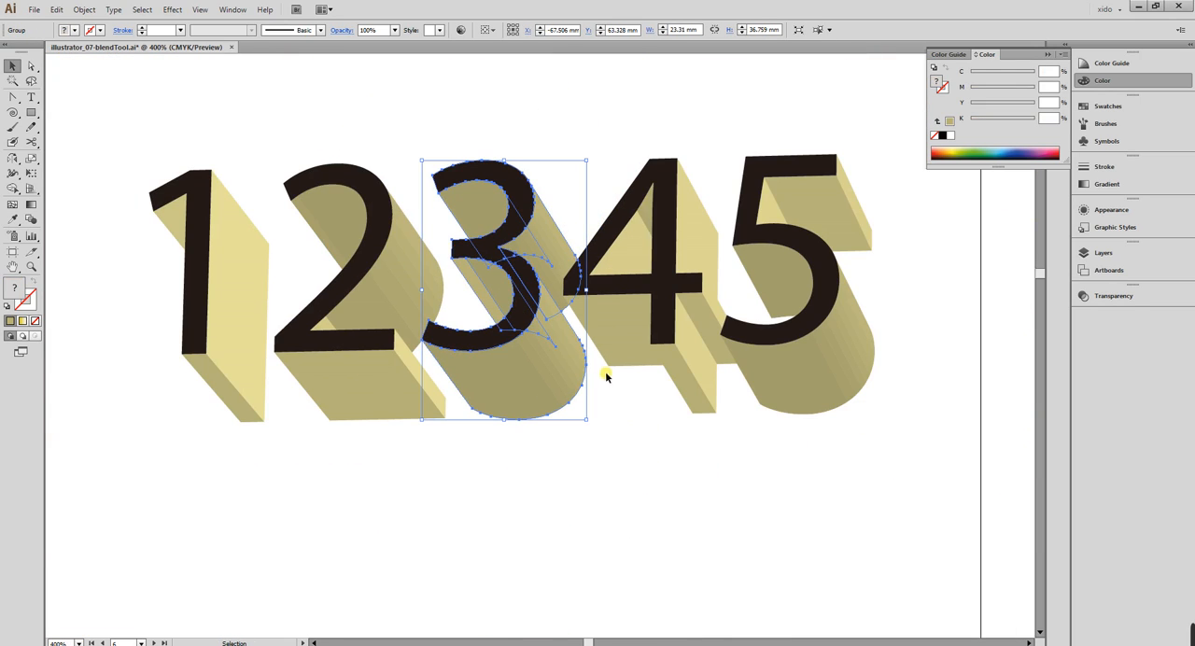
Try ungrouping the numeral 3 and making a clipping mask from its pieces, and undo the attempt.
{"action": "right_click", "coordinate": [546, 374]}
{"action": "left_click", "coordinate": [585, 444]}
{"action": "right_click", "coordinate": [518, 381]}
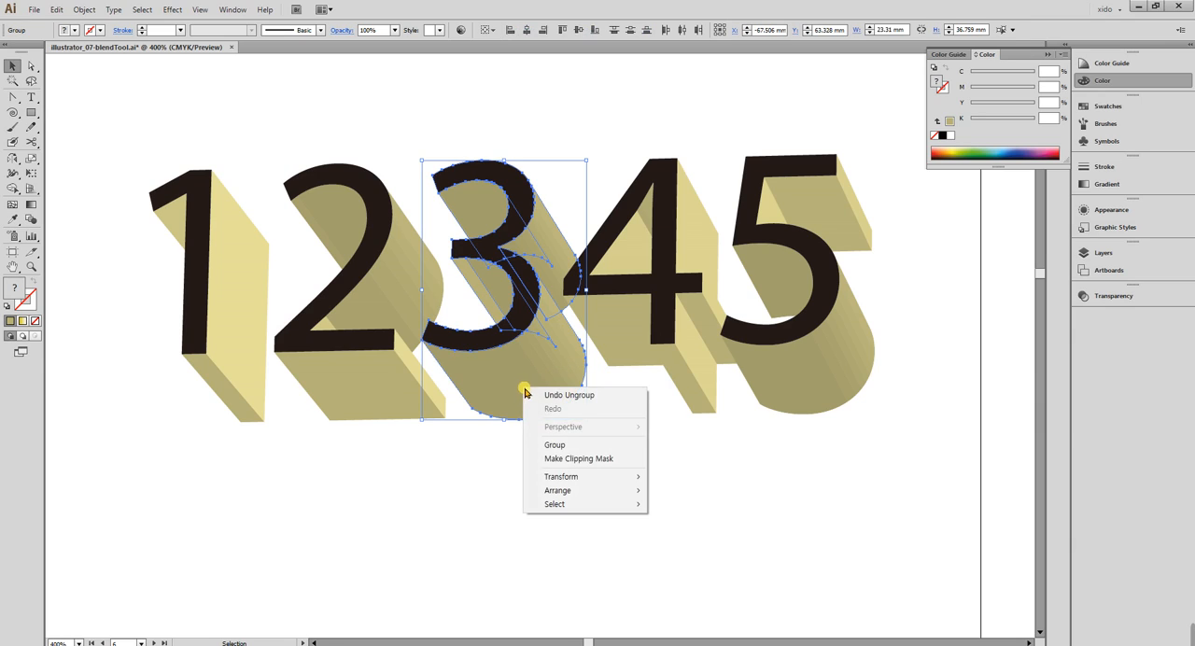
{"action": "left_click", "coordinate": [592, 459]}
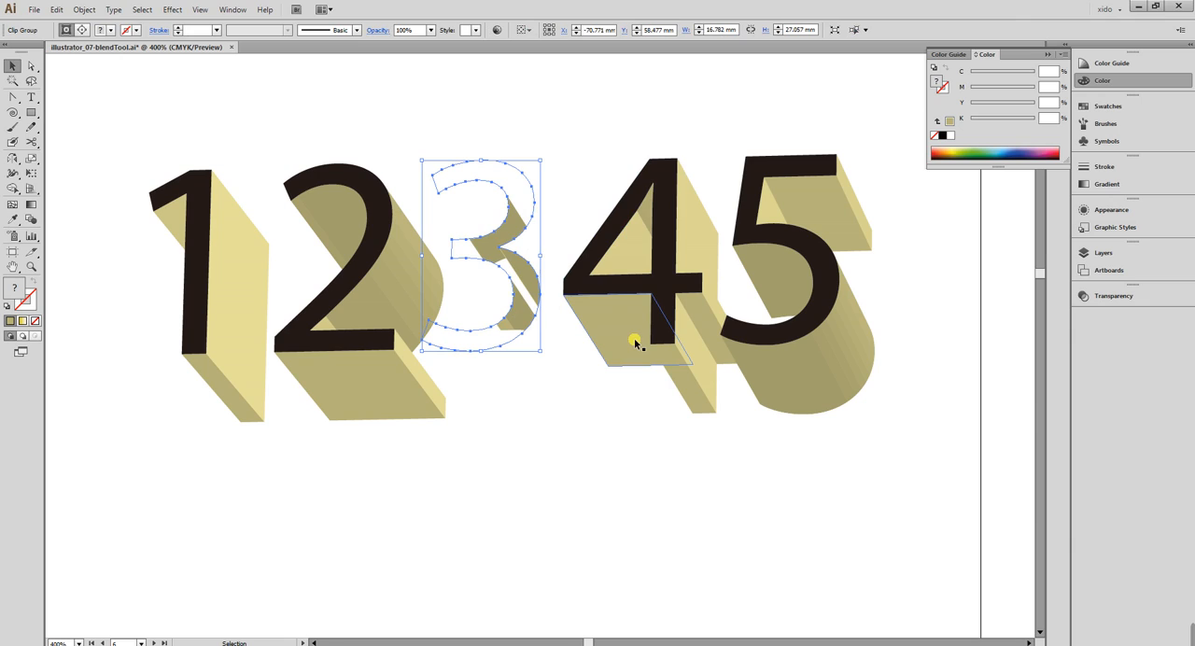
{"action": "key", "text": "ctrl+z"}
{"action": "left_click", "coordinate": [797, 529]}
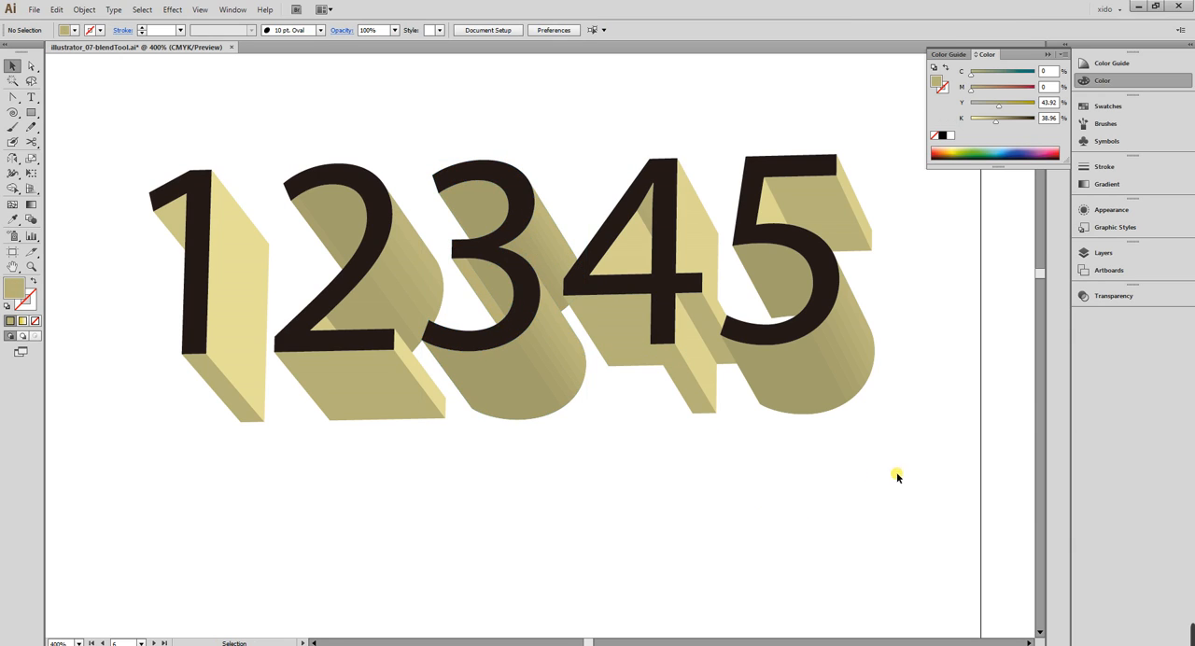
Select the whole group of extruded numerals and examine them together, from a distance and close up.
{"action": "left_click", "coordinate": [189, 171]}
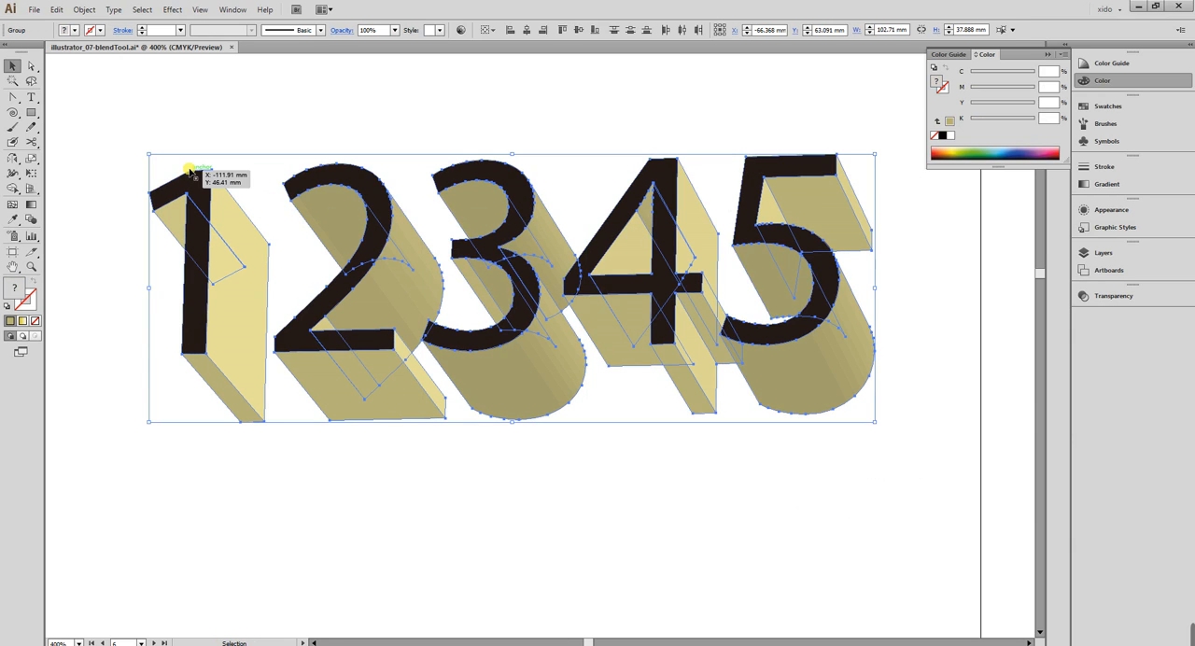
{"action": "key", "text": "a"}
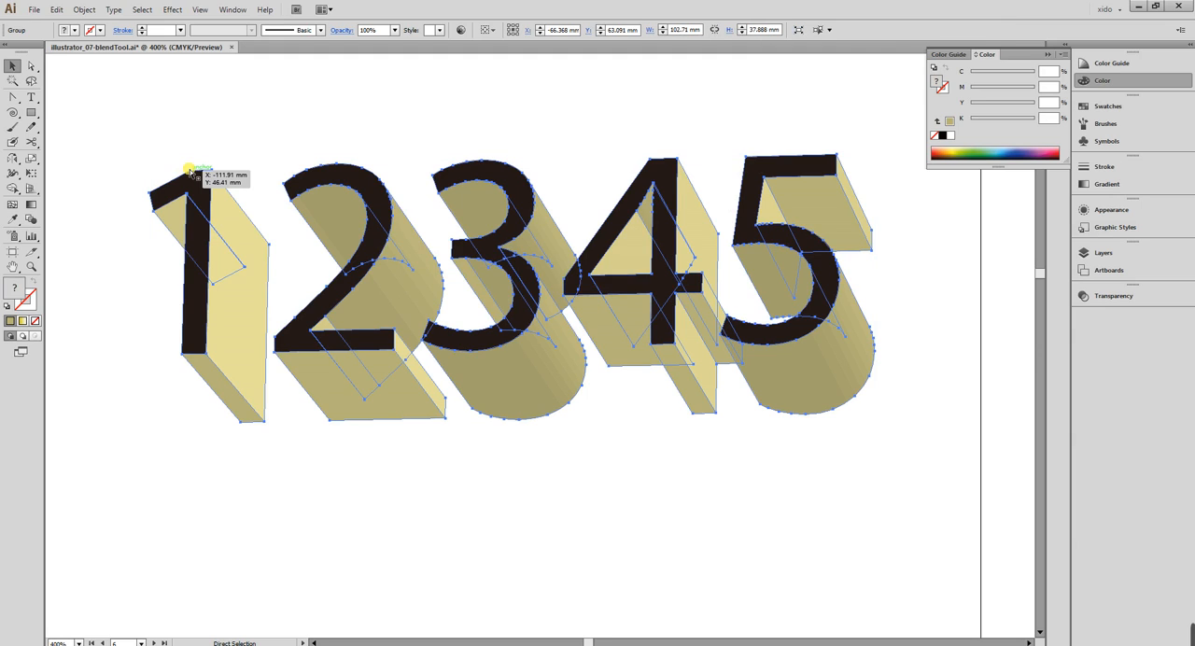
{"action": "key", "text": "ctrl+minus"}
{"action": "key", "text": "ctrl+minus"}
{"action": "left_click", "coordinate": [270, 175]}
{"action": "key", "text": "ctrl+space"}
{"action": "left_click_drag", "start_coordinate": [289, 181], "coordinate": [794, 461]}
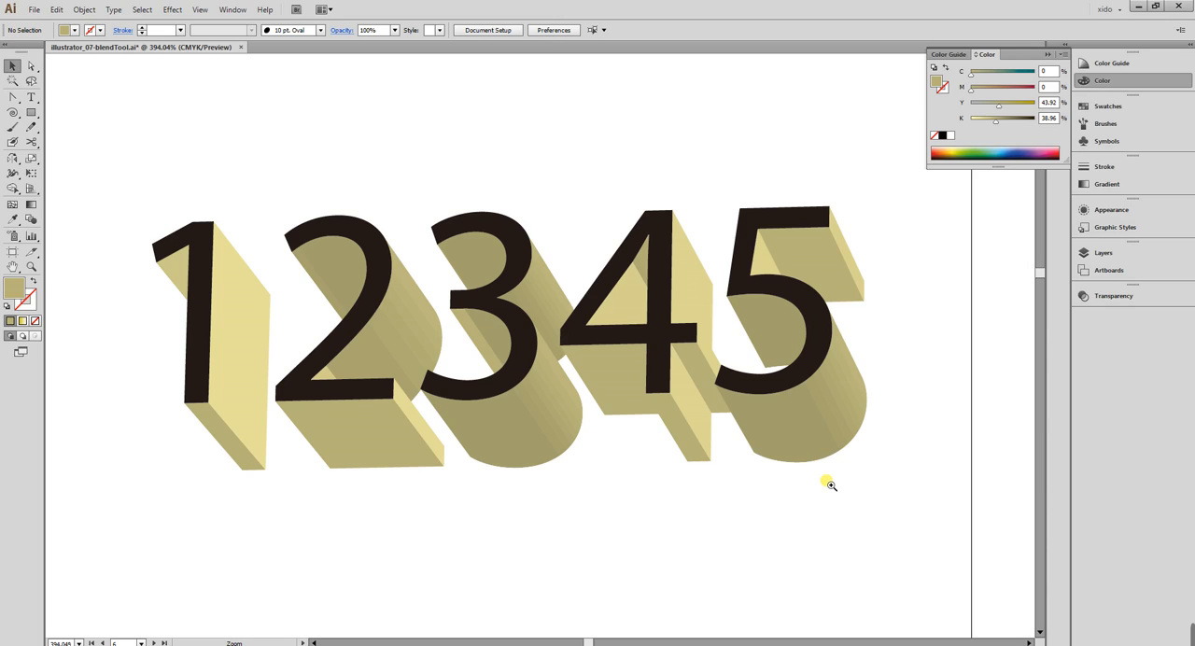
Add the point text "xido class" in the blank area below the "Blend Text" artwork.
{"action": "key", "text": "ctrl+minus"}
{"action": "key", "text": "ctrl+minus"}
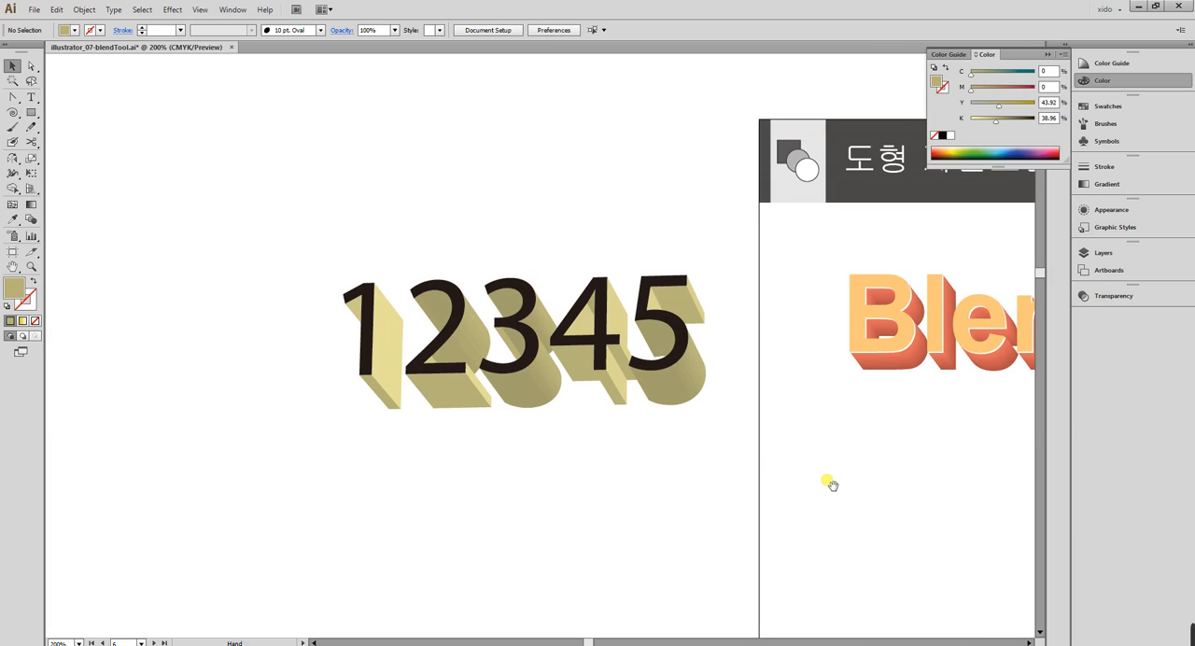
{"action": "left_click_drag", "start_coordinate": [860, 499], "coordinate": [182, 358]}
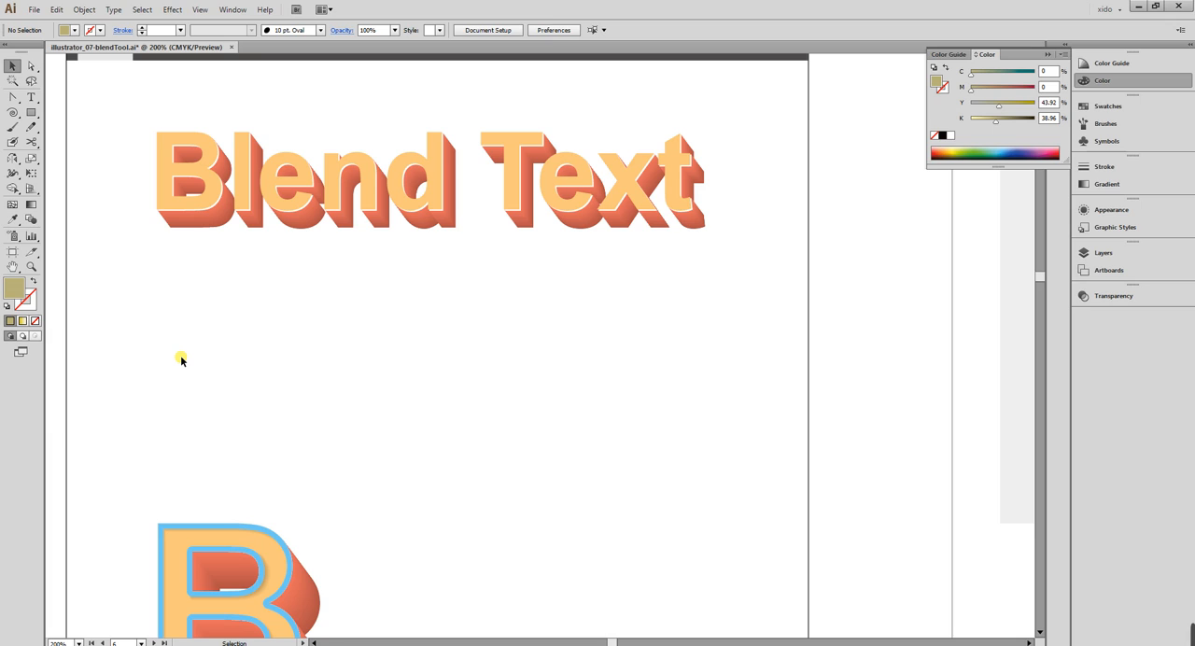
{"action": "left_click_drag", "start_coordinate": [114, 138], "coordinate": [845, 504]}
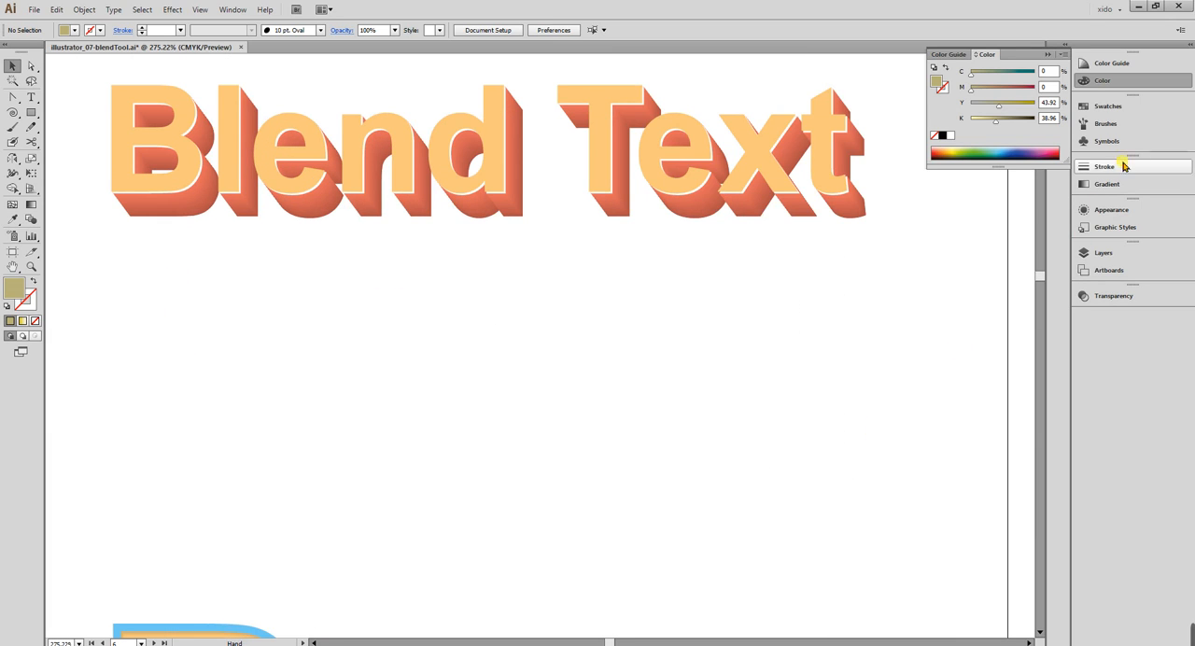
{"action": "left_click", "coordinate": [1140, 80]}
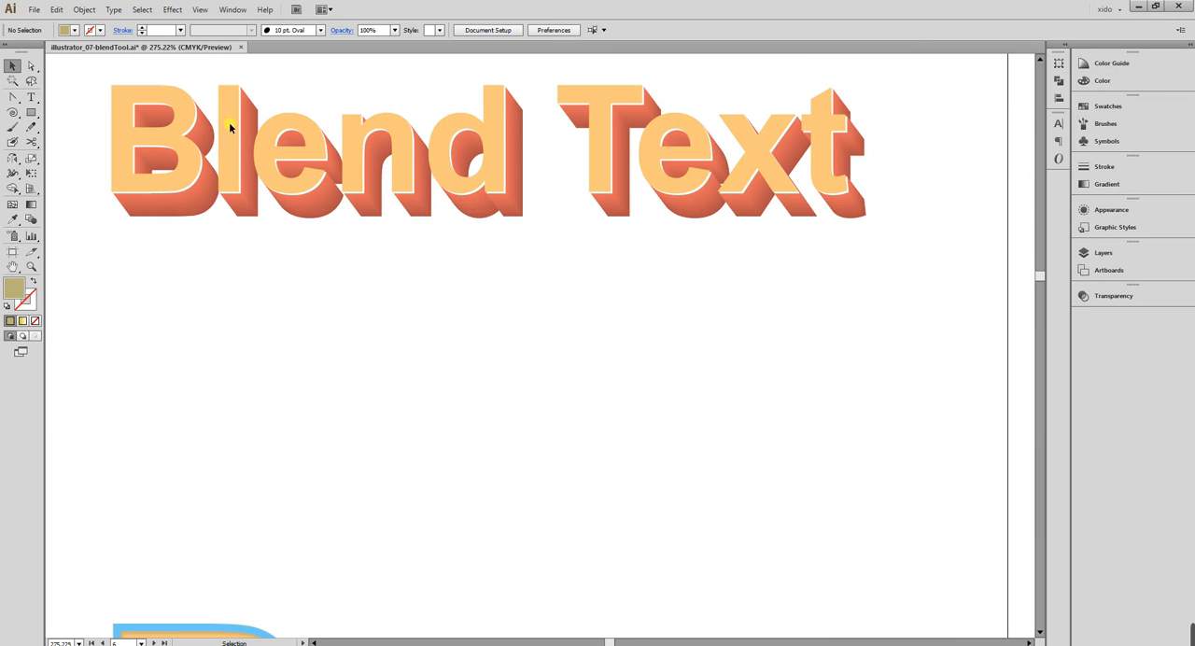
{"action": "left_click", "coordinate": [31, 97]}
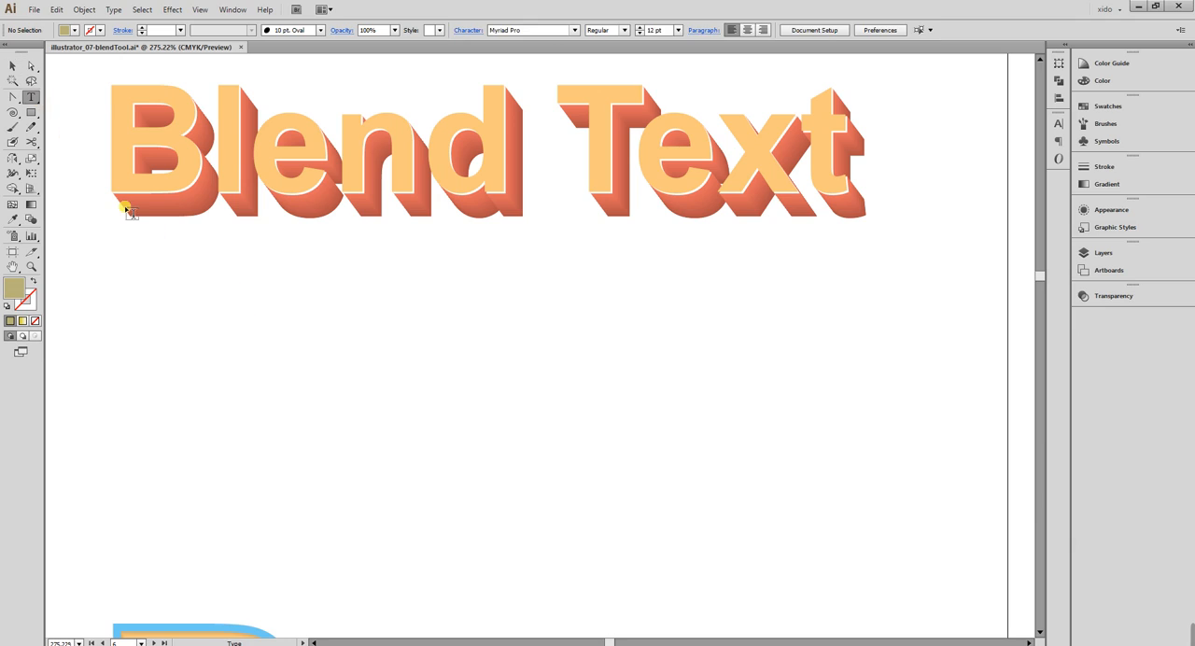
{"action": "left_click", "coordinate": [164, 319]}
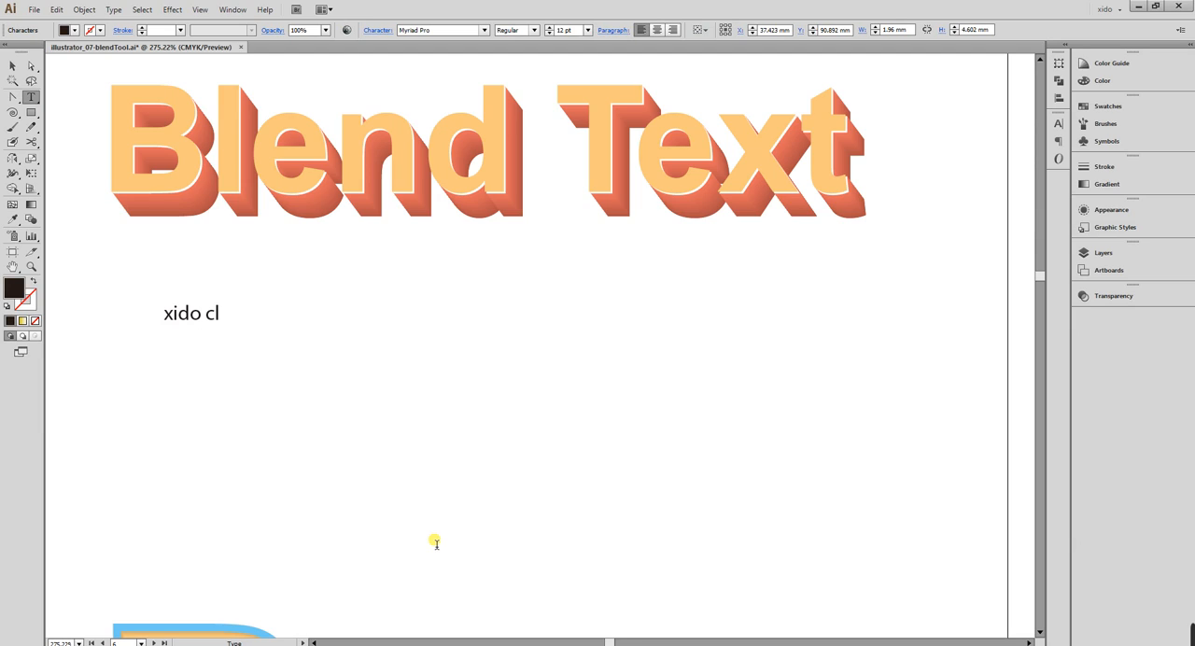
{"action": "key", "text": "Escape"}
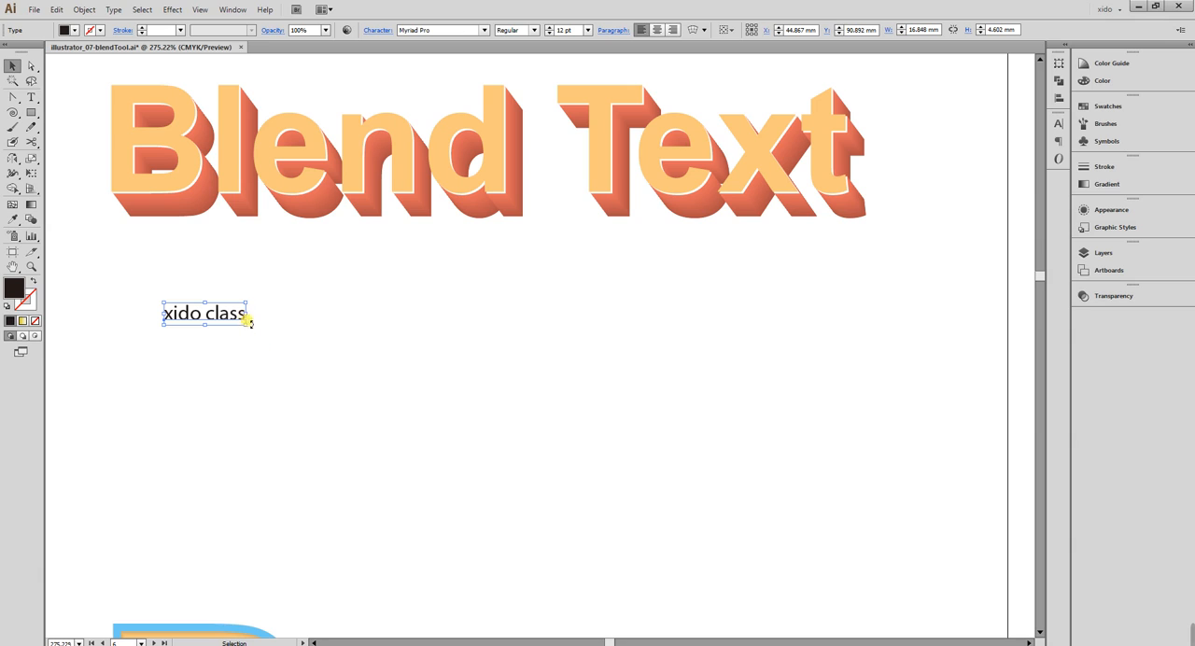
Enlarge the "xido class" text to about 156 mm wide and position it beneath the "Blend Text" artwork.
{"action": "left_click_drag", "start_coordinate": [248, 321], "coordinate": [474, 379]}
{"action": "left_click_drag", "start_coordinate": [799, 477], "coordinate": [920, 509]}
{"action": "left_click_drag", "start_coordinate": [773, 439], "coordinate": [744, 423]}
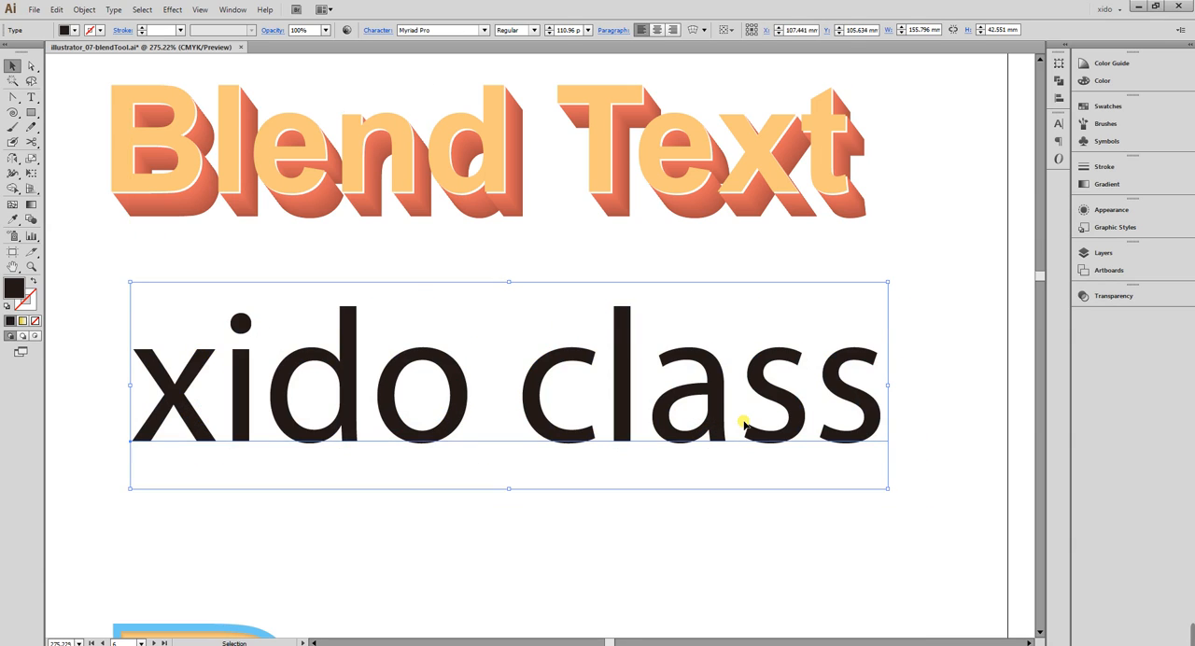
Set the "xido class" text to the Semibold font style, and try All Caps on it before reverting to lowercase.
{"action": "left_click", "coordinate": [1058, 123]}
{"action": "left_click", "coordinate": [1035, 146]}
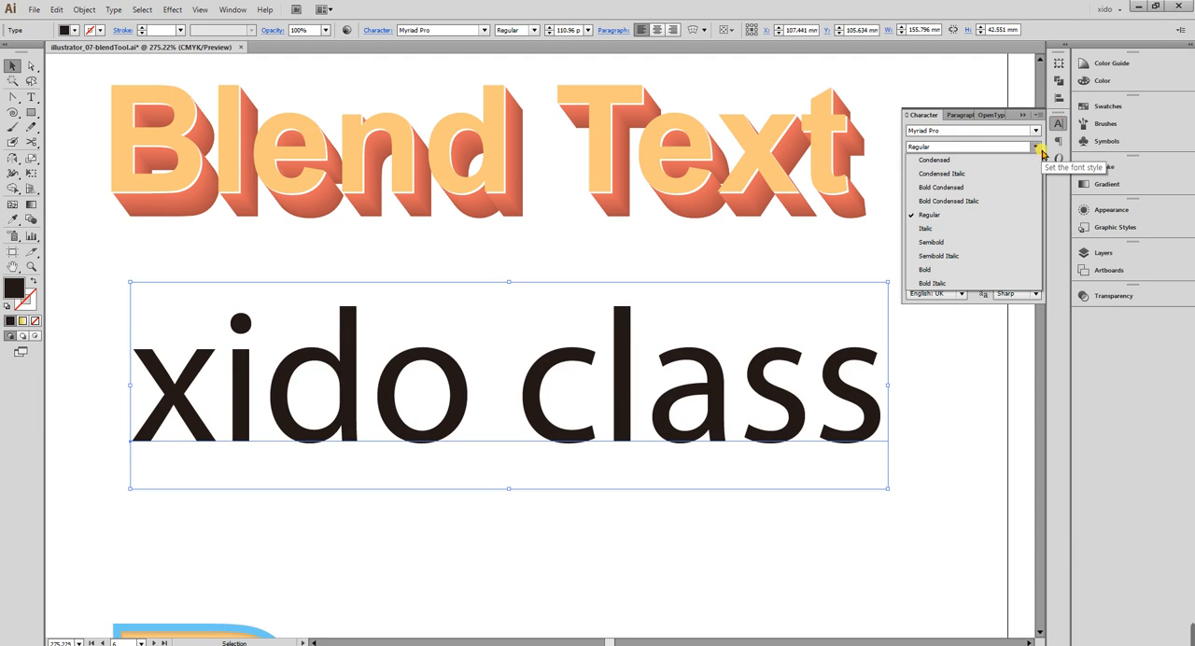
{"action": "left_click", "coordinate": [1001, 245]}
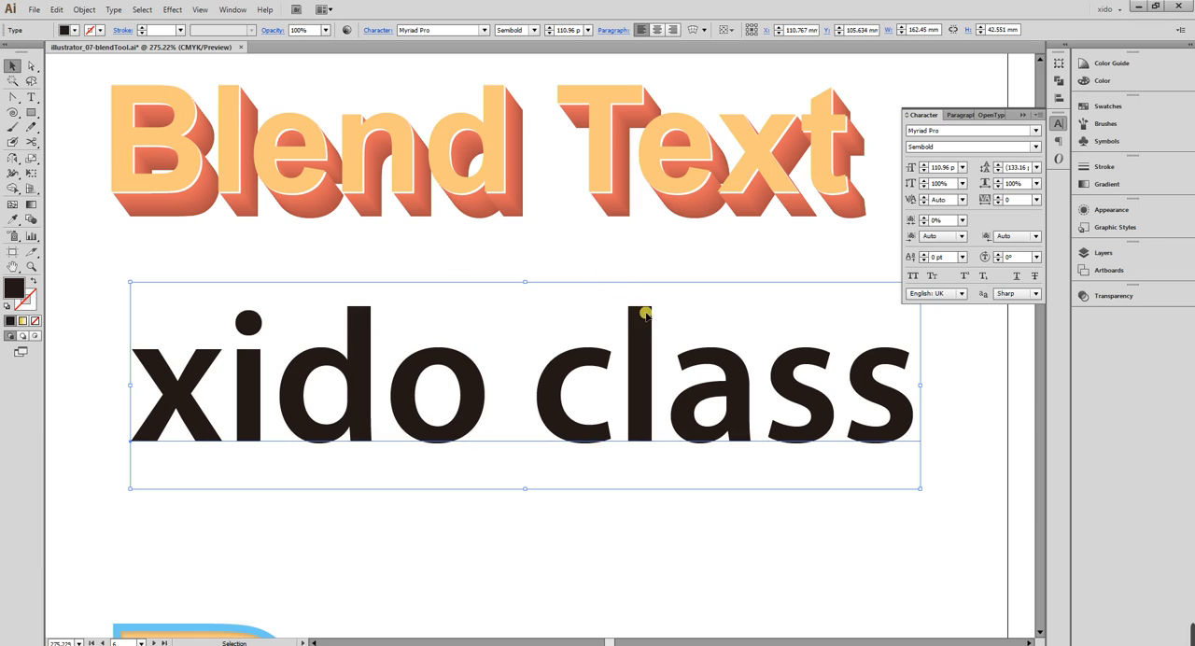
{"action": "left_click", "coordinate": [913, 275]}
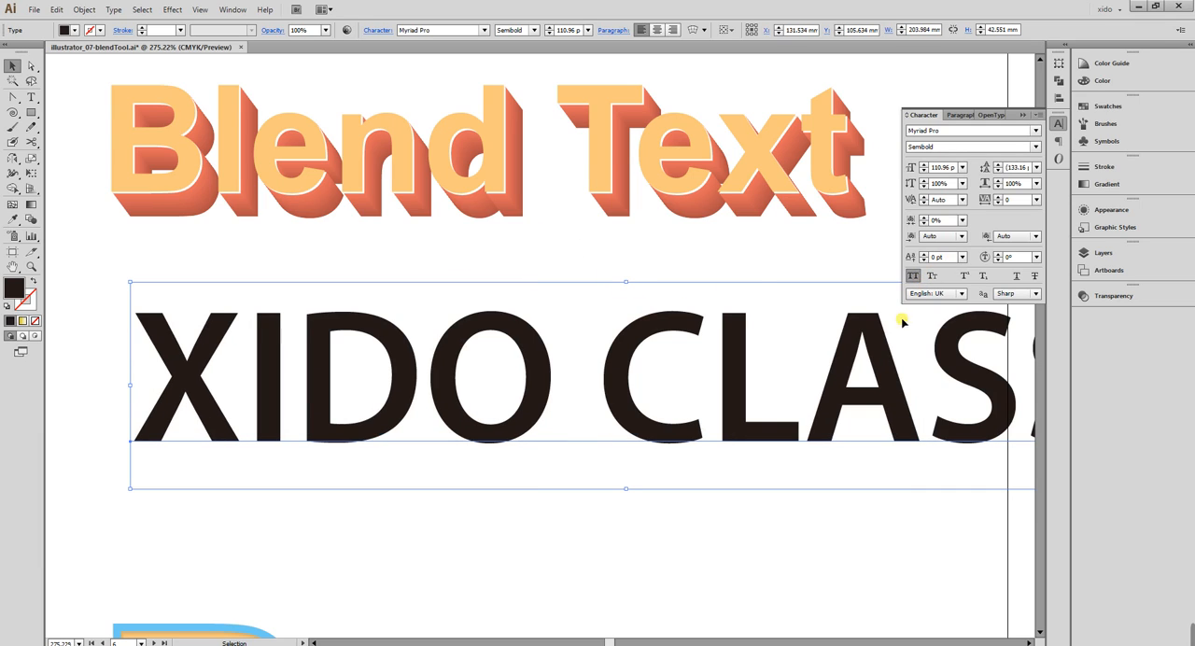
{"action": "left_click", "coordinate": [912, 275]}
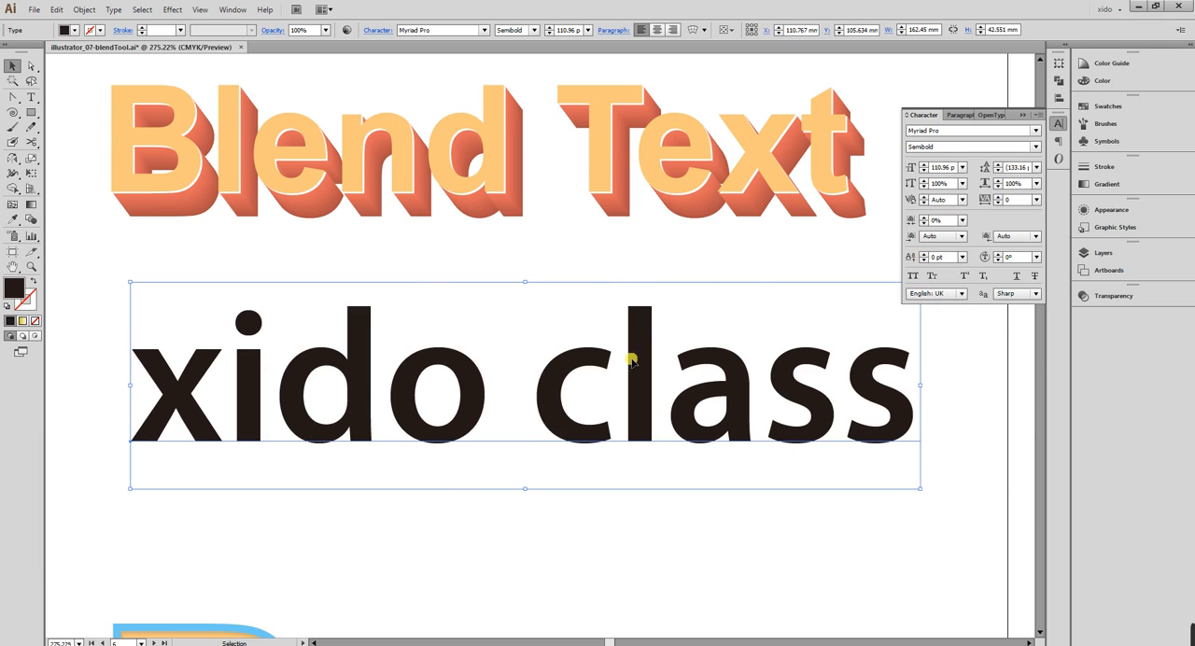
Convert the "xido class" text into outlined shapes with Expand, keeping the default options.
{"action": "left_click", "coordinate": [84, 10]}
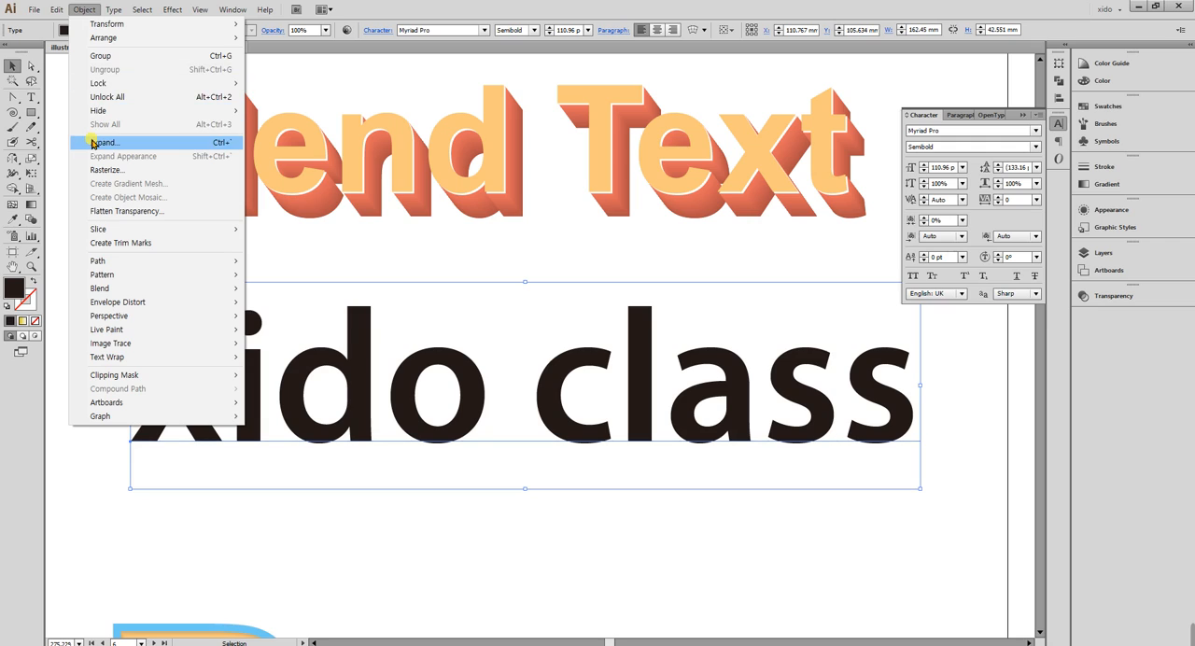
{"action": "mouse_move", "coordinate": [113, 11]}
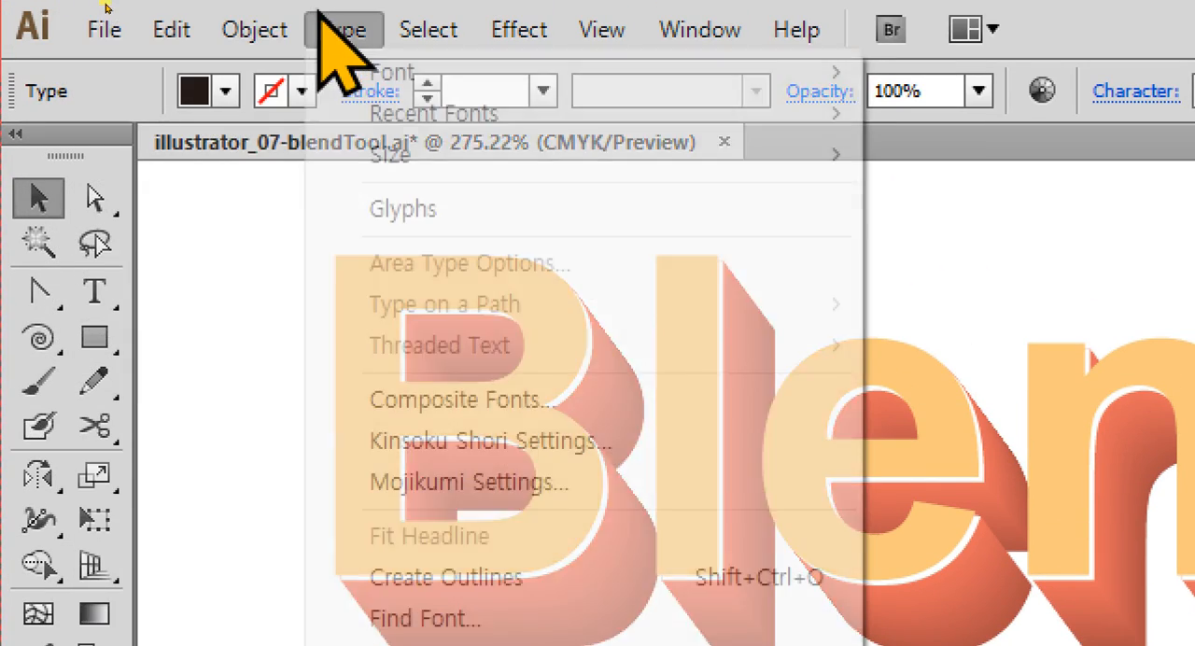
{"action": "mouse_move", "coordinate": [251, 16]}
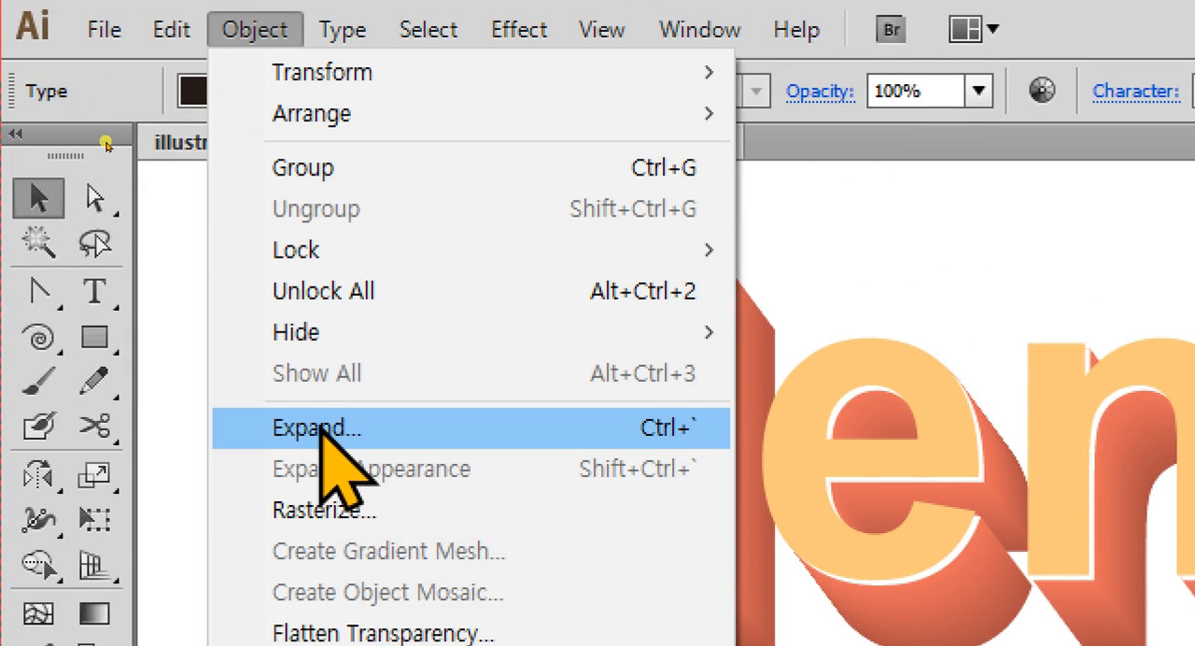
{"action": "left_click", "coordinate": [322, 430]}
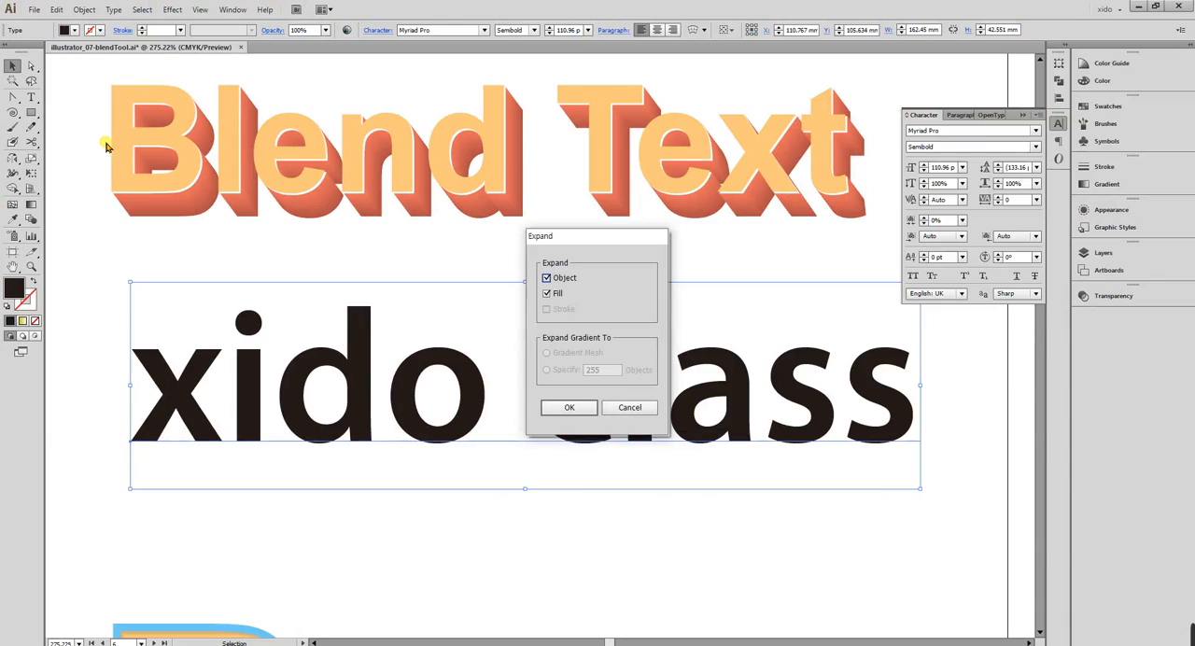
{"action": "key", "text": "Return"}
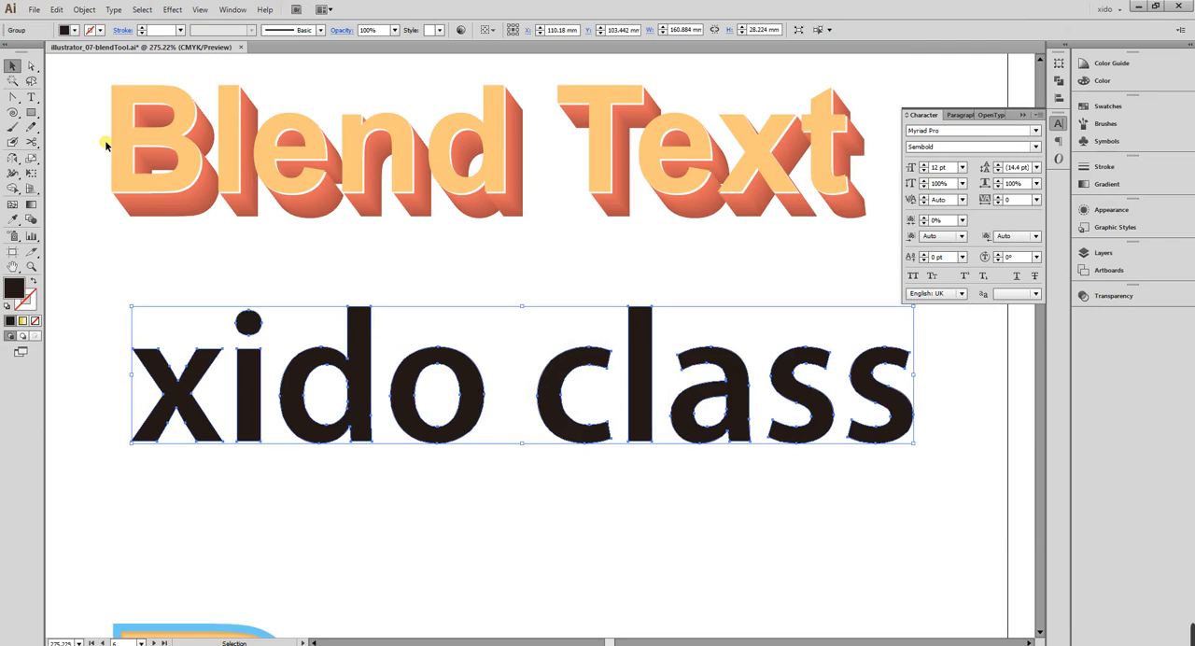
{"action": "left_click", "coordinate": [1058, 121]}
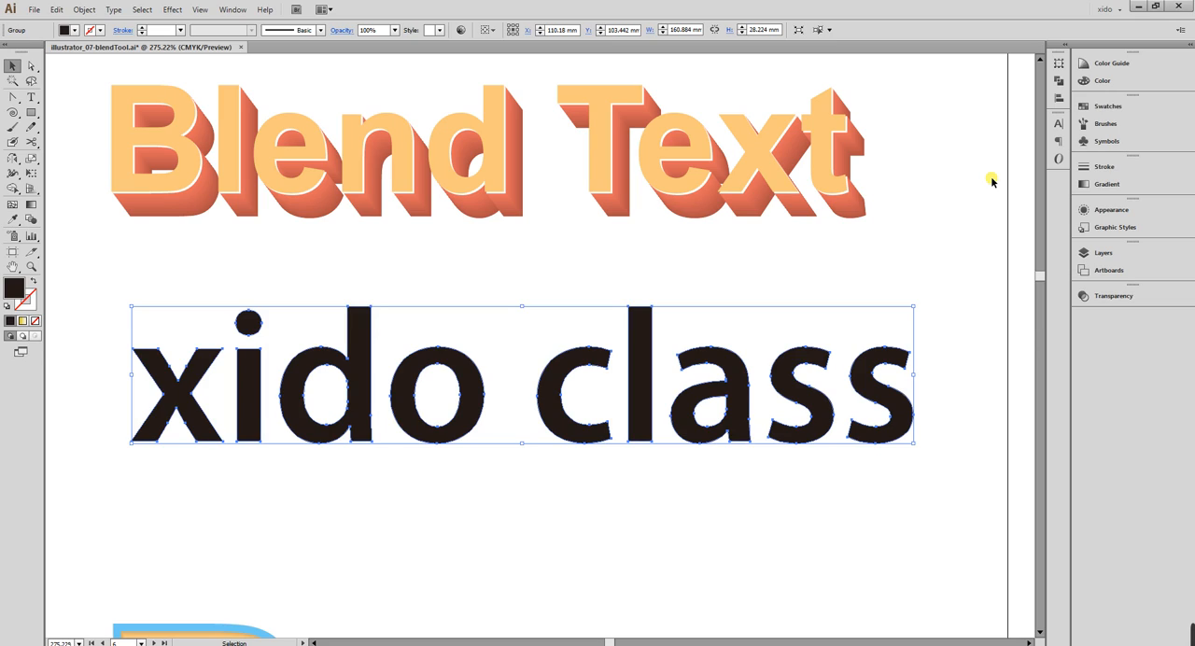
Move the outlined "xido class" text straight down about 18 mm, farther from the "Blend Text" artwork.
{"action": "left_click", "coordinate": [802, 274]}
{"action": "left_click", "coordinate": [635, 376]}
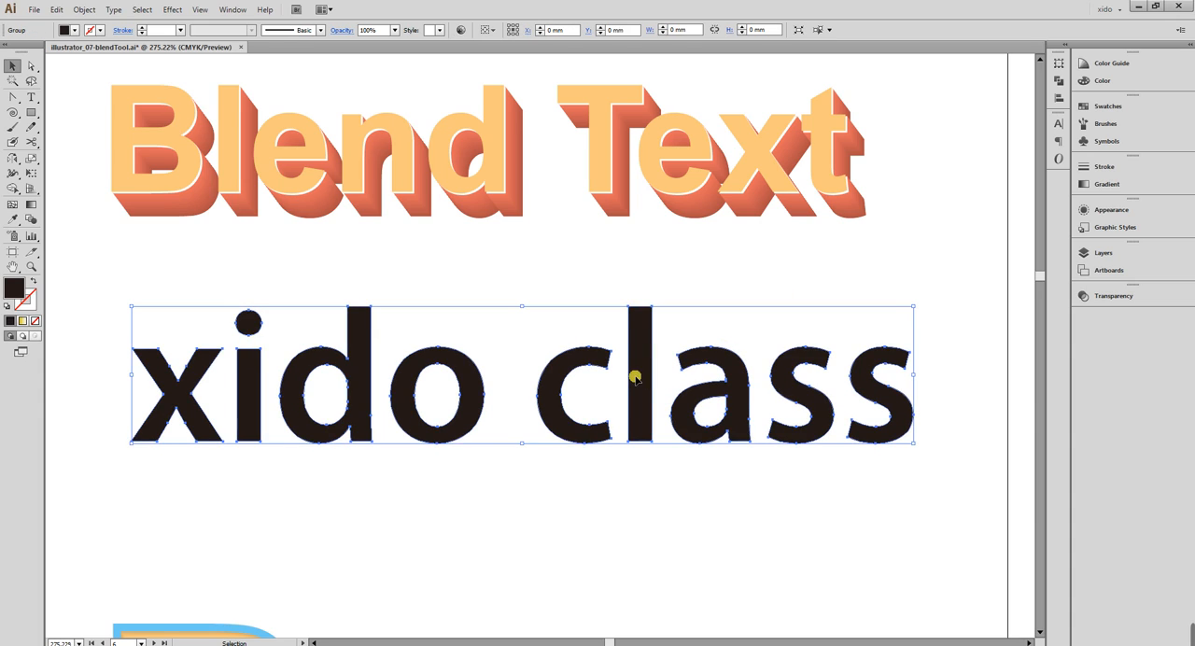
{"action": "scroll", "coordinate": [634, 376], "scroll_direction": "down", "scroll_amount": 2}
{"action": "left_click_drag", "start_coordinate": [642, 345], "coordinate": [651, 435]}
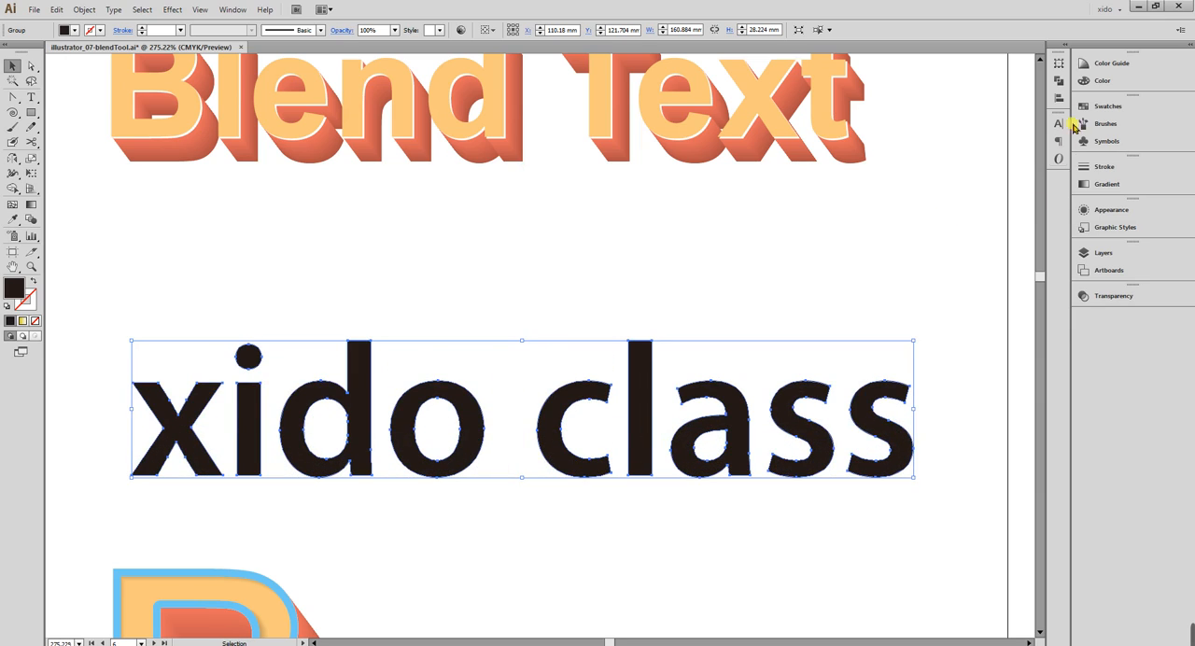
Fill the outlined "xido class" text with dark magenta, C 34, M 100, Y 33, K 18.
{"action": "left_click", "coordinate": [1099, 81]}
{"action": "left_click_drag", "start_coordinate": [1026, 121], "coordinate": [989, 110]}
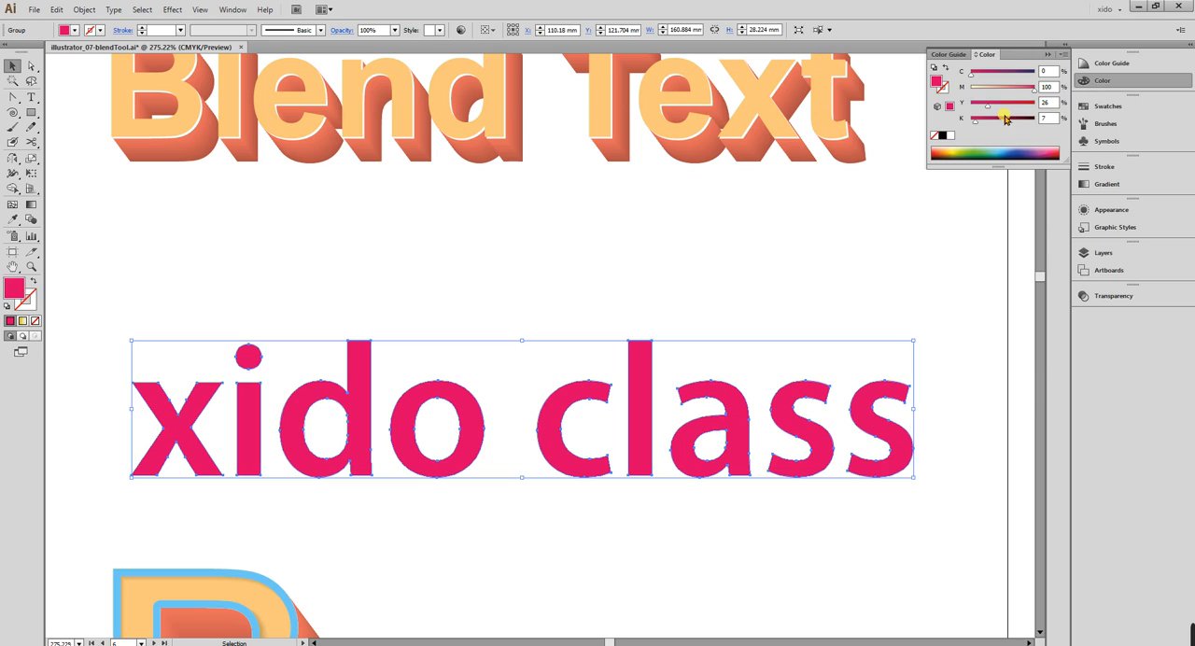
{"action": "left_click", "coordinate": [1005, 119]}
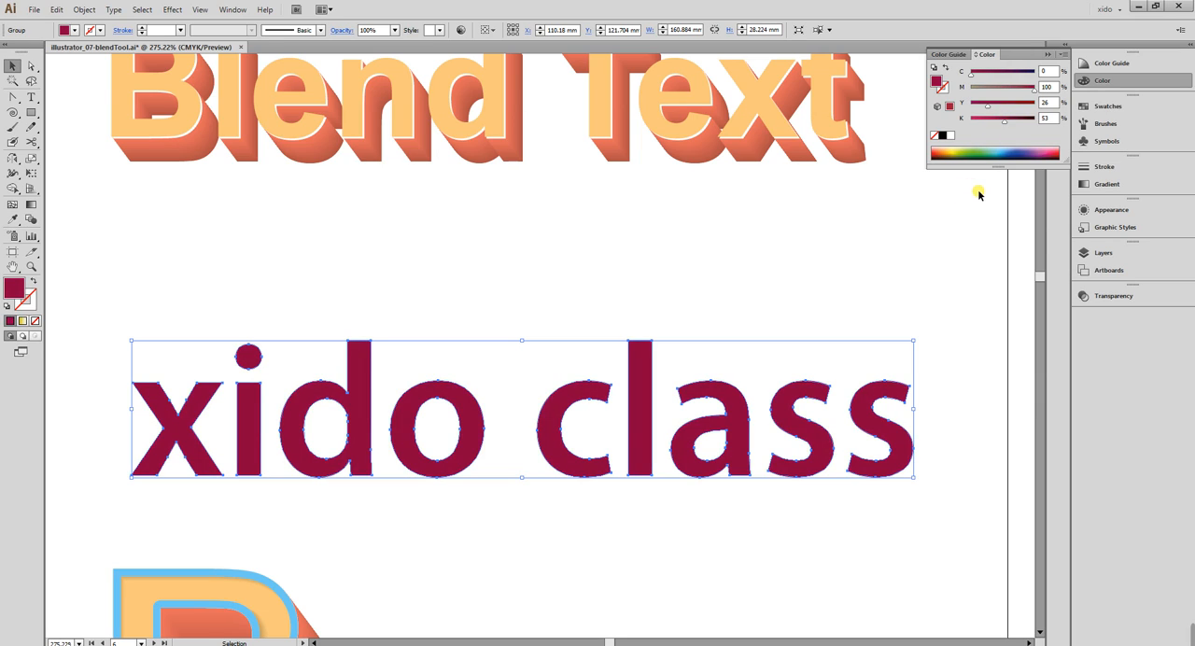
{"action": "left_click_drag", "start_coordinate": [987, 120], "coordinate": [985, 109]}
{"action": "left_click", "coordinate": [990, 72]}
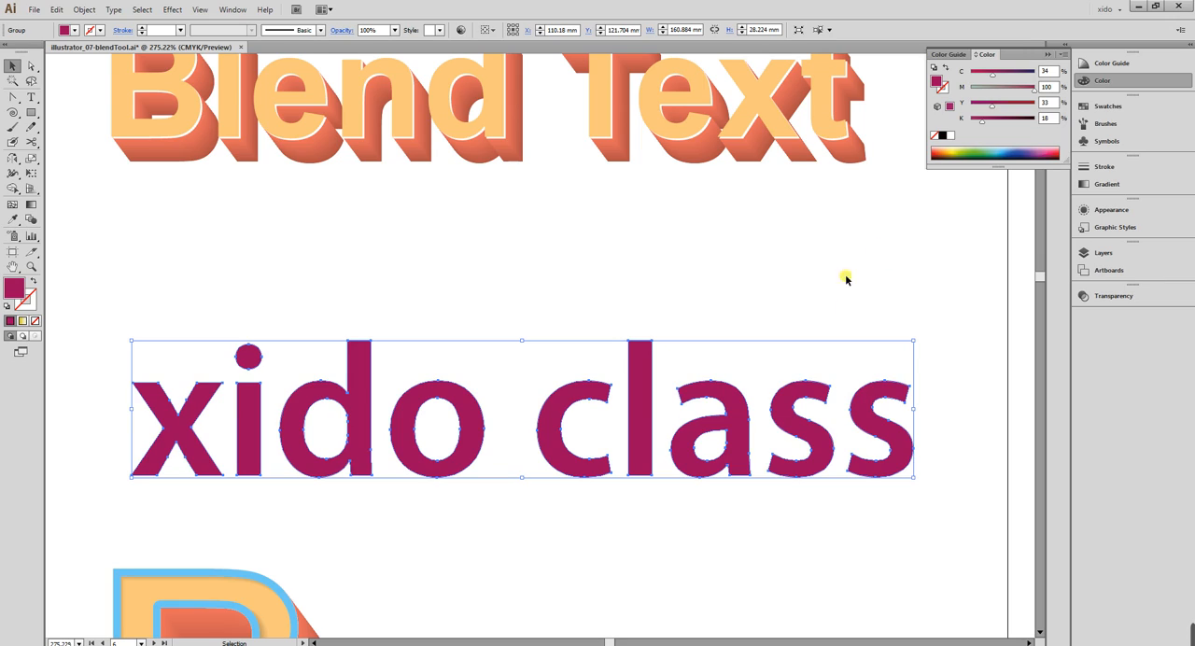
{"action": "left_click_drag", "start_coordinate": [636, 367], "coordinate": [678, 360]}
{"action": "key", "text": "ctrl+z"}
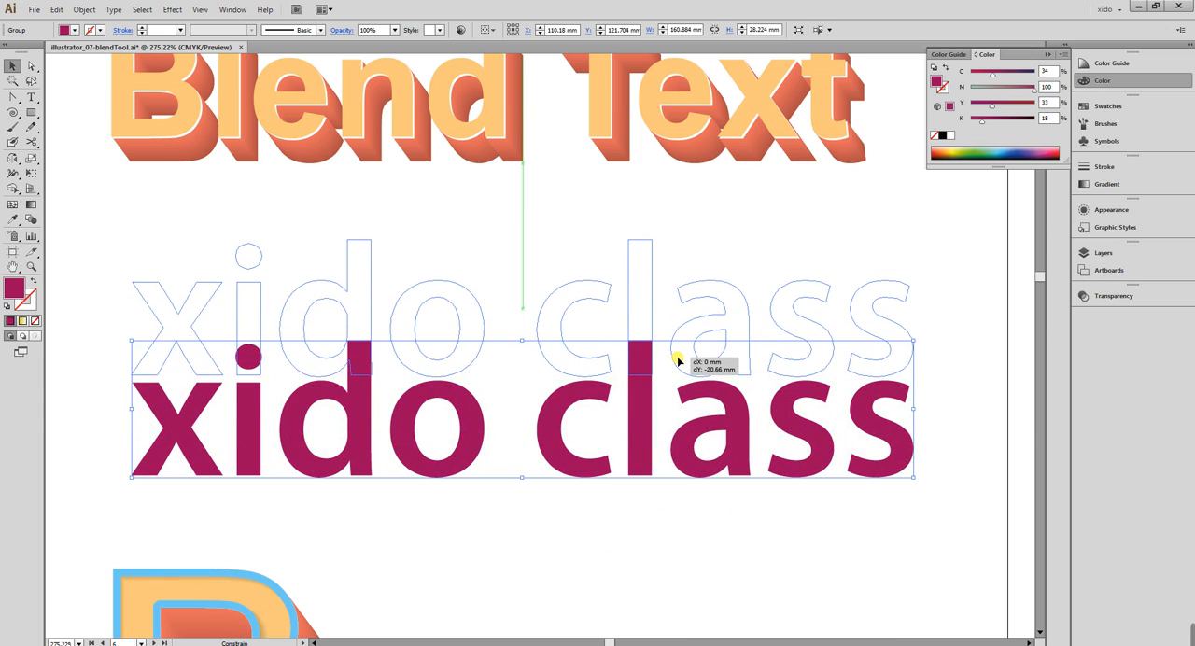
{"action": "left_click_drag", "start_coordinate": [678, 360], "coordinate": [680, 364]}
{"action": "key", "text": "ctrl+z"}
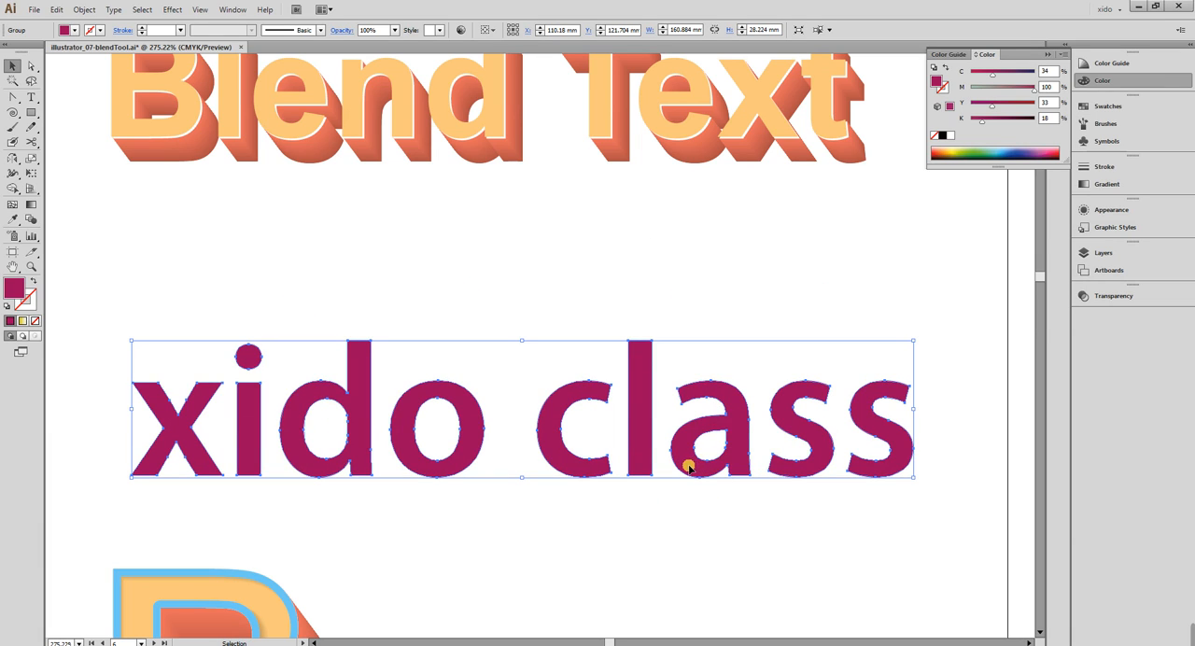
Copy the text about 4 mm left and 14 mm up, fill the copy with C 34, M 57, Y 0, K 0, and deselect it.
{"action": "left_click_drag", "start_coordinate": [686, 461], "coordinate": [669, 400]}
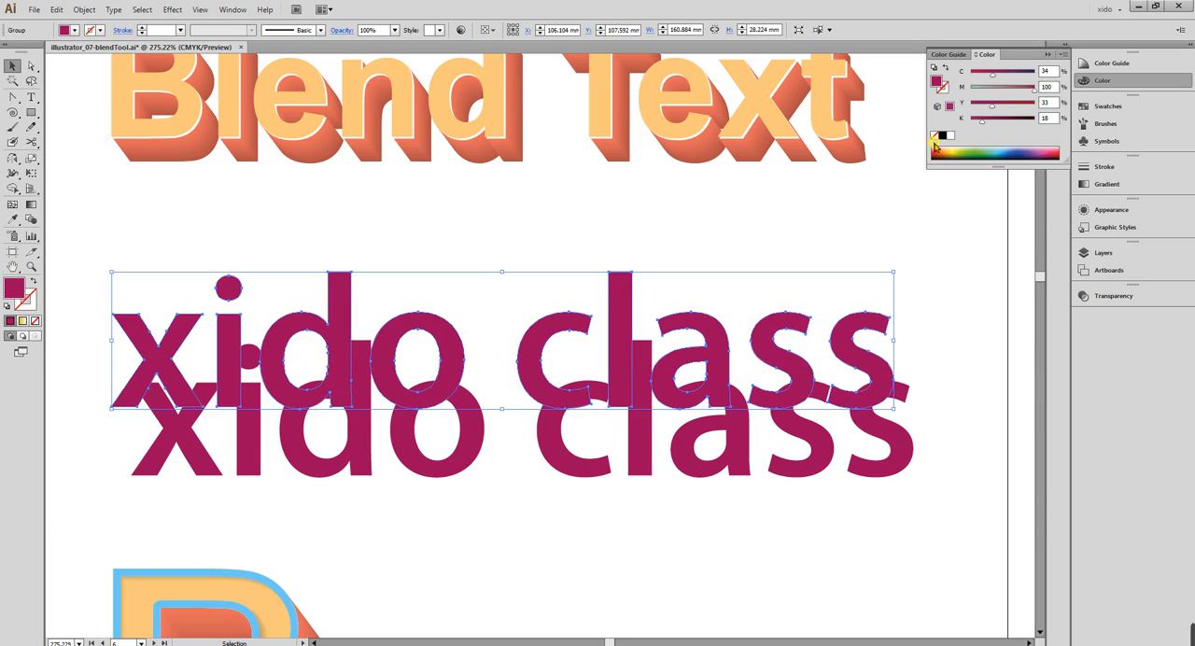
{"action": "mouse_move", "coordinate": [981, 121]}
{"action": "left_mouse_down"}
{"action": "mouse_move", "coordinate": [930, 108]}
{"action": "mouse_move", "coordinate": [969, 108]}
{"action": "left_mouse_up"}
{"action": "left_click", "coordinate": [998, 91]}
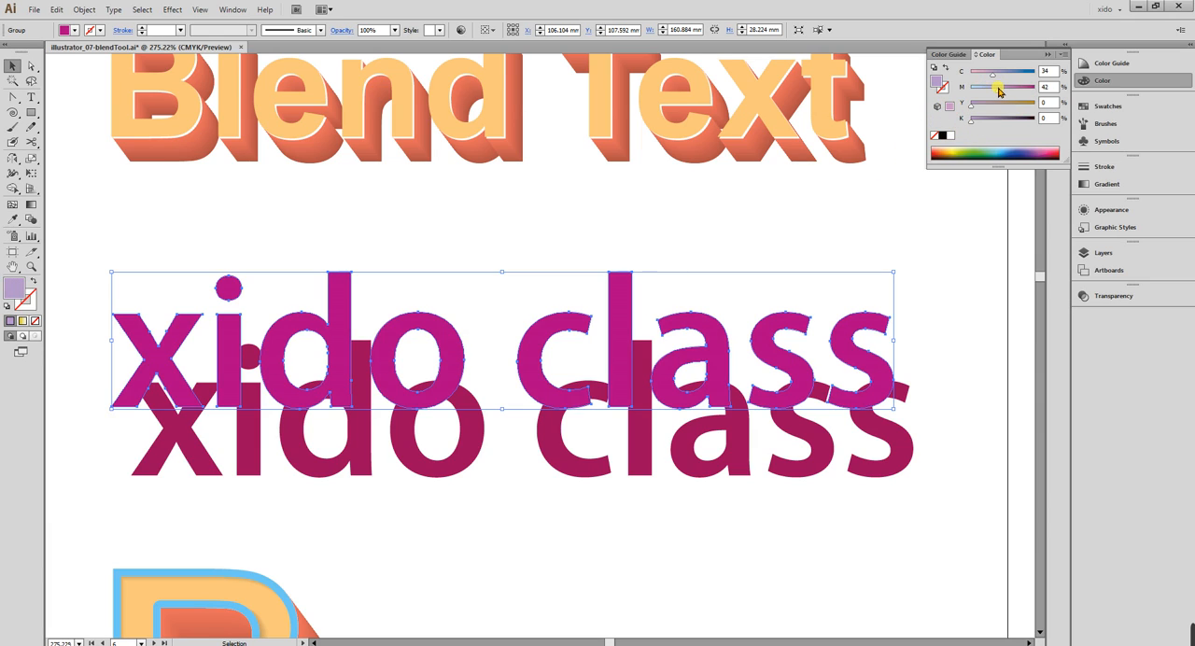
{"action": "left_click", "coordinate": [1006, 89]}
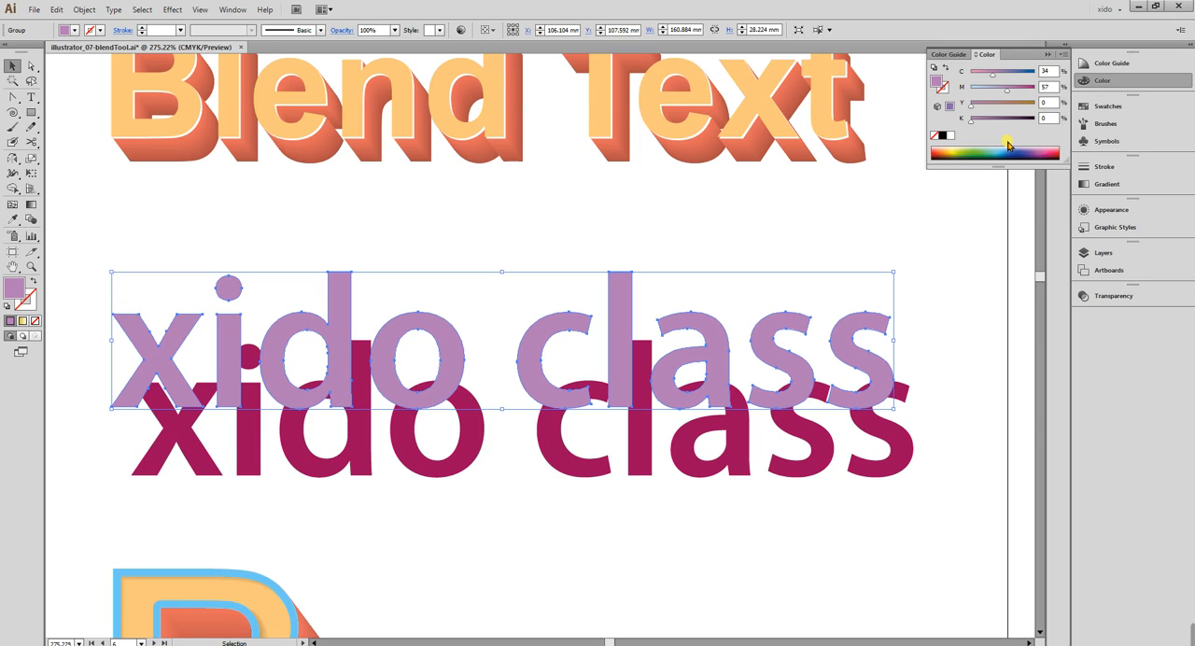
{"action": "left_click", "coordinate": [880, 211]}
{"action": "left_click", "coordinate": [1099, 80]}
{"action": "scroll", "coordinate": [799, 206], "scroll_direction": "down", "scroll_amount": 1}
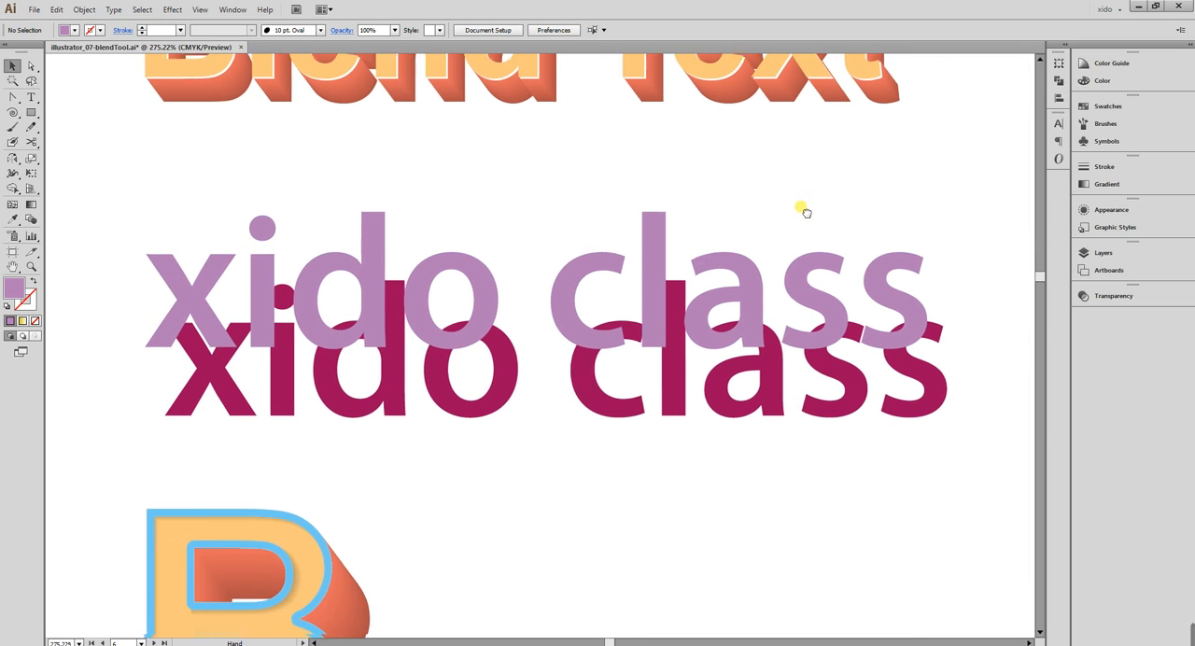
Scale the magenta "xido class" text to about 154 × 27 mm and move the light purple copy about 2 mm left.
{"action": "left_click_drag", "start_coordinate": [948, 457], "coordinate": [304, 405]}
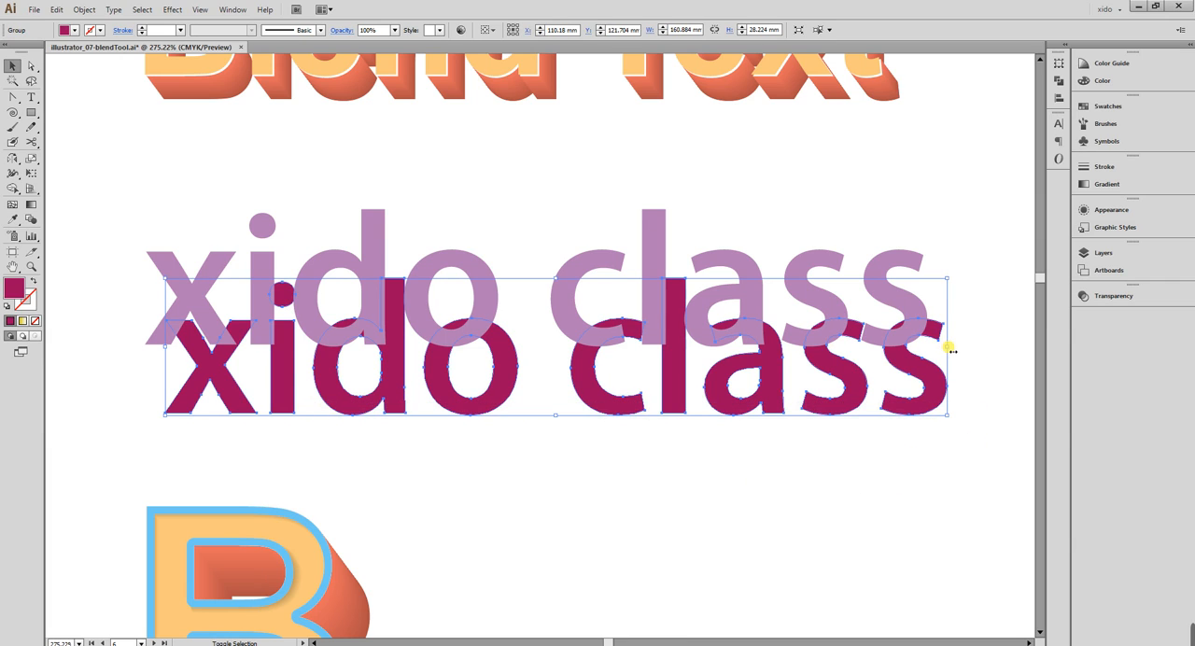
{"action": "left_click_drag", "start_coordinate": [952, 351], "coordinate": [935, 347]}
{"action": "left_click_drag", "start_coordinate": [902, 399], "coordinate": [884, 402]}
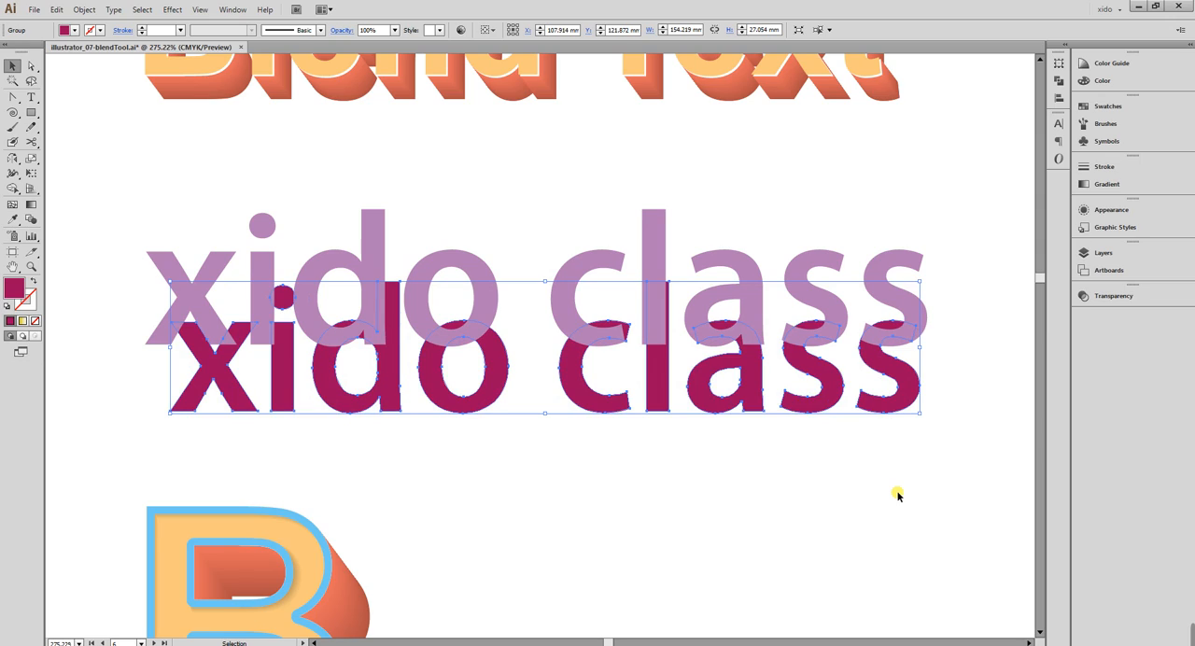
{"action": "left_click", "coordinate": [861, 464]}
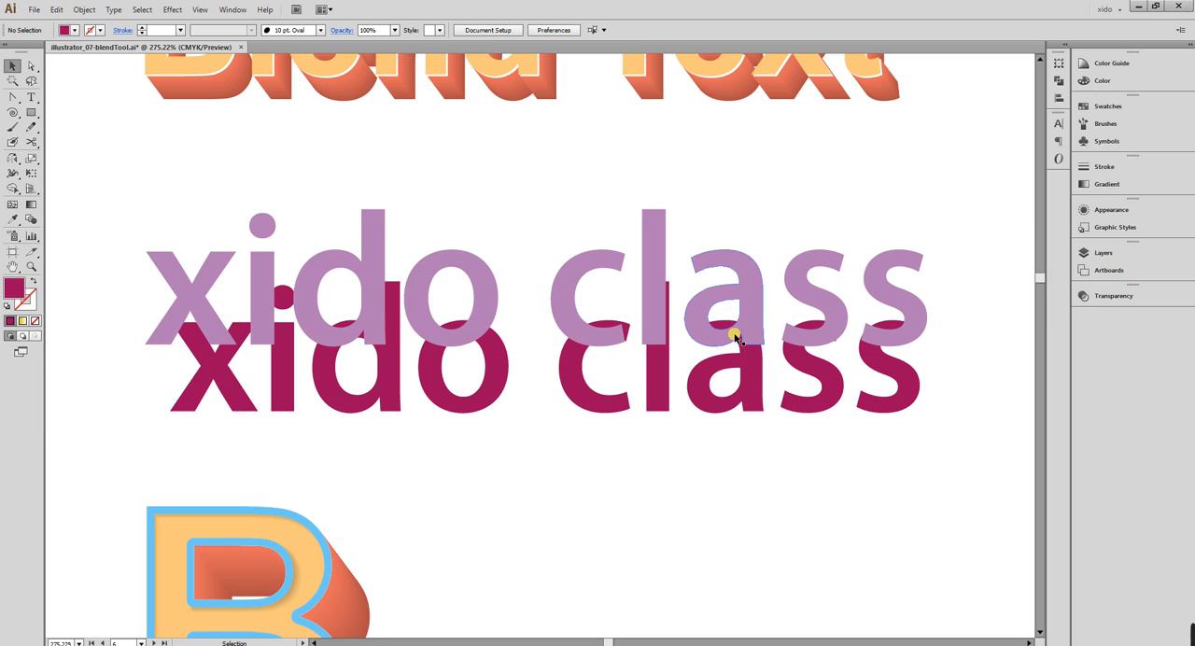
{"action": "left_click_drag", "start_coordinate": [739, 336], "coordinate": [726, 338]}
{"action": "left_click", "coordinate": [712, 429]}
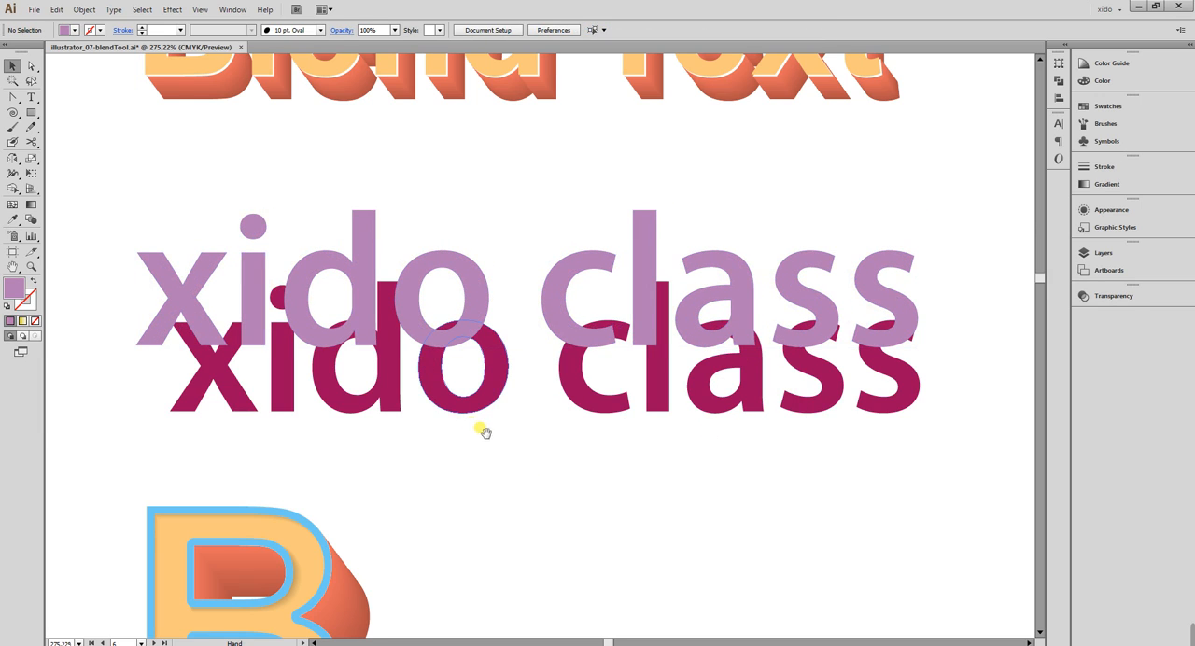
Examine how the light purple and magenta copies overlap around the "xido" letters, selecting each copy in turn.
{"action": "left_click_drag", "start_coordinate": [483, 426], "coordinate": [493, 341]}
{"action": "key", "text": "z"}
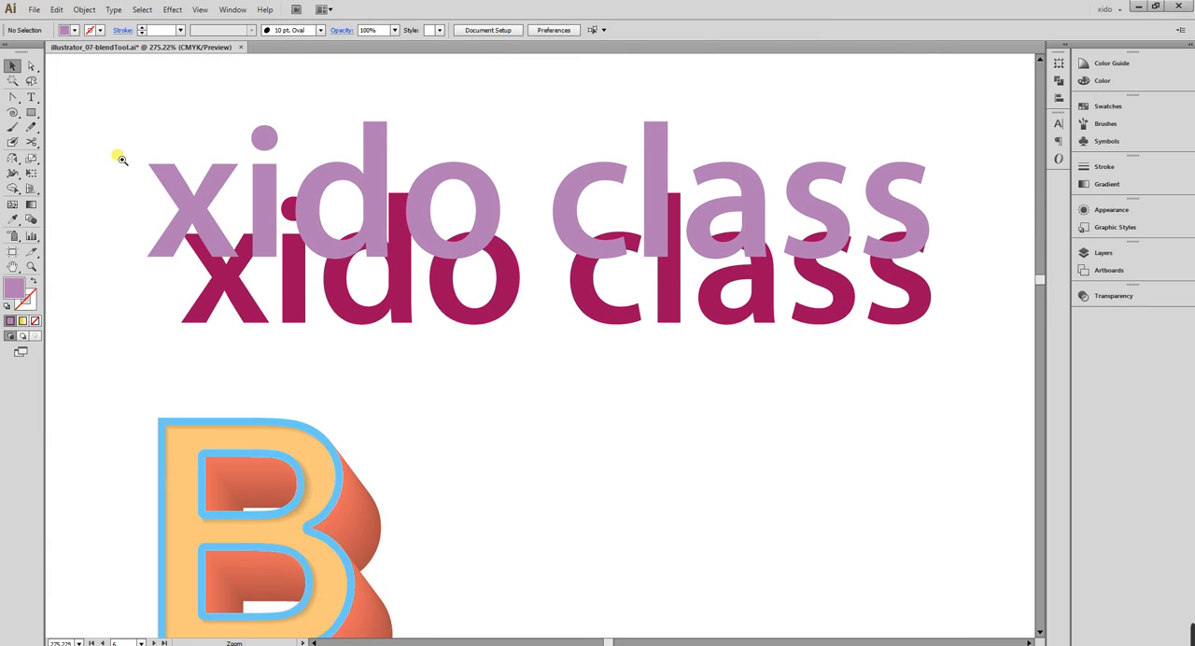
{"action": "left_click_drag", "start_coordinate": [117, 153], "coordinate": [519, 385]}
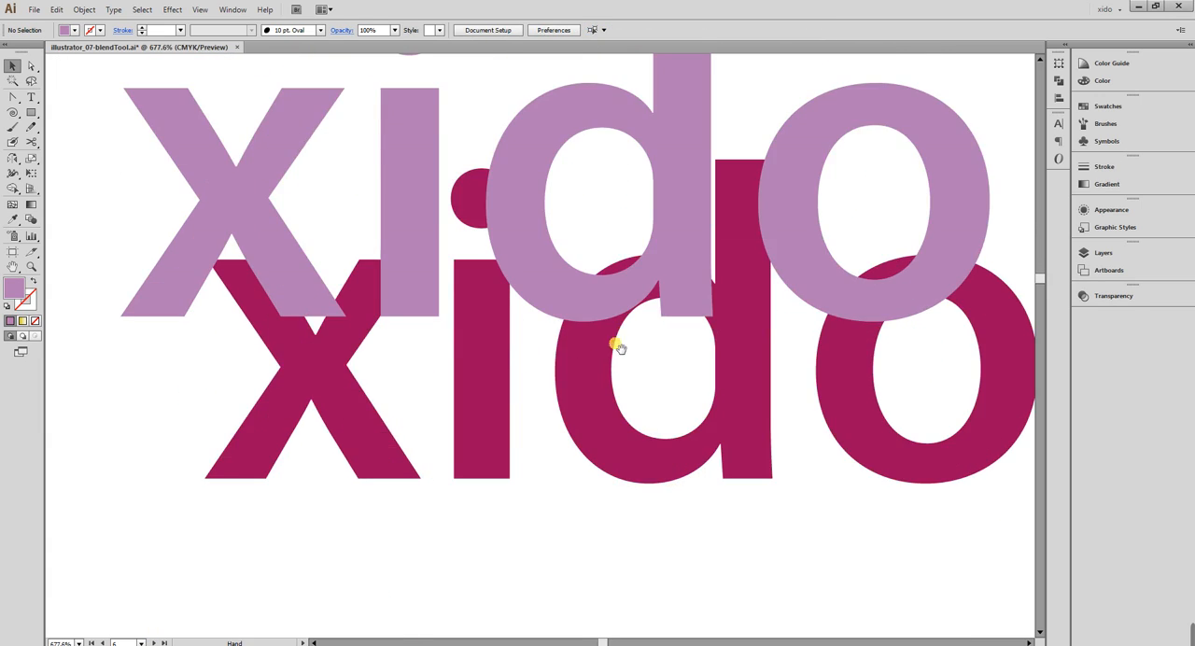
{"action": "left_click_drag", "start_coordinate": [628, 340], "coordinate": [613, 359]}
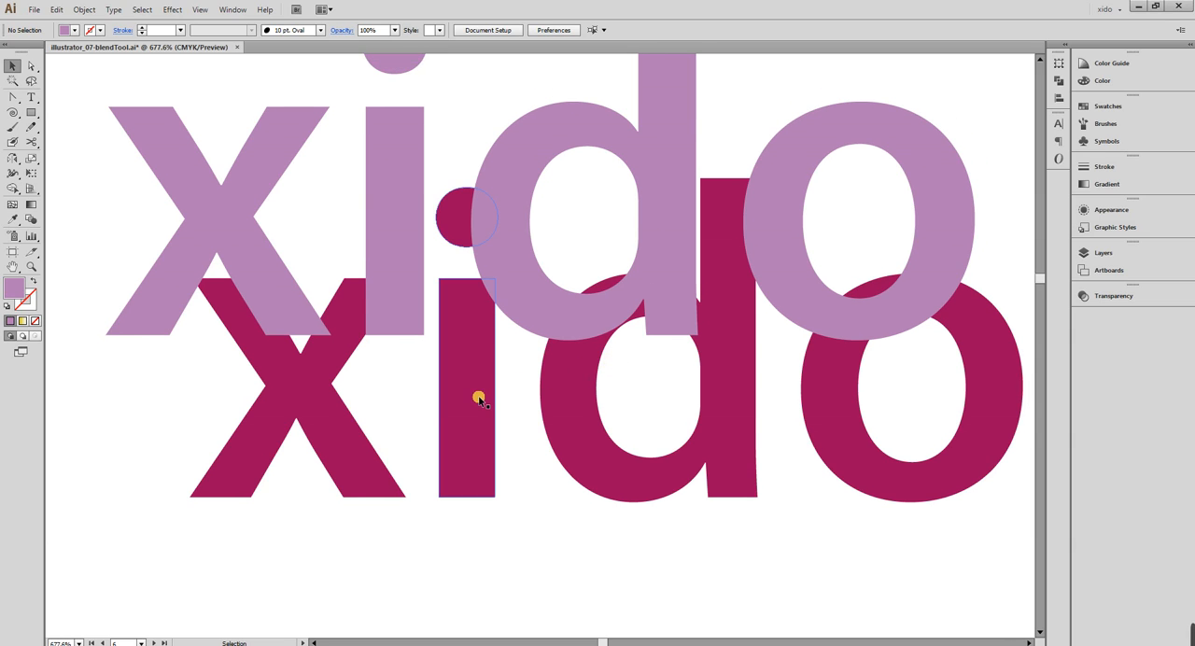
{"action": "left_click", "coordinate": [414, 274]}
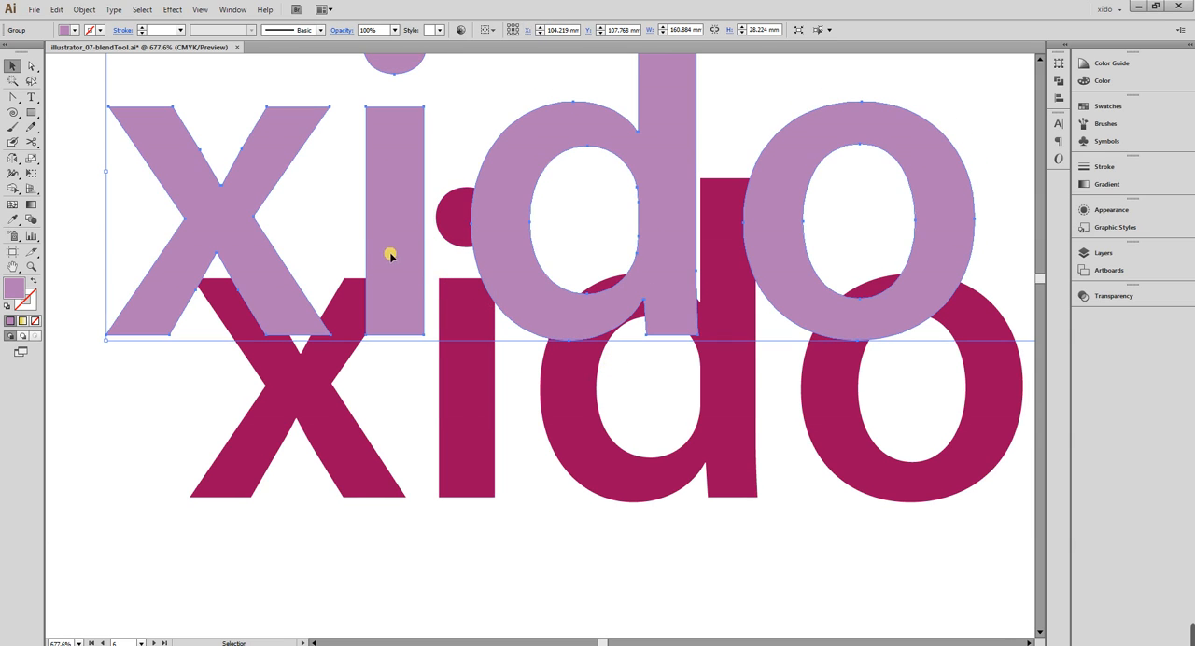
{"action": "left_click", "coordinate": [303, 347]}
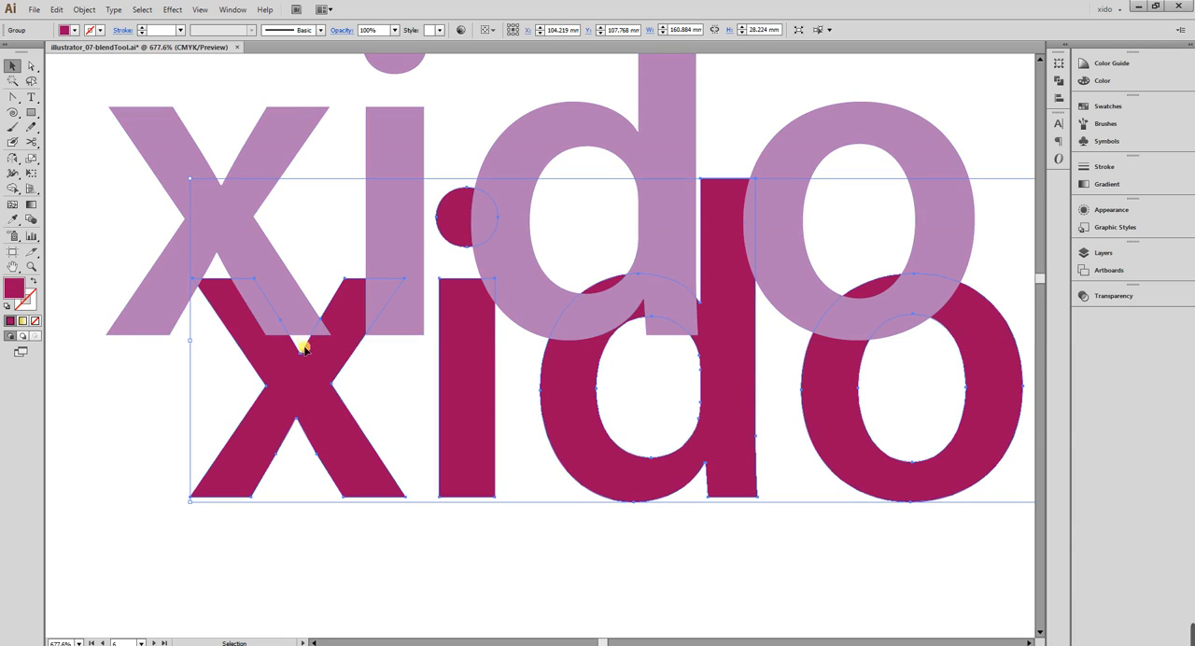
{"action": "left_click", "coordinate": [301, 317]}
{"action": "left_click", "coordinate": [323, 374]}
{"action": "left_click", "coordinate": [303, 319]}
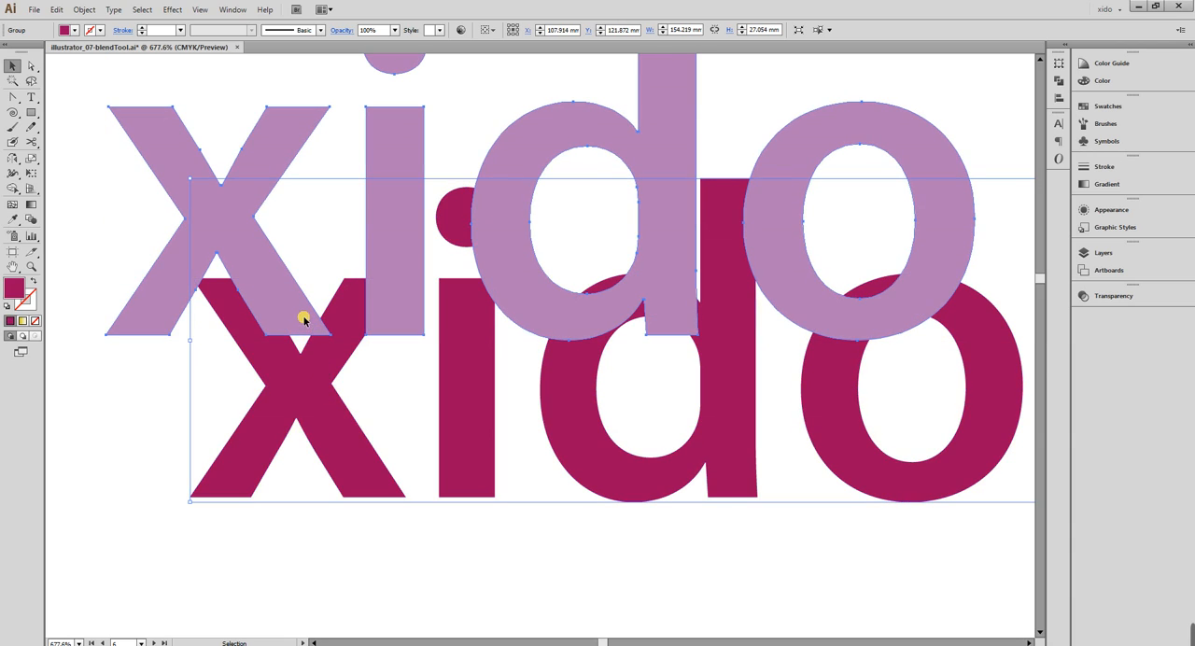
{"action": "left_click", "coordinate": [303, 320]}
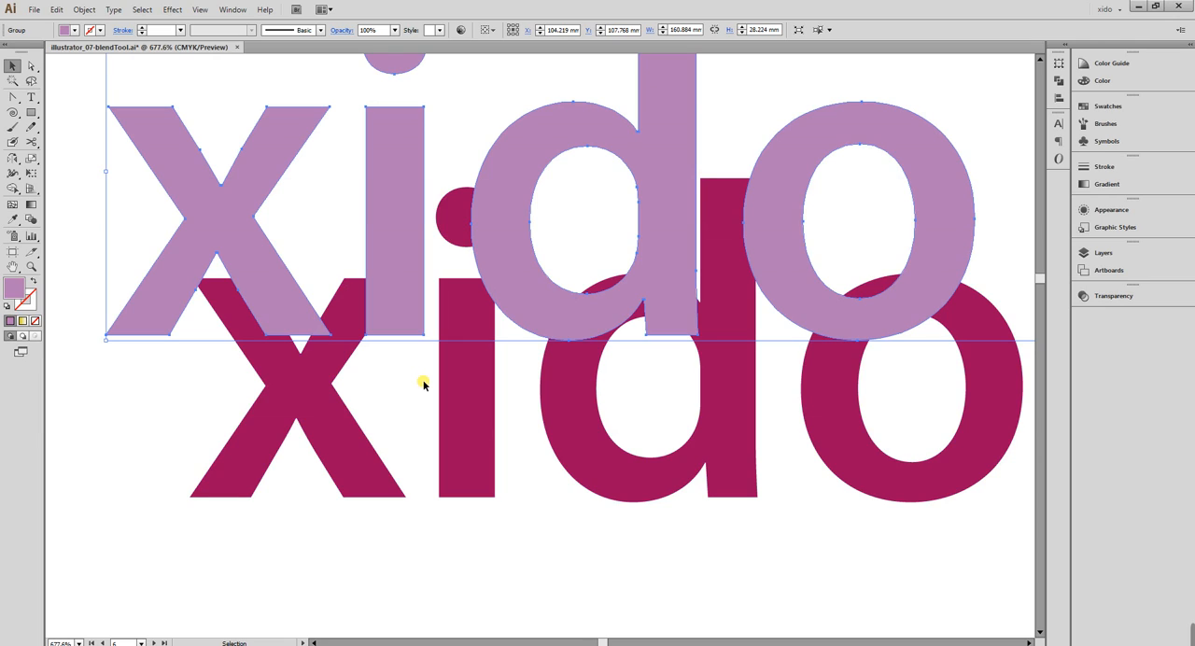
{"action": "scroll", "coordinate": [416, 382], "scroll_direction": "down", "scroll_amount": 1}
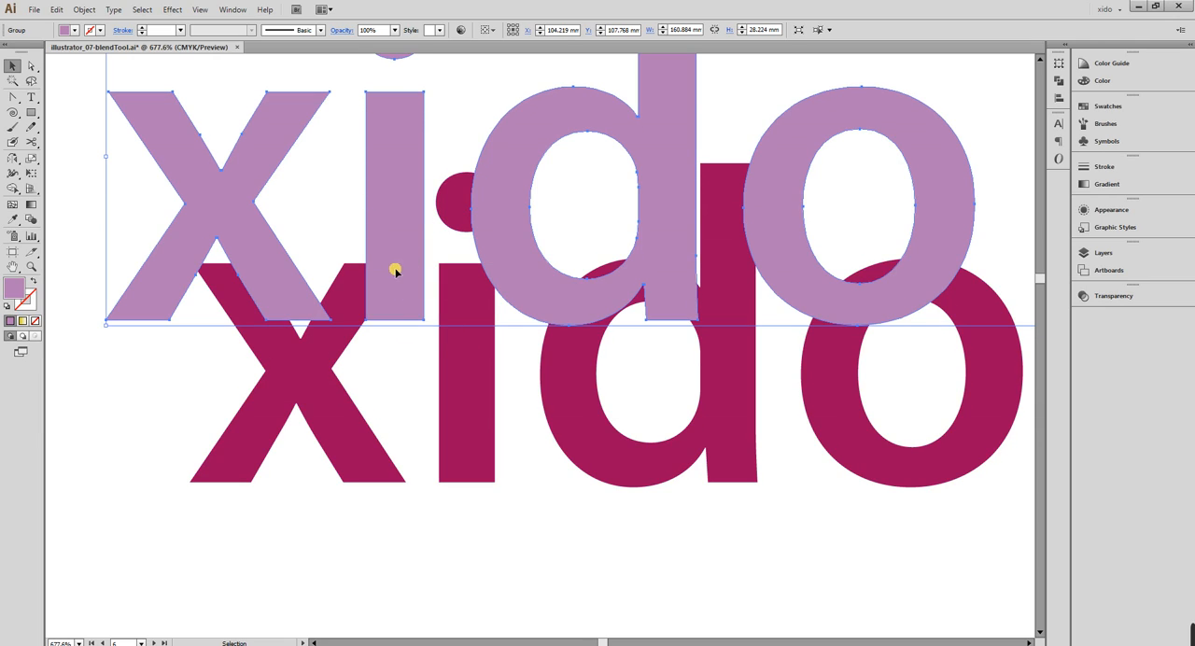
{"action": "left_click", "coordinate": [520, 435]}
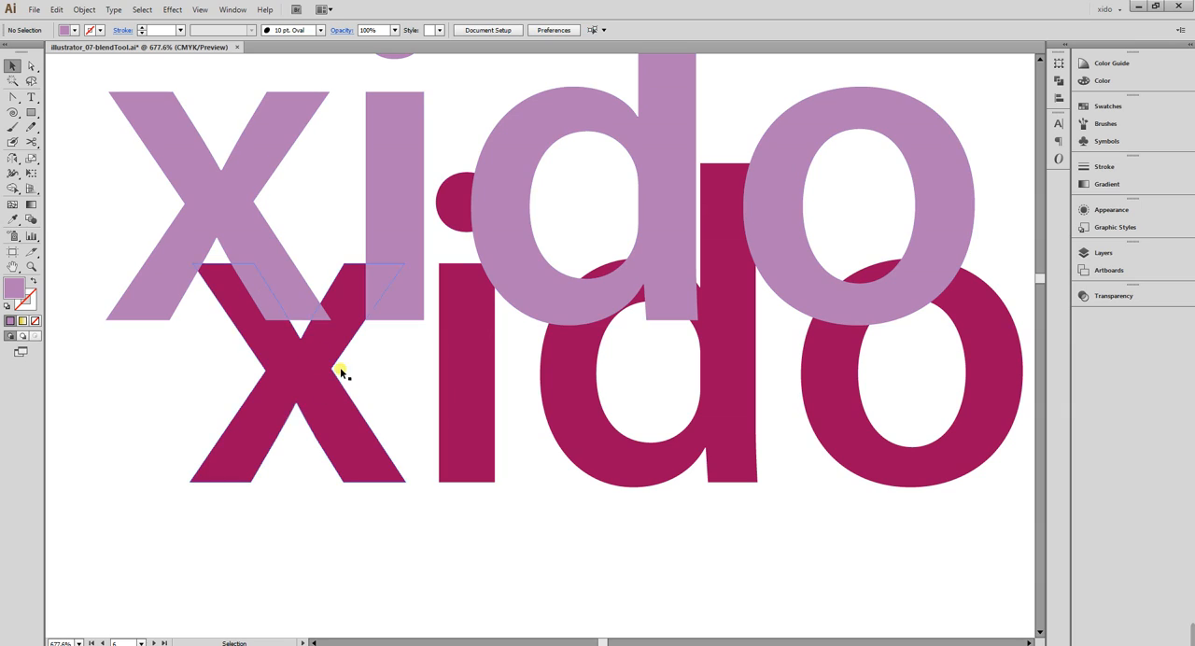
Select only the light purple "xido class" text and copy it to the clipboard.
{"action": "key", "text": "ctrl+a"}
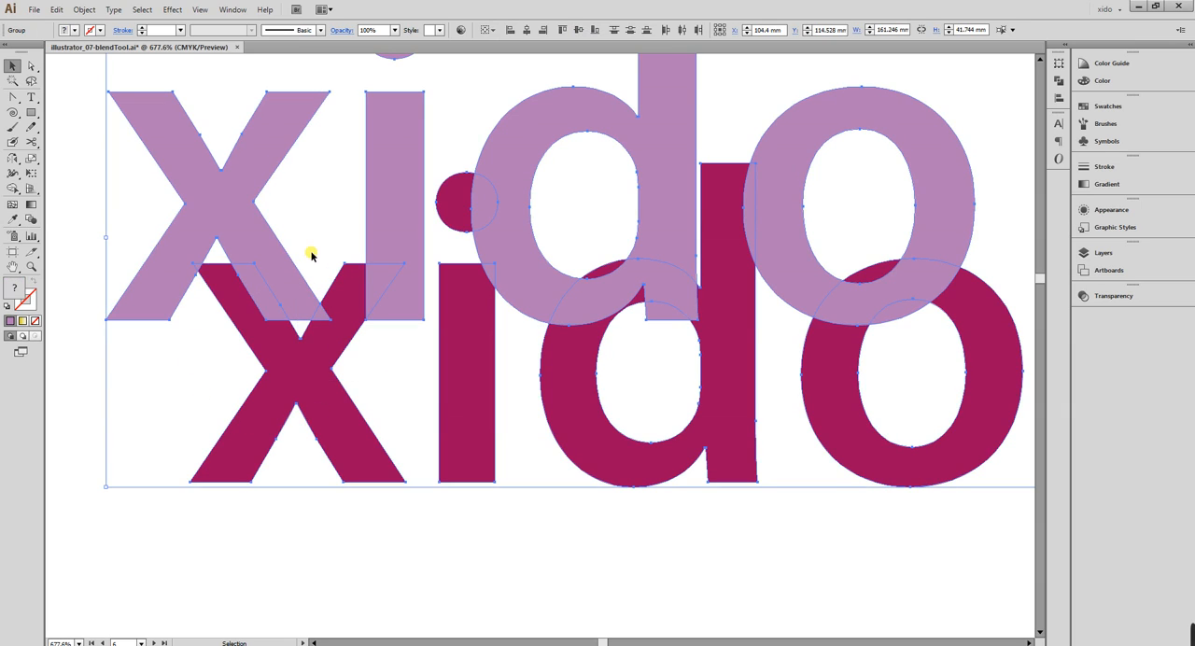
{"action": "scroll", "coordinate": [311, 254], "scroll_direction": "down", "scroll_amount": 2}
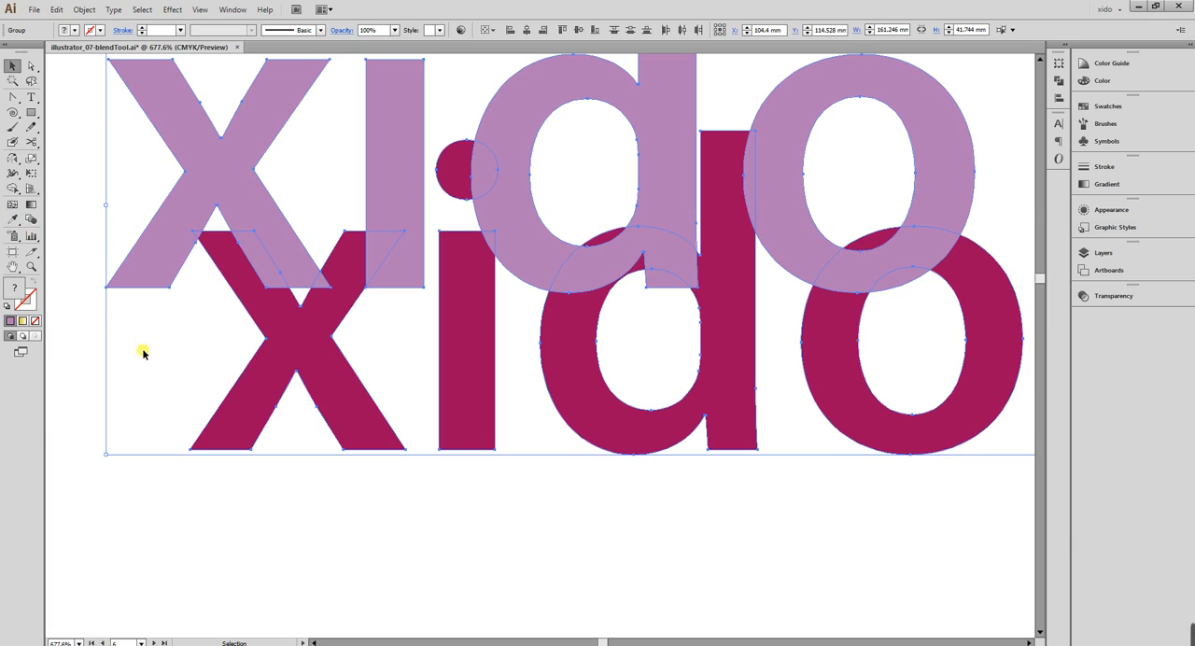
{"action": "left_click", "coordinate": [170, 259]}
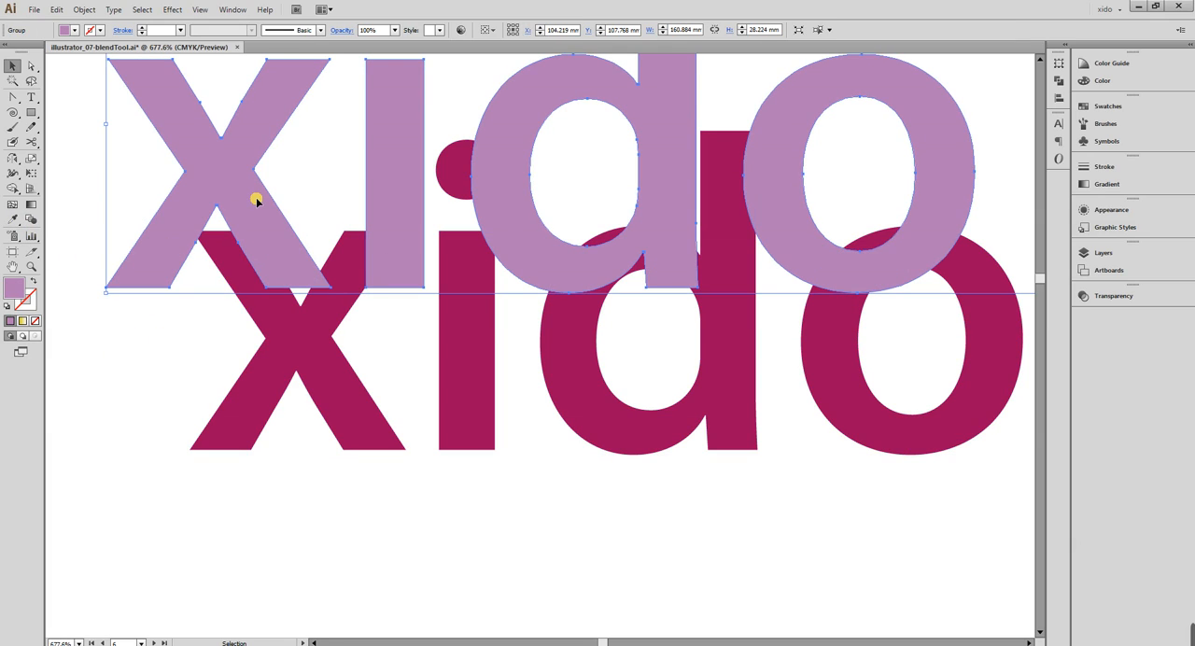
{"action": "key", "text": "a"}
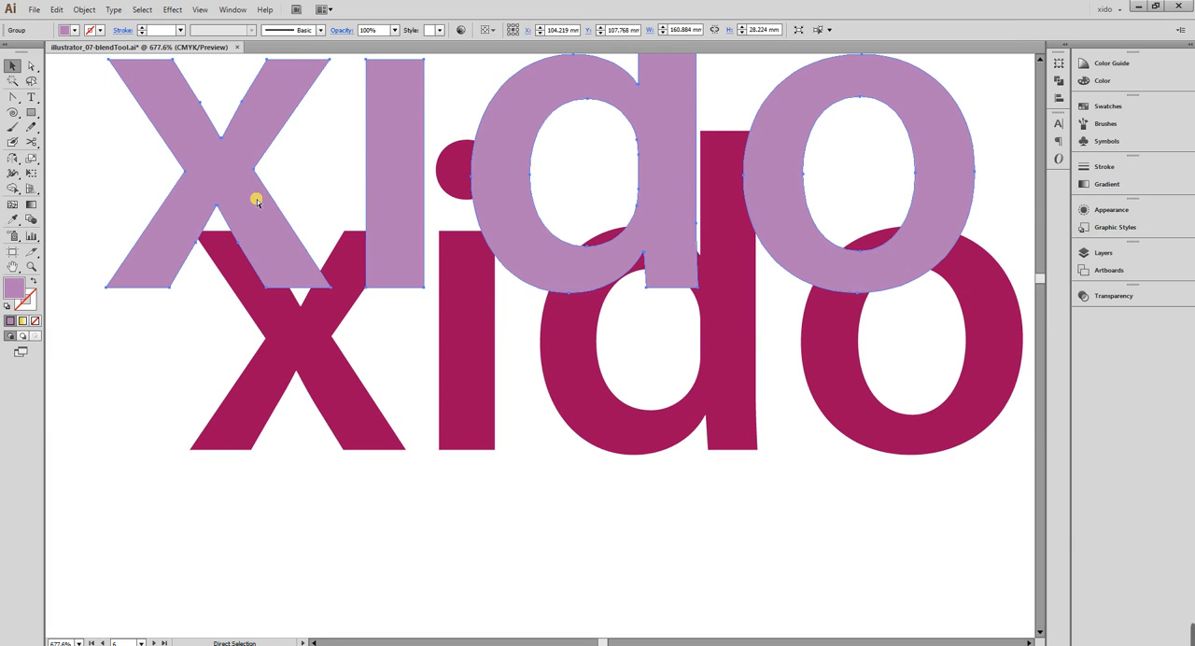
{"action": "key", "text": "v"}
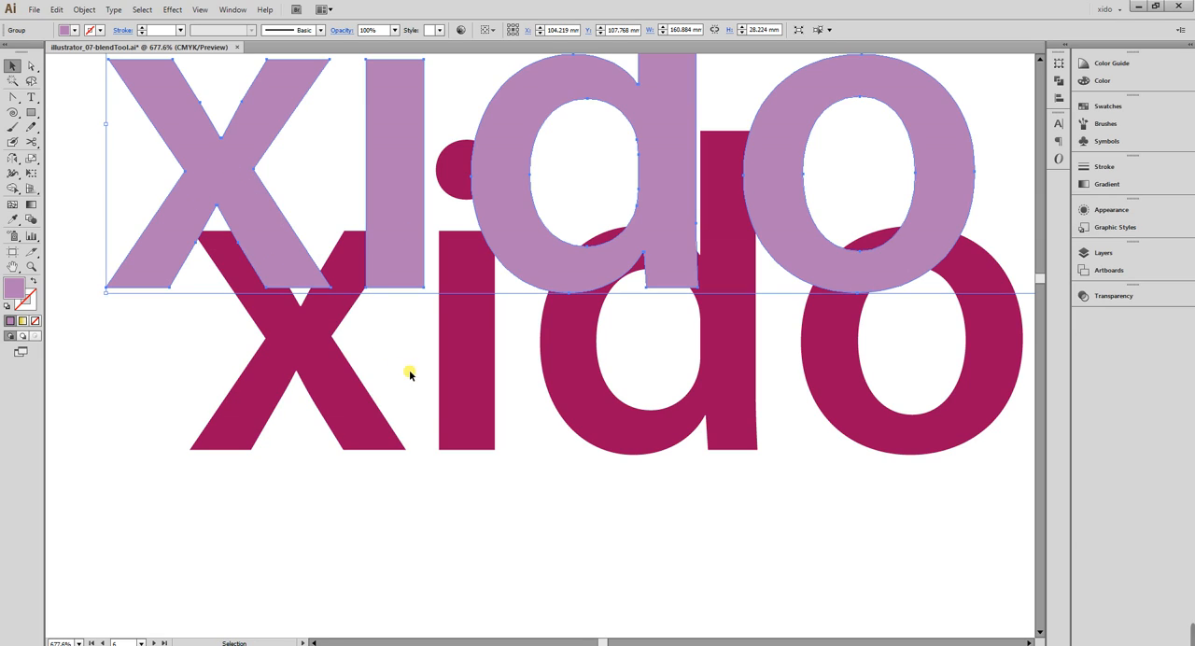
Blend the light purple and magenta texts with the Blend tool, joining the matching lower-left corners of their letter x.
{"action": "left_click_drag", "start_coordinate": [410, 370], "coordinate": [274, 256]}
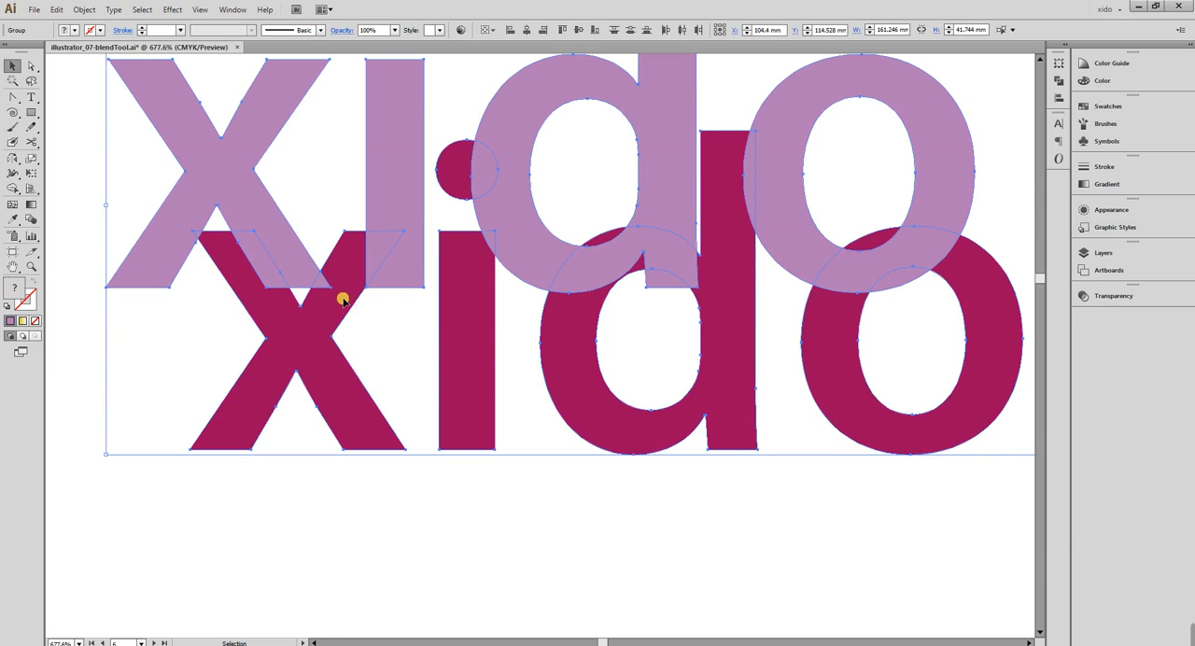
{"action": "left_click", "coordinate": [34, 221]}
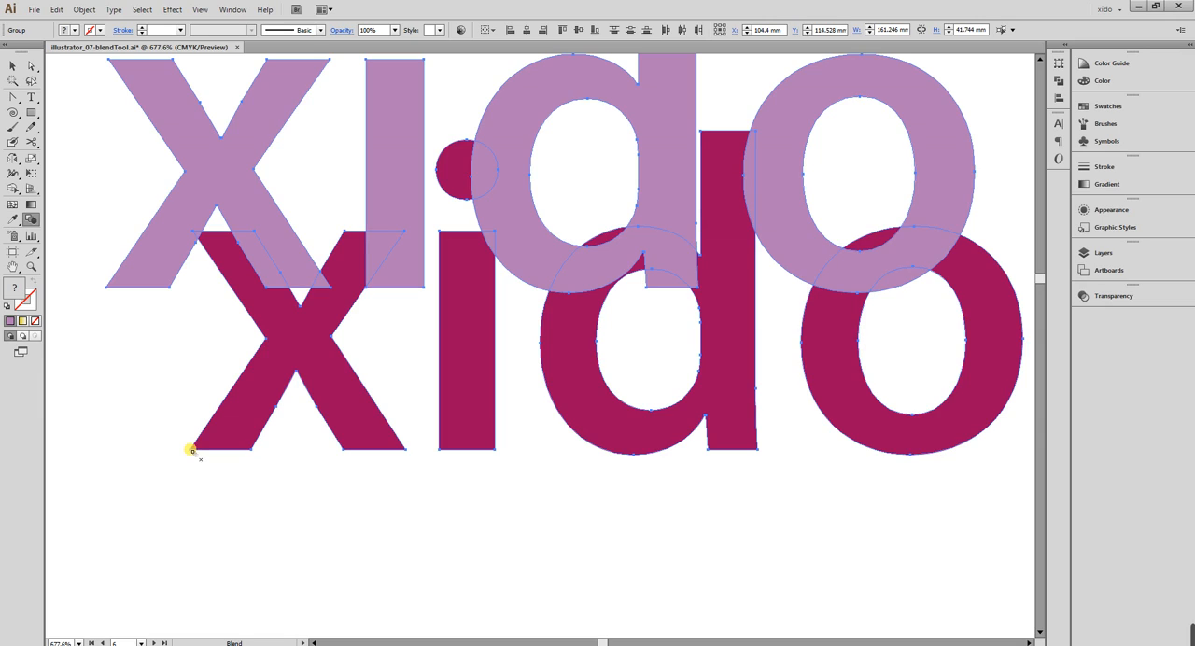
{"action": "left_click", "coordinate": [108, 289]}
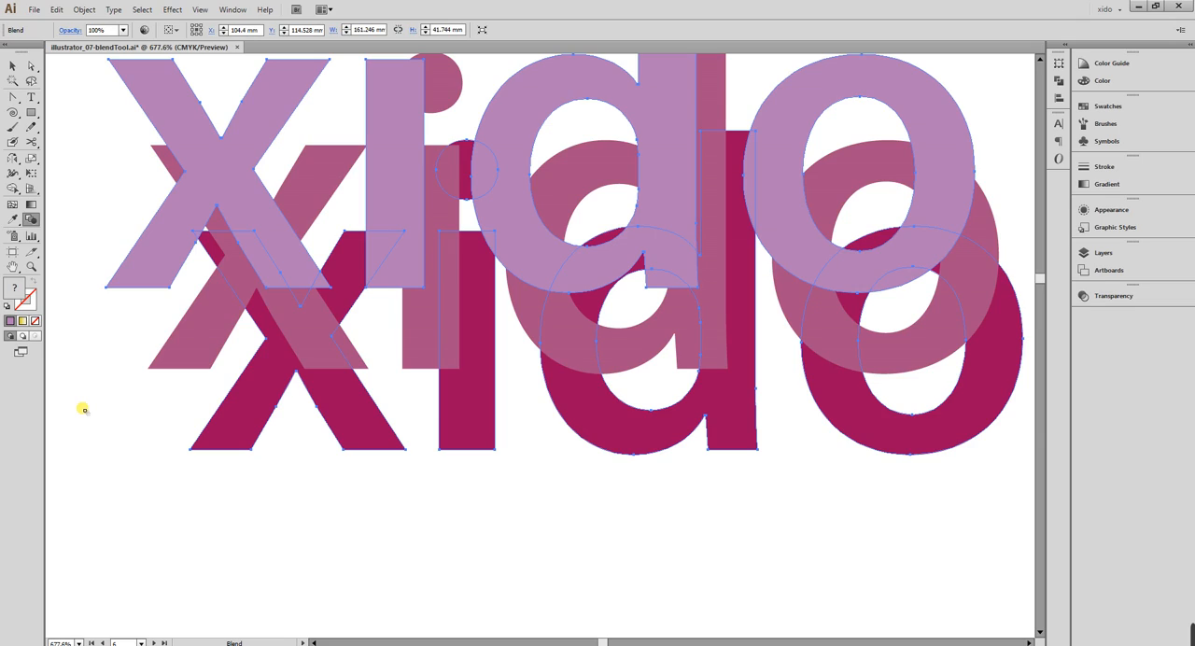
Set the blend's spacing to 150 specified steps with the preview on, and deselect the artwork.
{"action": "double_click", "coordinate": [31, 220]}
{"action": "left_click", "coordinate": [719, 171]}
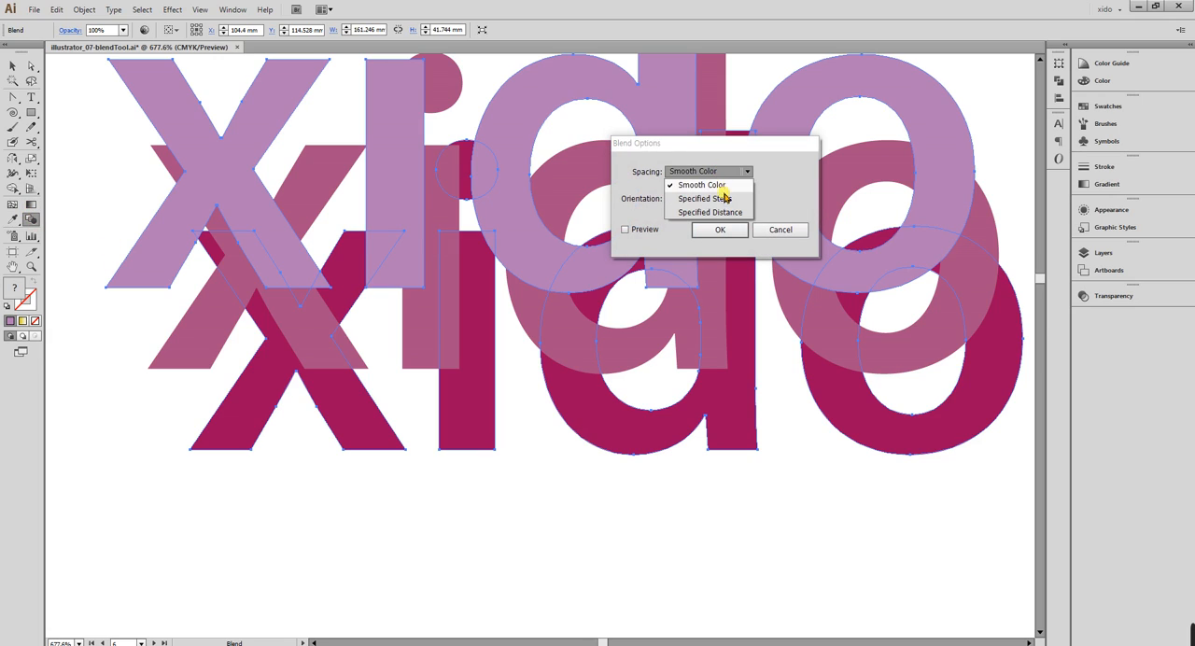
{"action": "left_click", "coordinate": [720, 192]}
{"action": "left_click", "coordinate": [644, 229]}
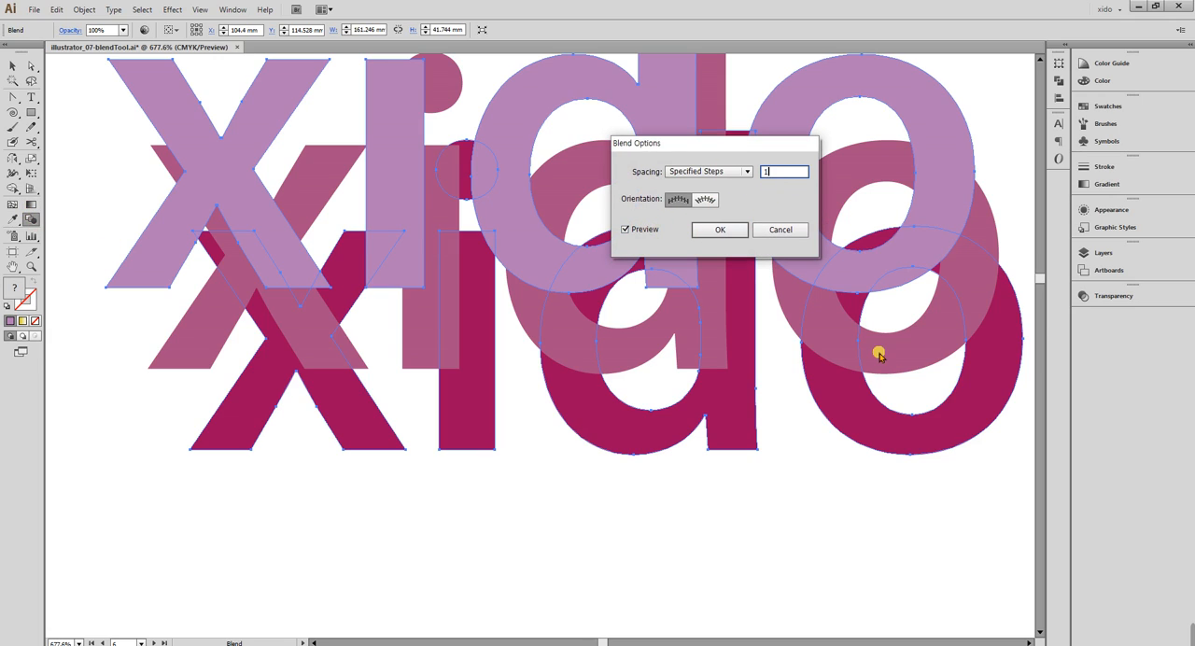
{"action": "type", "text": "0"}
{"action": "key", "text": "Tab"}
{"action": "type", "text": "110"}
{"action": "key", "text": "Tab"}
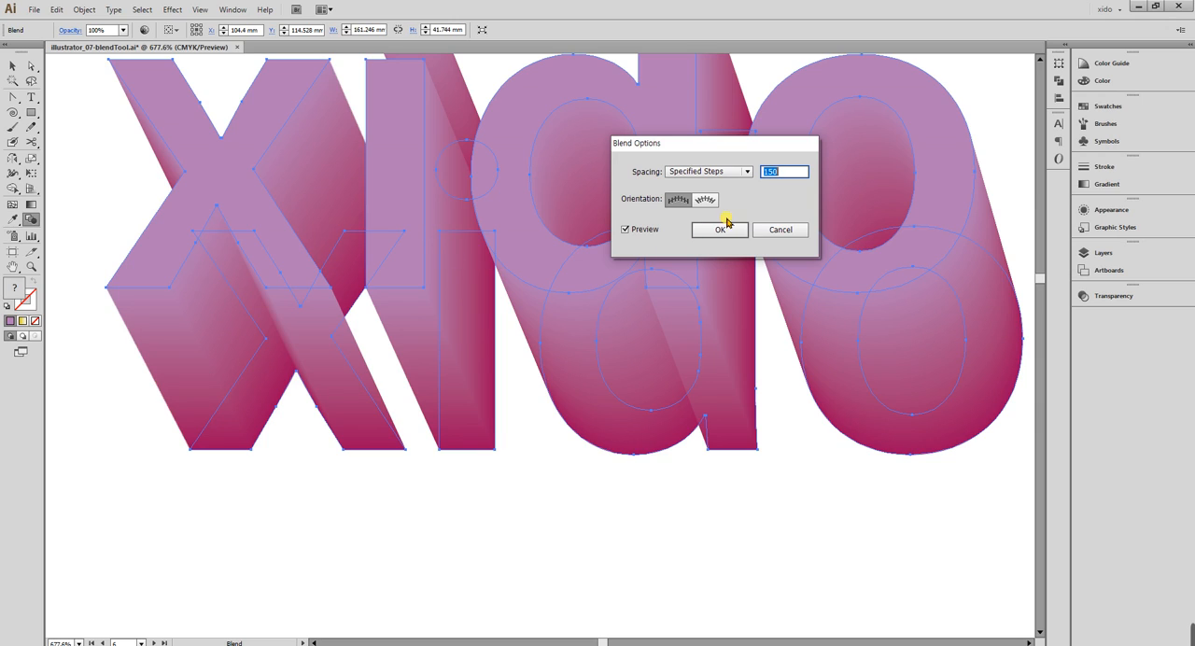
{"action": "left_click", "coordinate": [725, 227]}
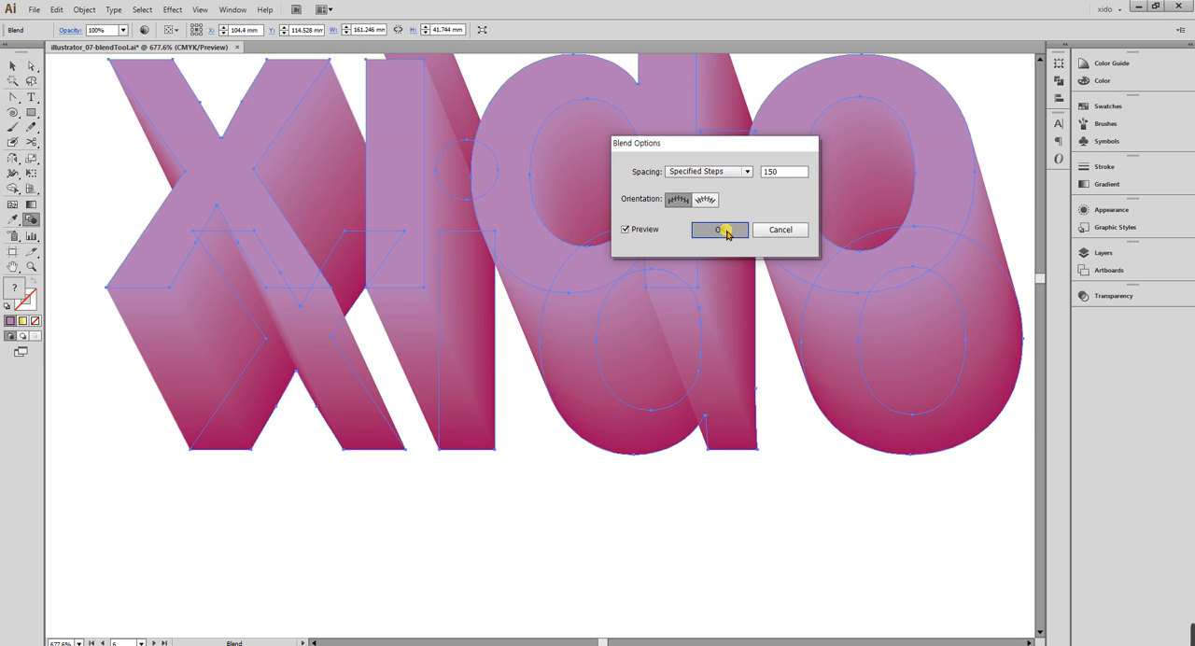
{"action": "left_click", "coordinate": [12, 67]}
{"action": "left_click", "coordinate": [164, 487]}
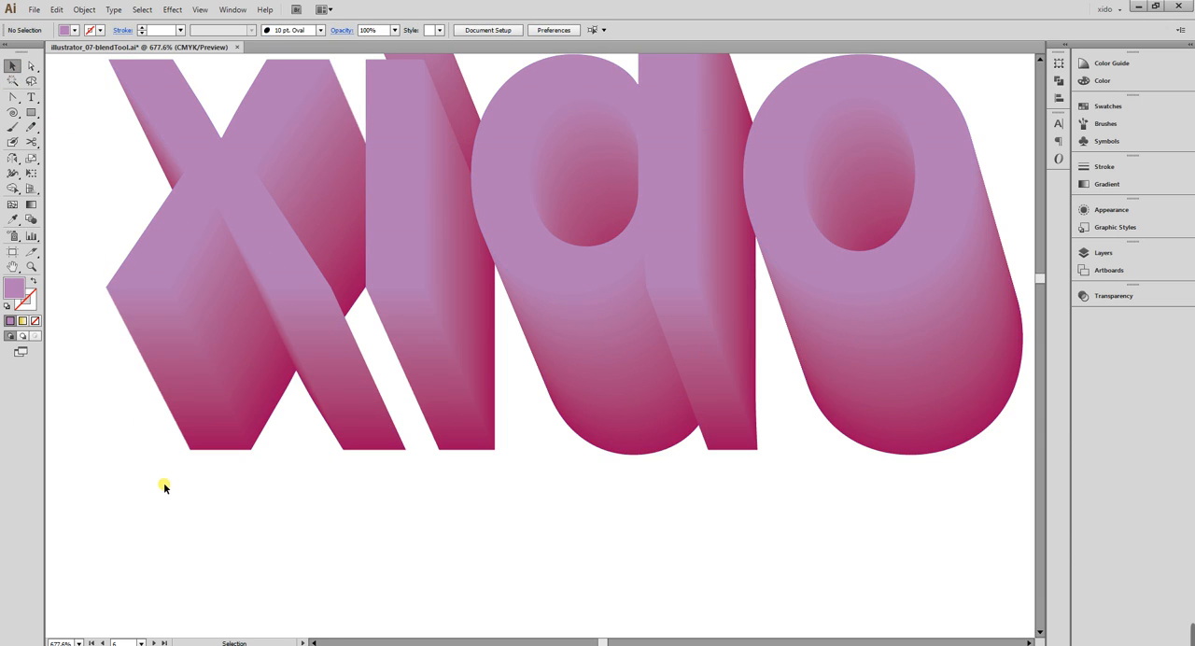
Try raising the blend's magenta back text about 7 mm, move it back down by the same amount, and deselect it.
{"action": "key", "text": "ctrl+minus"}
{"action": "key", "text": "ctrl+minus"}
{"action": "key", "text": "ctrl+minus"}
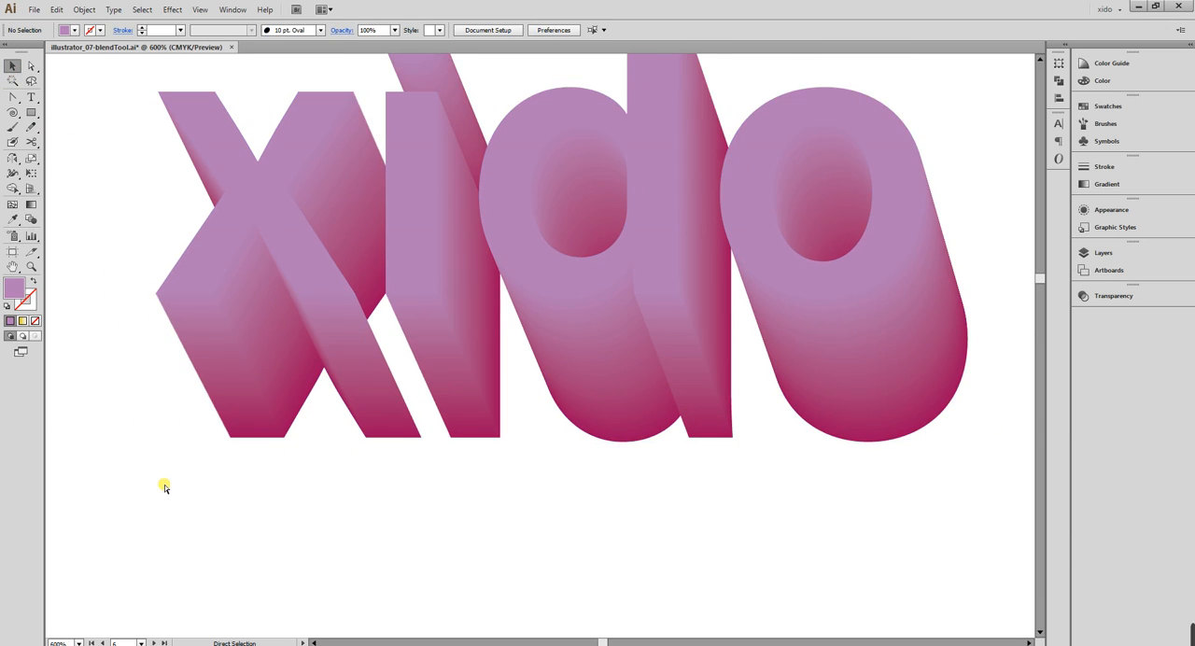
{"action": "key", "text": "ctrl+minus"}
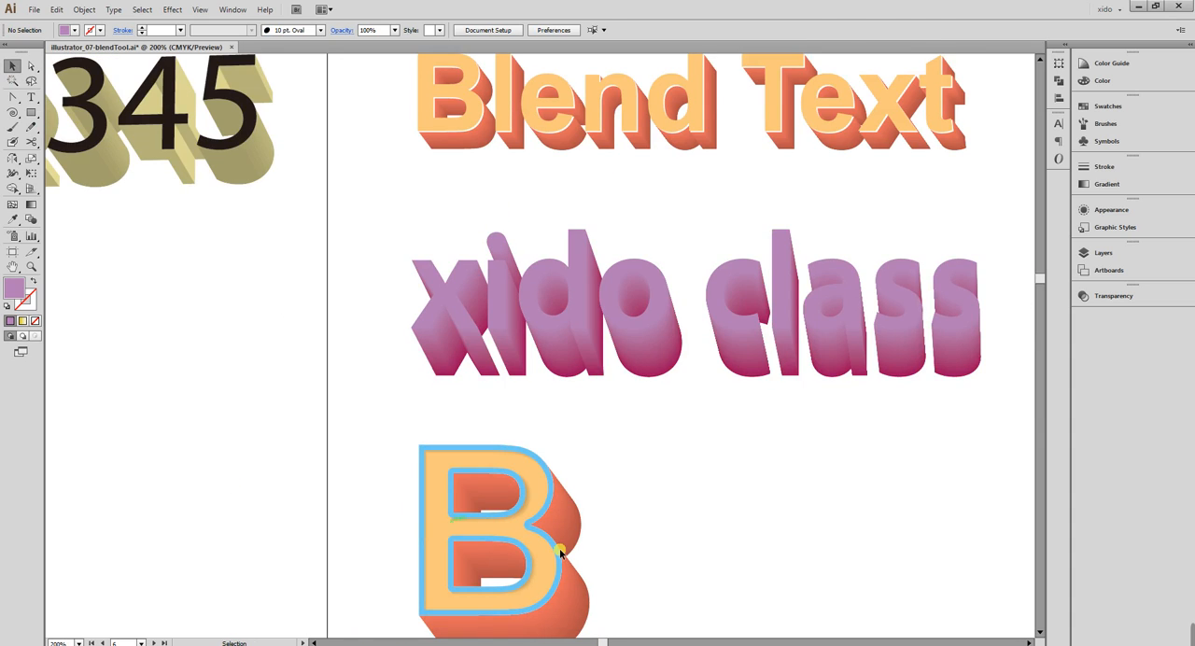
{"action": "left_click_drag", "start_coordinate": [728, 480], "coordinate": [308, 312]}
{"action": "left_click_drag", "start_coordinate": [148, 198], "coordinate": [894, 422]}
{"action": "key", "text": "a"}
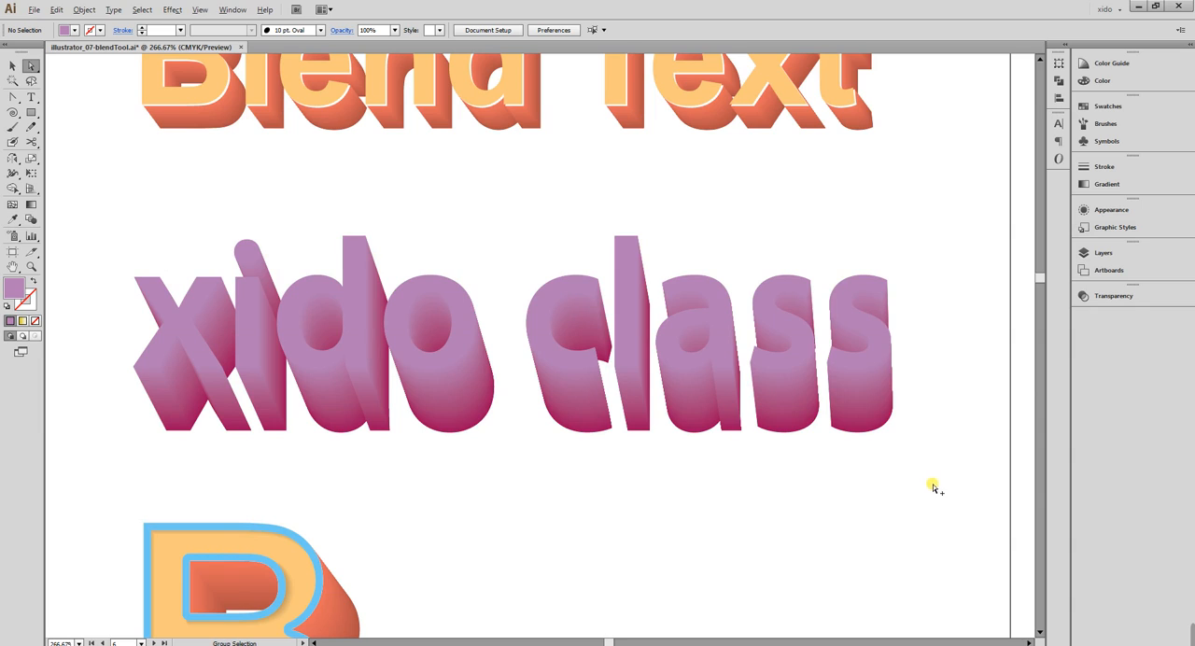
{"action": "left_click_drag", "start_coordinate": [920, 479], "coordinate": [127, 421]}
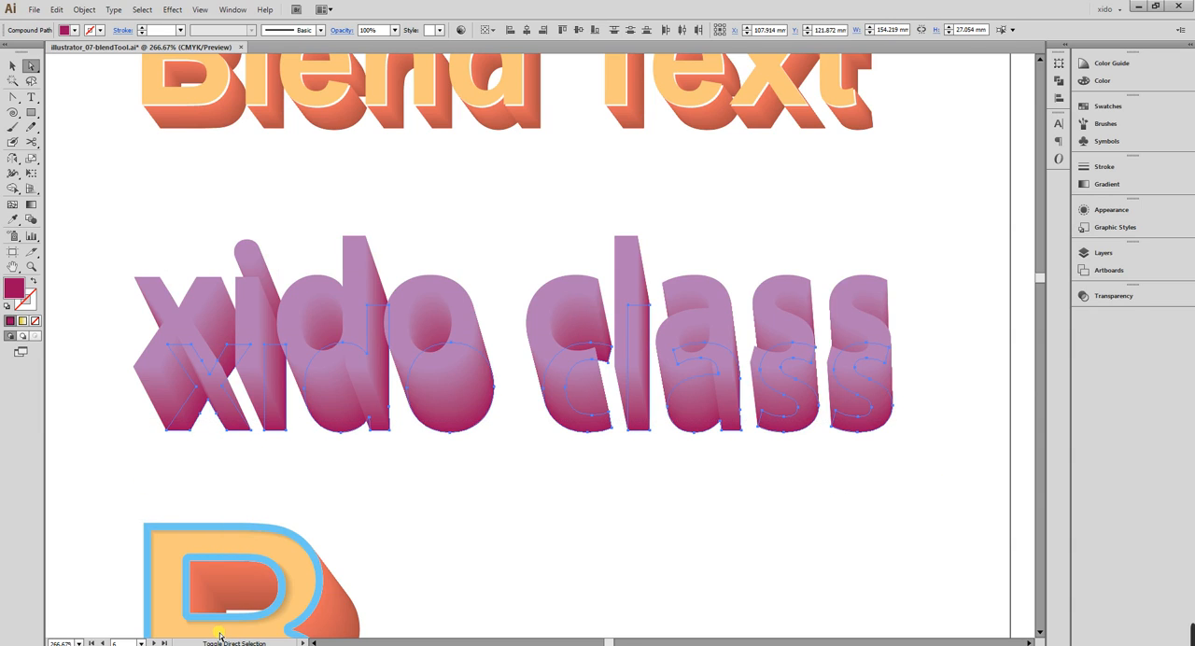
{"action": "key", "text": "shift+Up"}
{"action": "key", "text": "shift+Up"}
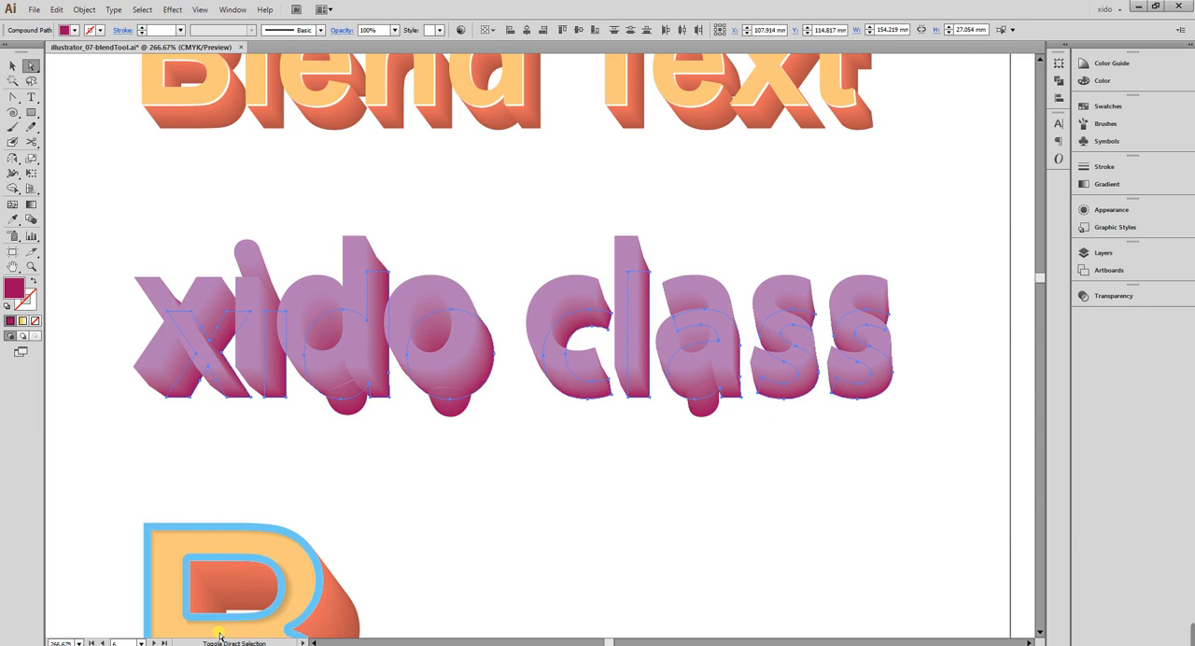
{"action": "key", "text": "shift+Down"}
{"action": "key", "text": "shift+Down"}
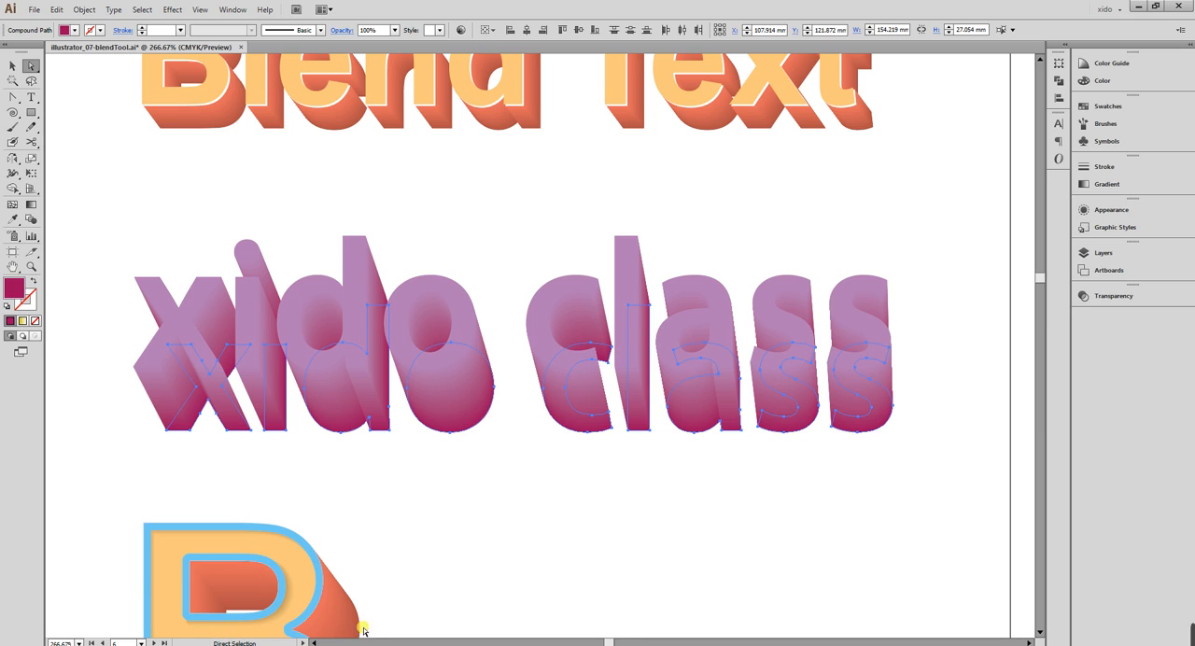
{"action": "key", "text": "v"}
{"action": "left_click", "coordinate": [767, 528]}
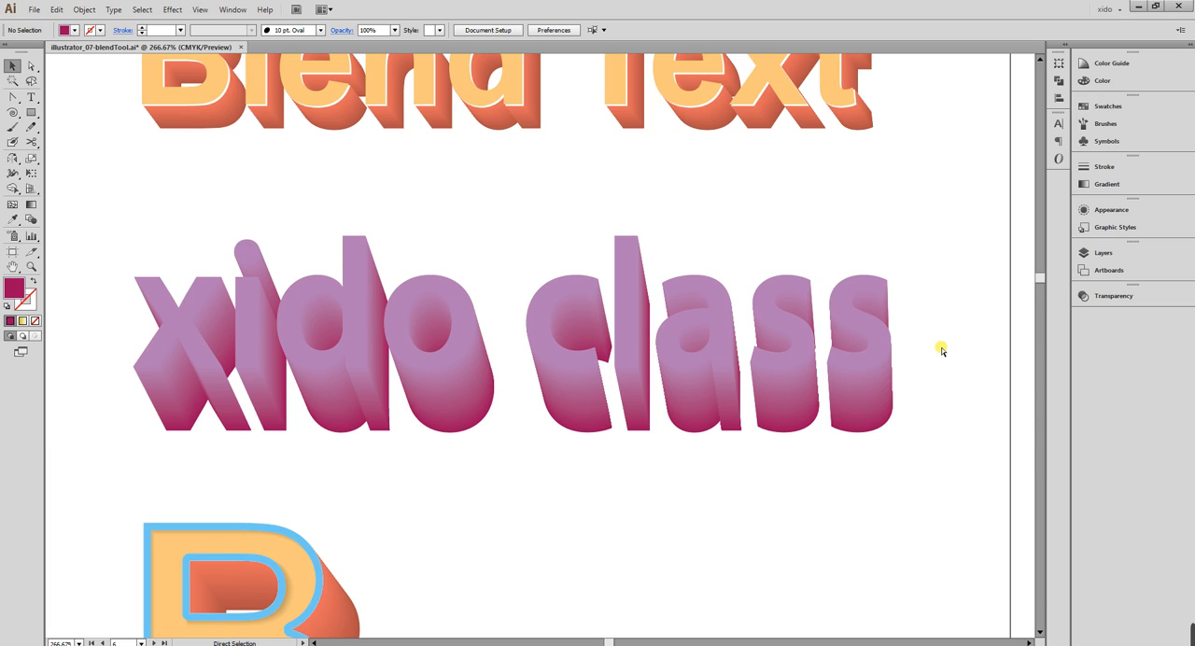
Paste the copied "xido class" text in front of the blend and fill it with white.
{"action": "key", "text": "ctrl+f"}
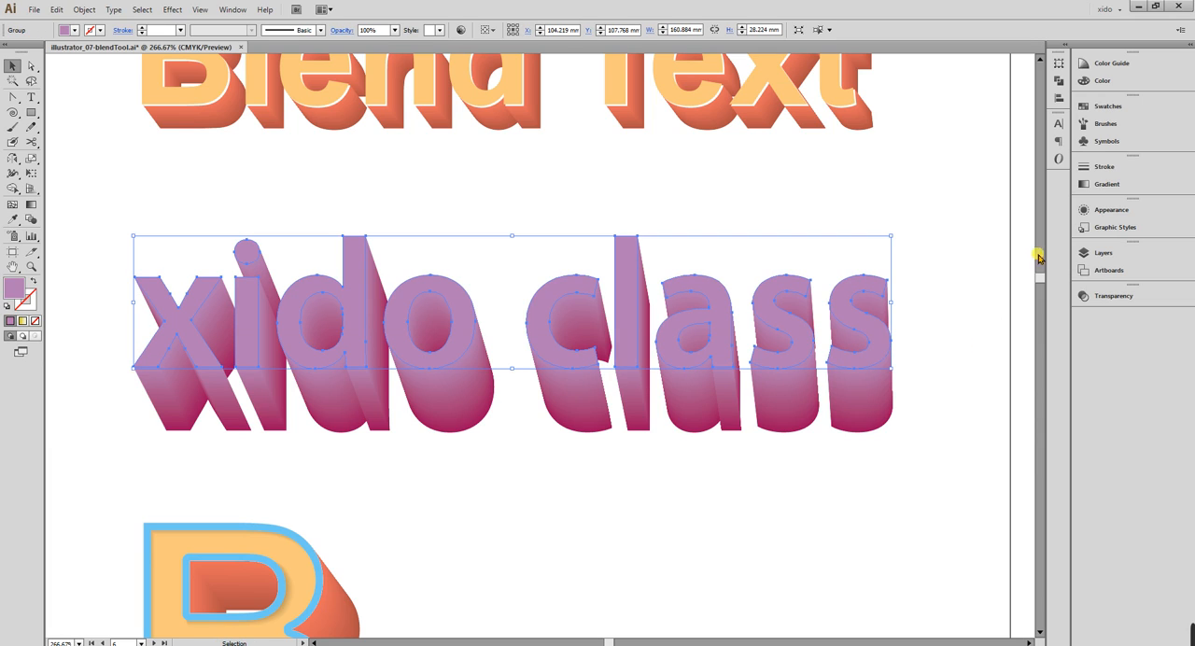
{"action": "left_click", "coordinate": [1104, 80]}
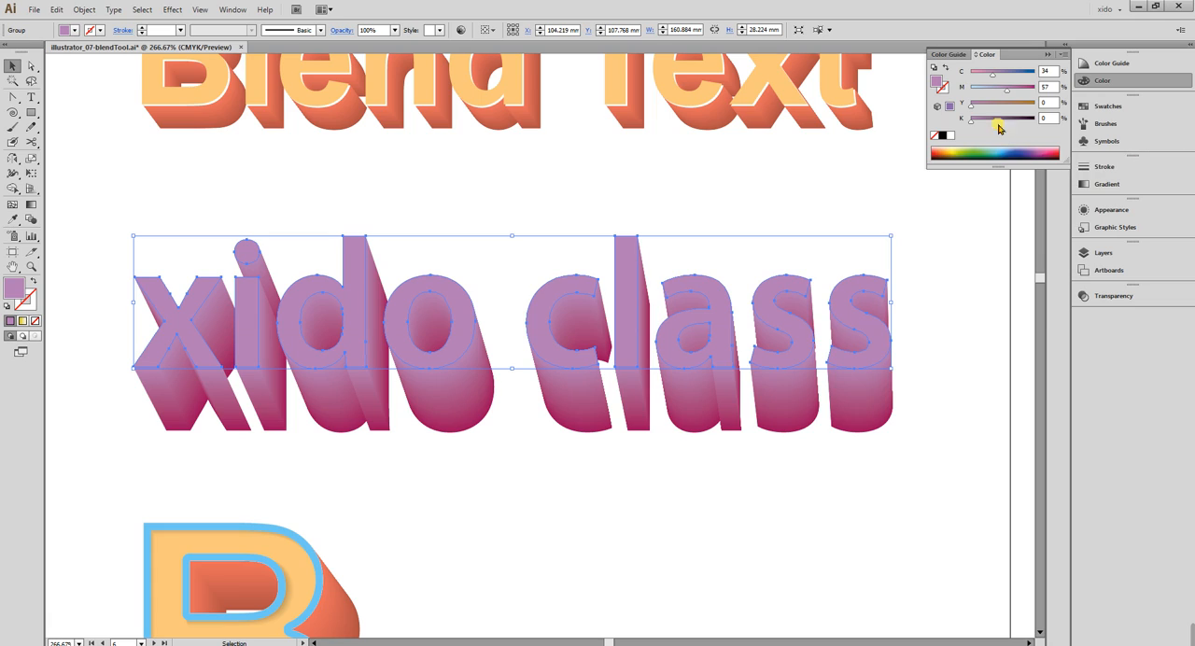
{"action": "left_click", "coordinate": [951, 136]}
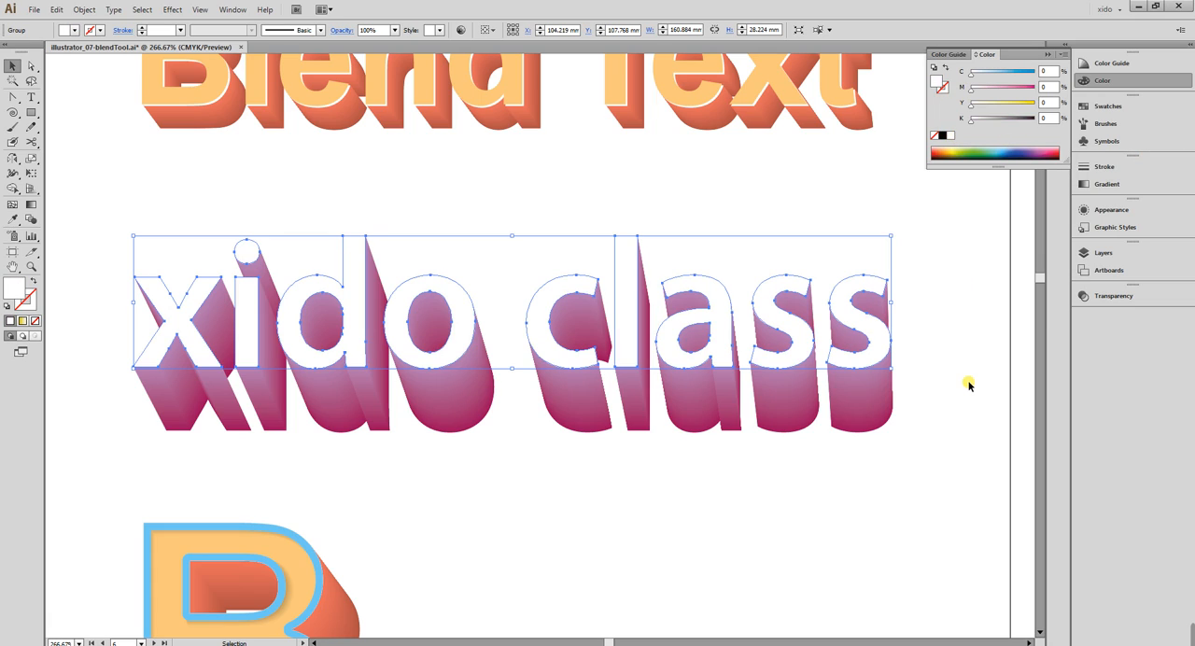
Try moving the white text about 11 mm left and 13 mm up, undo the move, and deselect it.
{"action": "left_click", "coordinate": [614, 455]}
{"action": "left_click_drag", "start_coordinate": [629, 337], "coordinate": [579, 275]}
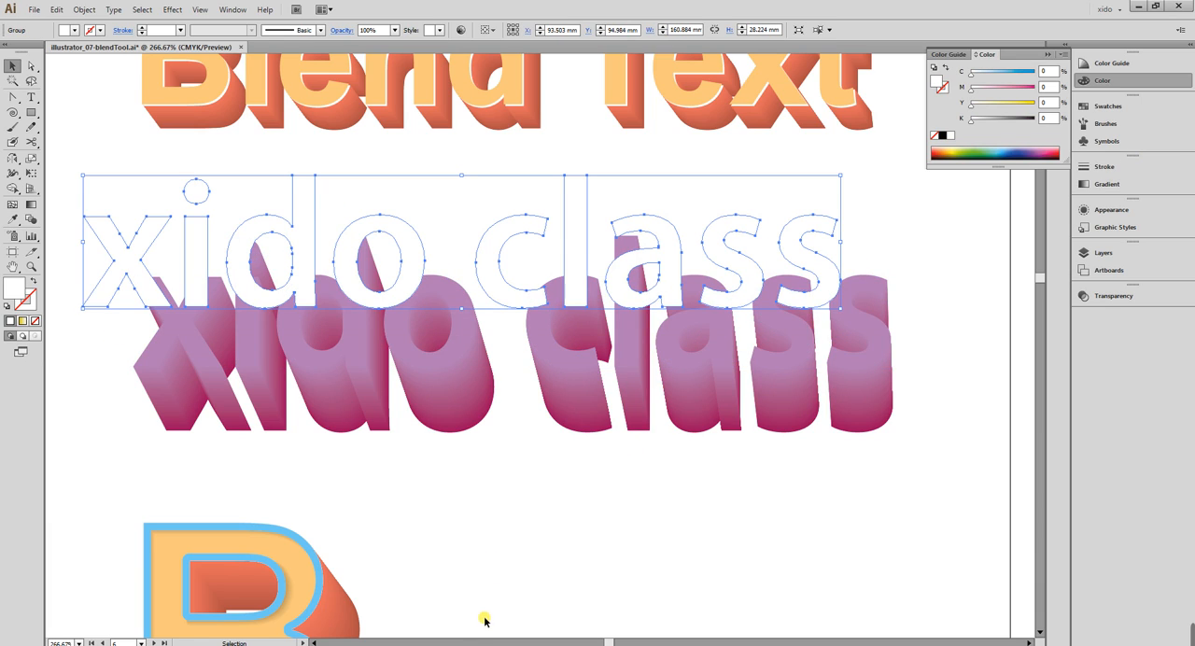
{"action": "key", "text": "ctrl+z"}
{"action": "left_click", "coordinate": [776, 577]}
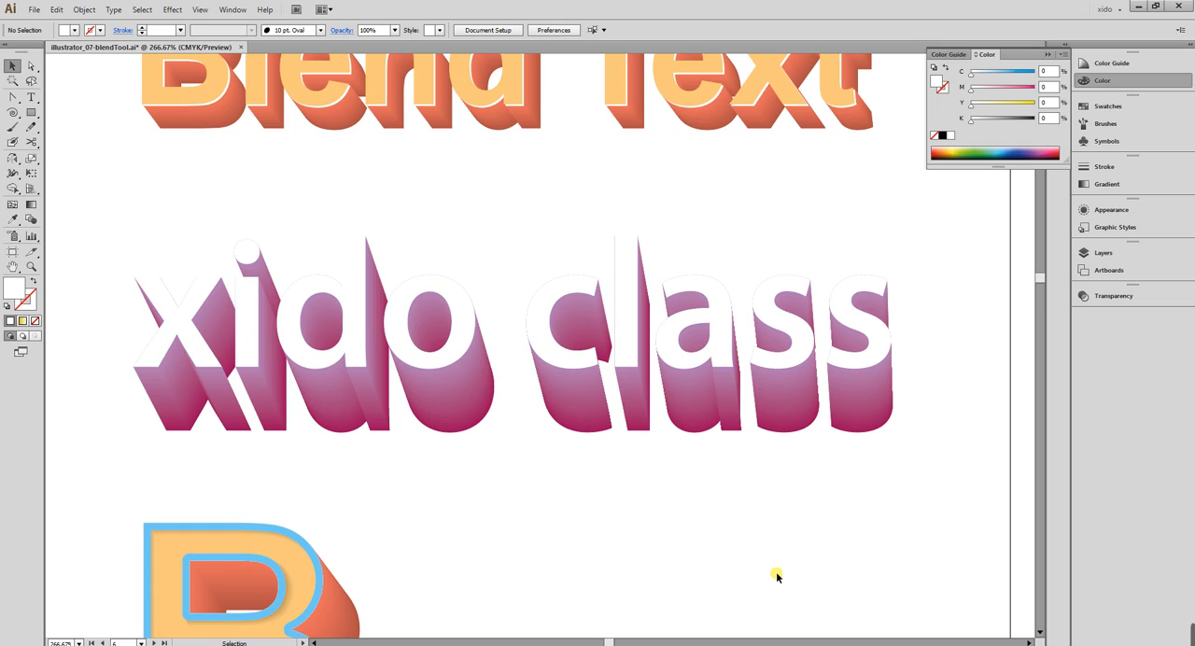
Paste another light purple text copy in front of the white one, offset about 0.35 mm left and 0.1 mm up, and deselect it.
{"action": "key", "text": "ctrl+z"}
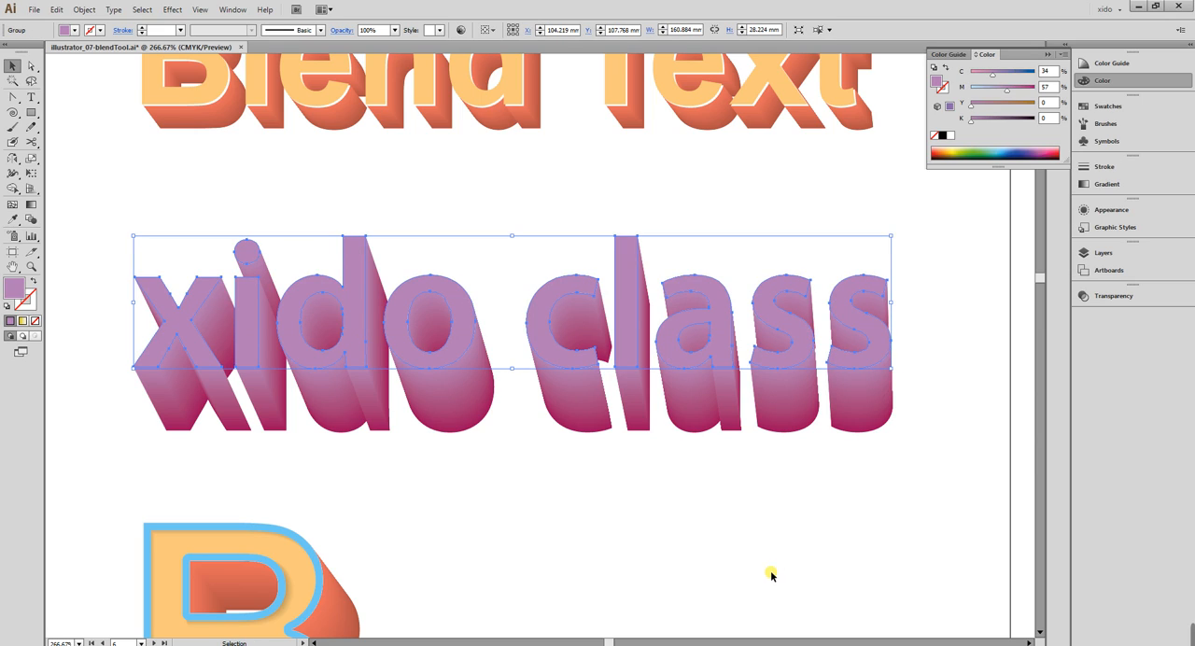
{"action": "left_click_drag", "start_coordinate": [541, 198], "coordinate": [686, 299]}
{"action": "left_click_drag", "start_coordinate": [687, 166], "coordinate": [693, 47]}
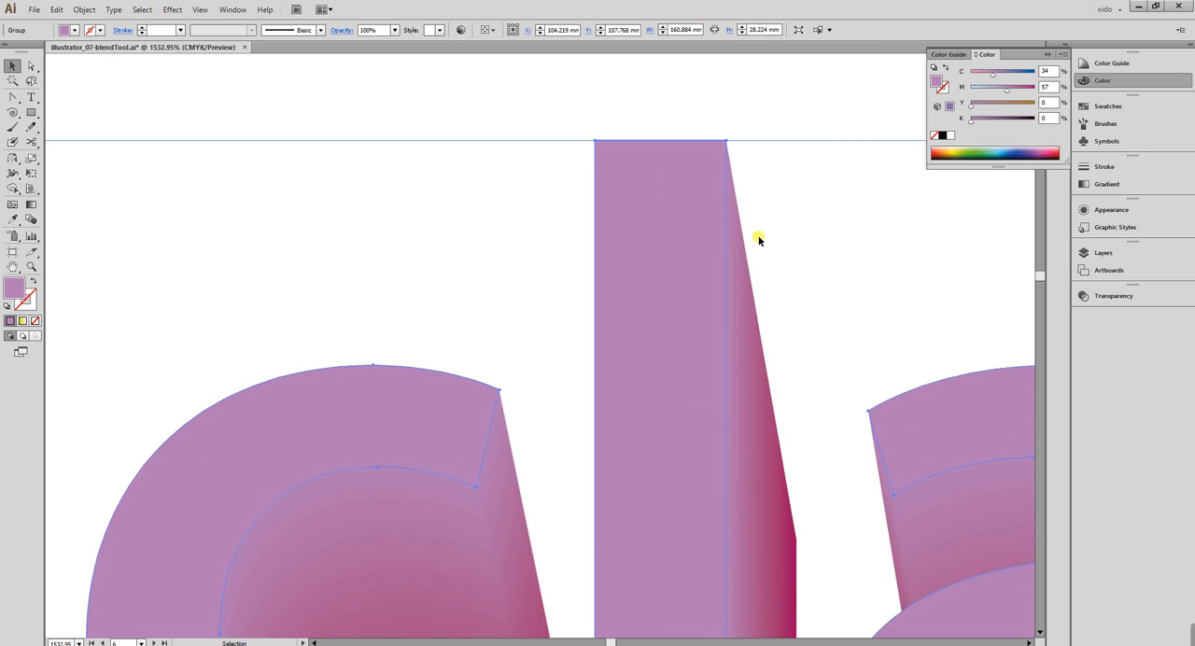
{"action": "key", "text": "Left"}
{"action": "key", "text": "Up"}
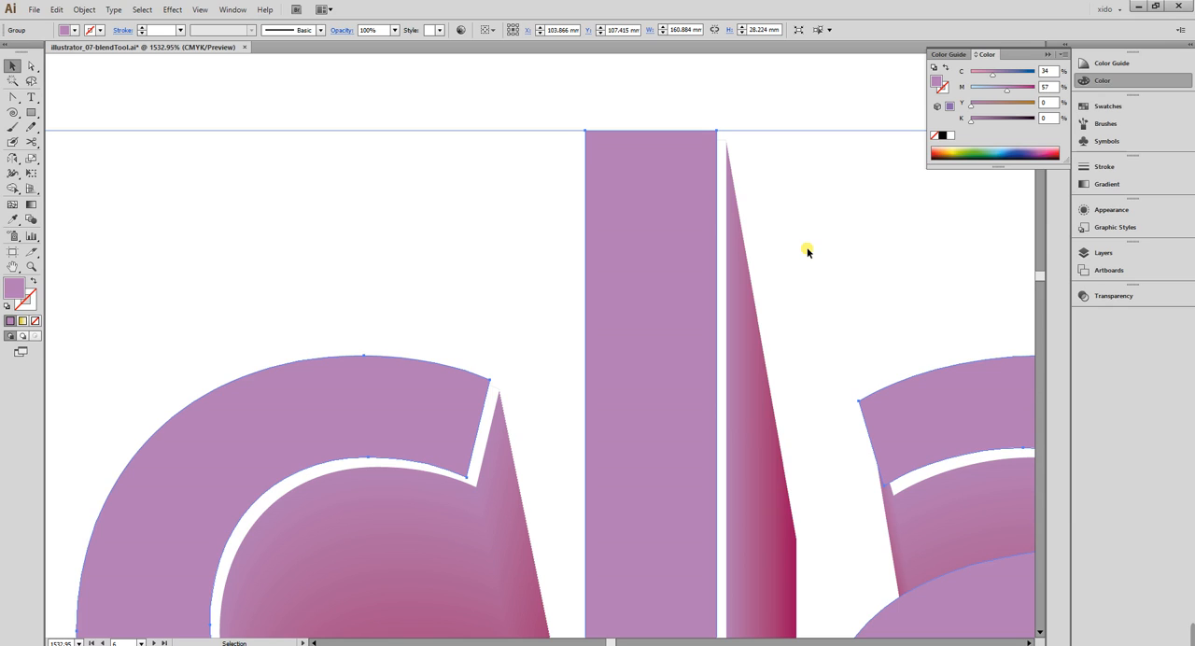
{"action": "left_click_drag", "start_coordinate": [672, 199], "coordinate": [675, 220]}
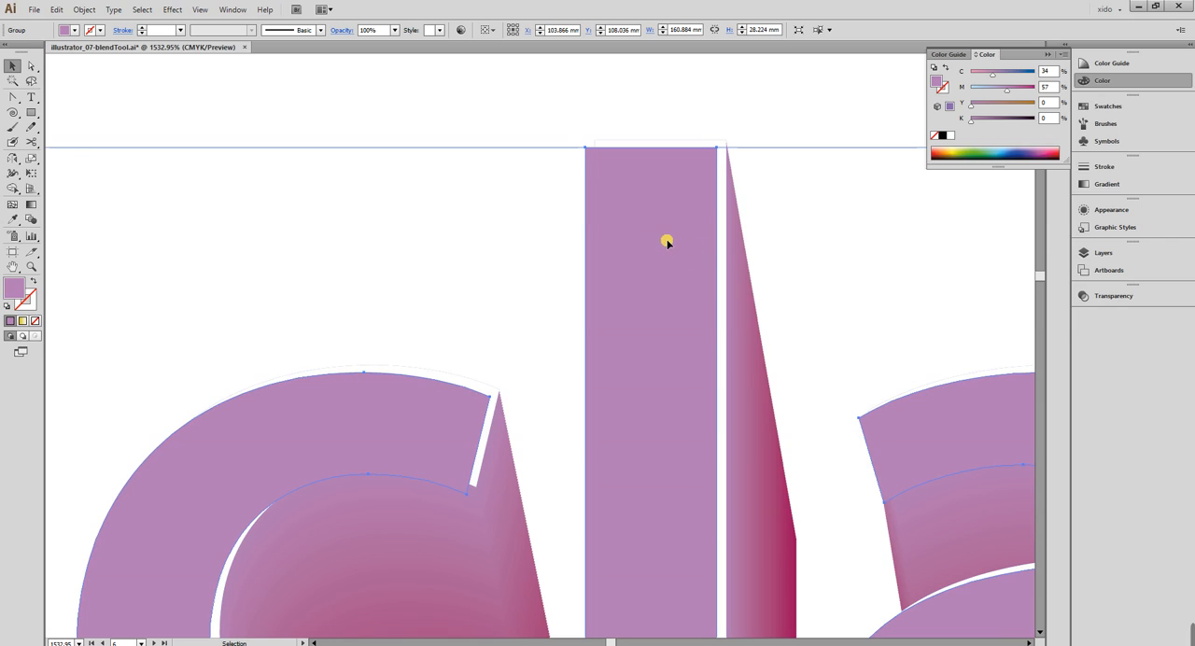
{"action": "key", "text": "ctrl+minus"}
{"action": "key", "text": "ctrl+minus"}
{"action": "key", "text": "ctrl+minus"}
{"action": "key", "text": "ctrl+minus"}
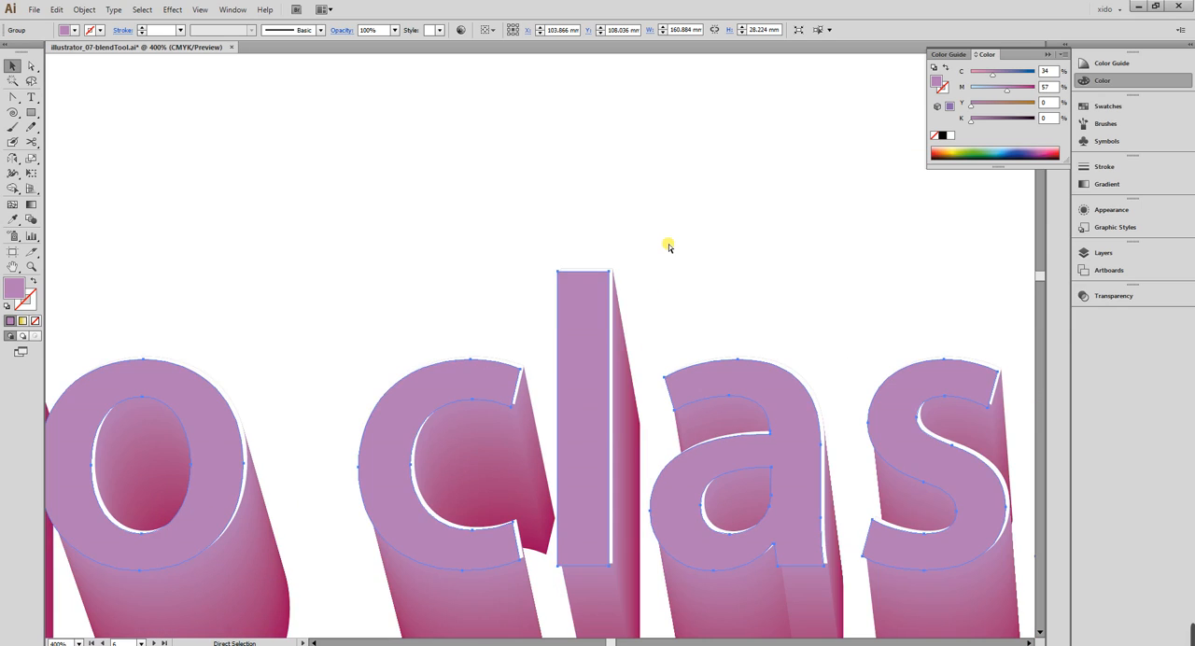
{"action": "key", "text": "ctrl+minus"}
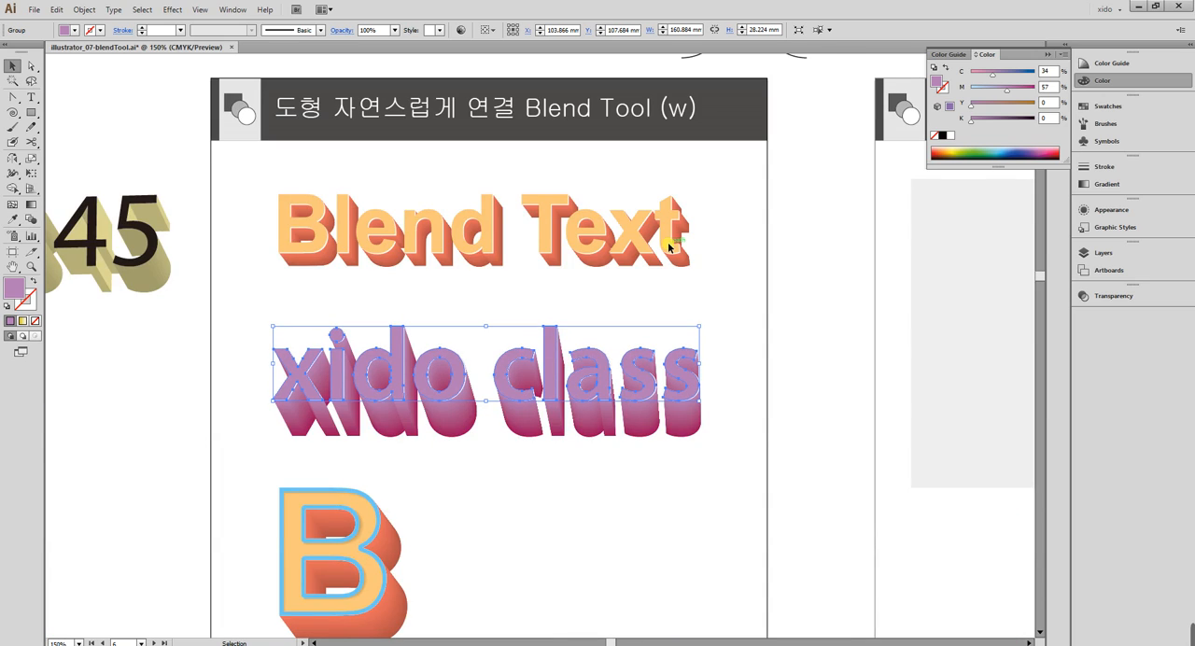
{"action": "left_click", "coordinate": [265, 297]}
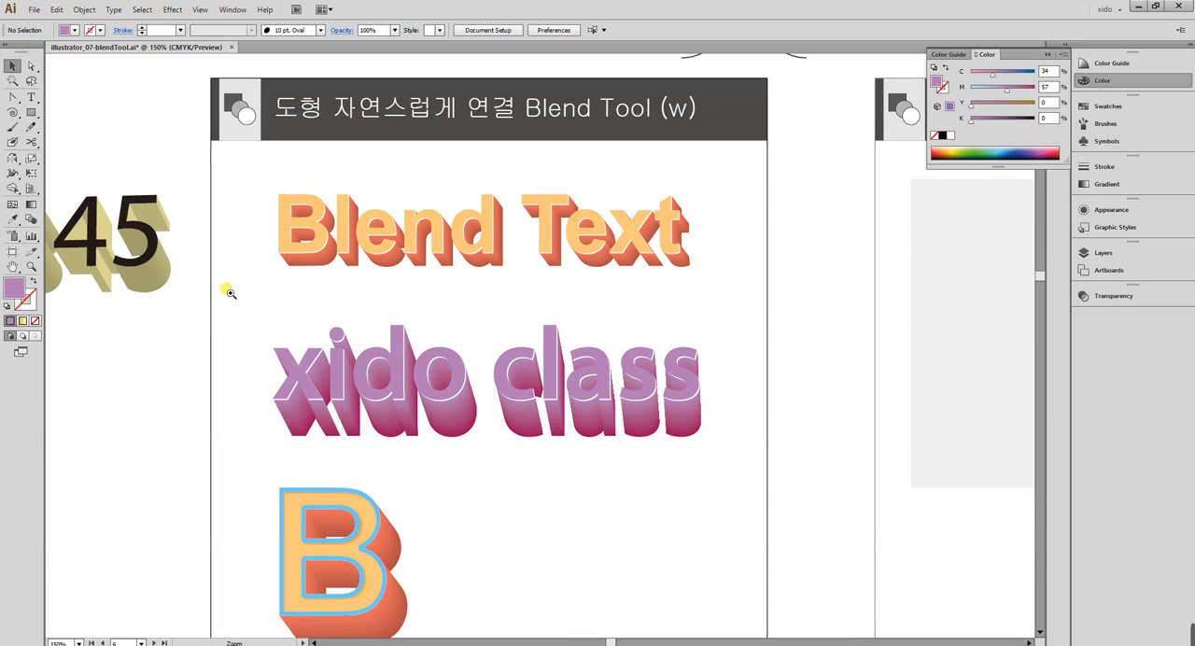
Draw a rectangle about 194 by 67 mm around the "xido class" title and send it to the back.
{"action": "left_click_drag", "start_coordinate": [230, 293], "coordinate": [818, 490]}
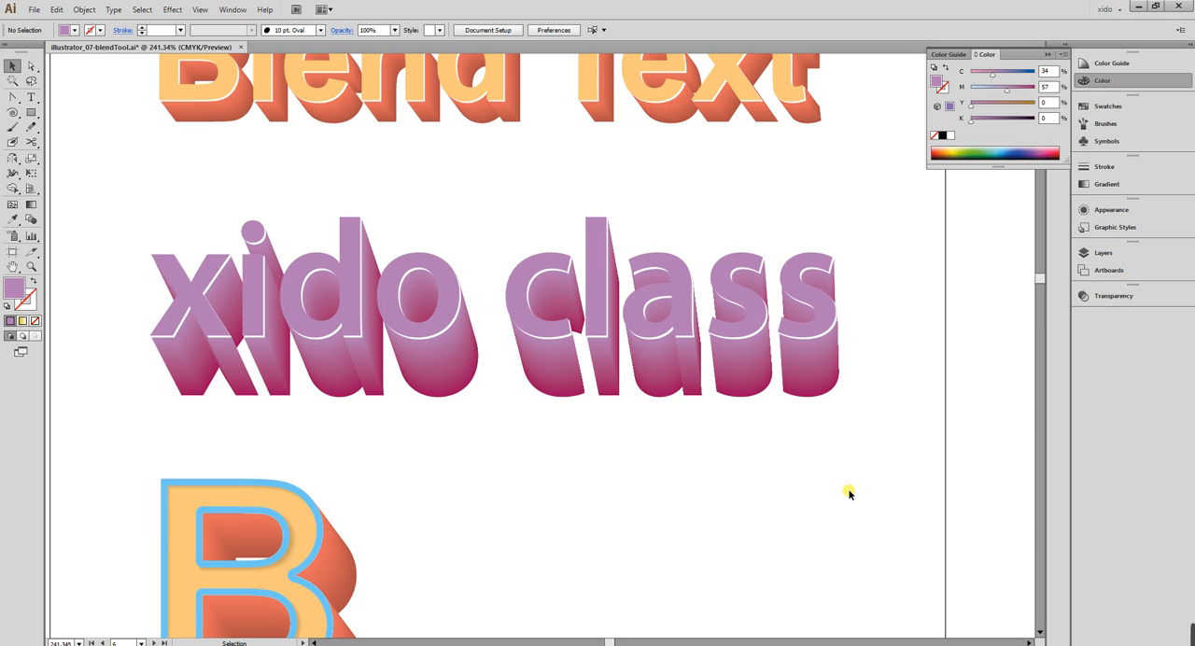
{"action": "left_click", "coordinate": [31, 112]}
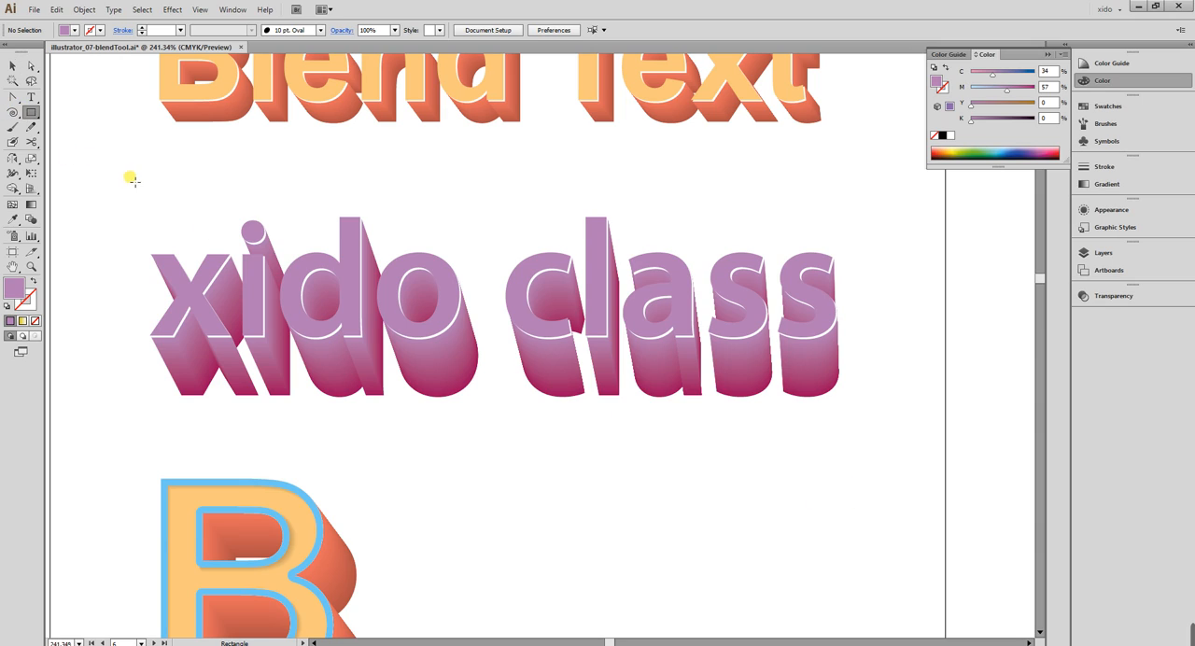
{"action": "left_click_drag", "start_coordinate": [94, 156], "coordinate": [791, 443]}
{"action": "left_click_drag", "start_coordinate": [622, 475], "coordinate": [776, 484]}
{"action": "key", "text": "ctrl+shift+["}
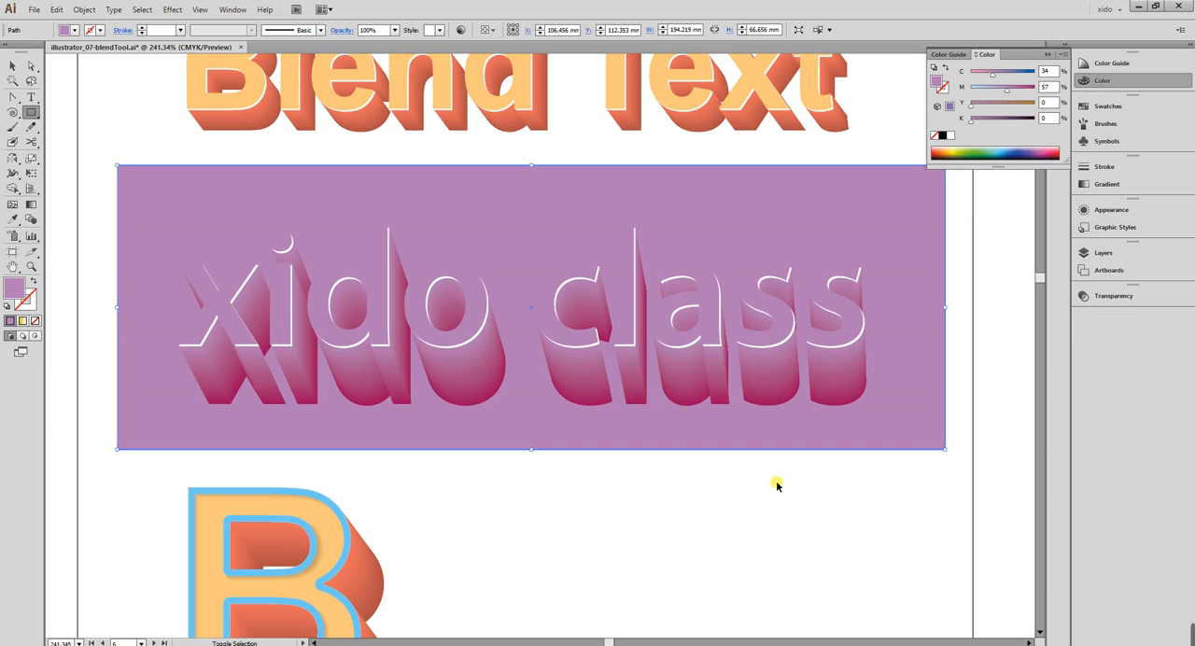
Fill the background rectangle with black and deselect it.
{"action": "key", "text": "v"}
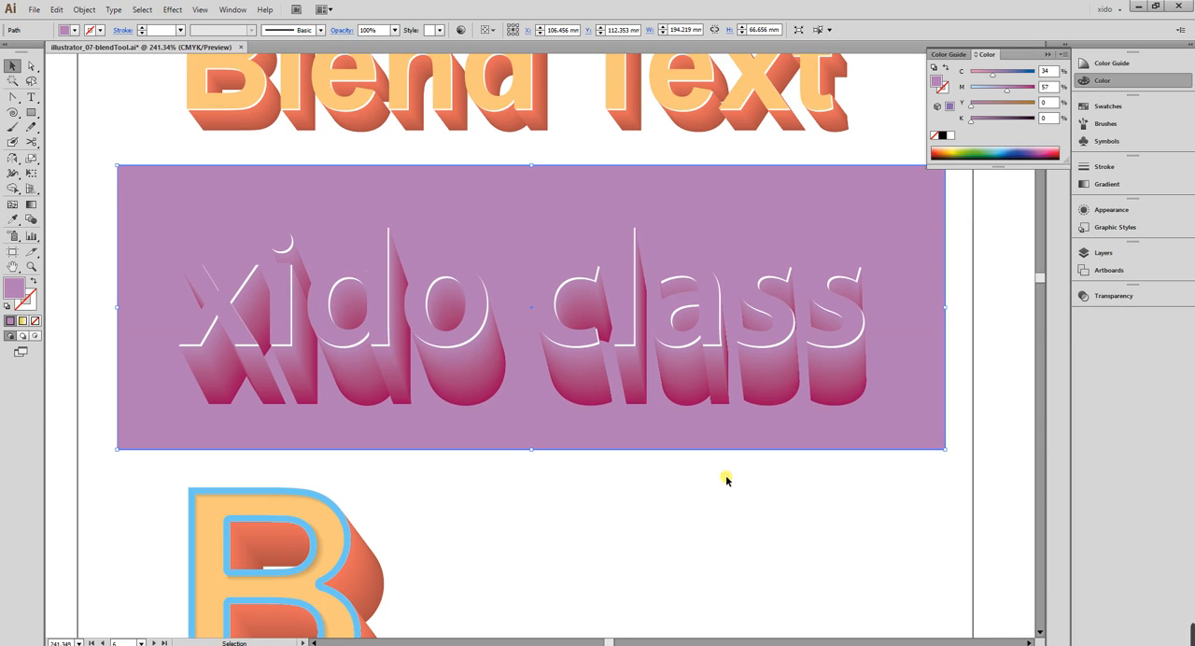
{"action": "left_click", "coordinate": [942, 136]}
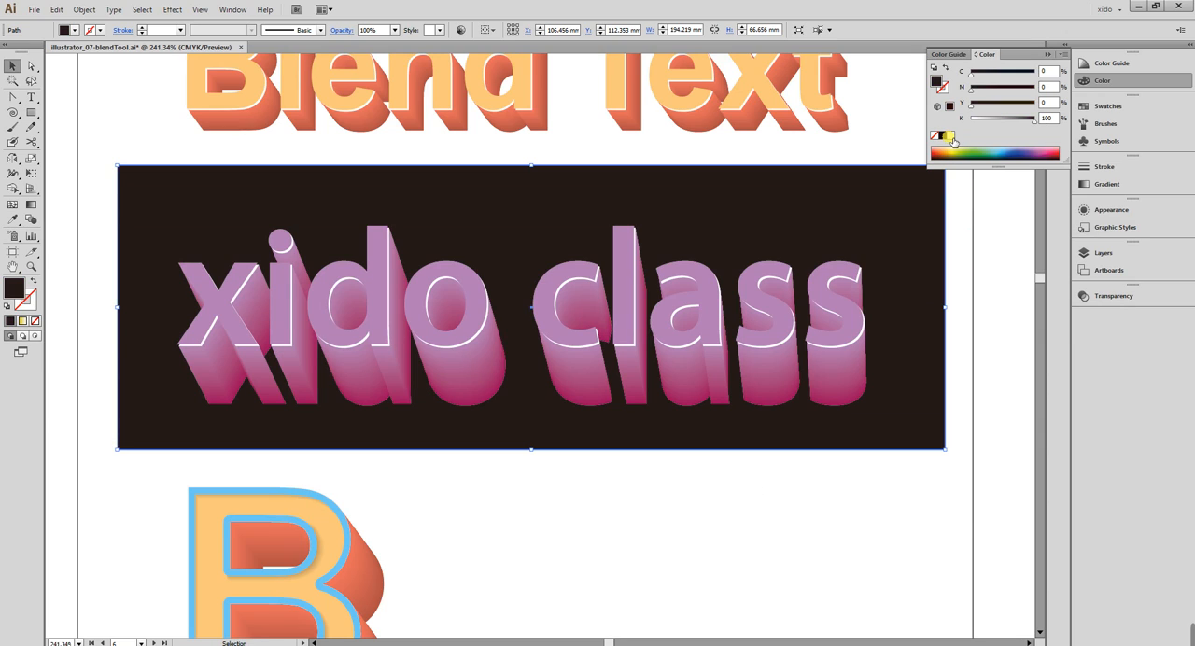
{"action": "left_click", "coordinate": [1007, 279]}
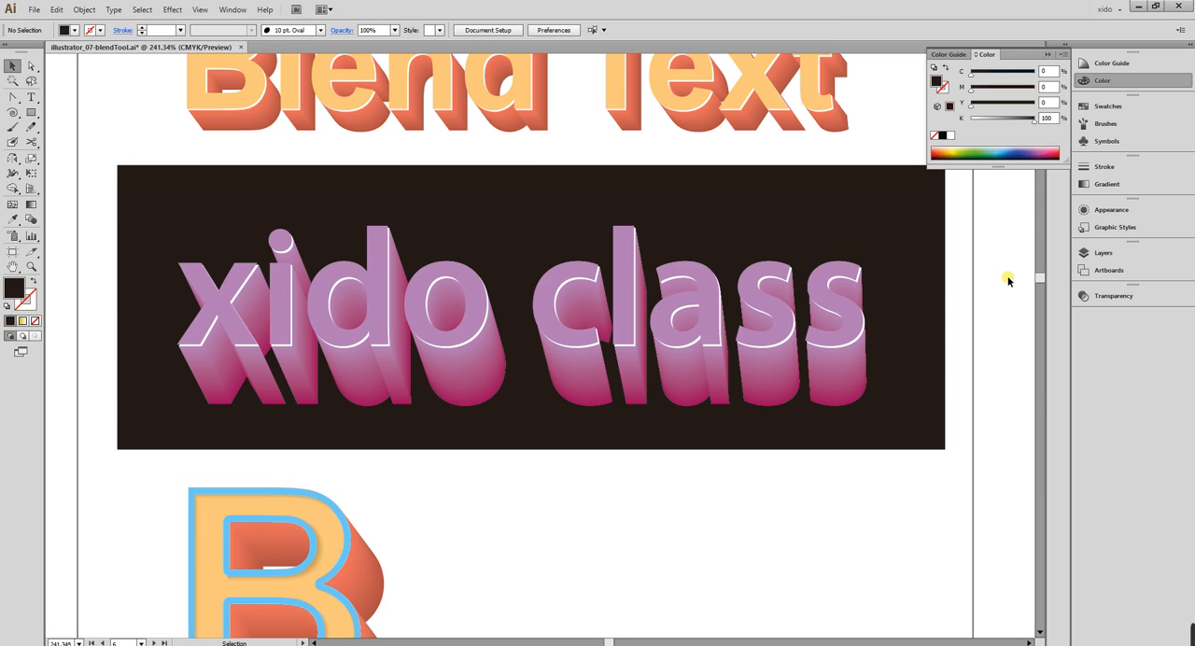
{"action": "left_click", "coordinate": [1135, 80]}
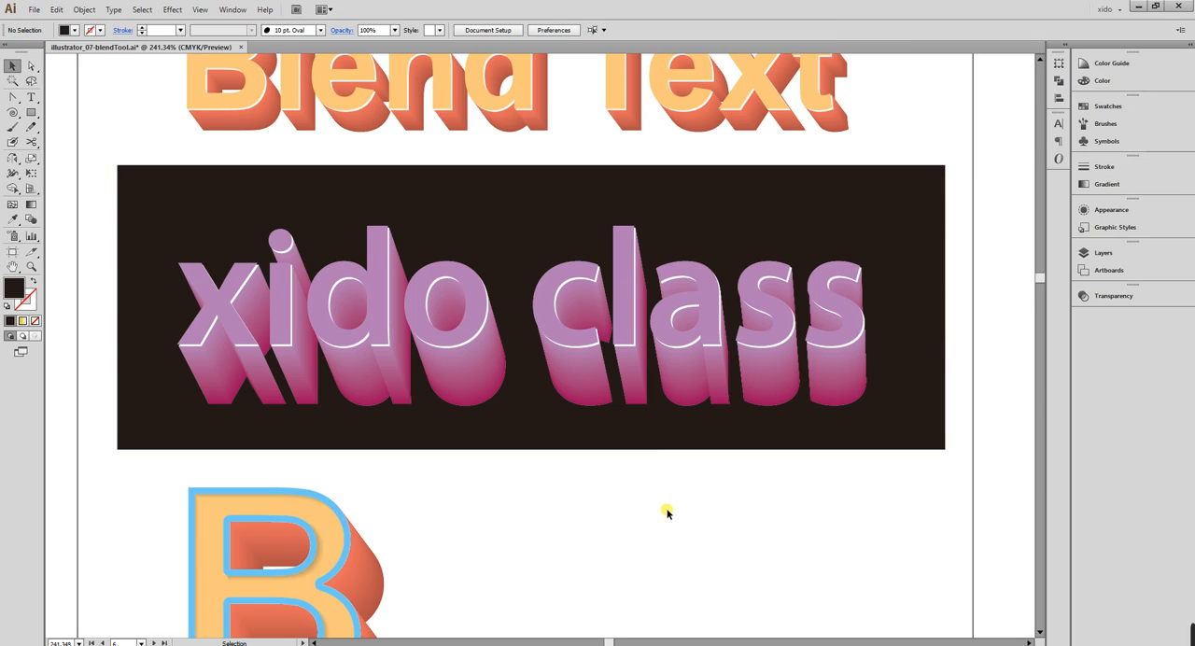
Add a lens flare with the Flare tool, centred on the dot of the i and ending at the last s.
{"action": "left_click_drag", "start_coordinate": [31, 112], "coordinate": [122, 190]}
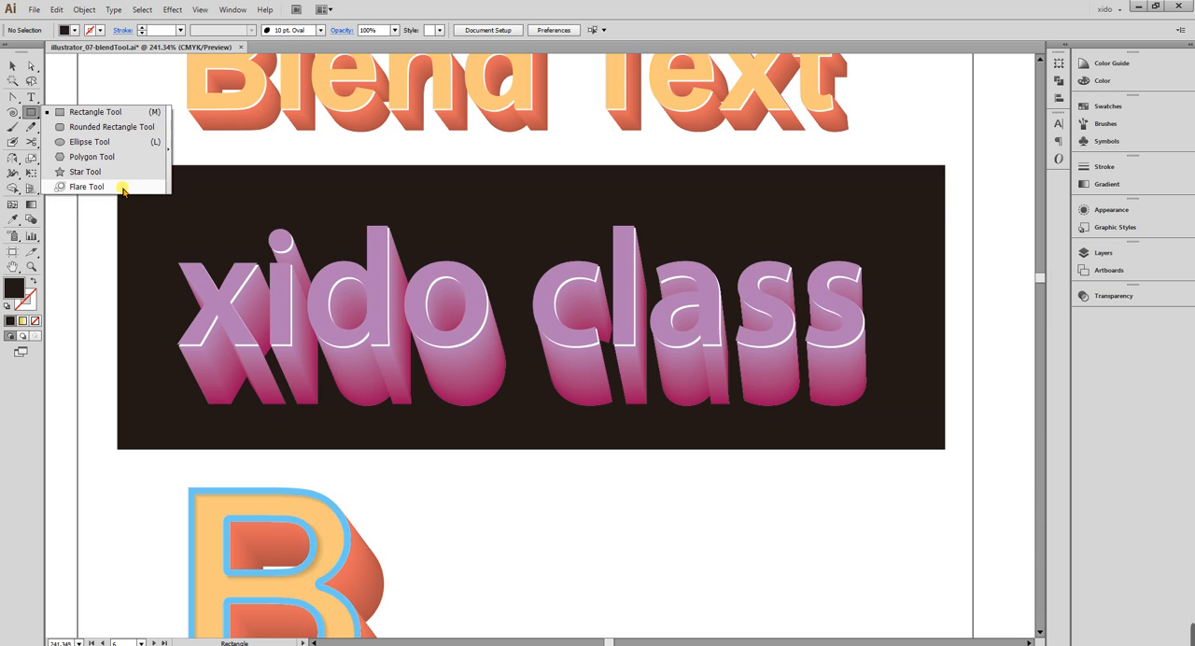
{"action": "left_click_drag", "start_coordinate": [122, 190], "coordinate": [123, 188]}
{"action": "mouse_move", "coordinate": [280, 225]}
{"action": "left_mouse_down"}
{"action": "mouse_move", "coordinate": [308, 240]}
{"action": "mouse_move", "coordinate": [298, 234]}
{"action": "left_mouse_up"}
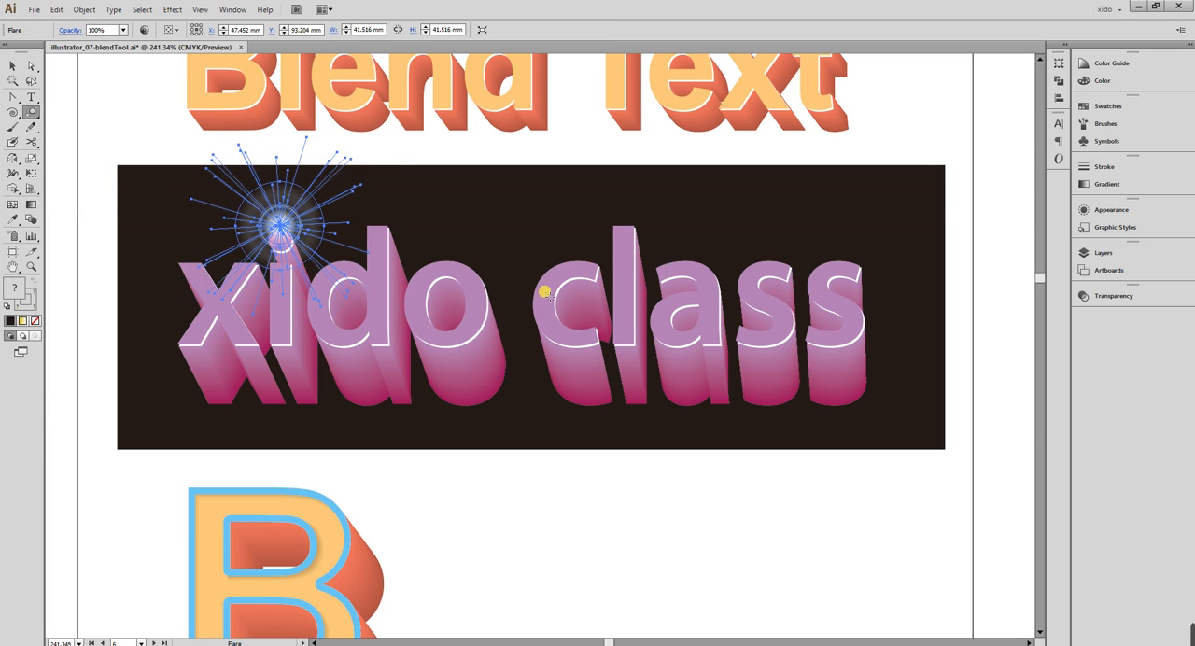
{"action": "left_click", "coordinate": [854, 293]}
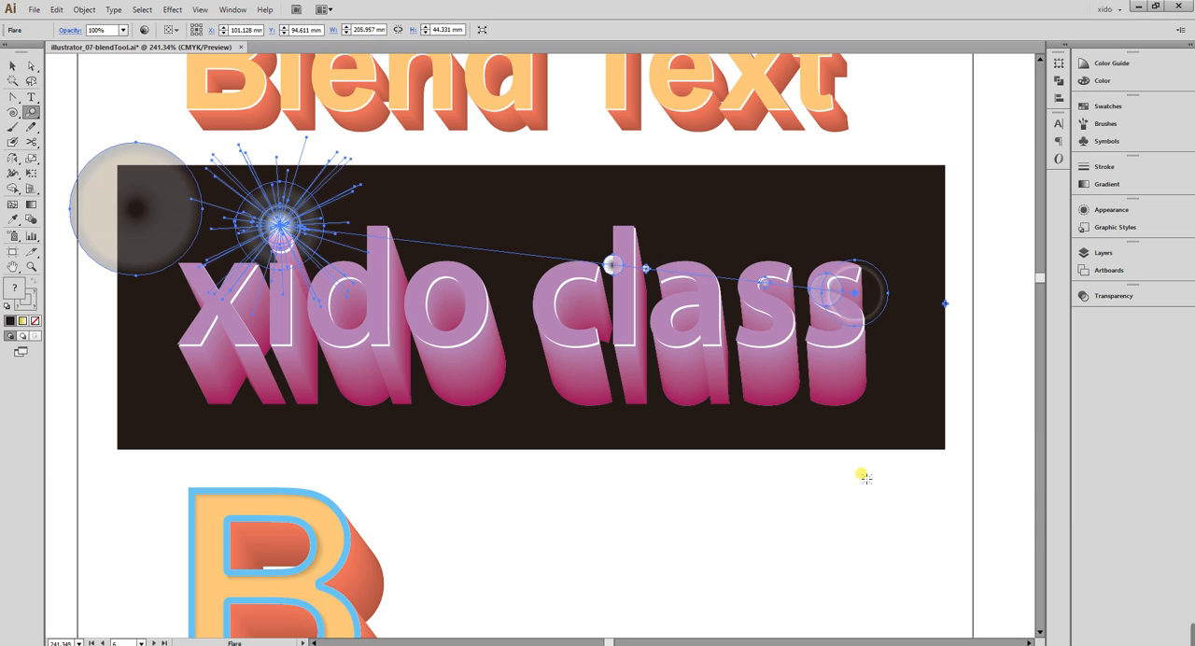
Move the flare about 14 mm right and 11 mm down, scale it down to fit inside the black rectangle, and deselect it.
{"action": "left_click", "coordinate": [13, 66]}
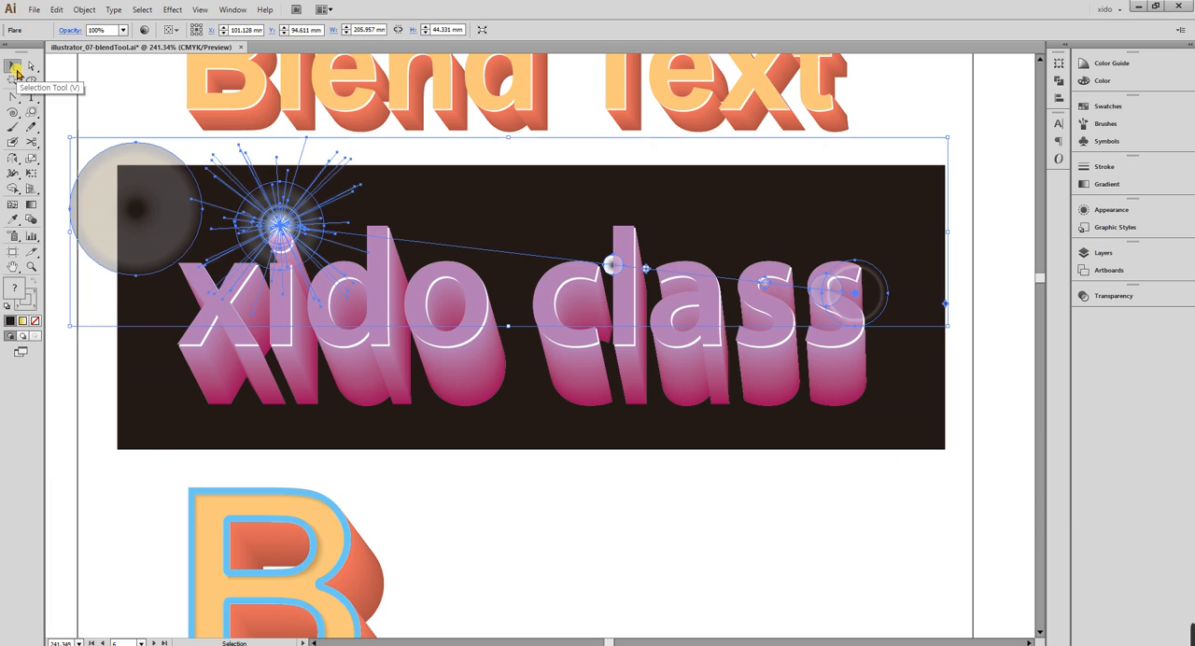
{"action": "left_click", "coordinate": [278, 322]}
{"action": "left_click_drag", "start_coordinate": [293, 200], "coordinate": [350, 246]}
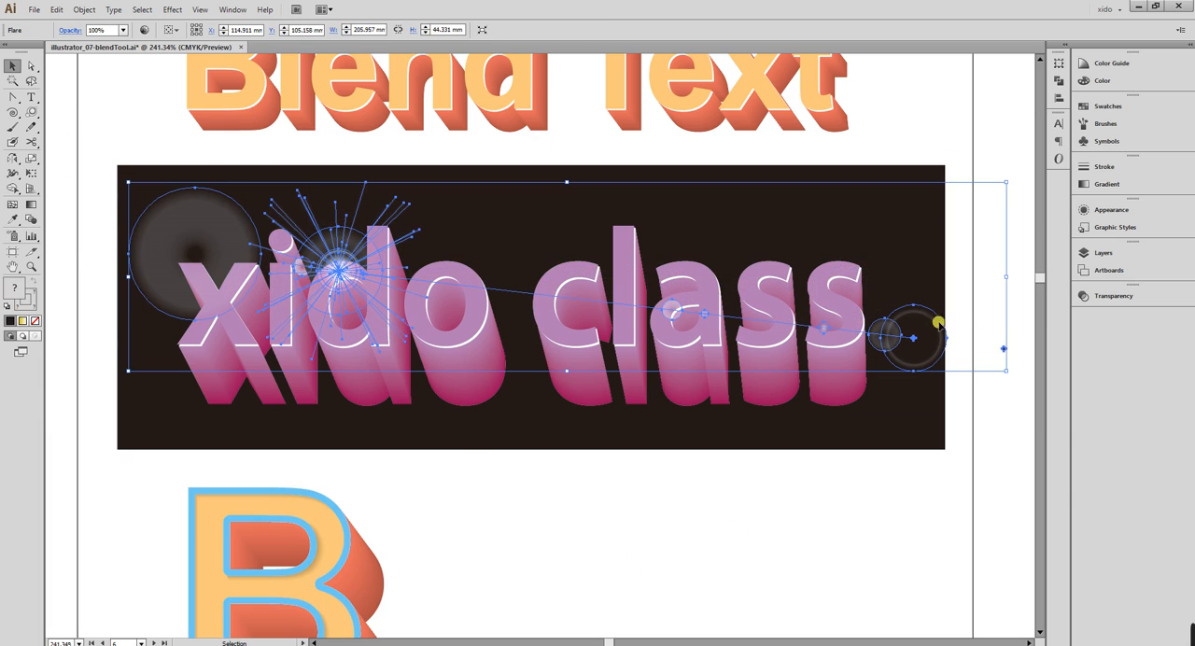
{"action": "left_click_drag", "start_coordinate": [1009, 280], "coordinate": [943, 282]}
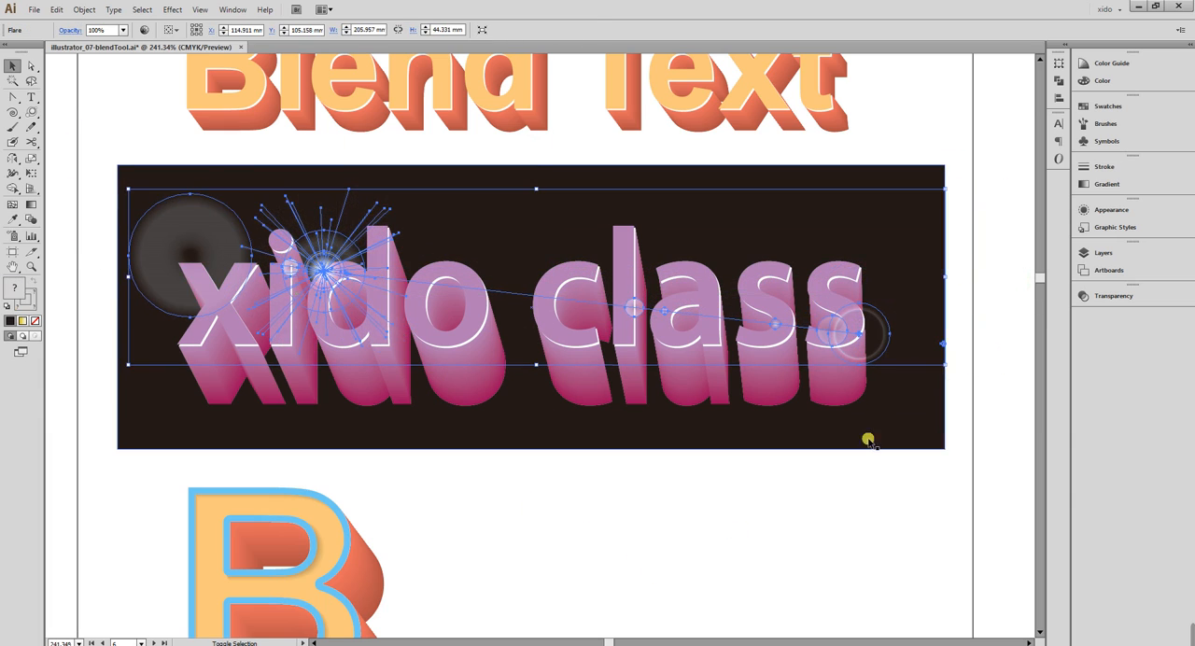
{"action": "left_click", "coordinate": [865, 437]}
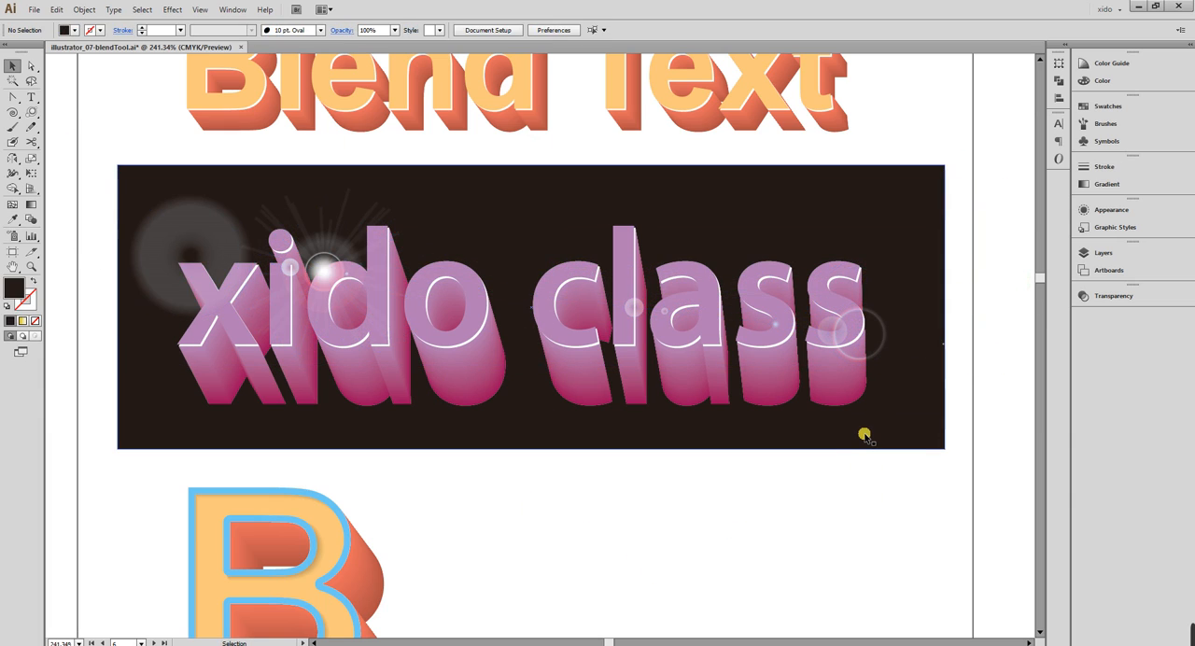
Try recolouring the black rectangle with the white page colour using the Eyedropper, and undo the change.
{"action": "left_click", "coordinate": [823, 446]}
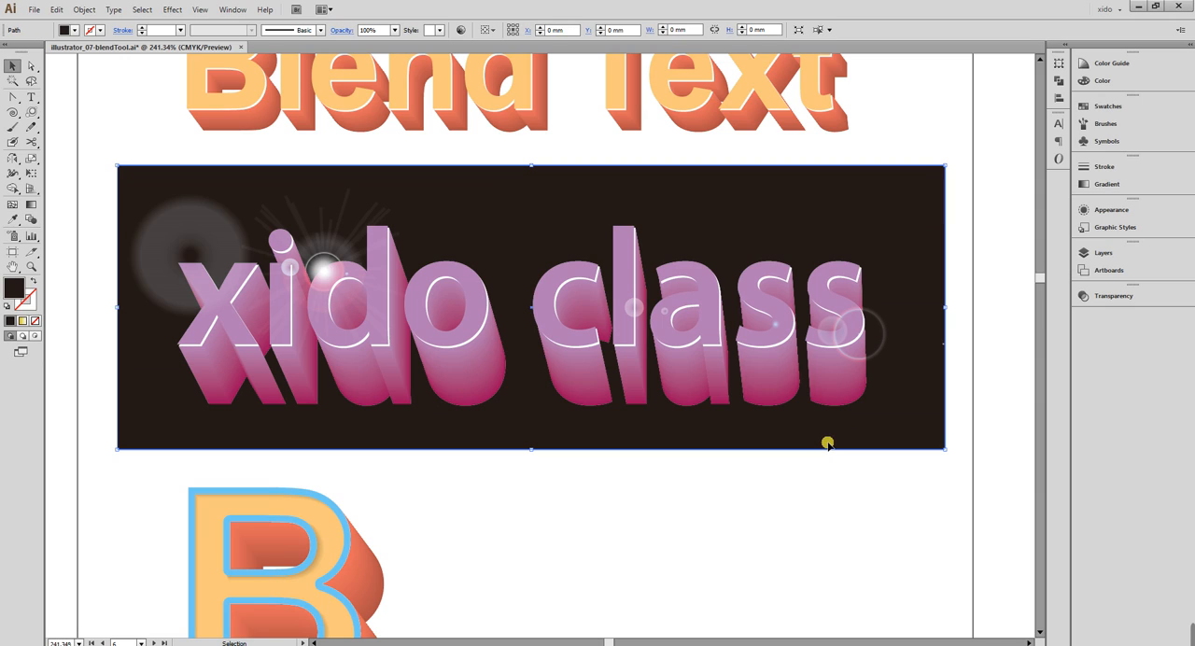
{"action": "key", "text": "i"}
{"action": "left_click", "coordinate": [821, 472]}
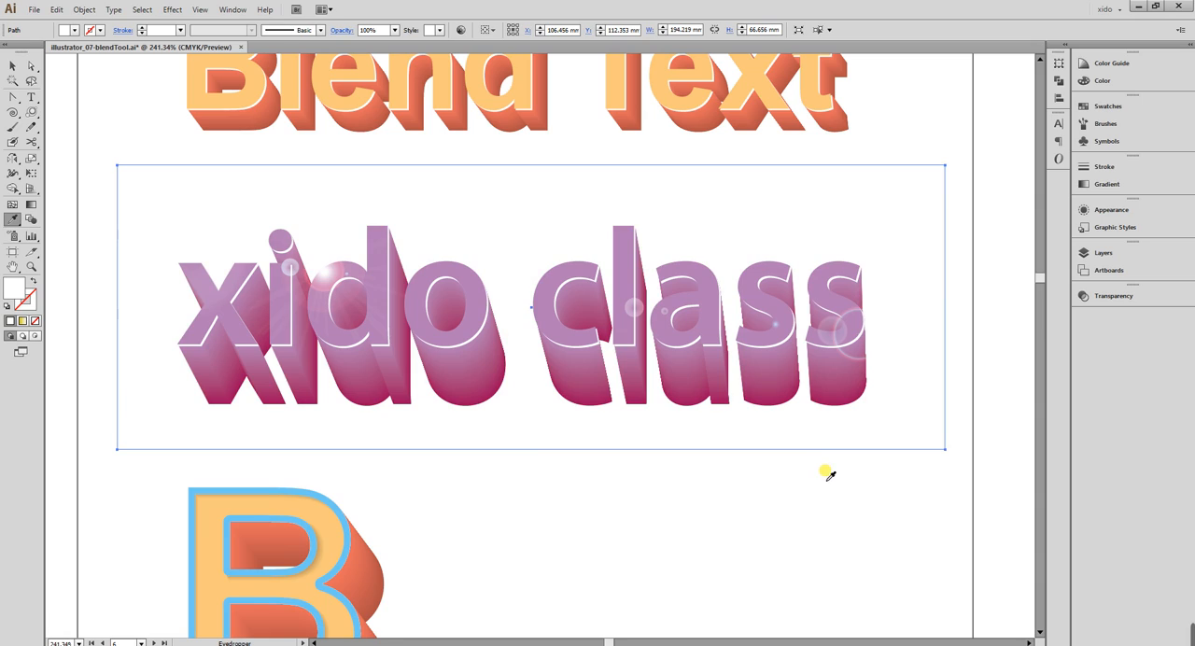
{"action": "key", "text": "ctrl+z"}
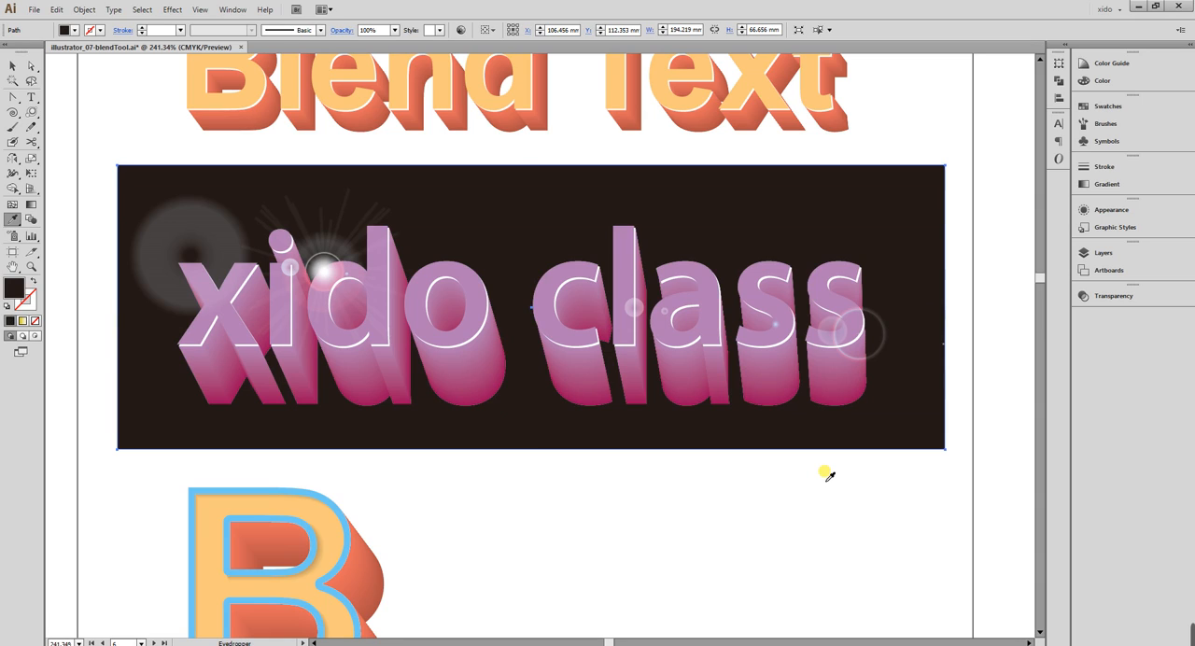
Scale the flare down to about 168 by 36 mm, place its bright centre over the letter d, and deselect it.
{"action": "key", "text": "v"}
{"action": "left_click", "coordinate": [320, 257]}
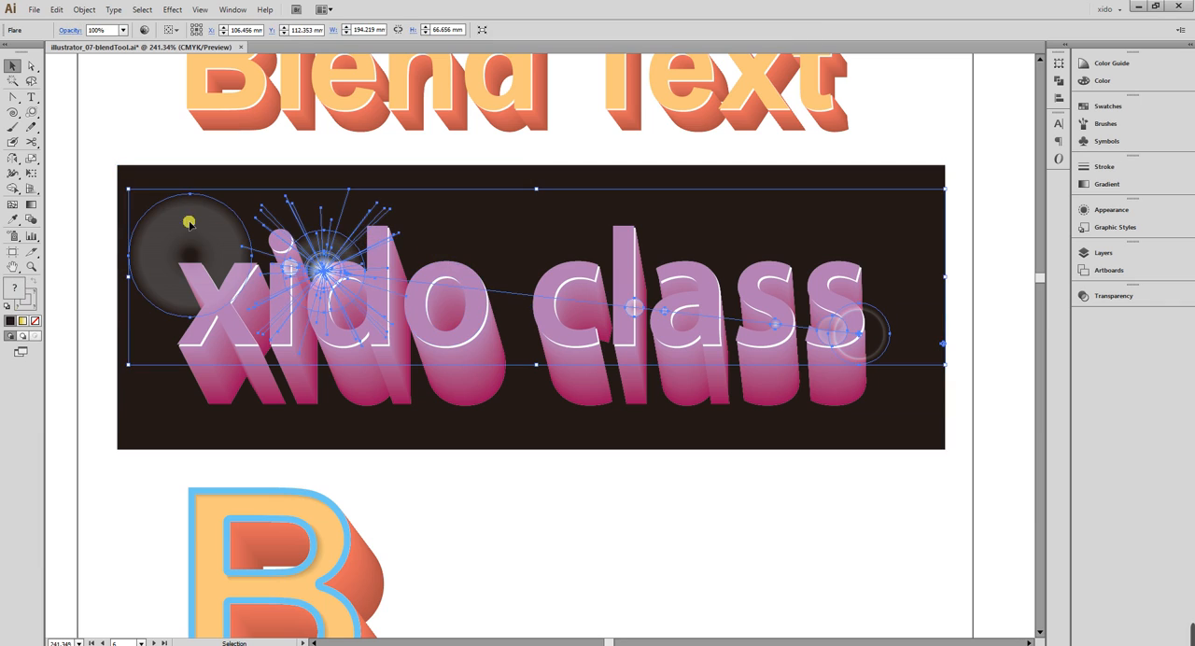
{"action": "left_click_drag", "start_coordinate": [128, 189], "coordinate": [230, 211]}
{"action": "left_click_drag", "start_coordinate": [398, 287], "coordinate": [358, 280]}
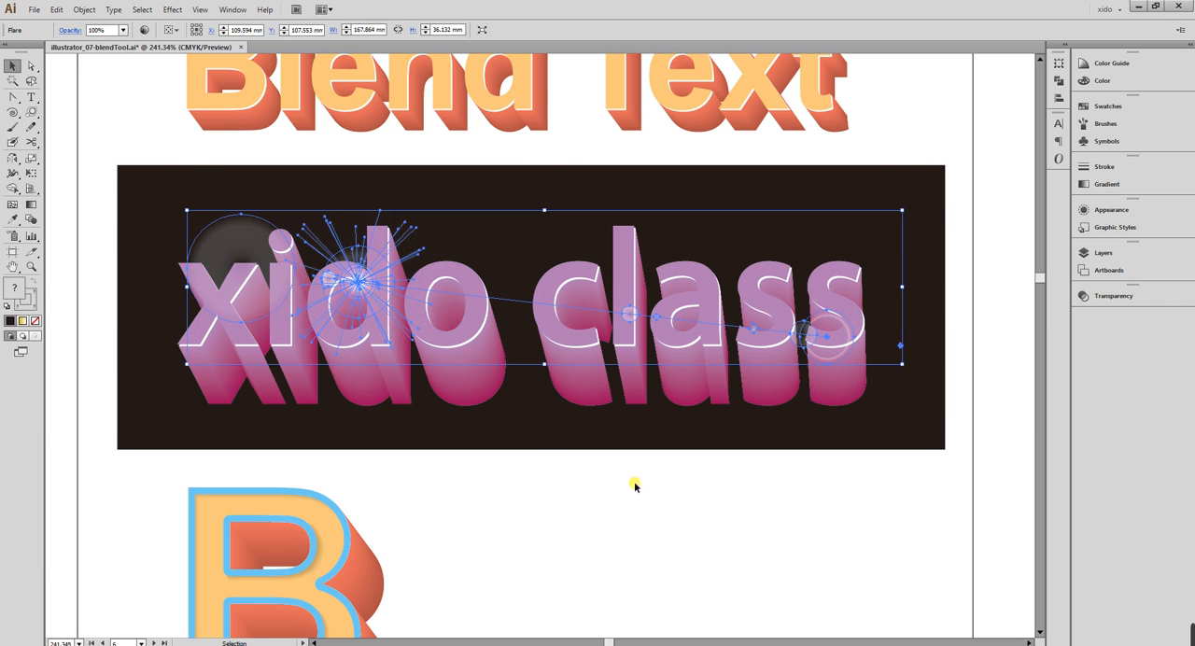
{"action": "left_click", "coordinate": [684, 571]}
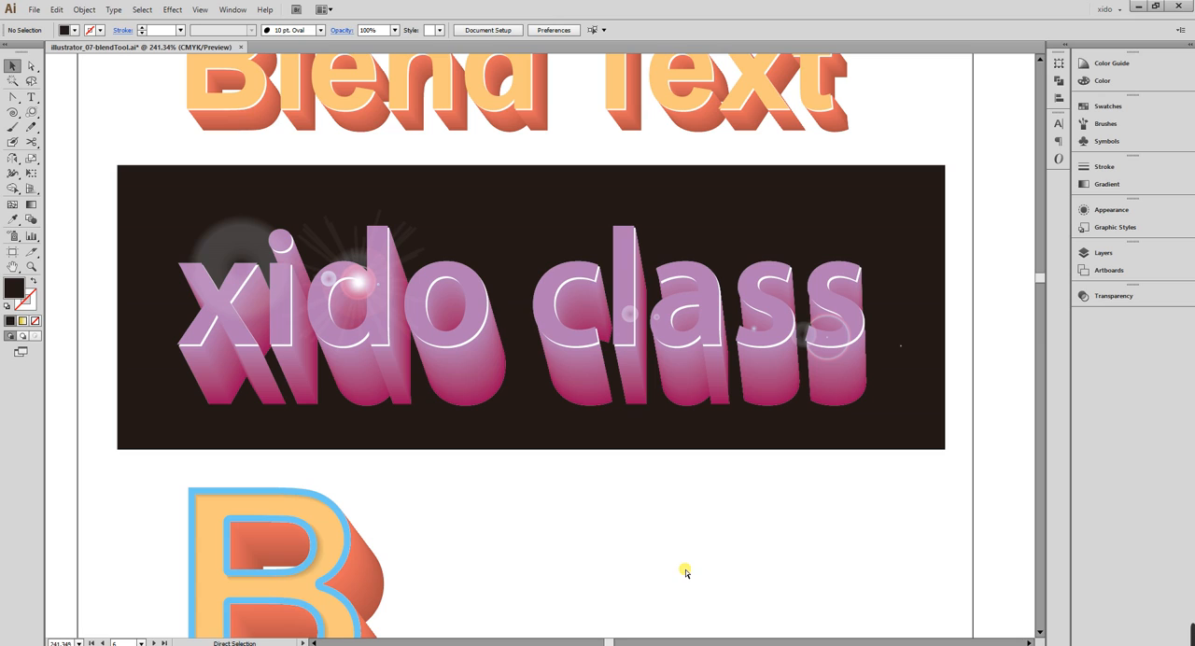
Move the blended "12345" text outside the artboard straight down, level with the "xido class" title, and deselect it.
{"action": "key", "text": "ctrl+minus"}
{"action": "key", "text": "ctrl+minus"}
{"action": "left_click_drag", "start_coordinate": [466, 499], "coordinate": [693, 471]}
{"action": "left_click_drag", "start_coordinate": [427, 261], "coordinate": [206, 120]}
{"action": "left_click_drag", "start_coordinate": [418, 158], "coordinate": [418, 309]}
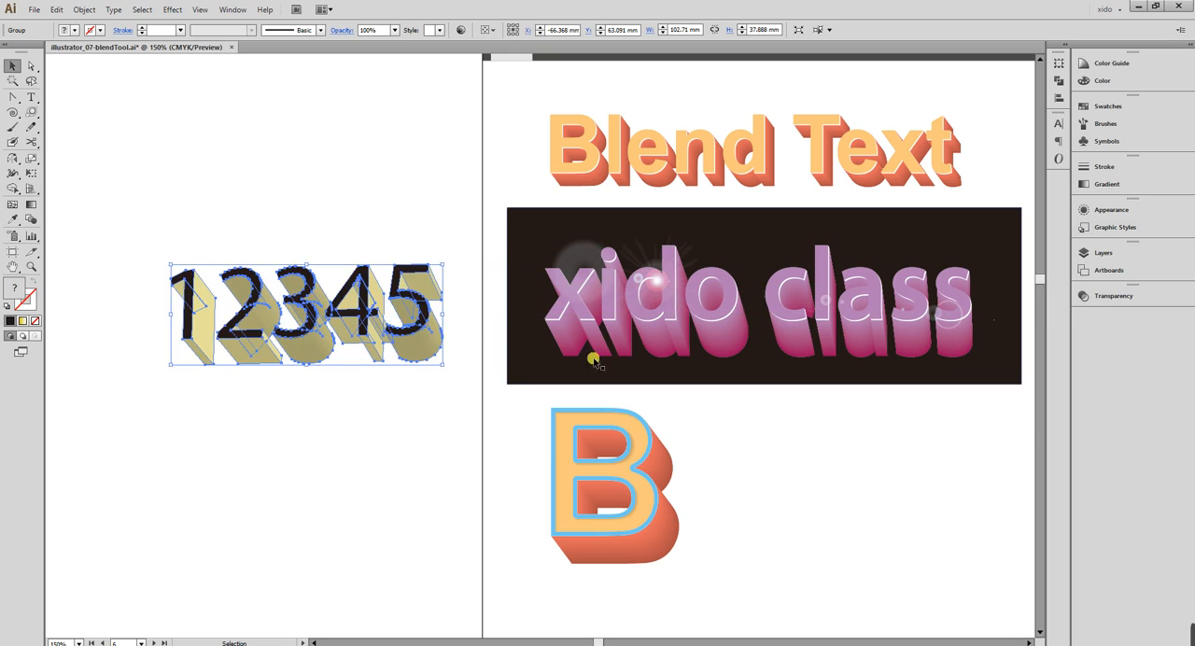
{"action": "left_click", "coordinate": [824, 487]}
{"action": "left_click_drag", "start_coordinate": [857, 484], "coordinate": [786, 502]}
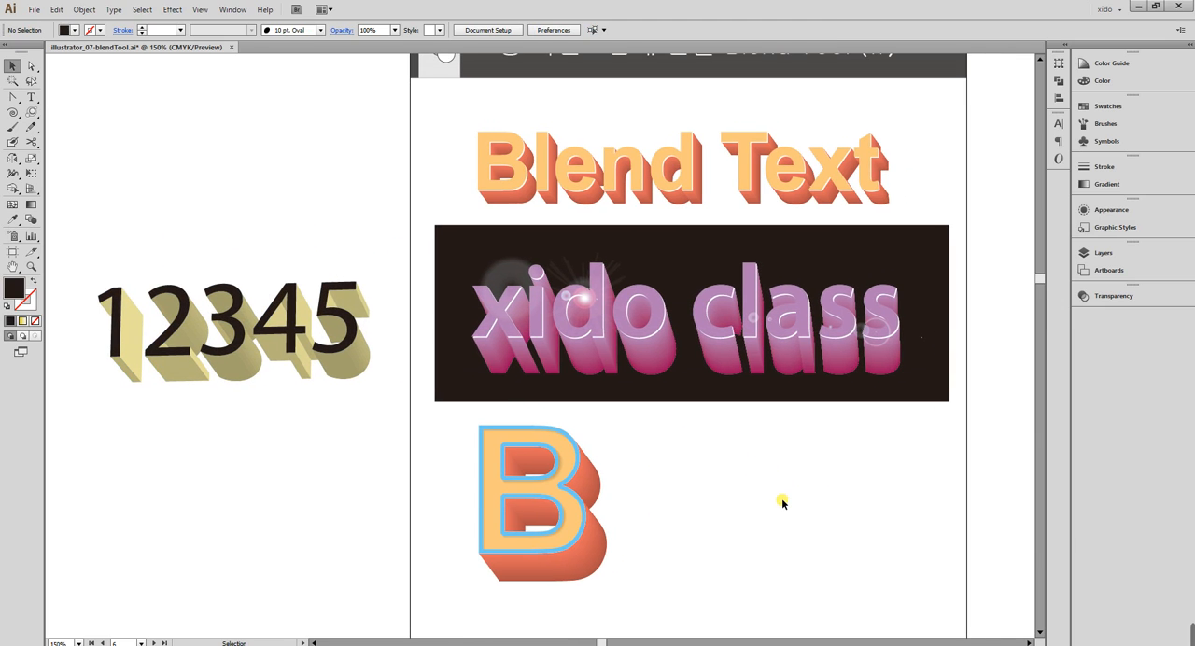